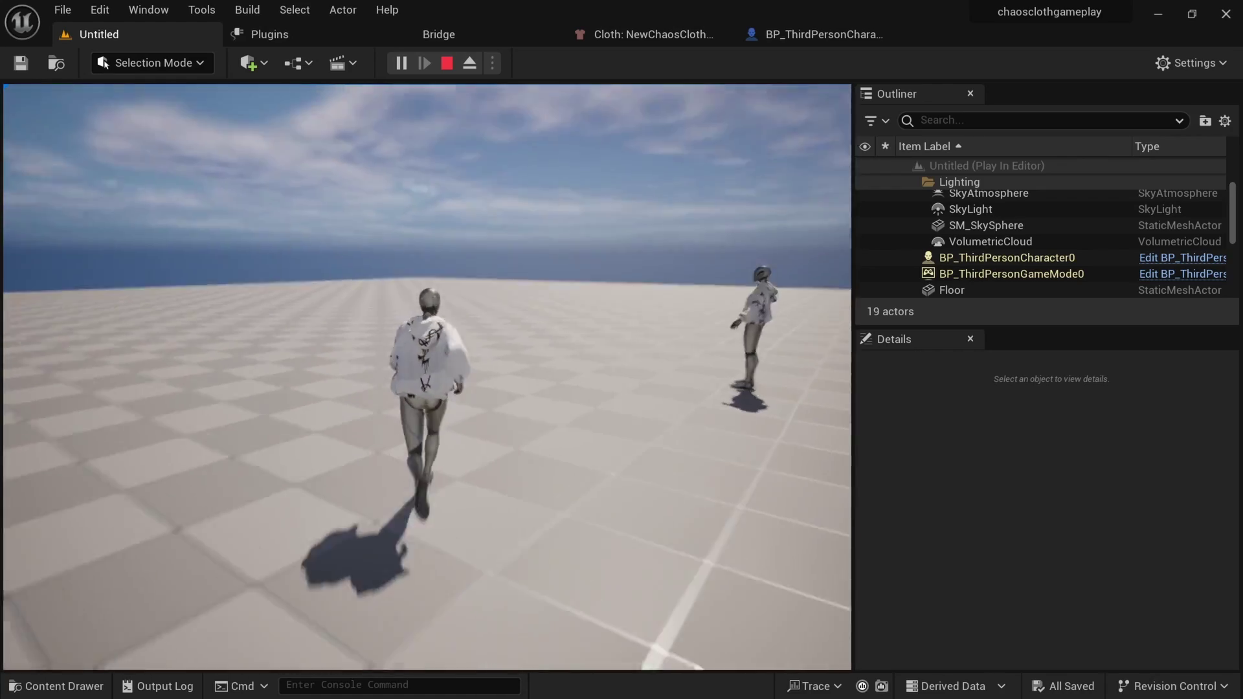
Run the third-person character across the level and jump to check how the hoodie's cloth simulation behaves.
{"action": "key", "text": "w"}
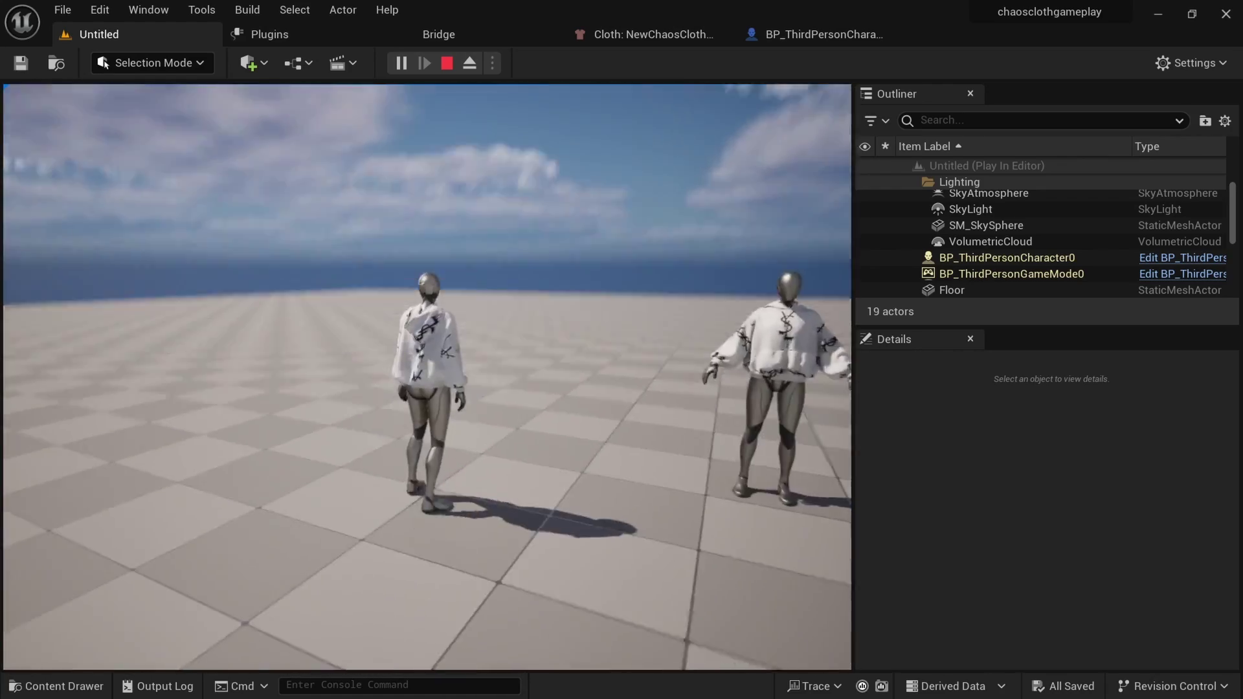
{"action": "key", "text": "w"}
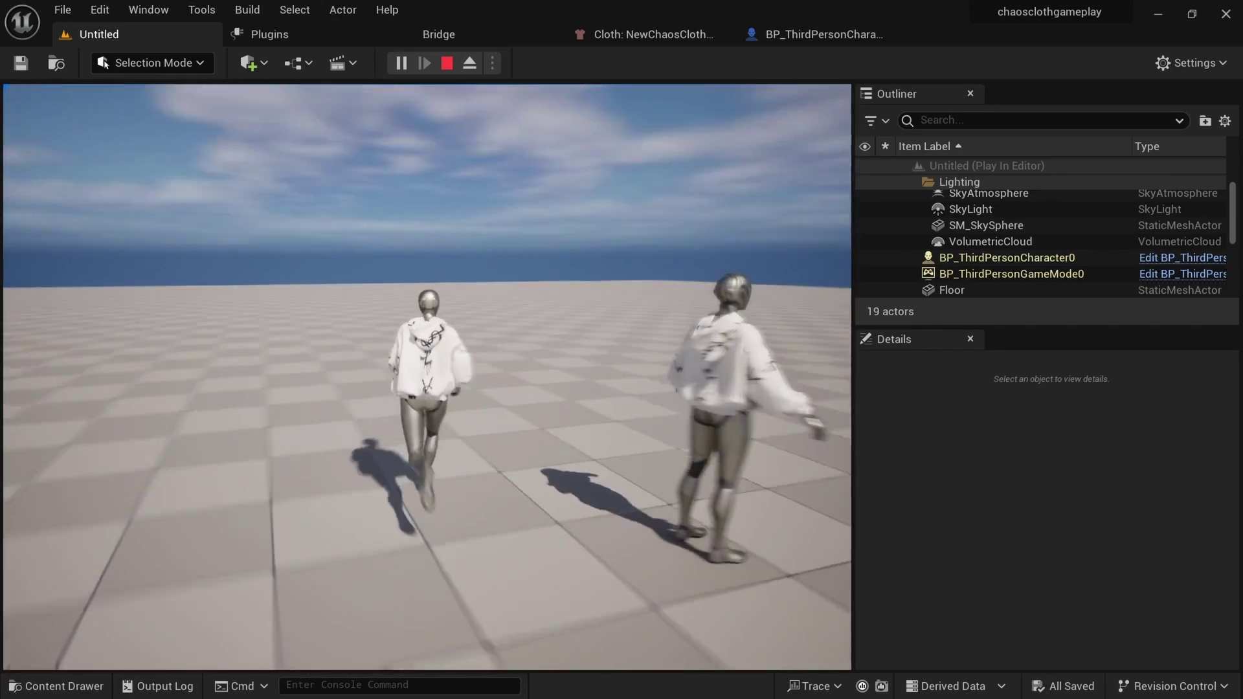
{"action": "key", "text": "d"}
{"action": "key", "text": "space"}
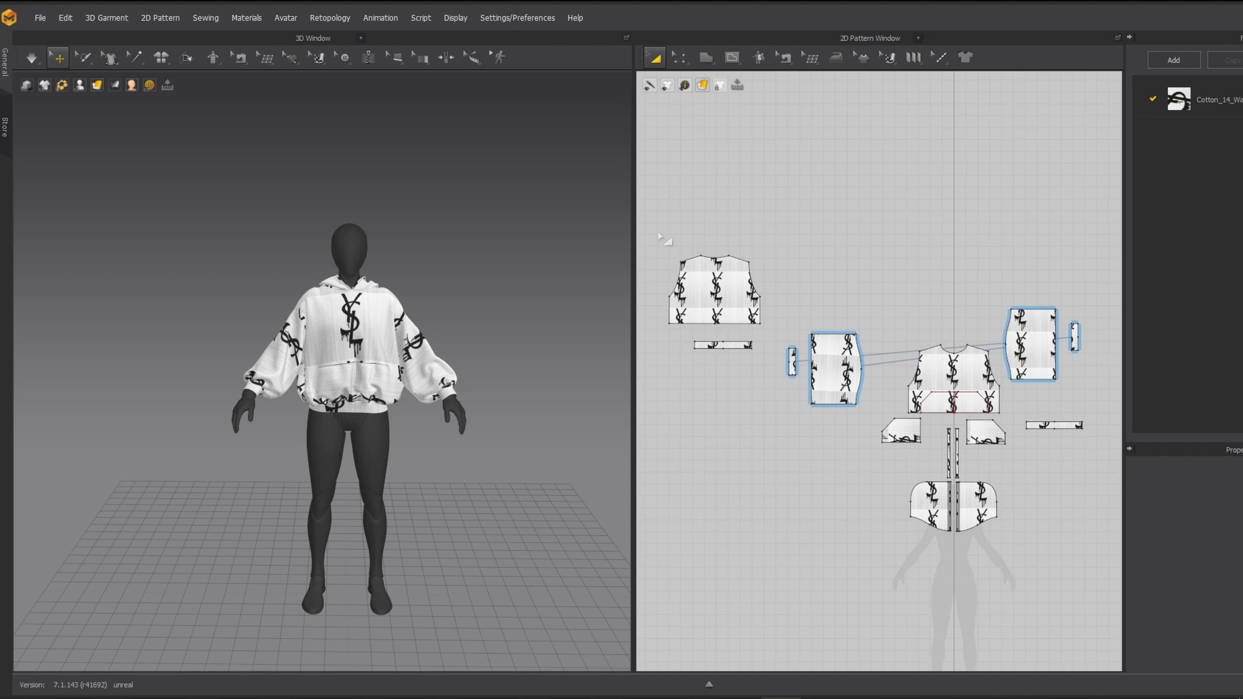
In Marvelous Designer, examine the hoodie's back panel, the dressed avatar and the full set of pattern pieces.
{"action": "left_click", "coordinate": [729, 297]}
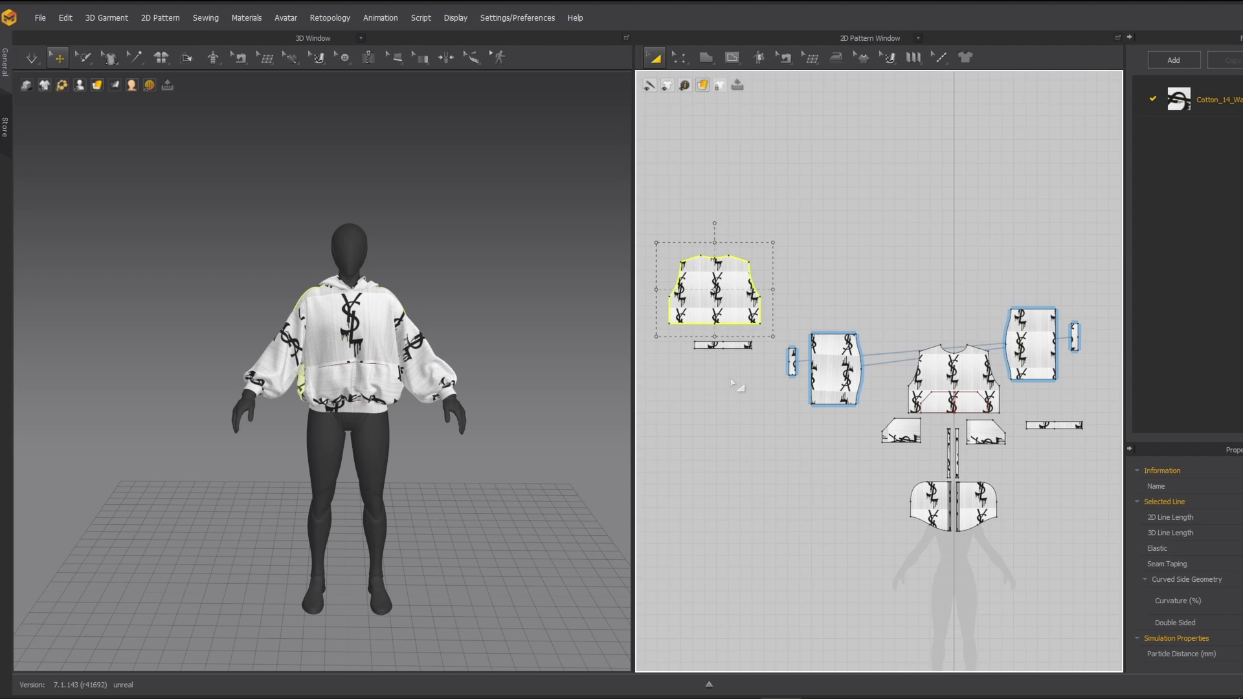
{"action": "left_click", "coordinate": [738, 388]}
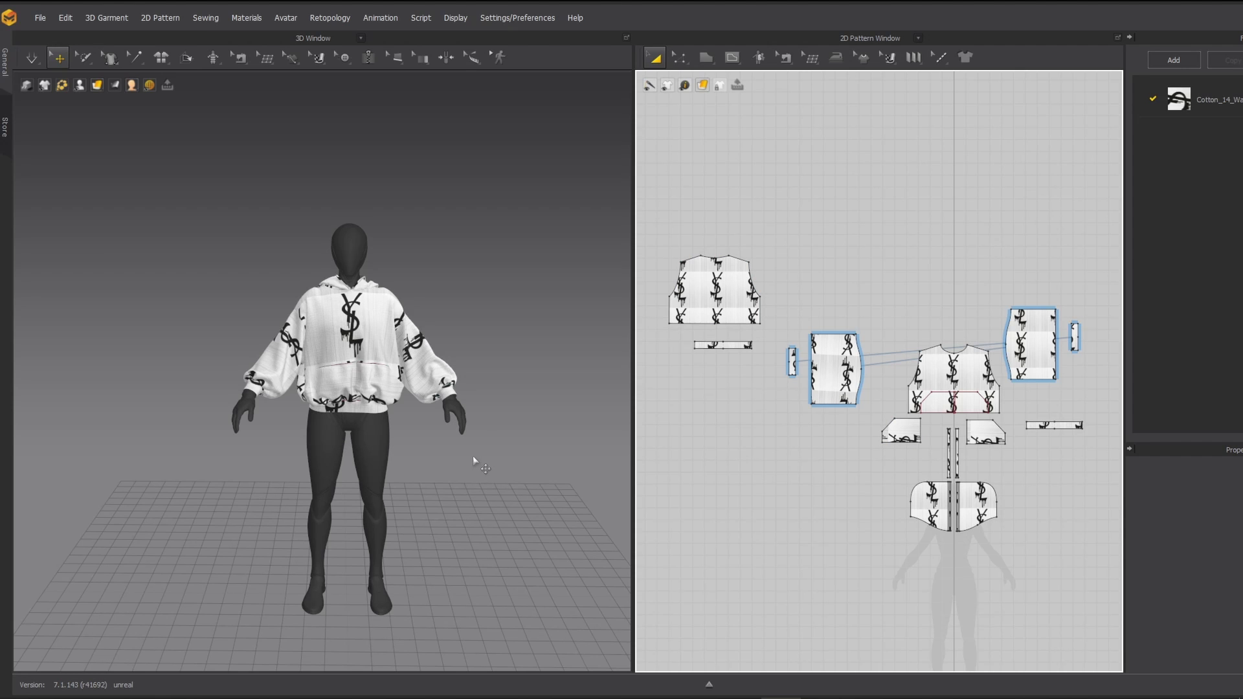
{"action": "mouse_move", "coordinate": [468, 465]}
{"action": "right_mouse_down"}
{"action": "mouse_move", "coordinate": [452, 475]}
{"action": "mouse_move", "coordinate": [300, 460]}
{"action": "mouse_move", "coordinate": [483, 464]}
{"action": "right_mouse_up"}
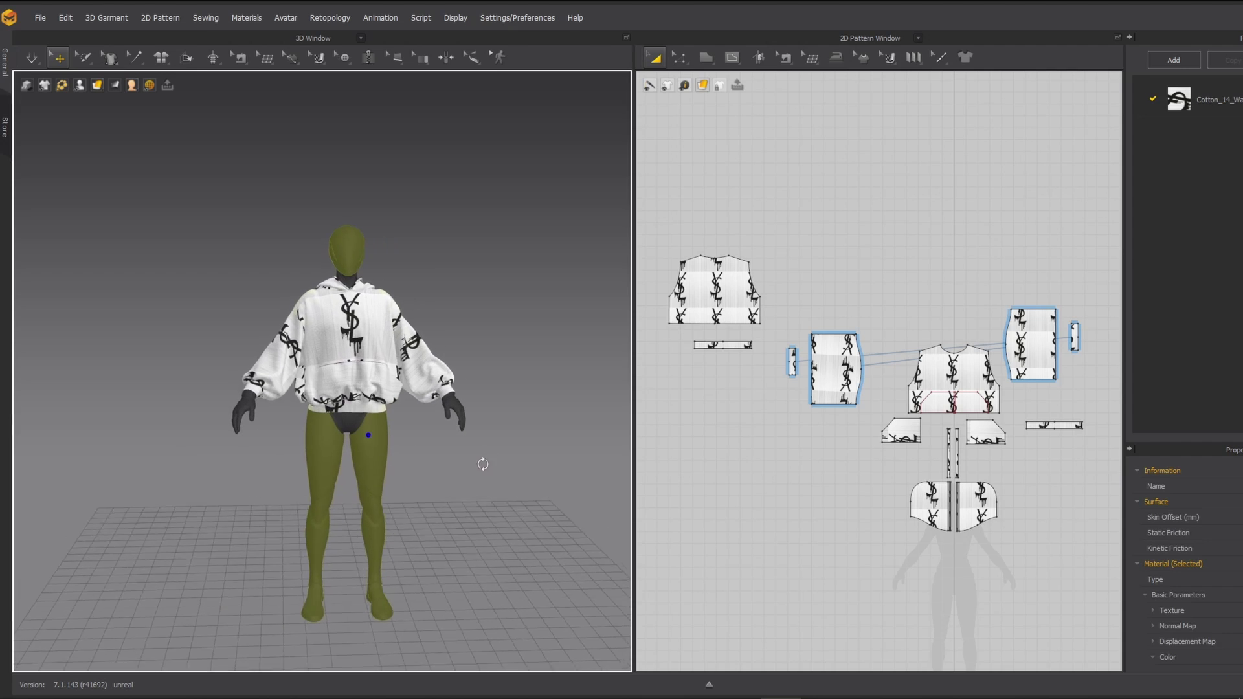
{"action": "left_click", "coordinate": [730, 473]}
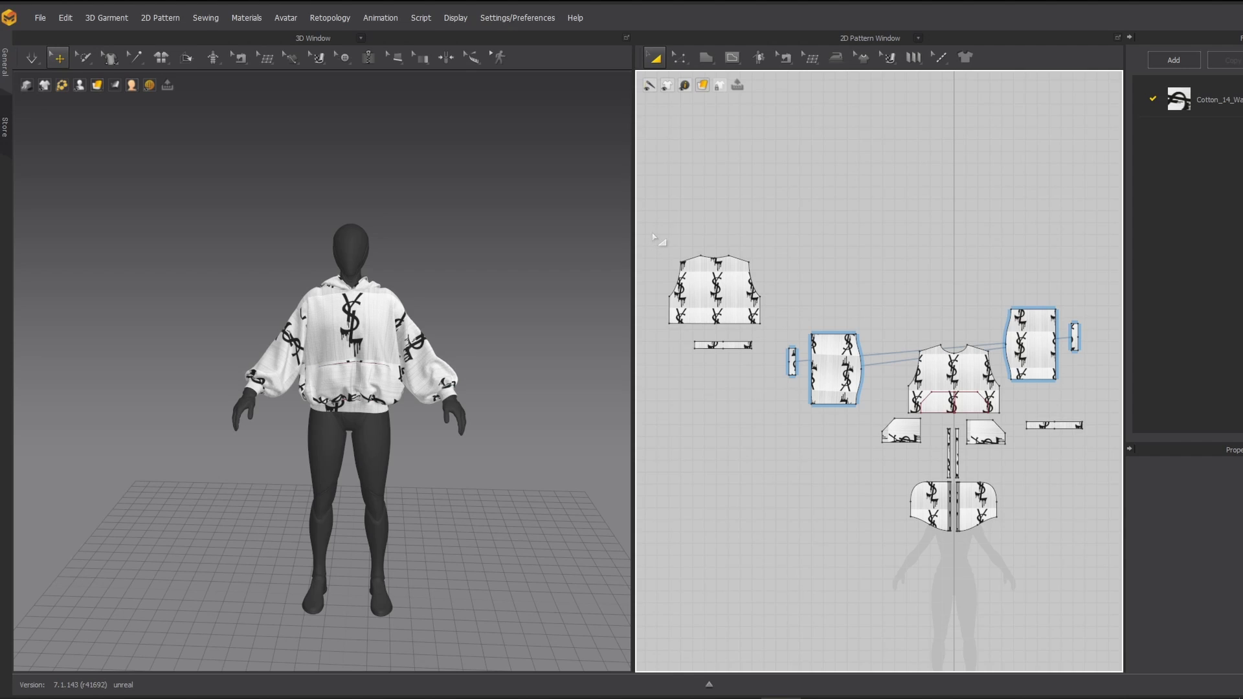
{"action": "left_click_drag", "start_coordinate": [654, 237], "coordinate": [1103, 573]}
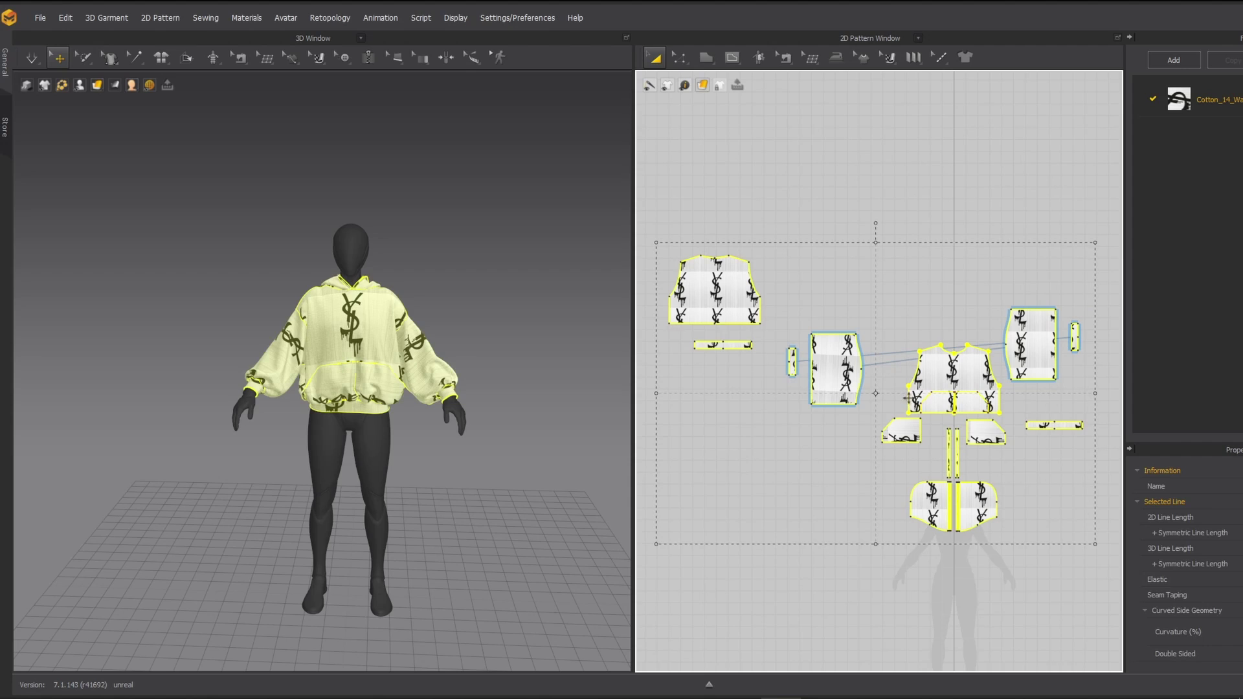
{"action": "left_click", "coordinate": [884, 183]}
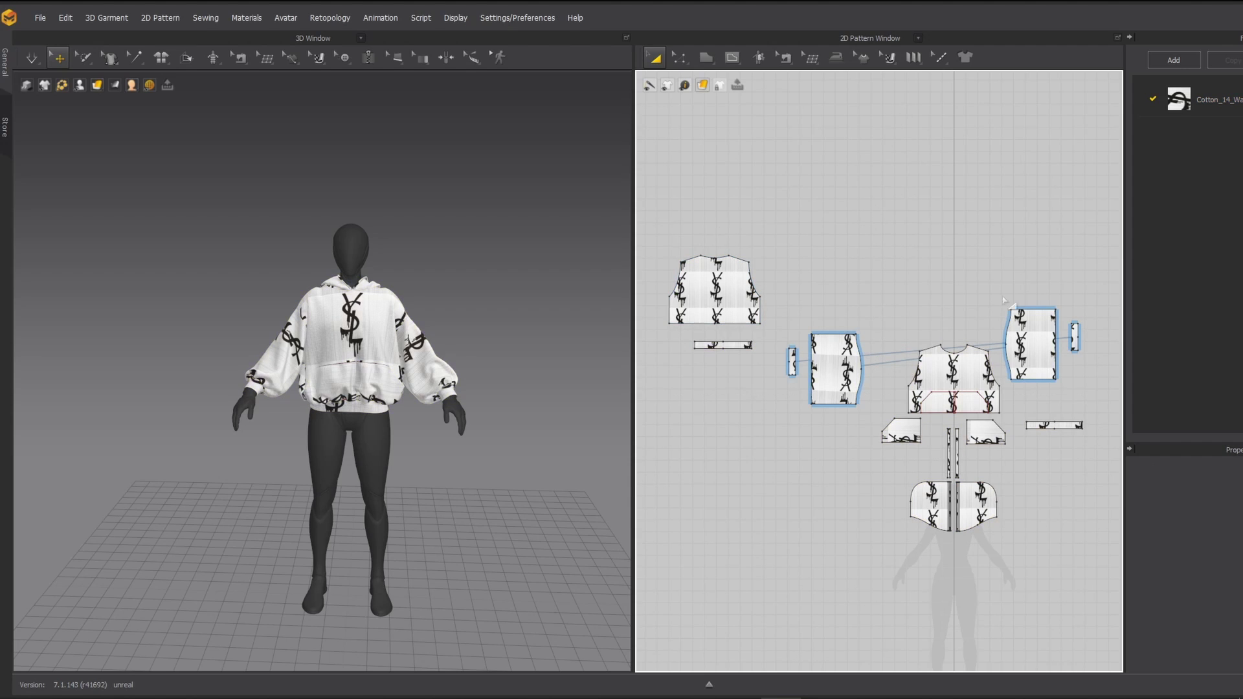
Inspect the garment's UV layout in the UV Editor and return to the 2D Pattern Window.
{"action": "left_click", "coordinate": [918, 39]}
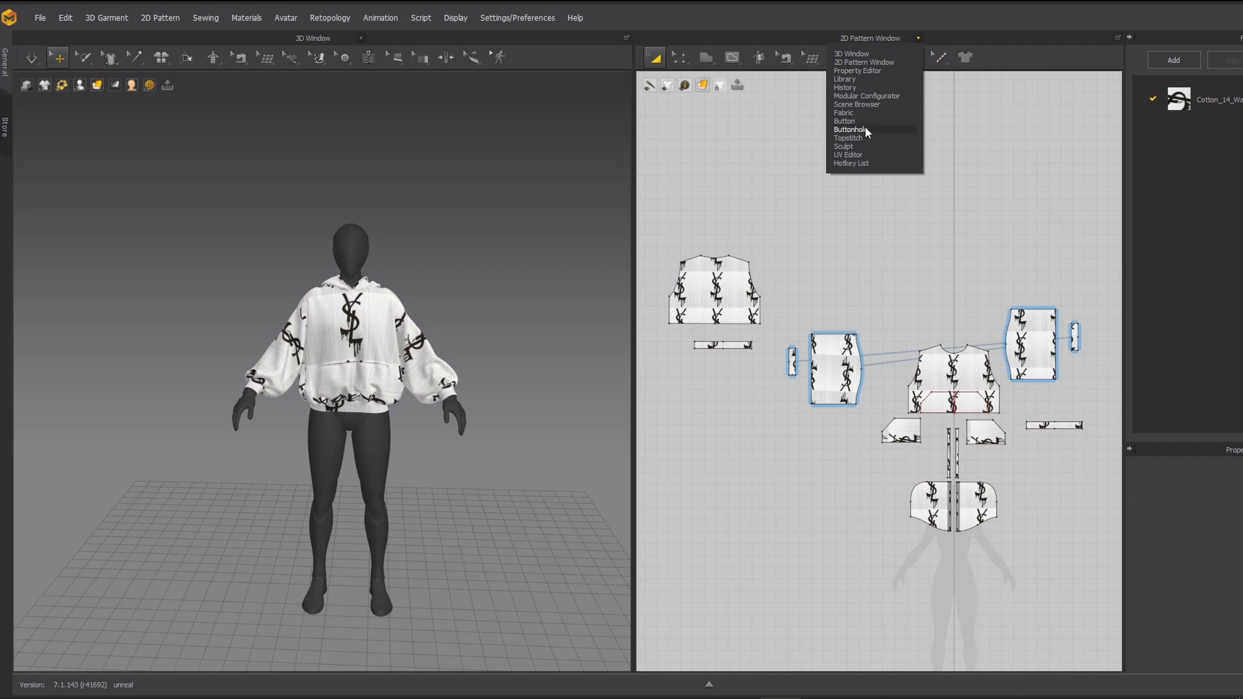
{"action": "left_click", "coordinate": [859, 156]}
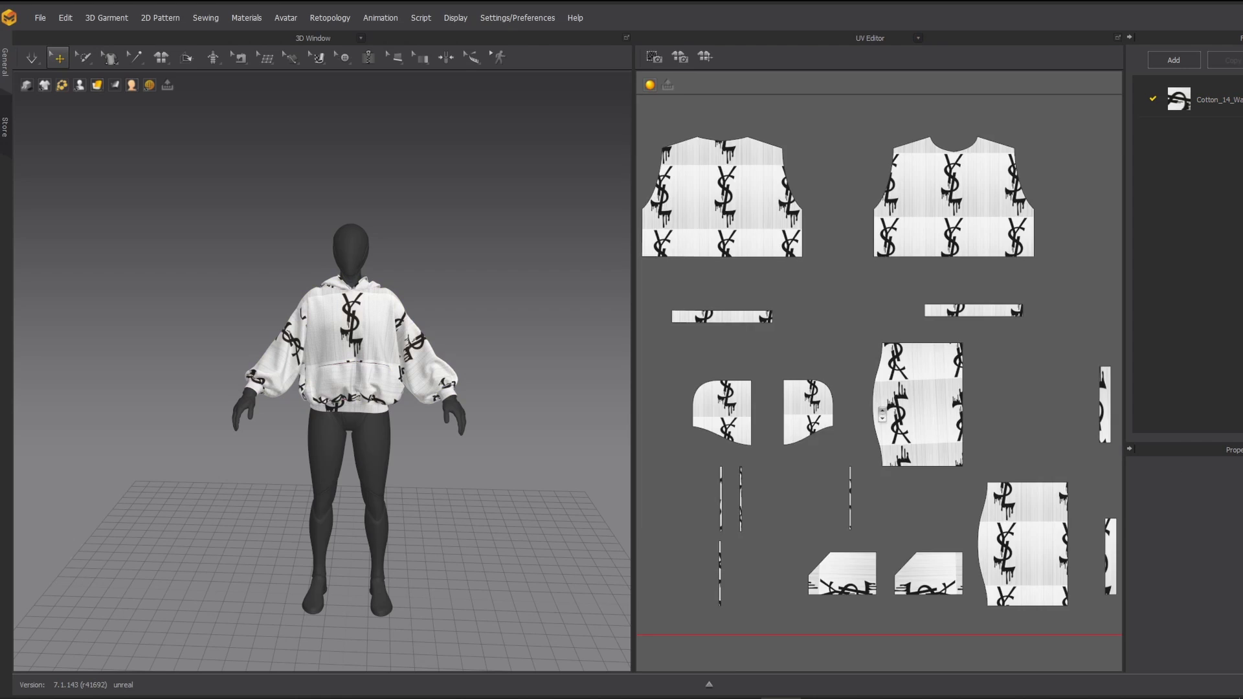
{"action": "scroll", "coordinate": [883, 412], "scroll_direction": "up", "scroll_amount": 2}
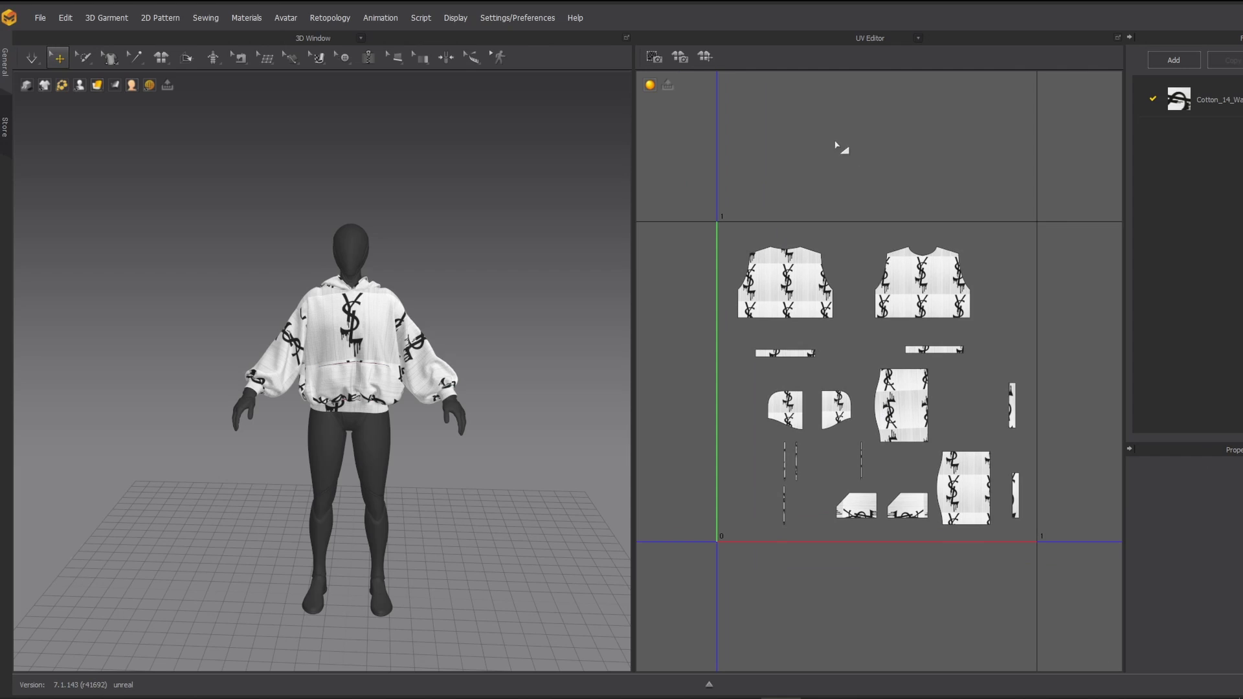
{"action": "left_click", "coordinate": [918, 39]}
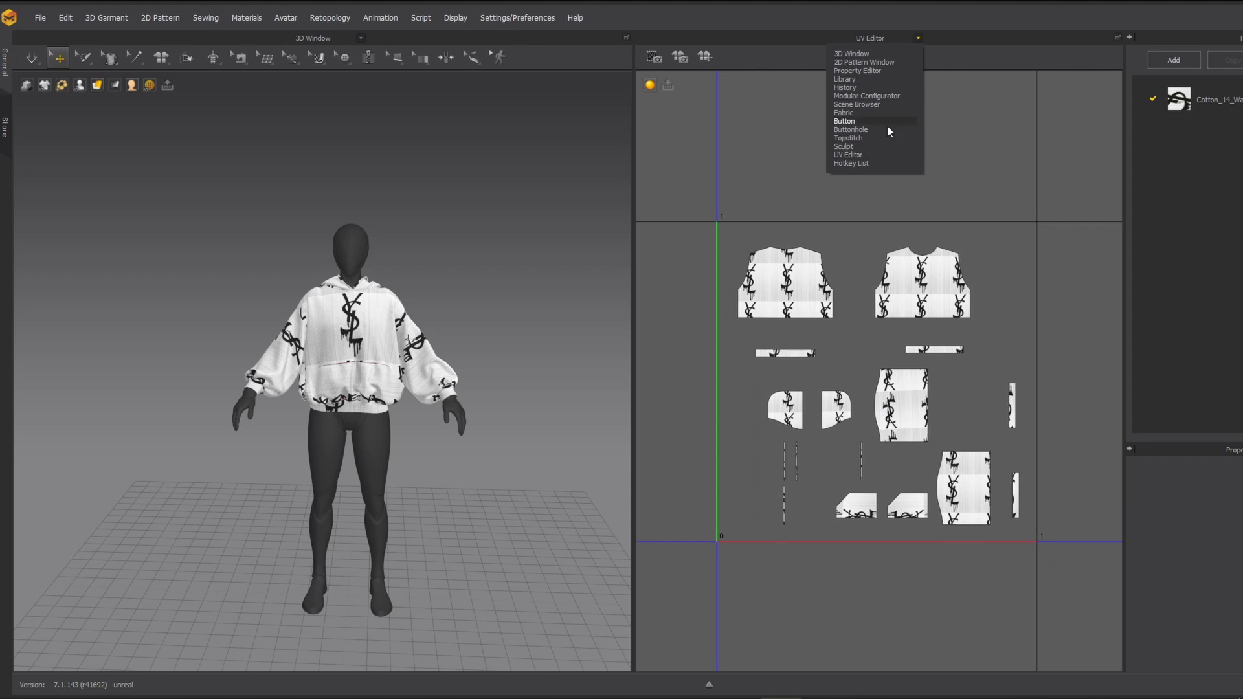
{"action": "left_click", "coordinate": [854, 62]}
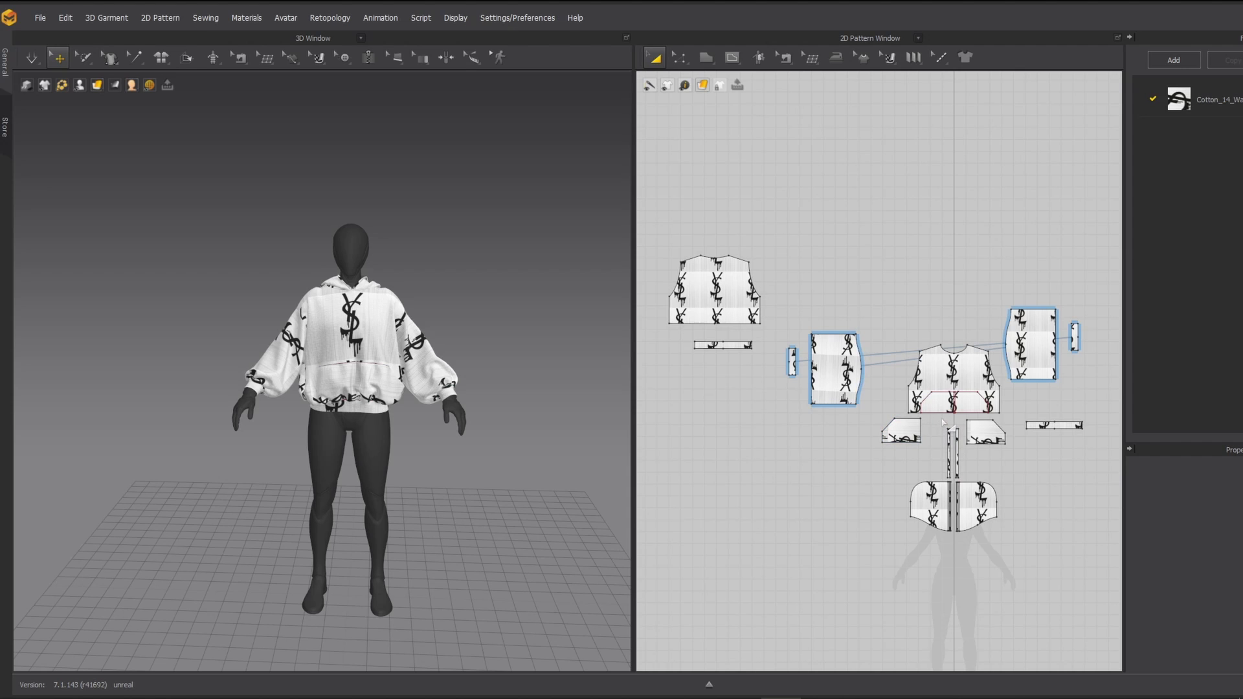
Examine the pocket outline on the hoodie's front panel with the Edit Pattern tool.
{"action": "scroll", "coordinate": [946, 417], "scroll_direction": "up", "scroll_amount": 5}
{"action": "scroll", "coordinate": [947, 417], "scroll_direction": "up", "scroll_amount": 1}
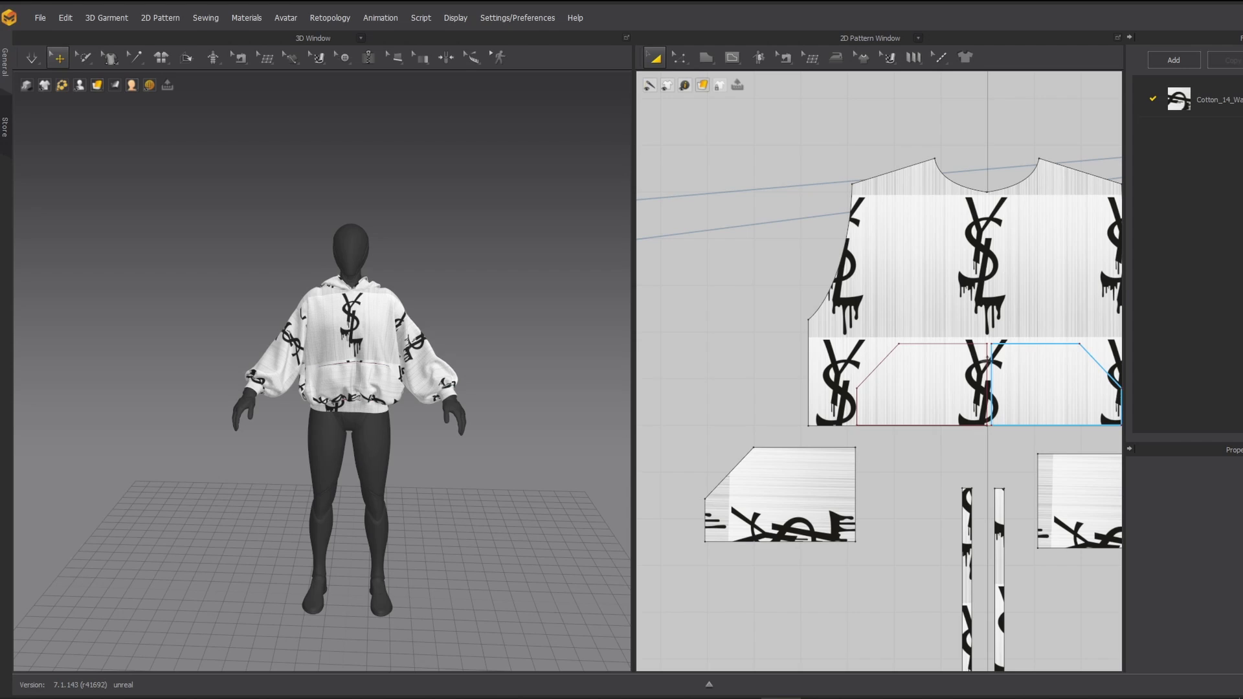
{"action": "key", "text": "z"}
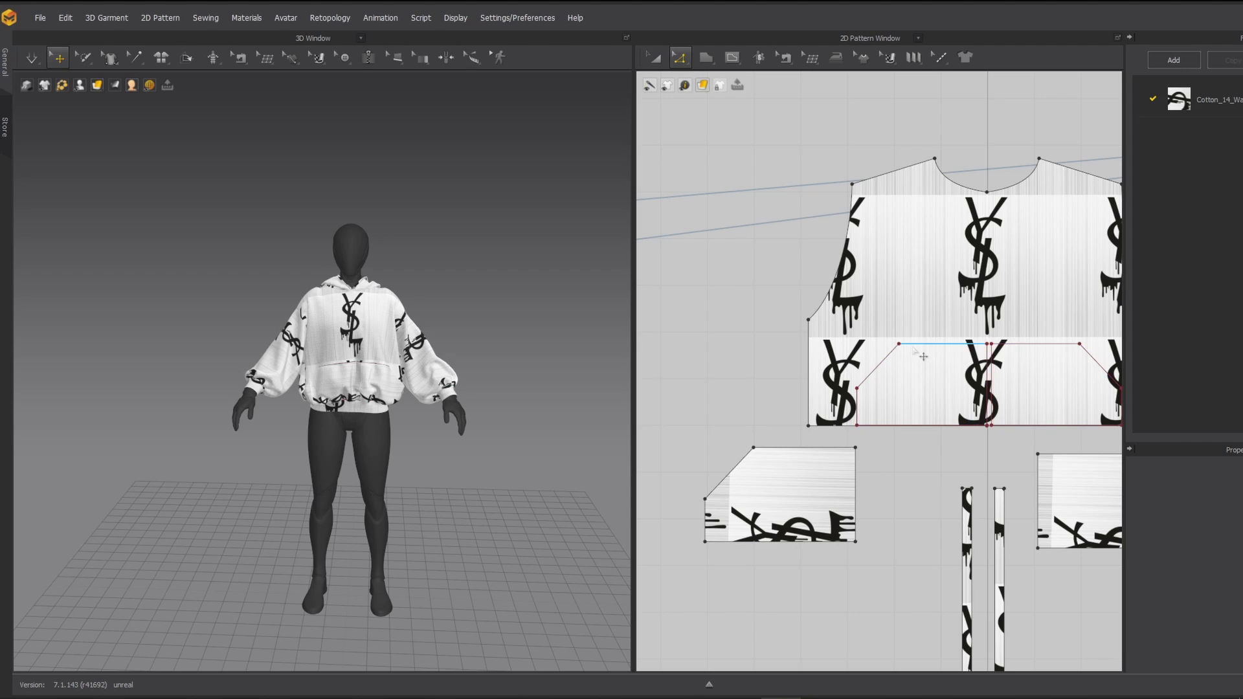
{"action": "left_click", "coordinate": [888, 371]}
{"action": "left_click", "coordinate": [919, 485]}
{"action": "scroll", "coordinate": [902, 457], "scroll_direction": "down", "scroll_amount": 6}
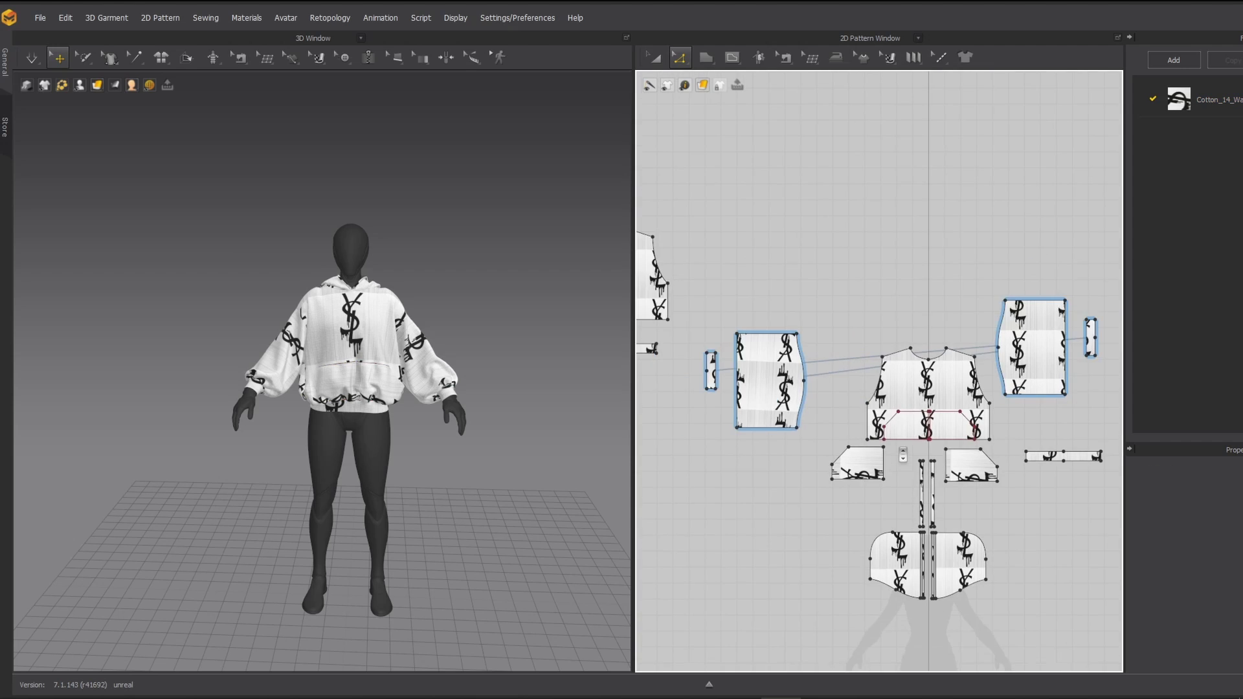
{"action": "scroll", "coordinate": [903, 445], "scroll_direction": "down", "scroll_amount": 3}
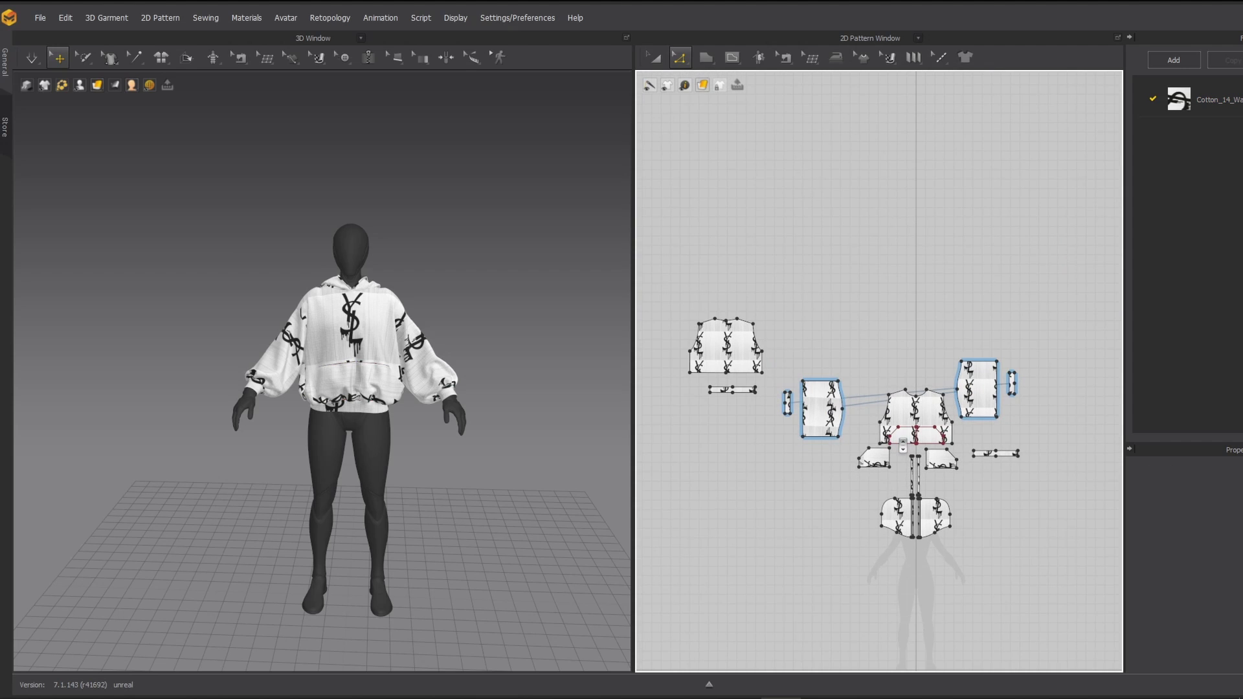
Select all of the hoodie's pattern pieces and start an FBX export.
{"action": "key", "text": "a"}
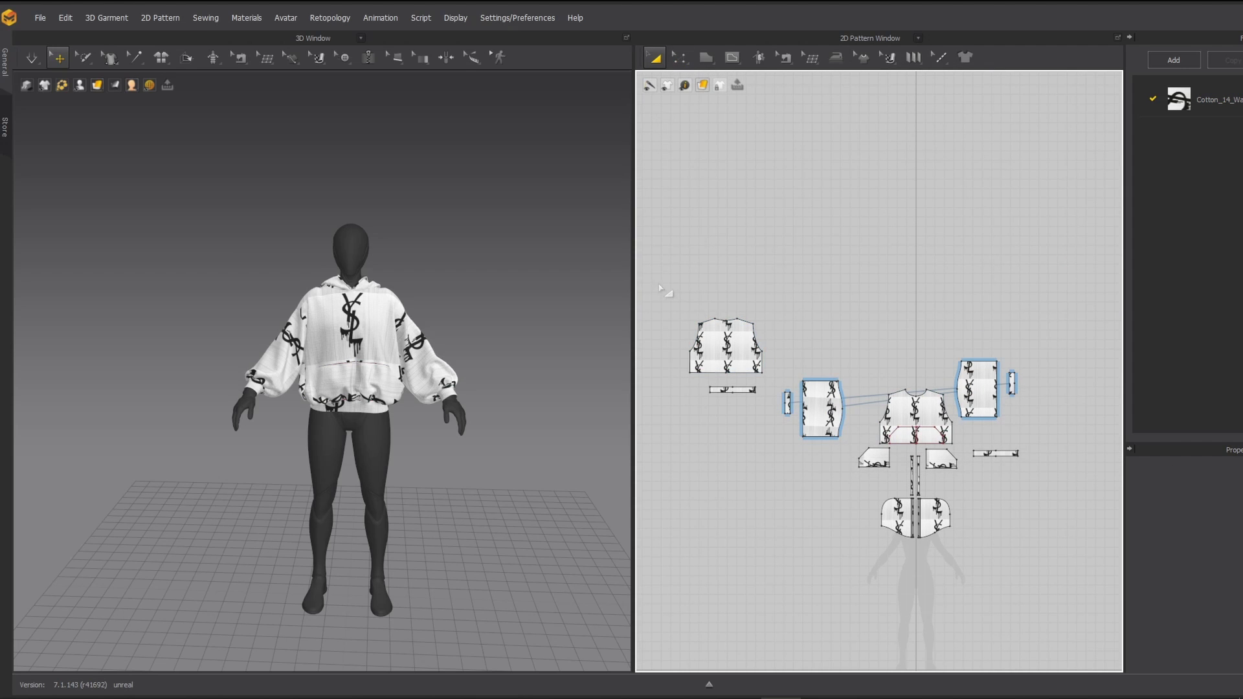
{"action": "left_click_drag", "start_coordinate": [654, 281], "coordinate": [1076, 580]}
{"action": "left_click", "coordinate": [40, 17]}
{"action": "mouse_move", "coordinate": [49, 134]}
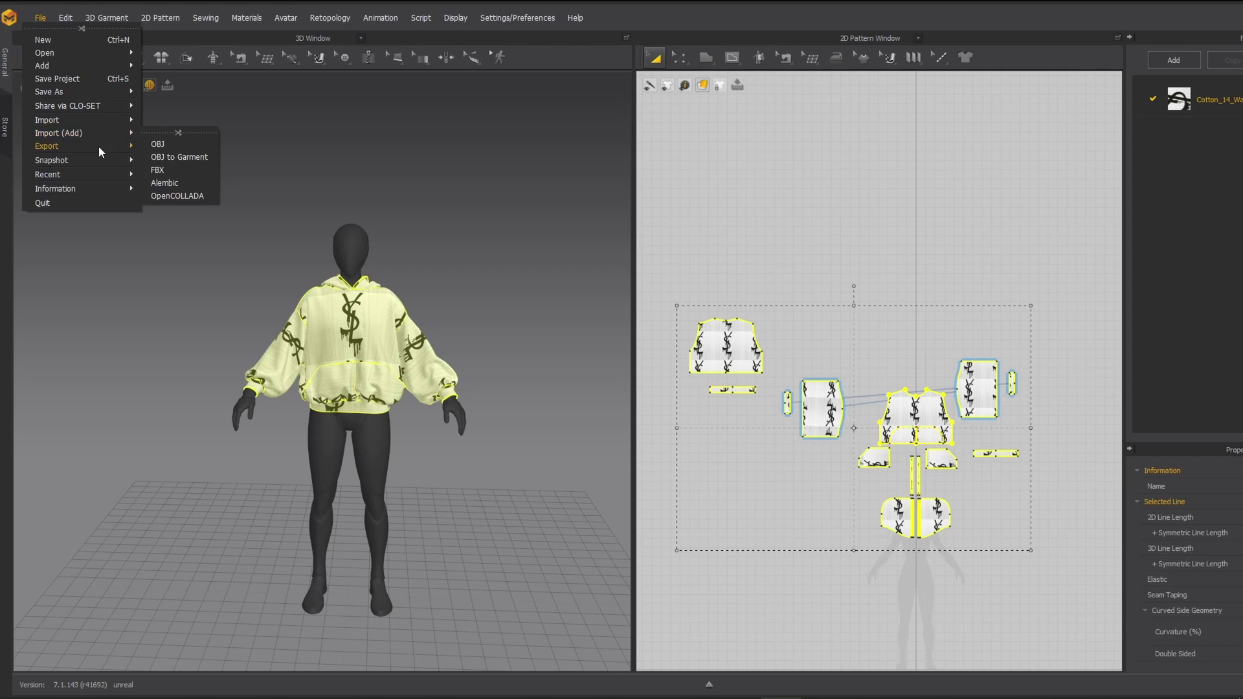
{"action": "mouse_move", "coordinate": [92, 165]}
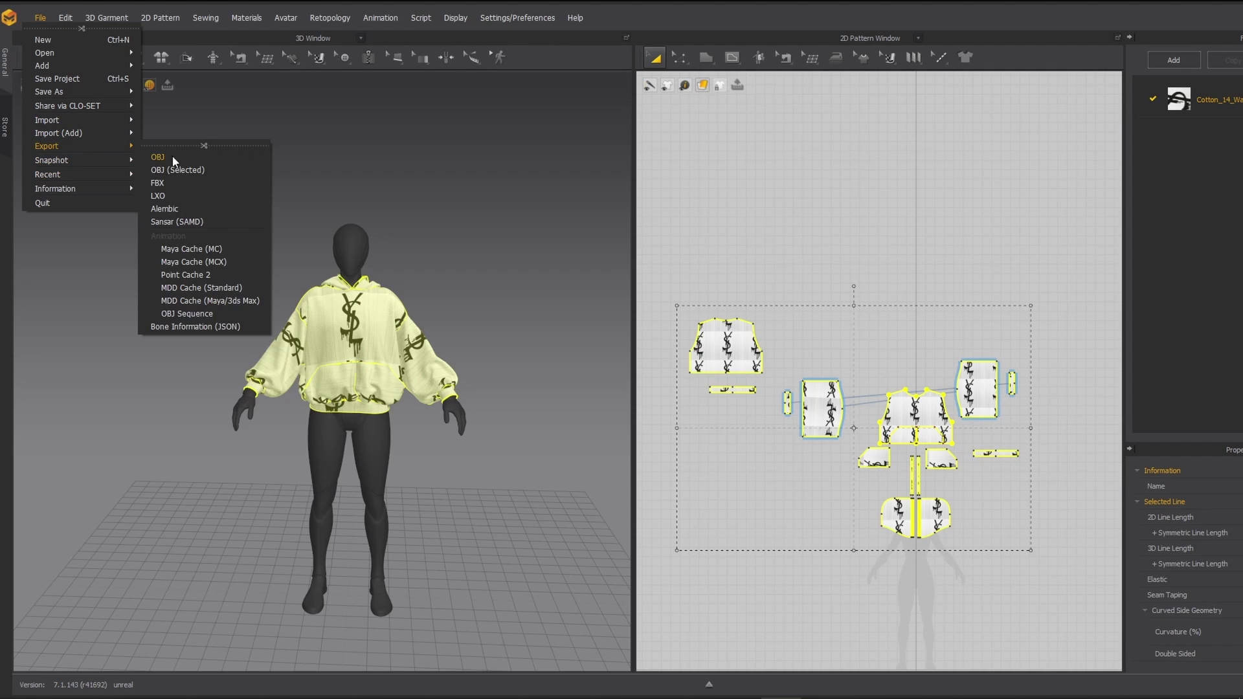
{"action": "left_click", "coordinate": [185, 186]}
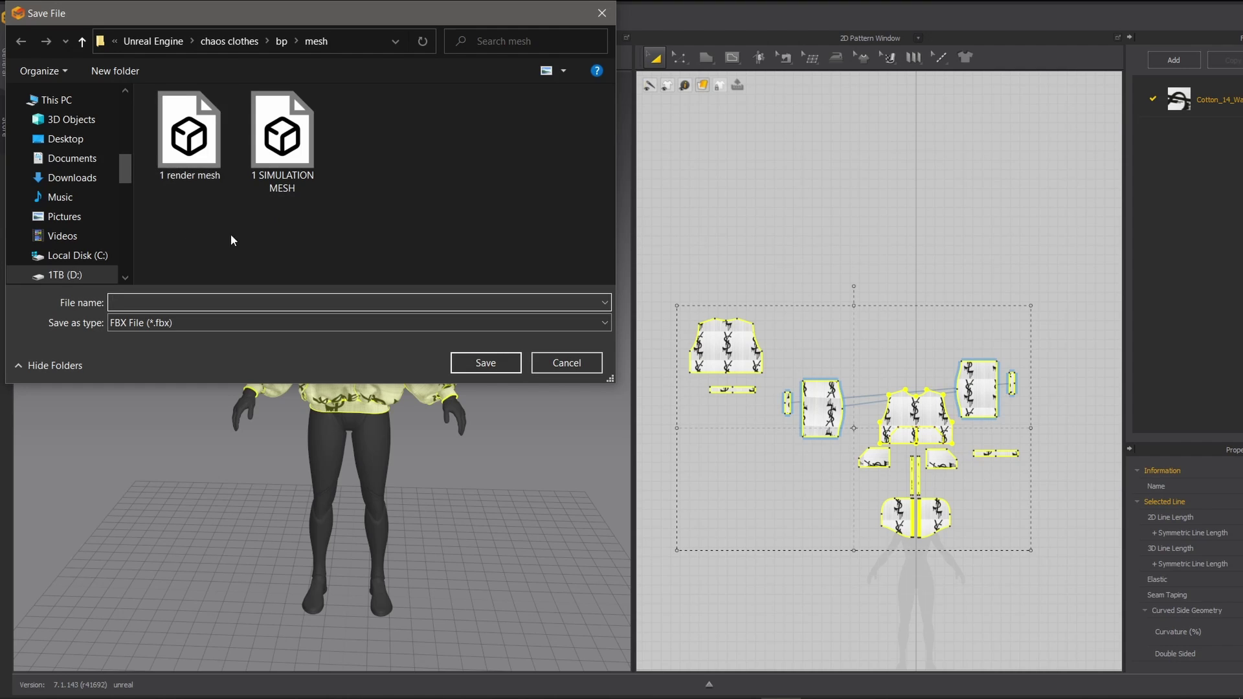
Save the FBX into the mesh folder, basing the file name on "1 render mesh" with a 2 added.
{"action": "left_click", "coordinate": [168, 159]}
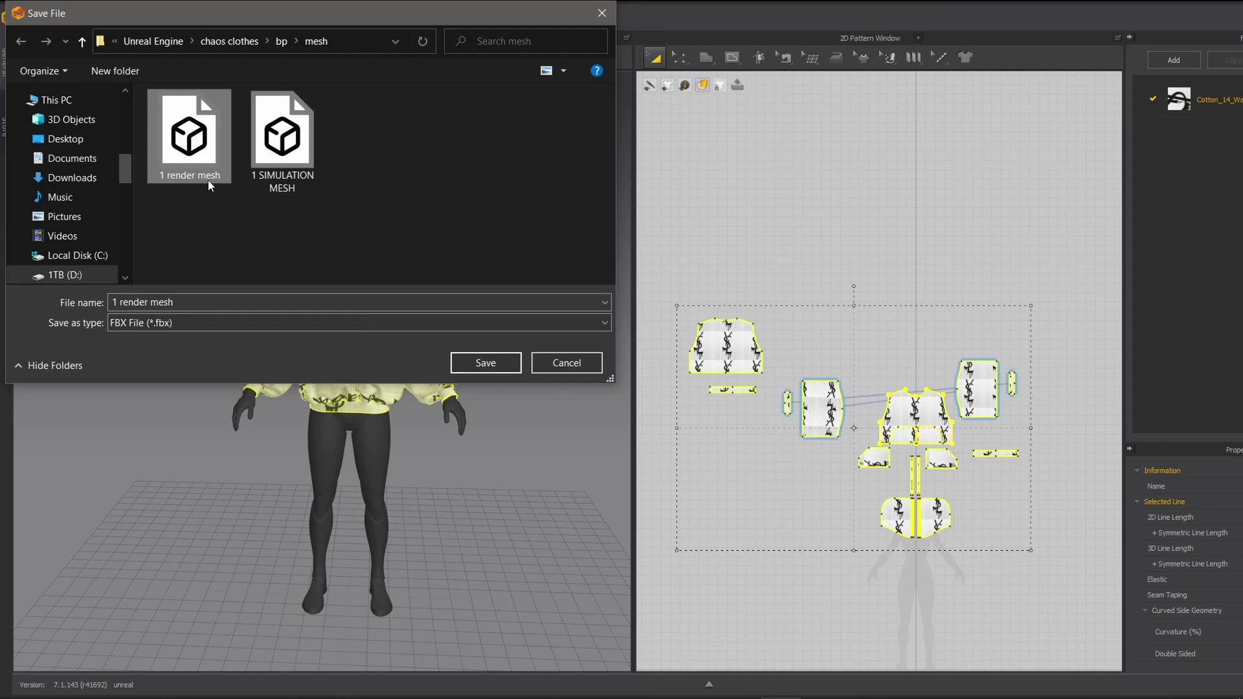
{"action": "left_click", "coordinate": [482, 362]}
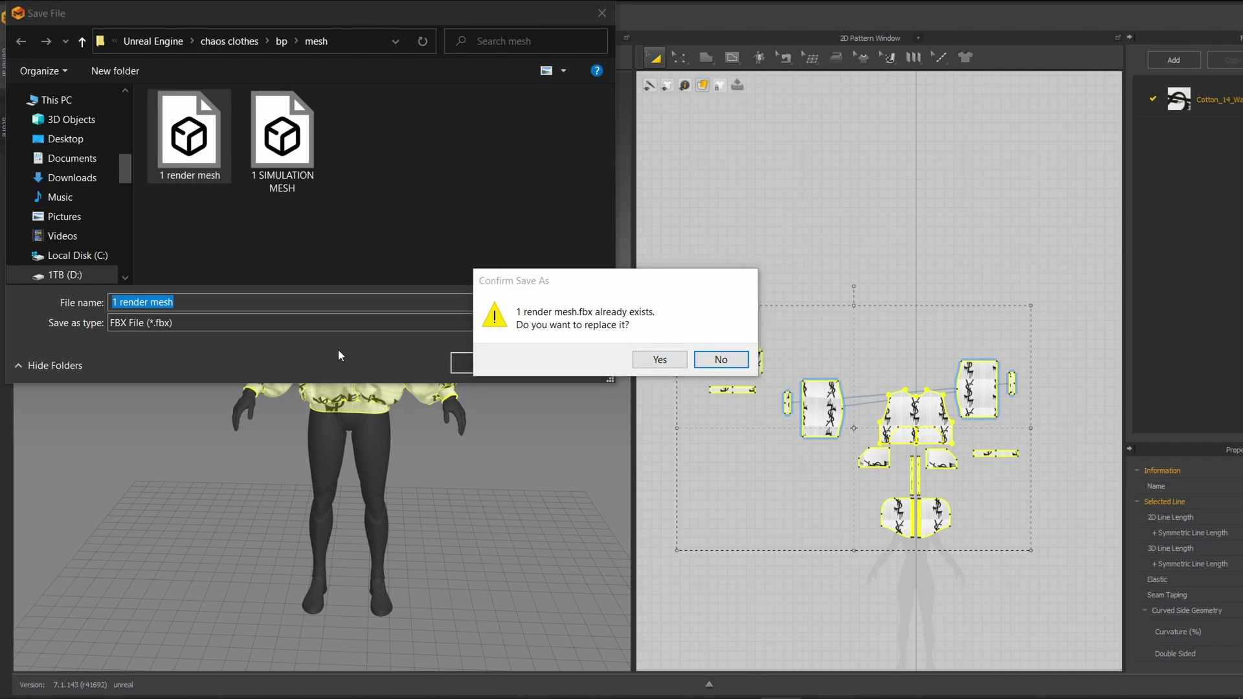
{"action": "left_click", "coordinate": [678, 361]}
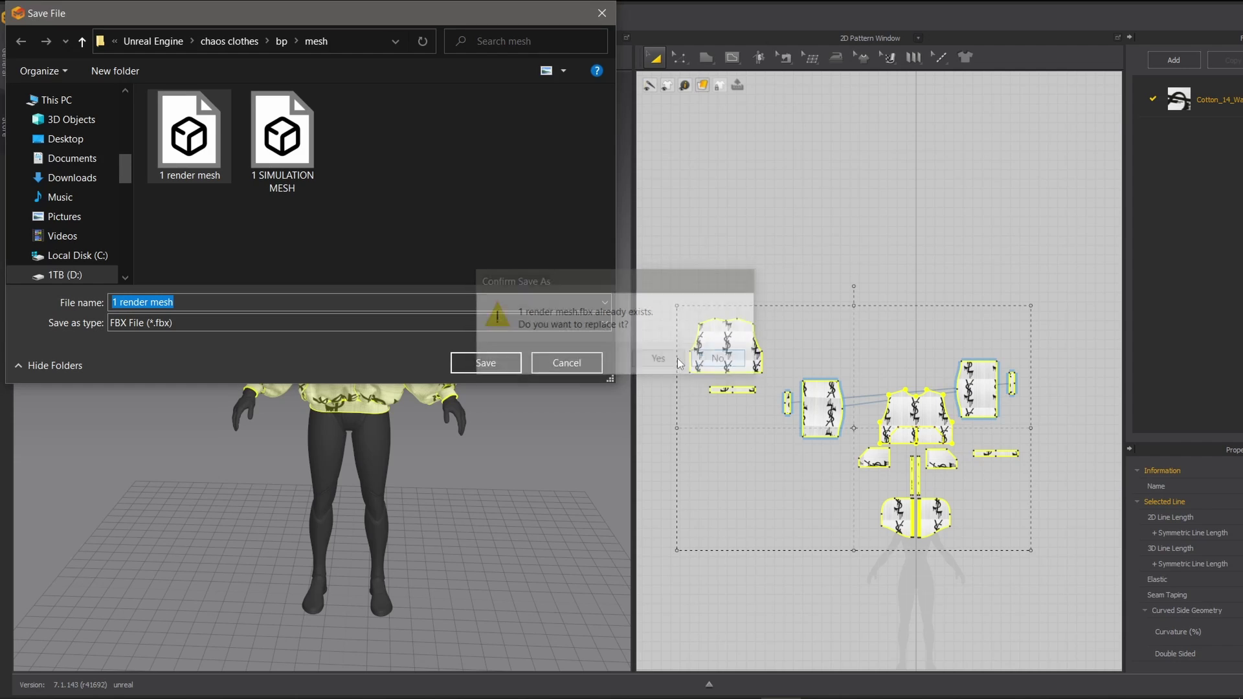
{"action": "left_click", "coordinate": [187, 299]}
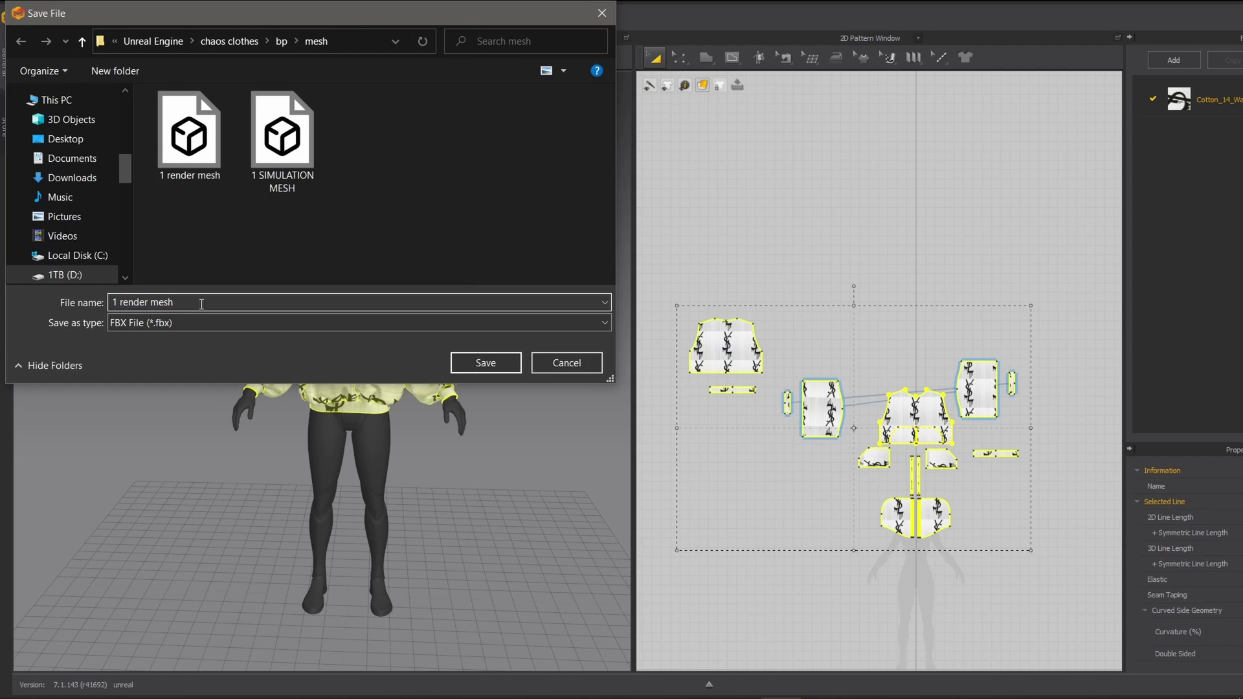
{"action": "type", "text": "2"}
{"action": "left_click", "coordinate": [482, 366]}
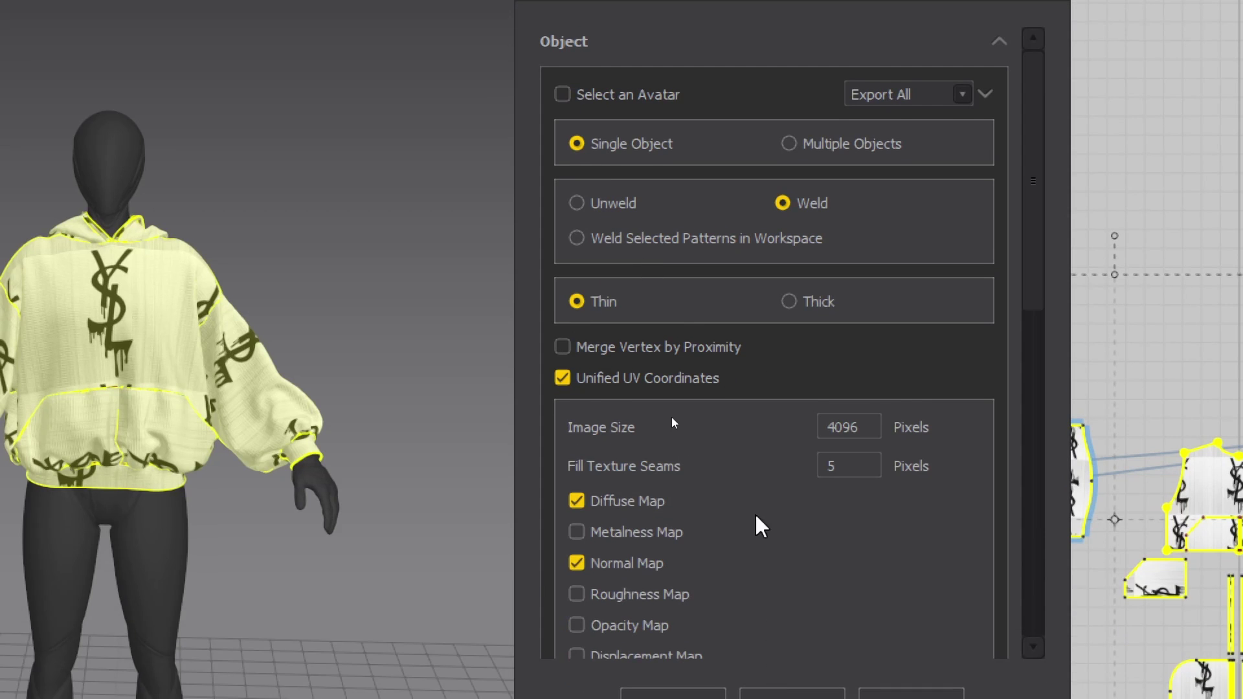
Set the FBX export to Thick without the avatar, cancel the export and deselect the pattern pieces.
{"action": "left_click", "coordinate": [789, 302]}
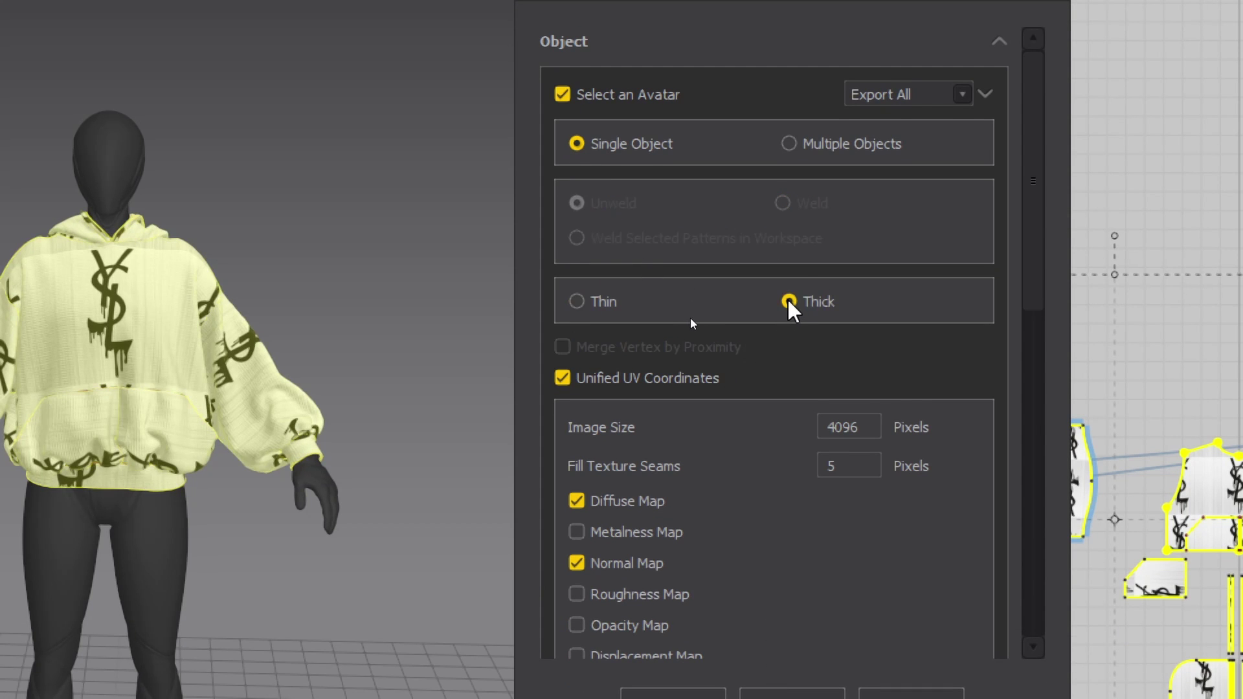
{"action": "left_click", "coordinate": [563, 95]}
{"action": "scroll", "coordinate": [735, 359], "scroll_direction": "down", "scroll_amount": 6}
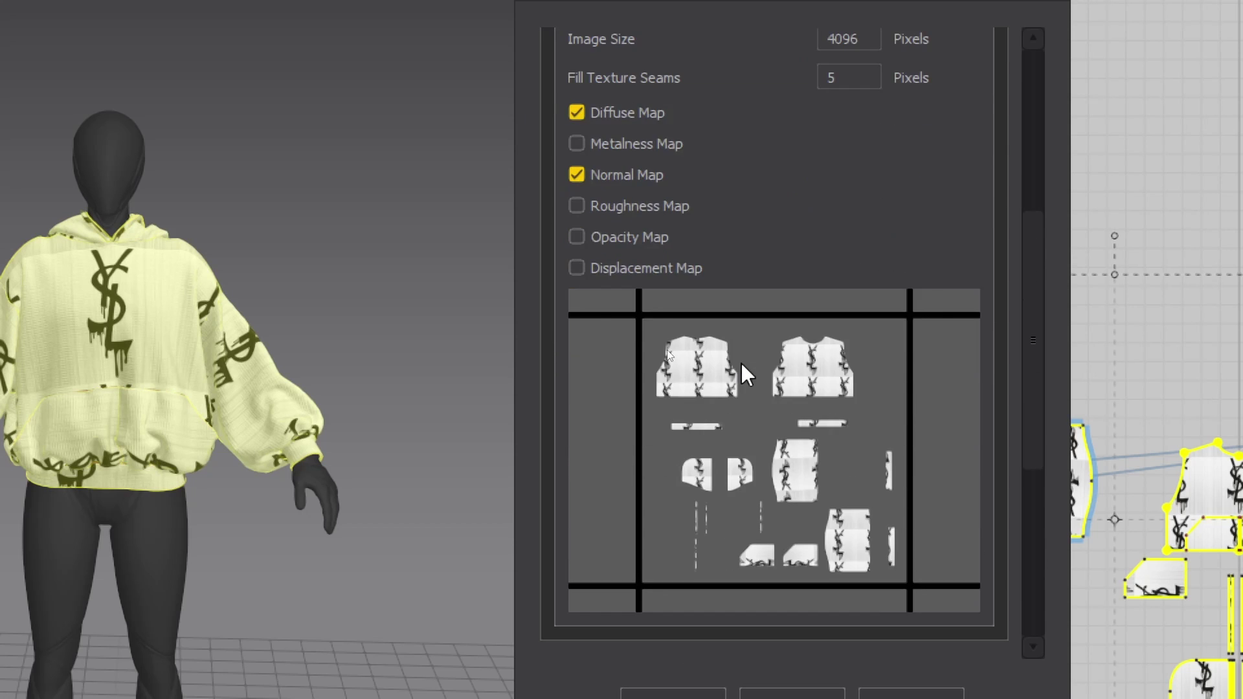
{"action": "scroll", "coordinate": [745, 374], "scroll_direction": "up", "scroll_amount": 1}
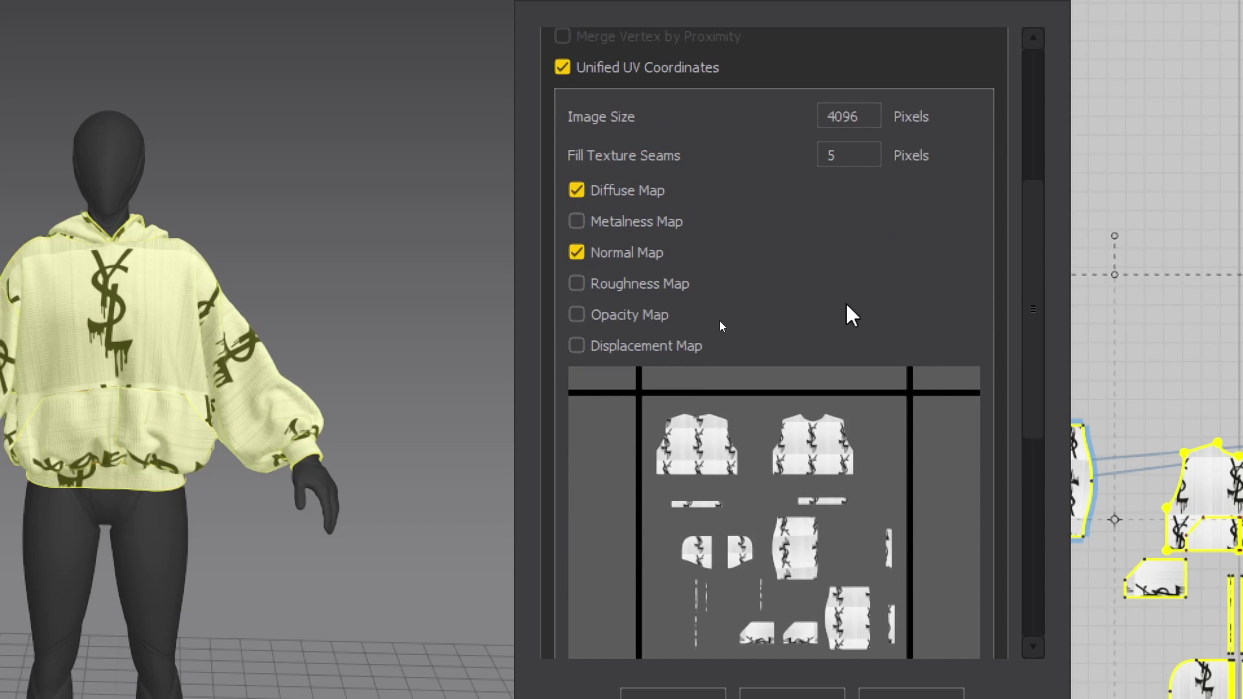
{"action": "scroll", "coordinate": [850, 315], "scroll_direction": "down", "scroll_amount": 7}
{"action": "scroll", "coordinate": [801, 421], "scroll_direction": "up", "scroll_amount": 12}
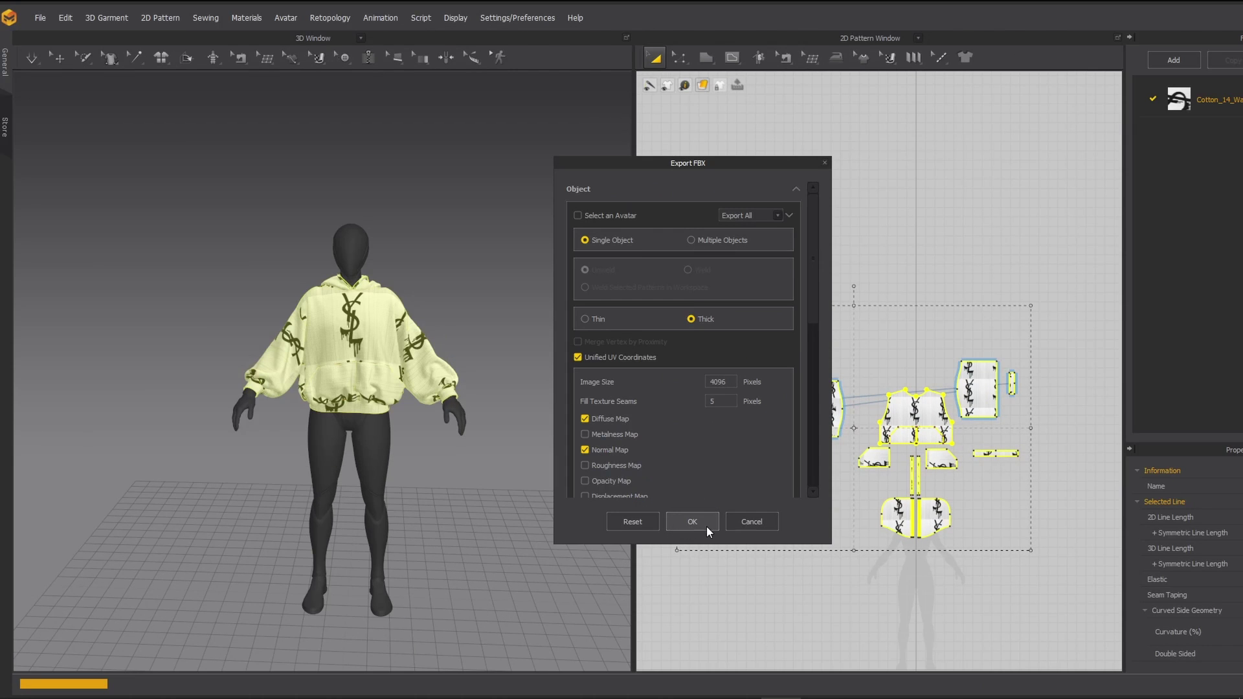
{"action": "left_click", "coordinate": [752, 522]}
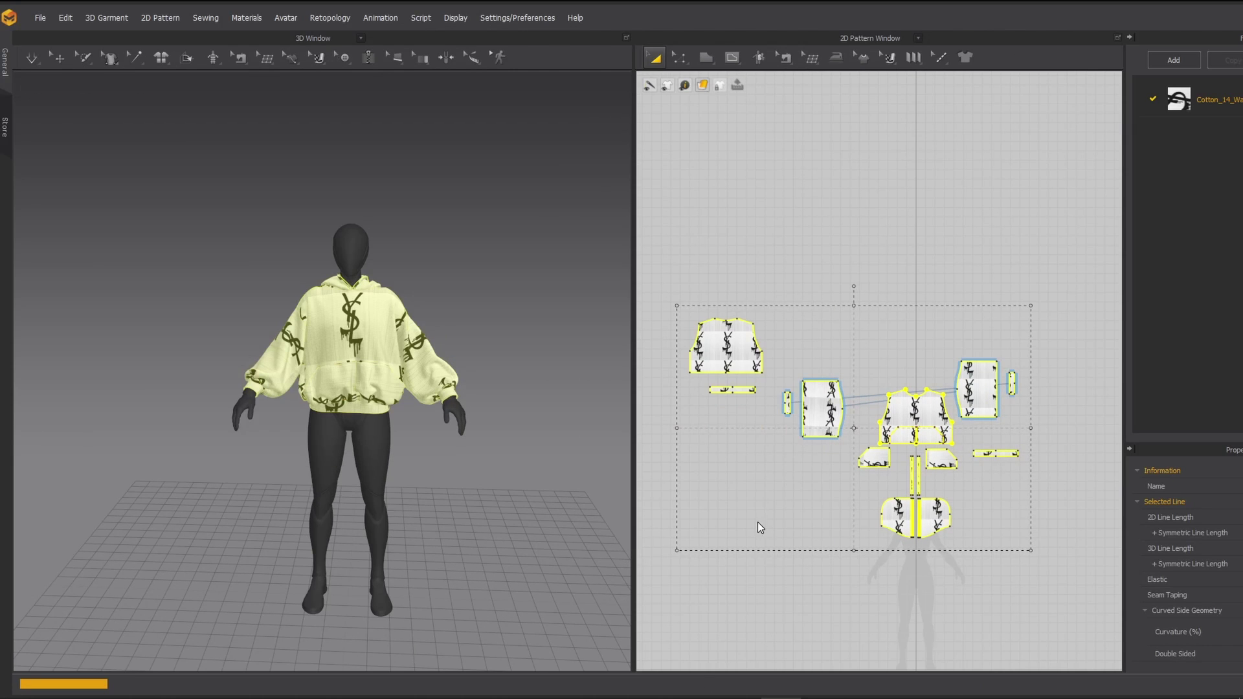
{"action": "left_click", "coordinate": [888, 263]}
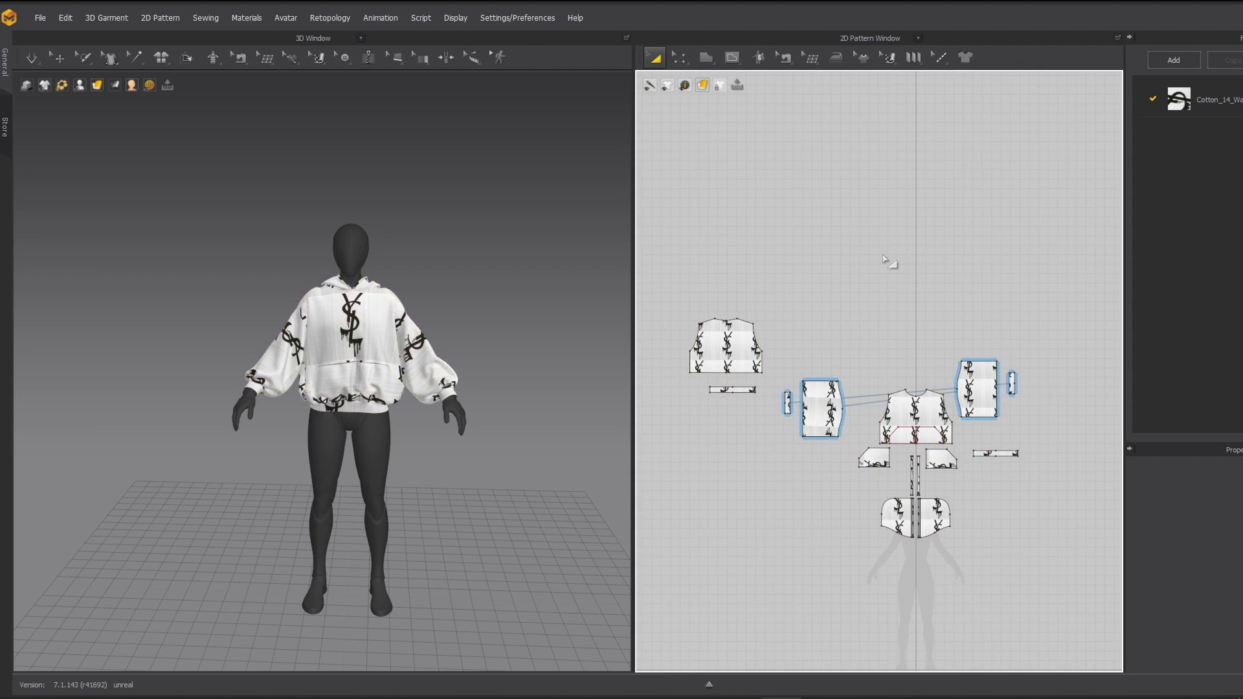
Delete both halves of the pocket outline from the hoodie's front panel with the Edit Pattern tool.
{"action": "scroll", "coordinate": [933, 450], "scroll_direction": "up", "scroll_amount": 5}
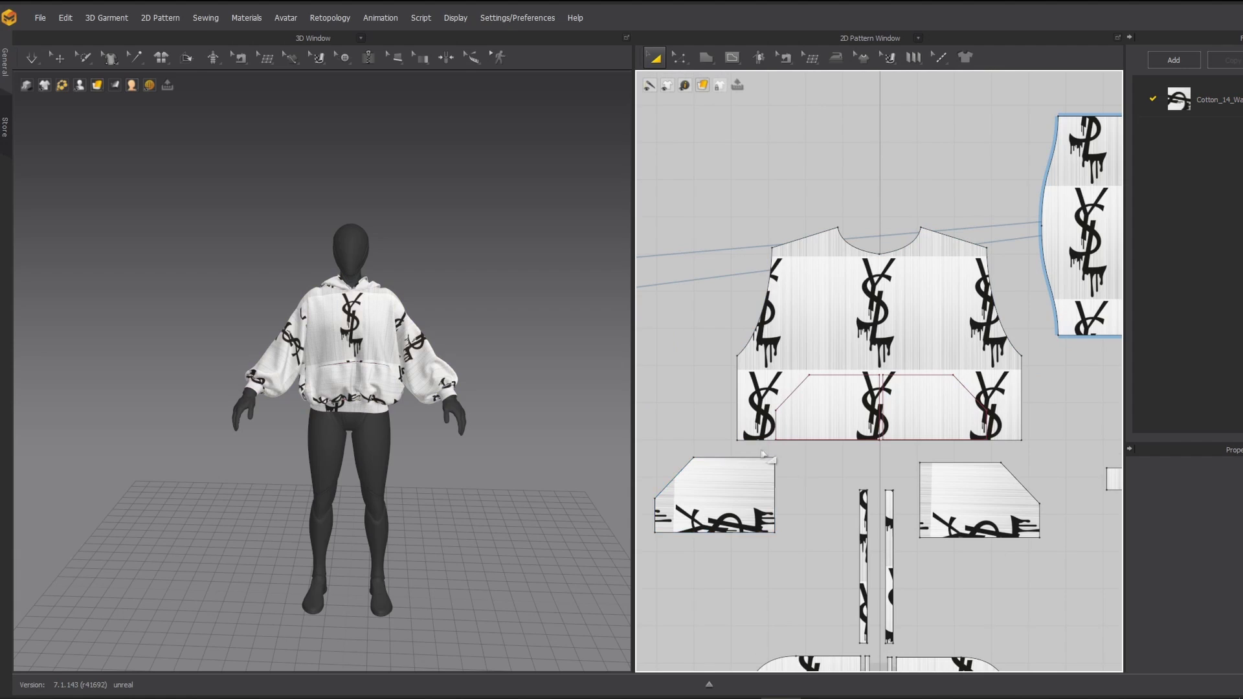
{"action": "key", "text": "z"}
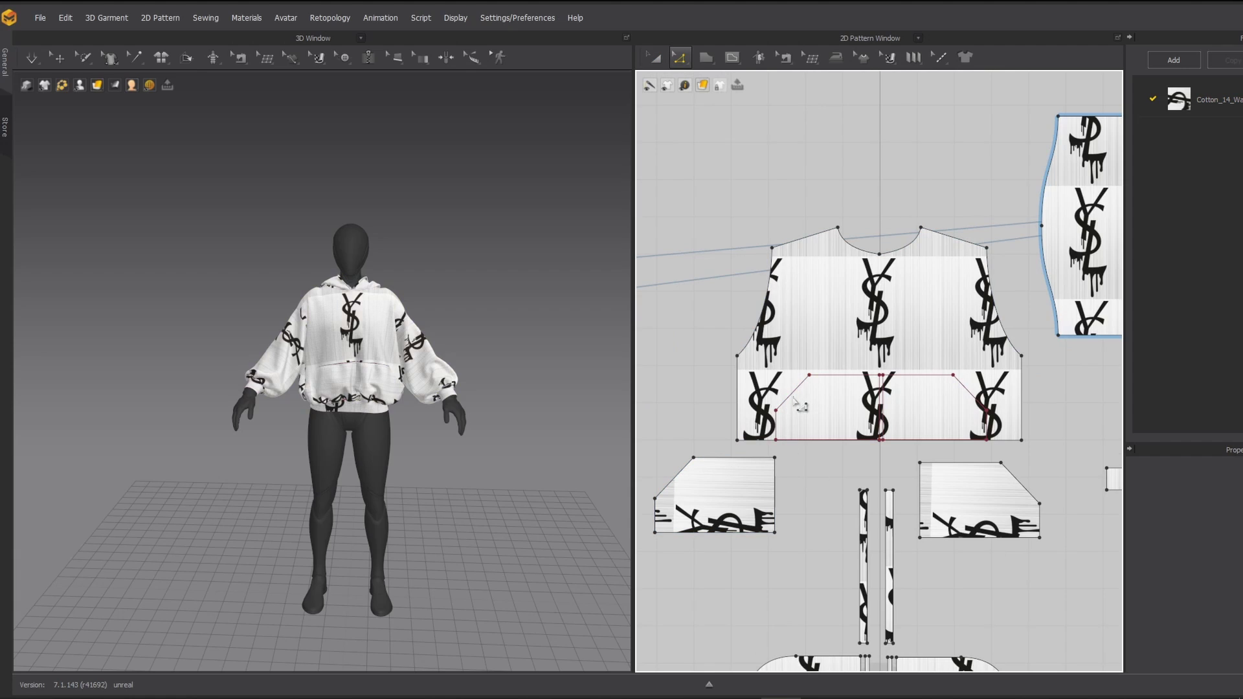
{"action": "mouse_move", "coordinate": [798, 400]}
{"action": "left_mouse_down"}
{"action": "mouse_move", "coordinate": [807, 461]}
{"action": "mouse_move", "coordinate": [800, 425]}
{"action": "left_mouse_up"}
{"action": "left_click", "coordinate": [796, 397]}
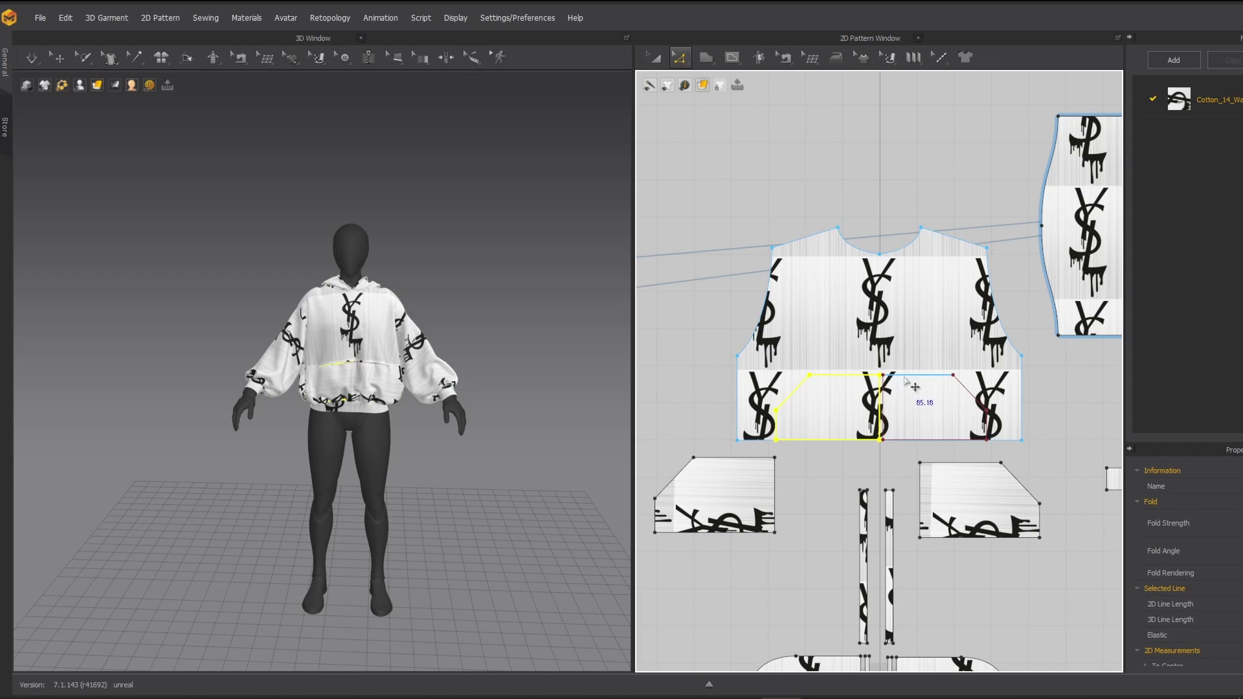
{"action": "left_click", "coordinate": [909, 380], "text": "shift"}
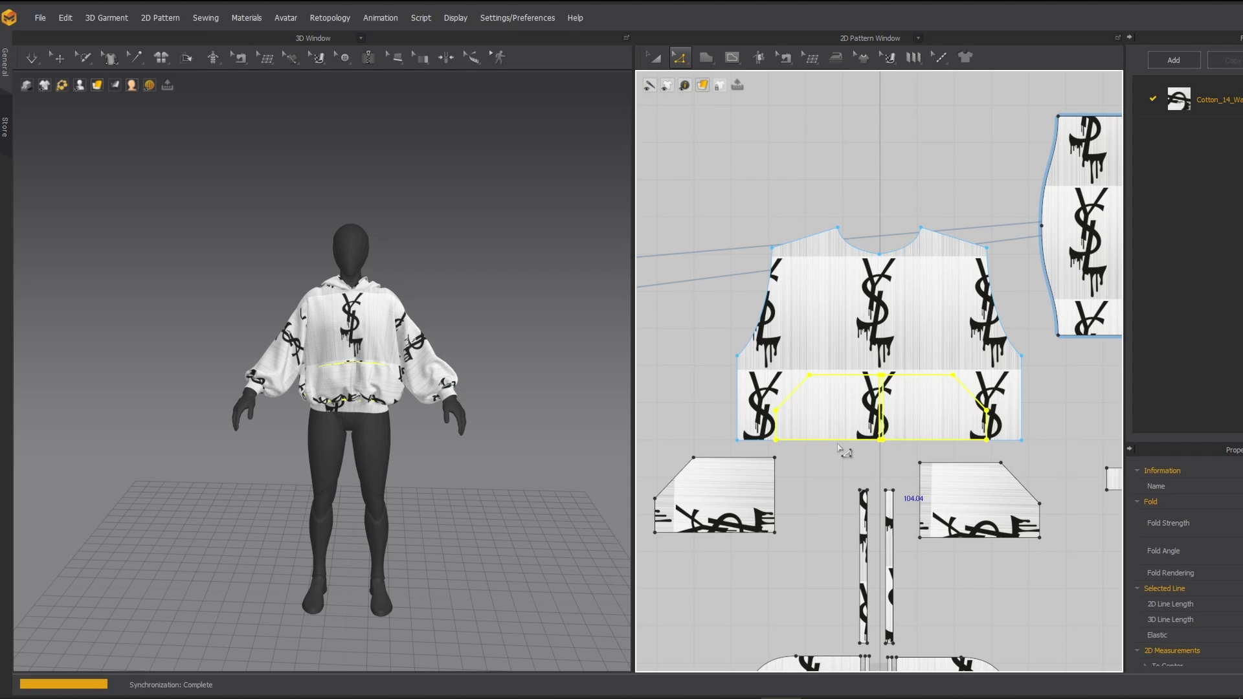
{"action": "key", "text": "Delete"}
Examine the hoodie's pattern pieces around the front panel, pockets, sleeves and hood.
{"action": "scroll", "coordinate": [840, 458], "scroll_direction": "down", "scroll_amount": 5}
{"action": "scroll", "coordinate": [839, 459], "scroll_direction": "up", "scroll_amount": 2}
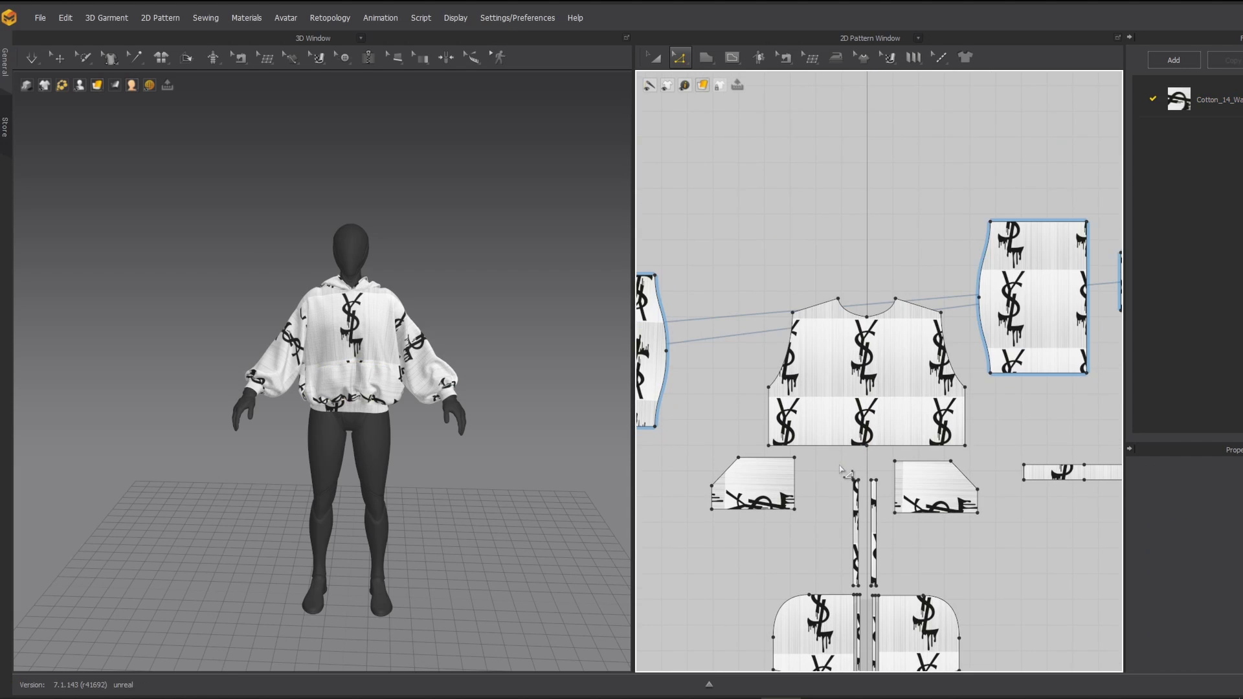
{"action": "middle_click_drag", "start_coordinate": [798, 564], "coordinate": [1059, 571]}
{"action": "middle_click_drag", "start_coordinate": [746, 483], "coordinate": [740, 441]}
{"action": "middle_click_drag", "start_coordinate": [826, 520], "coordinate": [655, 375]}
{"action": "middle_click_drag", "start_coordinate": [1100, 584], "coordinate": [861, 592]}
{"action": "scroll", "coordinate": [882, 446], "scroll_direction": "up", "scroll_amount": 2}
{"action": "middle_click_drag", "start_coordinate": [894, 444], "coordinate": [982, 616]}
{"action": "scroll", "coordinate": [898, 533], "scroll_direction": "down", "scroll_amount": 6}
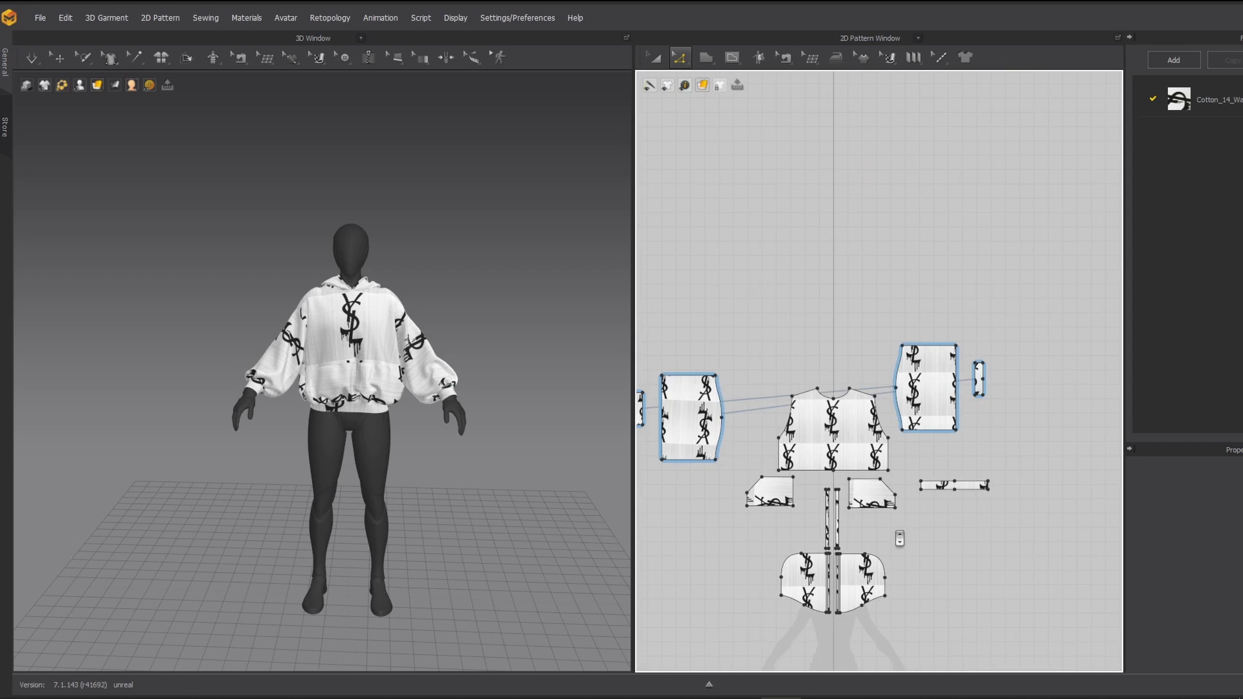
{"action": "middle_click_drag", "start_coordinate": [905, 541], "coordinate": [991, 490]}
{"action": "scroll", "coordinate": [991, 491], "scroll_direction": "down", "scroll_amount": 3}
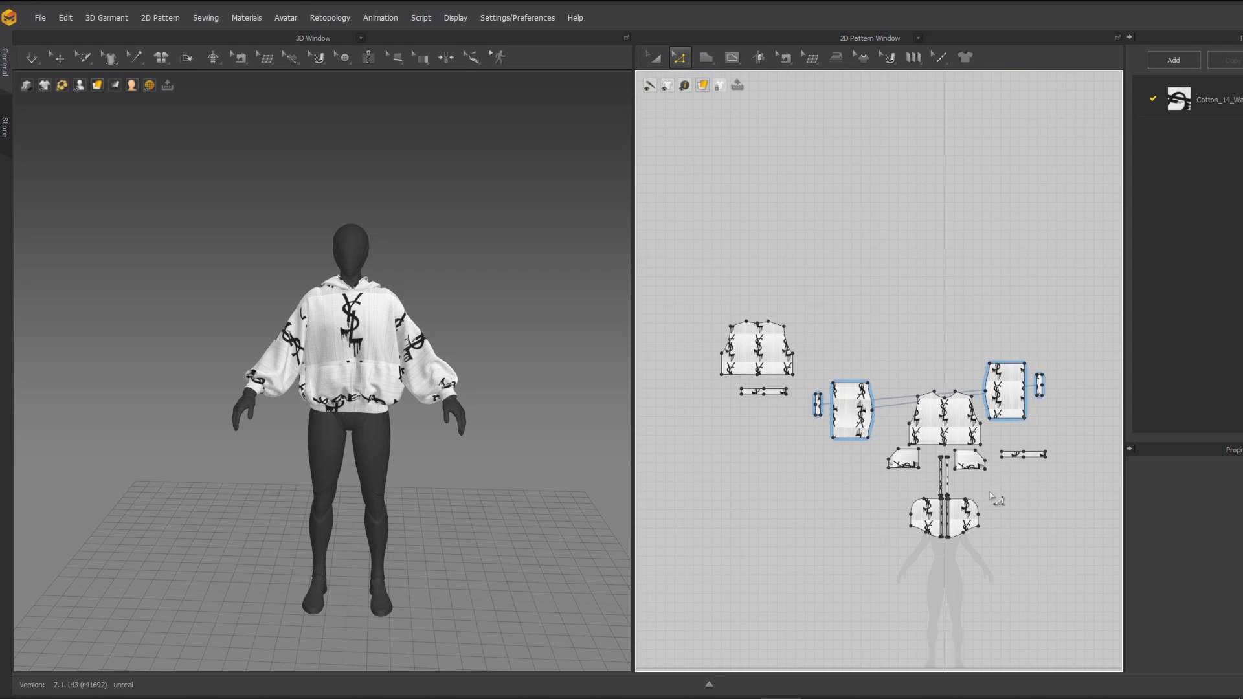
Select every pattern piece of the hoodie and start another FBX export for the simulation mesh.
{"action": "key", "text": "a"}
{"action": "left_click_drag", "start_coordinate": [687, 283], "coordinate": [1102, 580]}
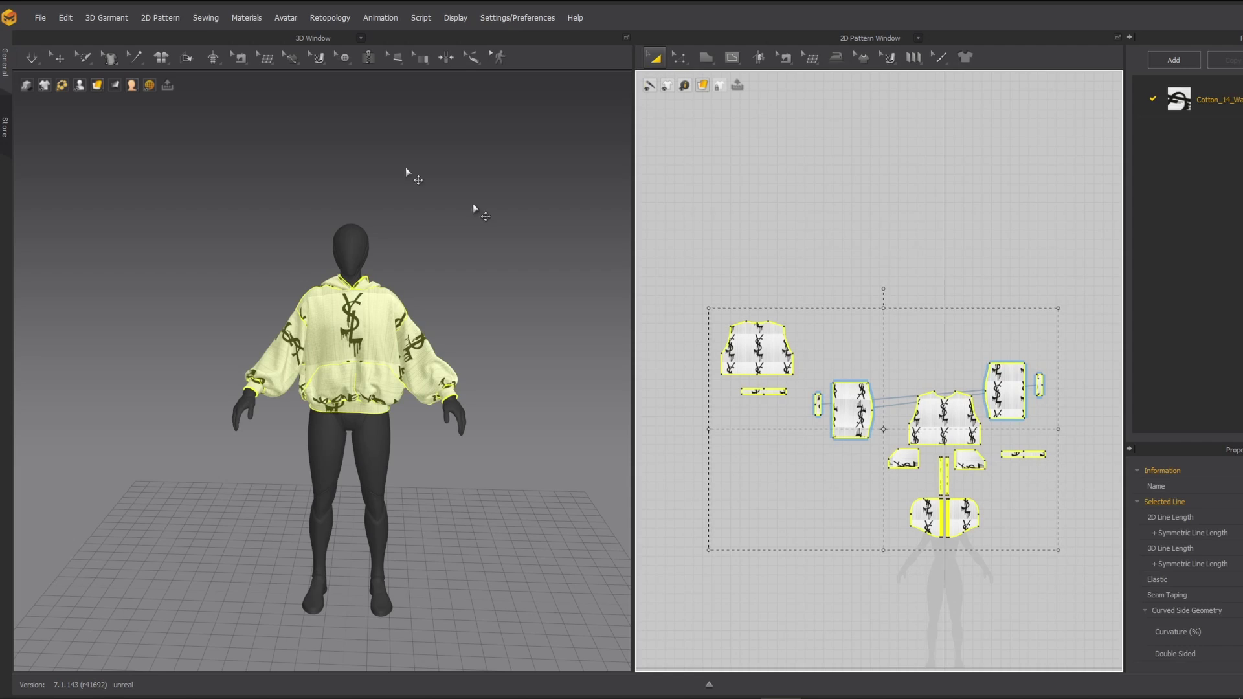
{"action": "left_click", "coordinate": [40, 18]}
{"action": "mouse_move", "coordinate": [66, 145]}
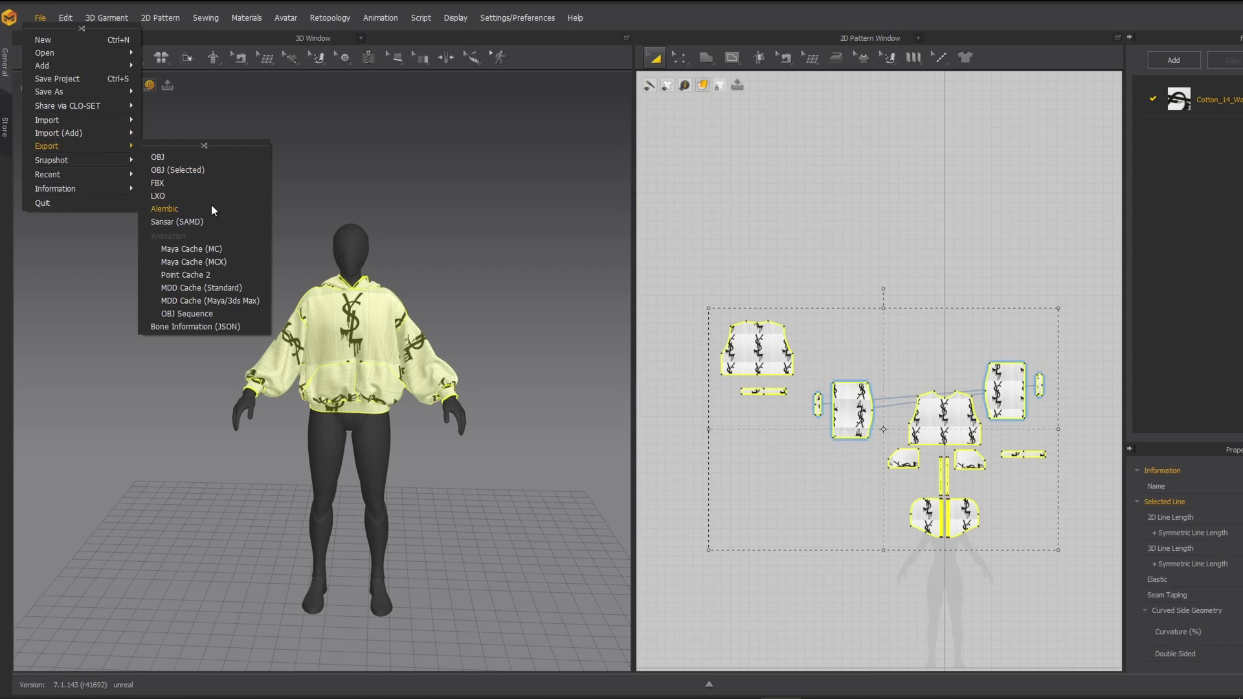
{"action": "left_click", "coordinate": [158, 183]}
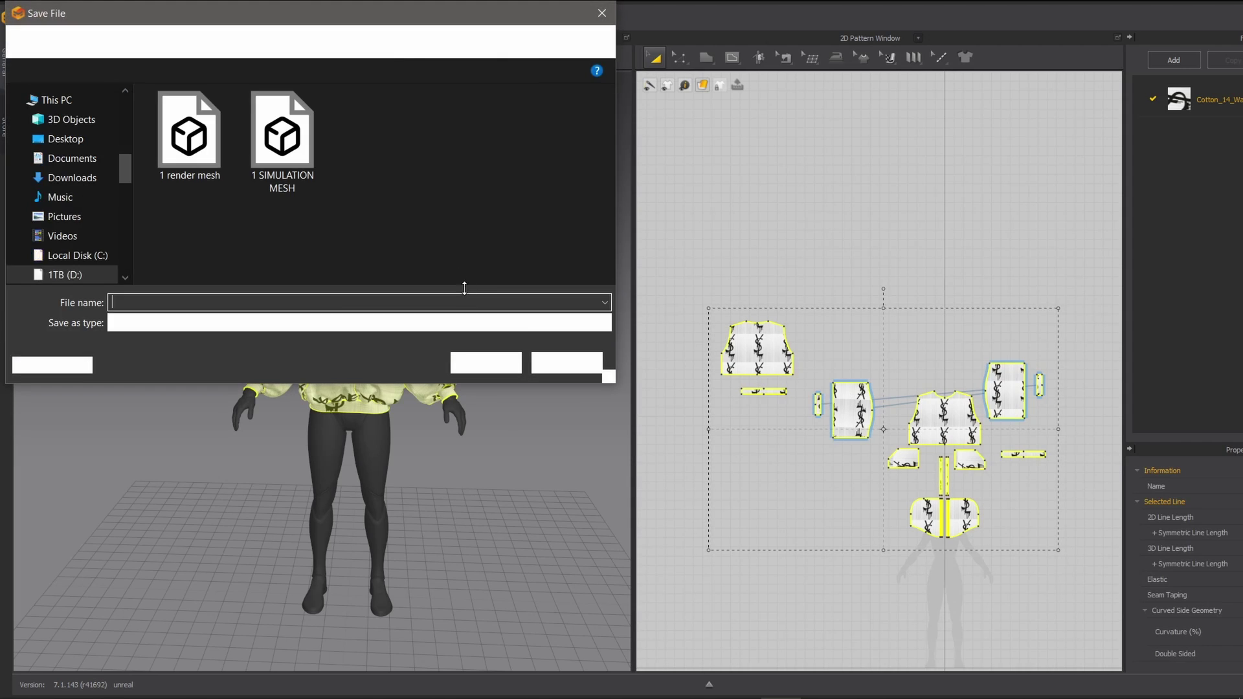
Save the FBX into the mesh folder, basing the file name on "1 SIMULATION MESH" with a 1 added.
{"action": "left_click", "coordinate": [260, 185]}
{"action": "double_click", "coordinate": [230, 303]}
{"action": "left_click", "coordinate": [230, 303]}
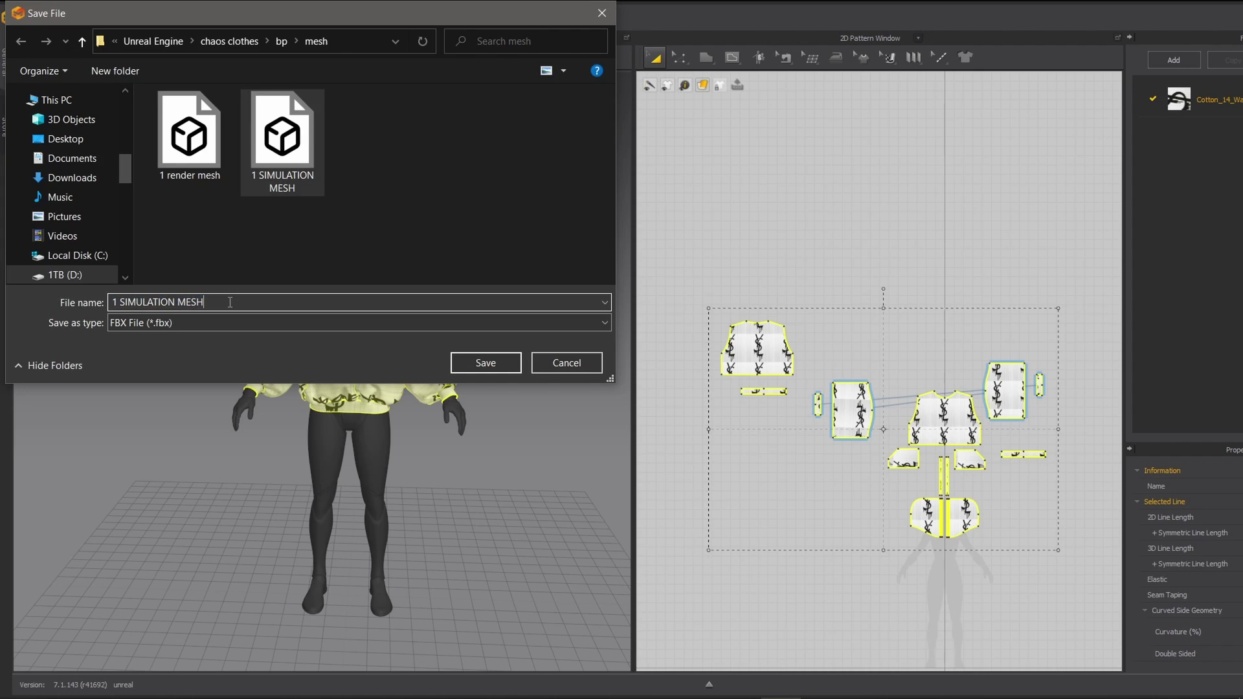
{"action": "type", "text": "1"}
{"action": "key", "text": "Return"}
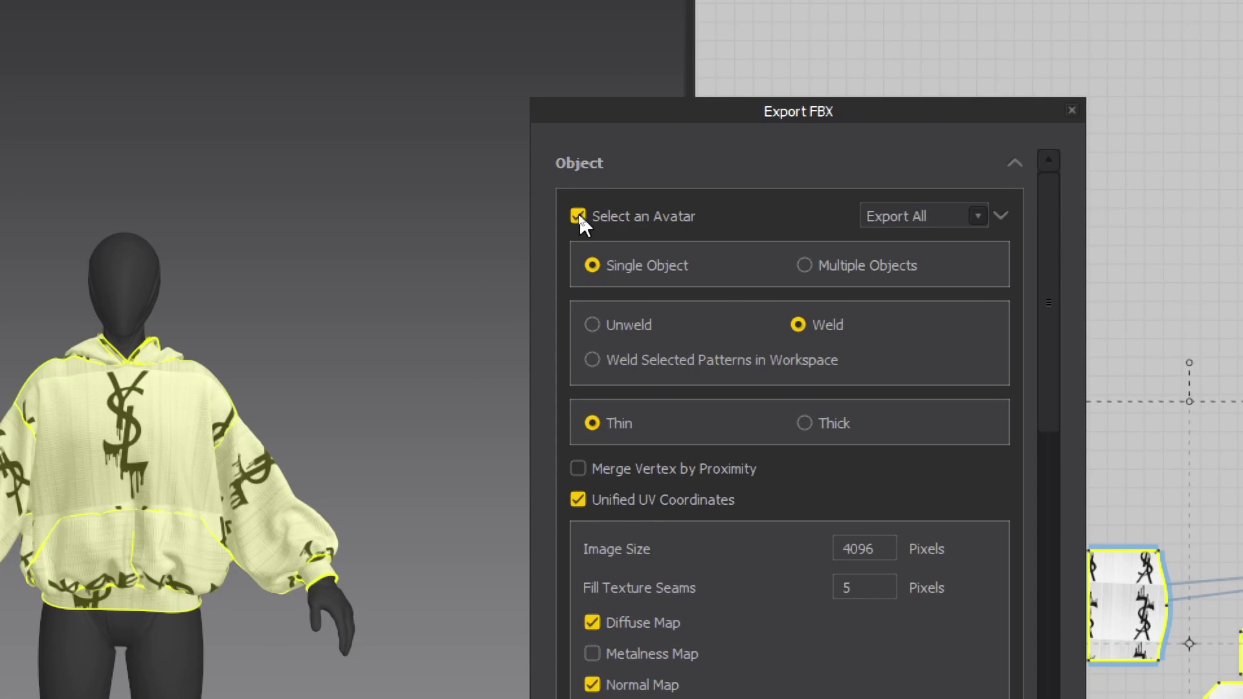
Exclude the avatar from the FBX export, review the remaining export options and cancel the export.
{"action": "left_click", "coordinate": [577, 215]}
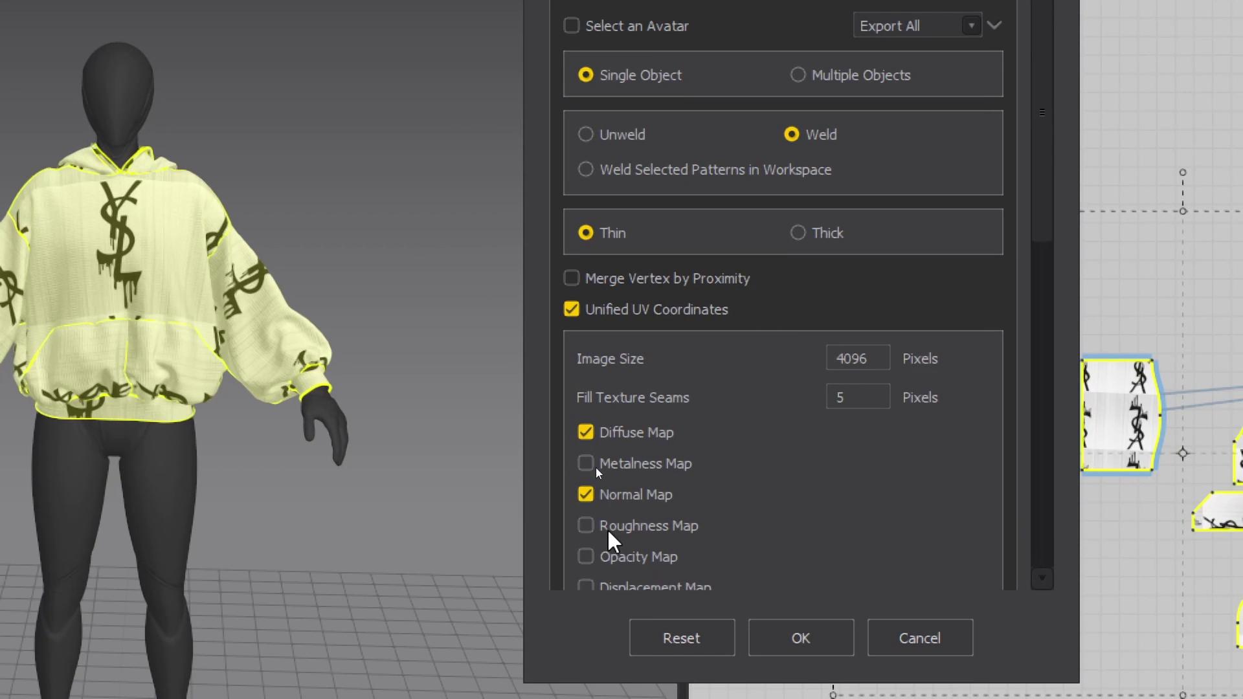
{"action": "scroll", "coordinate": [744, 483], "scroll_direction": "down", "scroll_amount": 4}
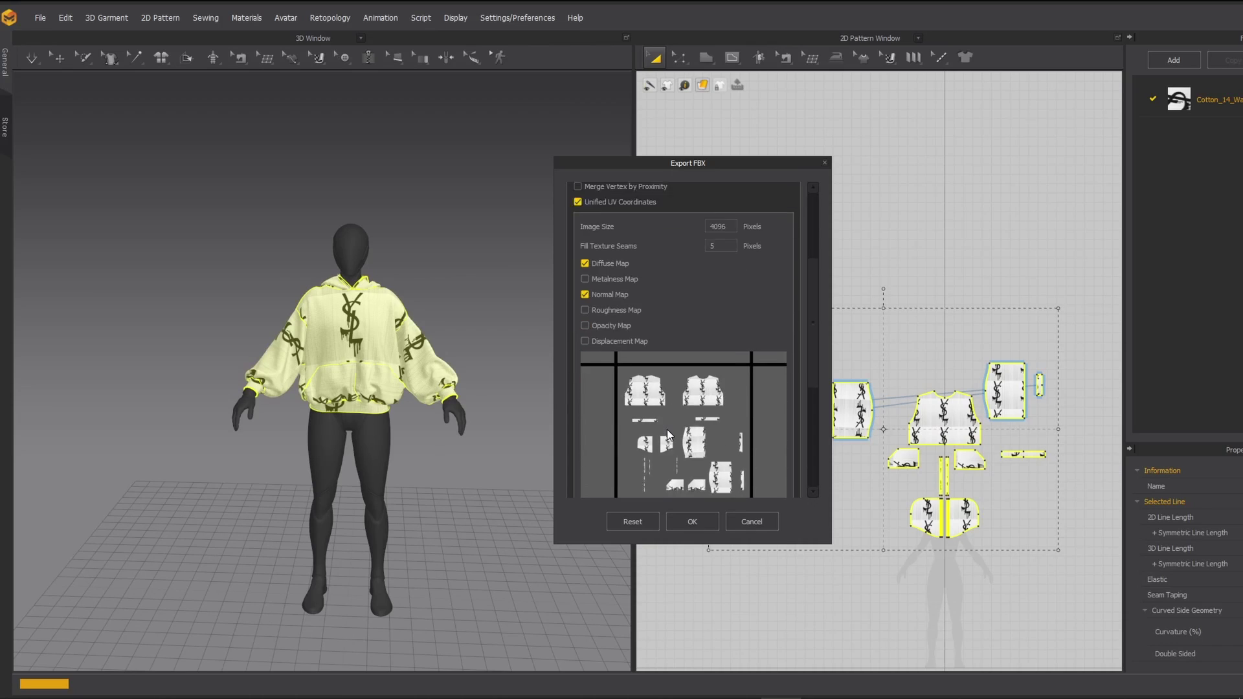
{"action": "scroll", "coordinate": [668, 433], "scroll_direction": "down", "scroll_amount": 6}
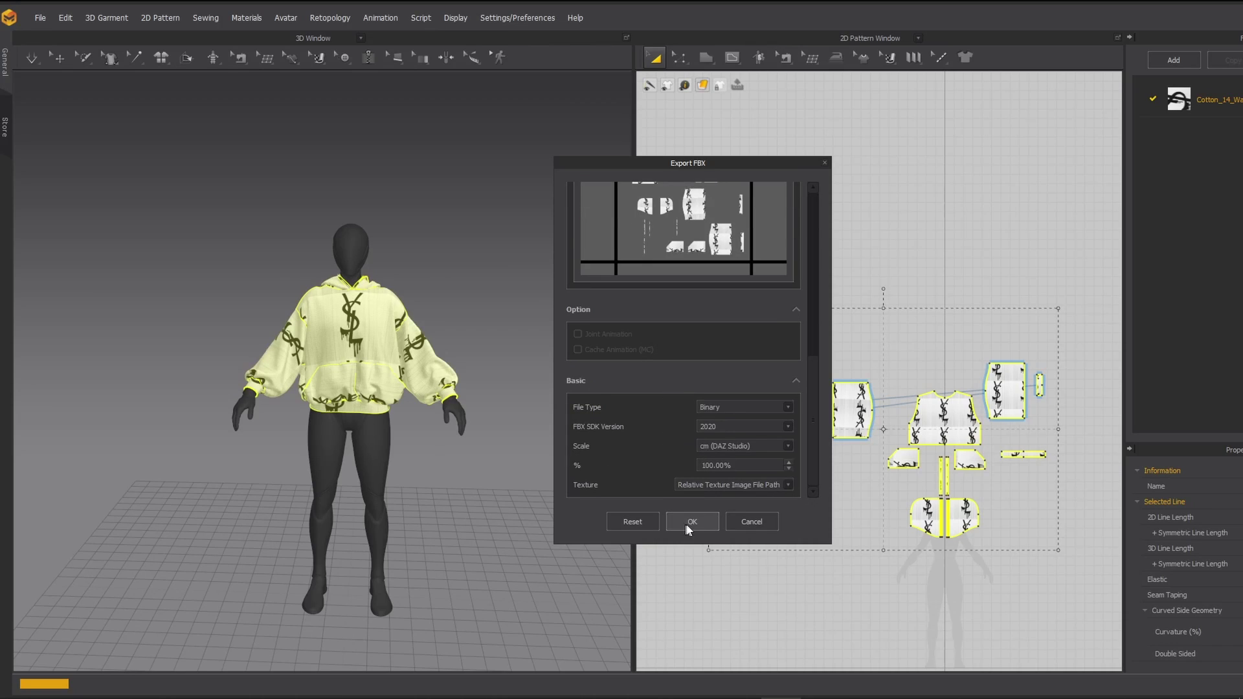
{"action": "left_click", "coordinate": [751, 522]}
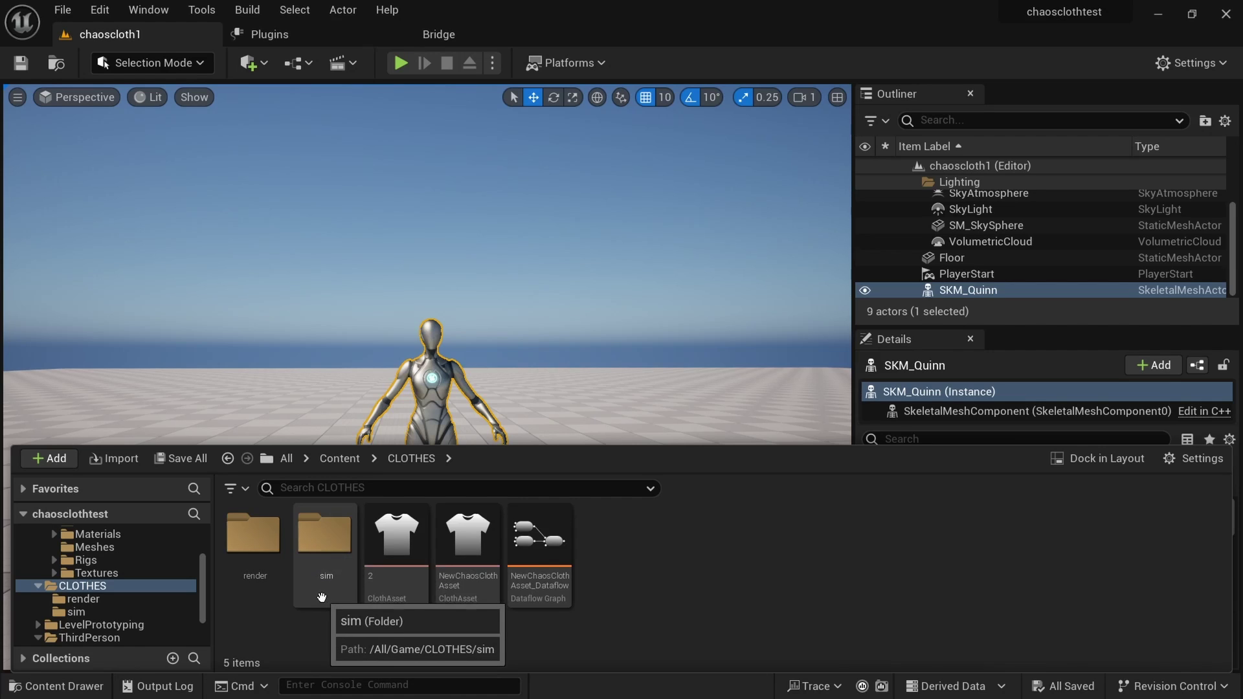
In the Unreal Editor, view the imported assets in the render and sim folders under CLOTHES.
{"action": "double_click", "coordinate": [252, 558]}
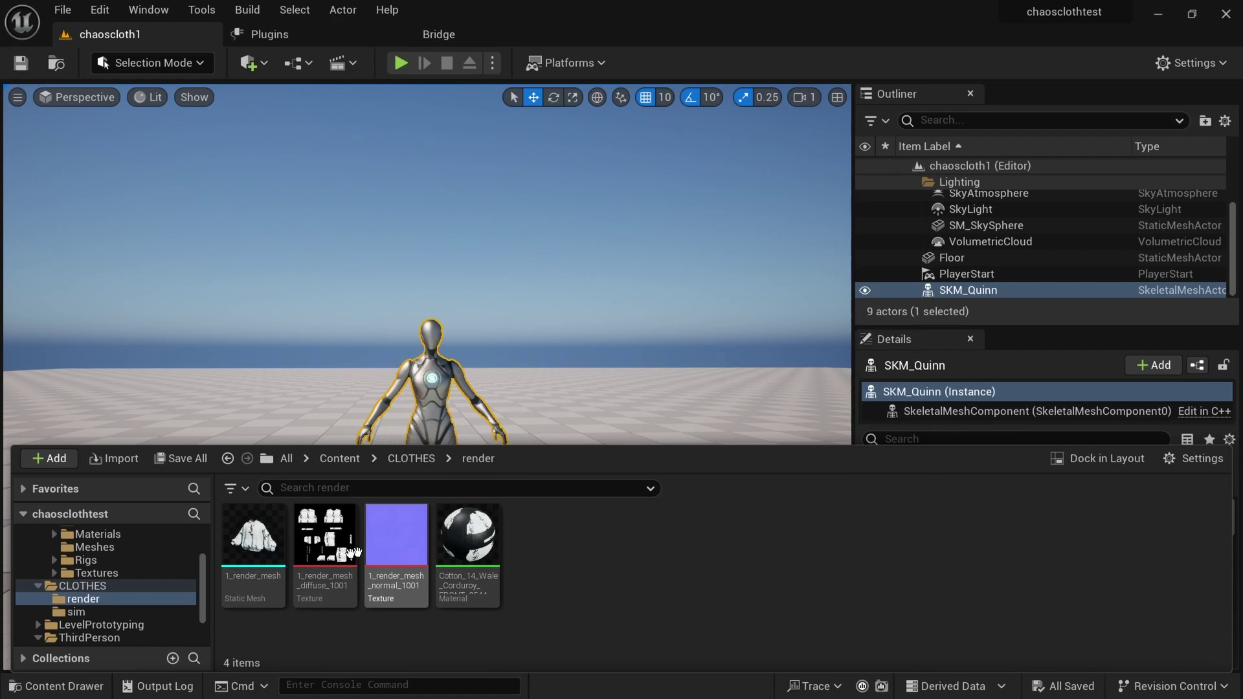
{"action": "left_click", "coordinate": [76, 611]}
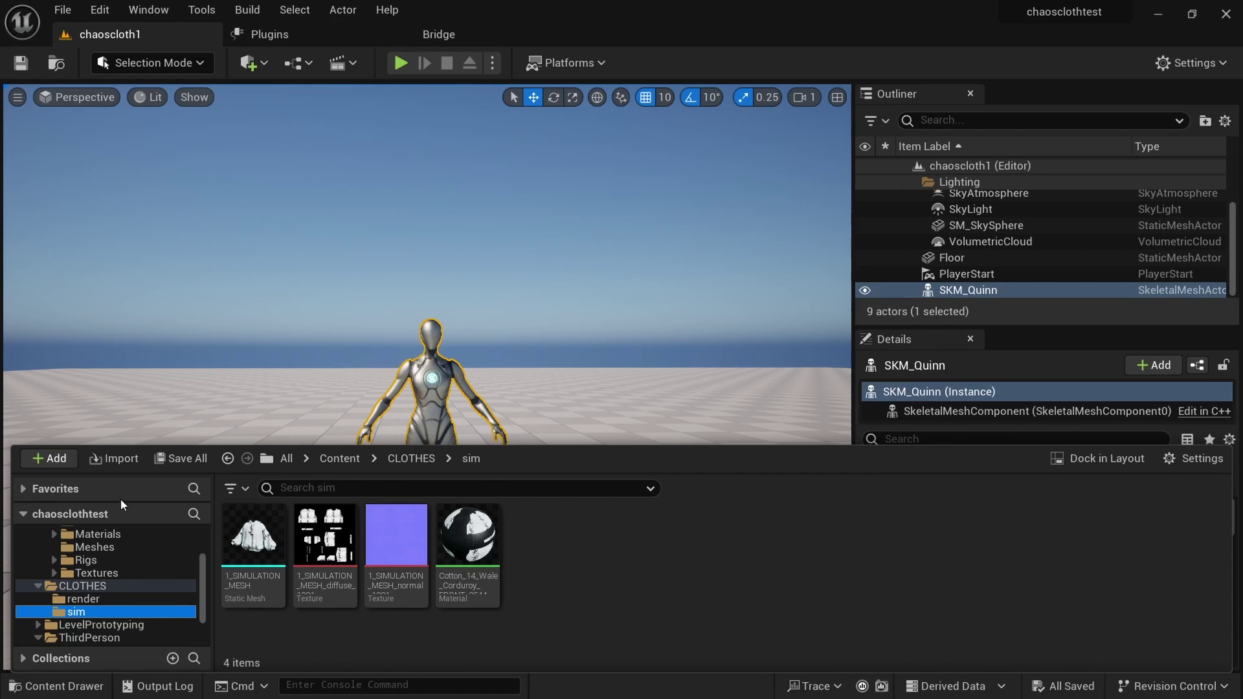
Preview the Third Person Blueprint content pack and close the dialog without adding it to the project.
{"action": "left_click", "coordinate": [51, 458]}
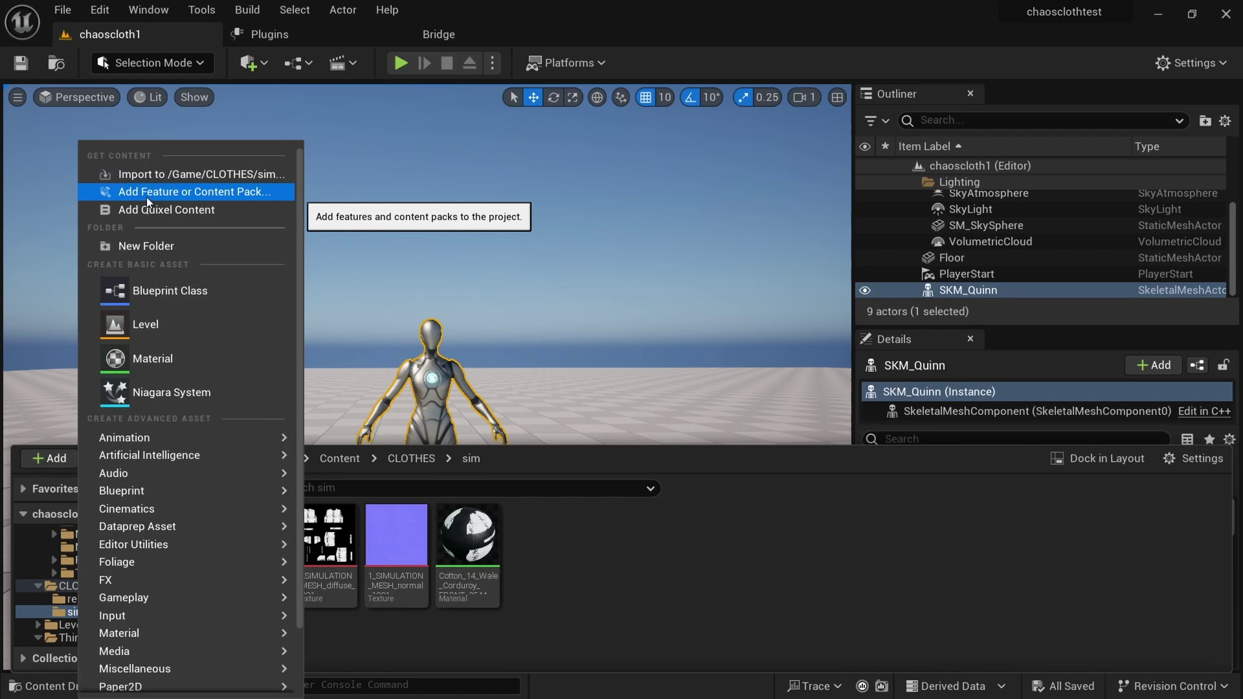
{"action": "left_click", "coordinate": [252, 192]}
{"action": "left_click", "coordinate": [375, 298]}
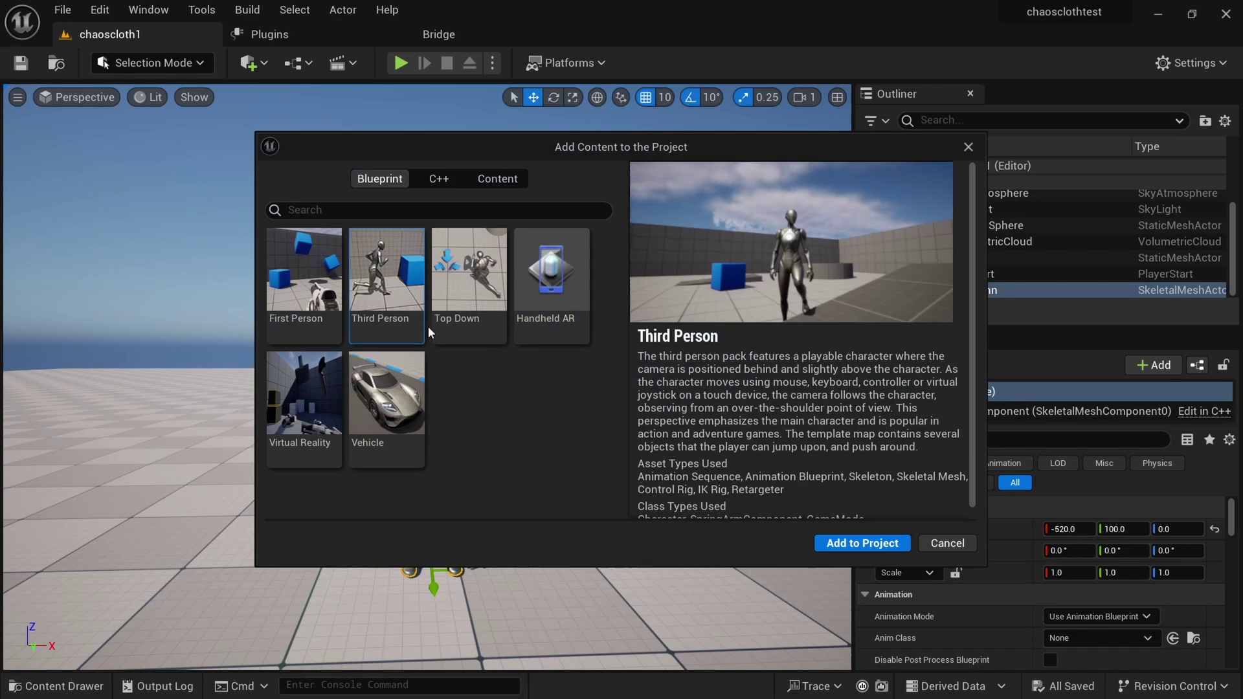
{"action": "left_click", "coordinate": [969, 147]}
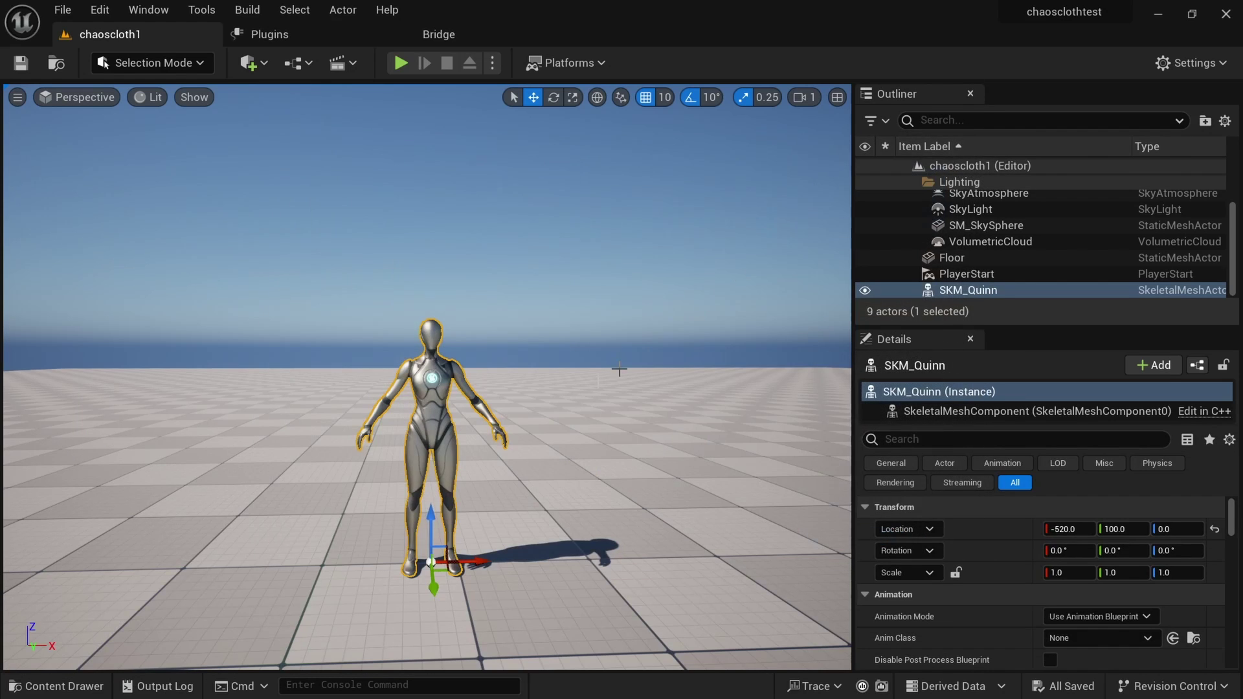
Search the plugins for "cloth", check the Chaos Cloth entries and return to the chaoscloth1 level.
{"action": "key", "text": "ctrl+space"}
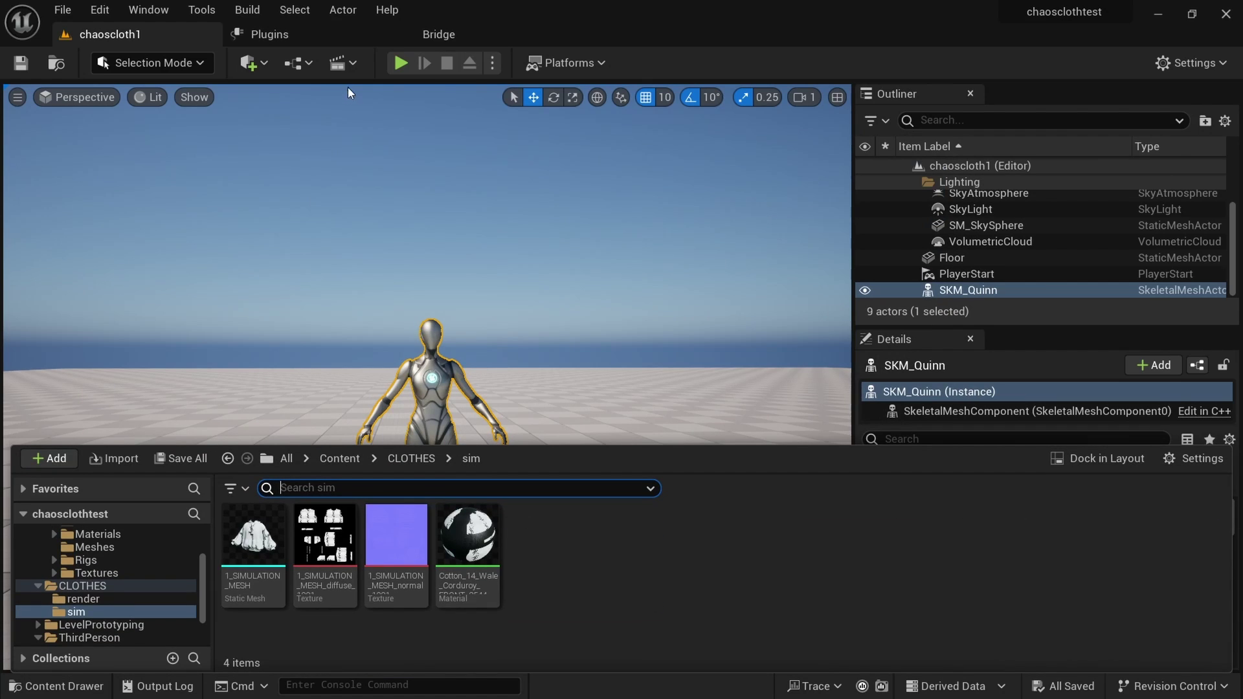
{"action": "left_click", "coordinate": [283, 34]}
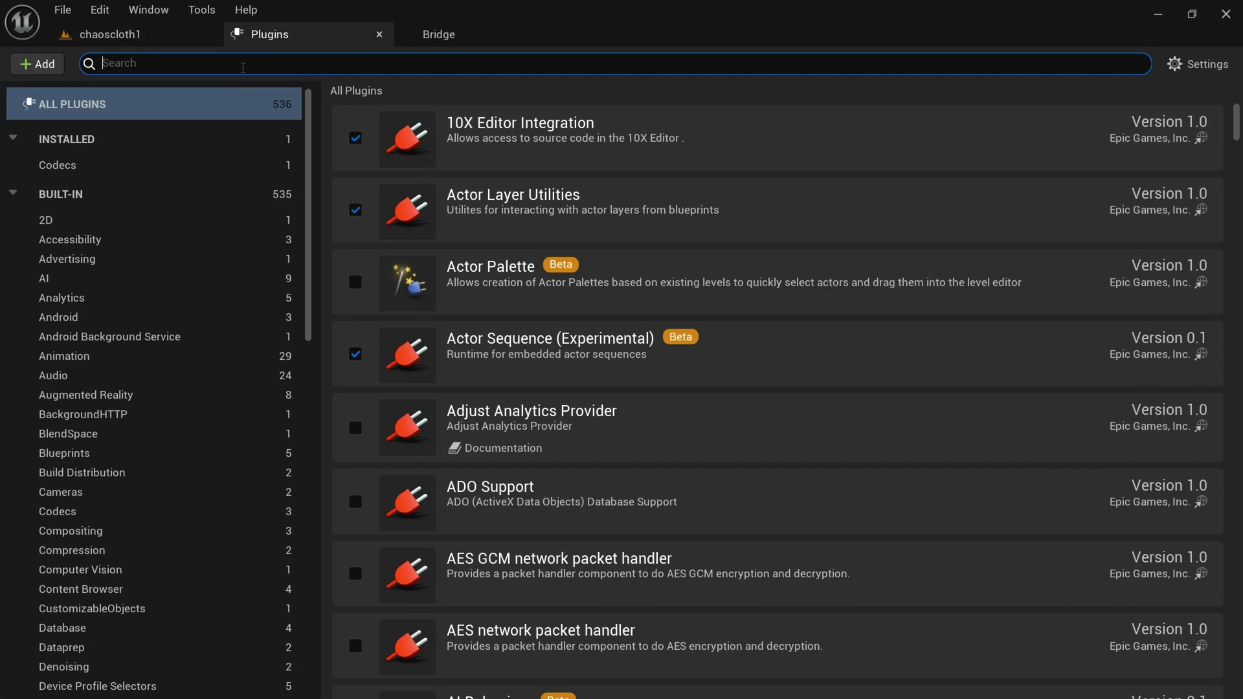
{"action": "type", "text": "cloth"}
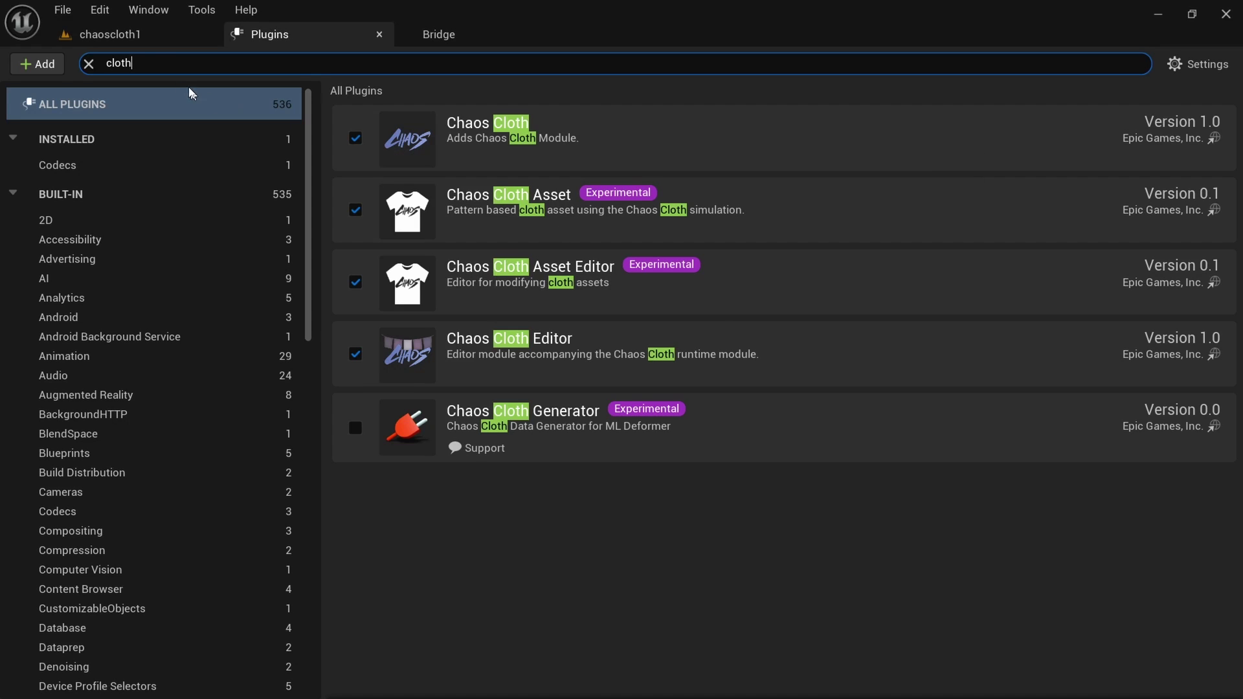
{"action": "left_click", "coordinate": [156, 38]}
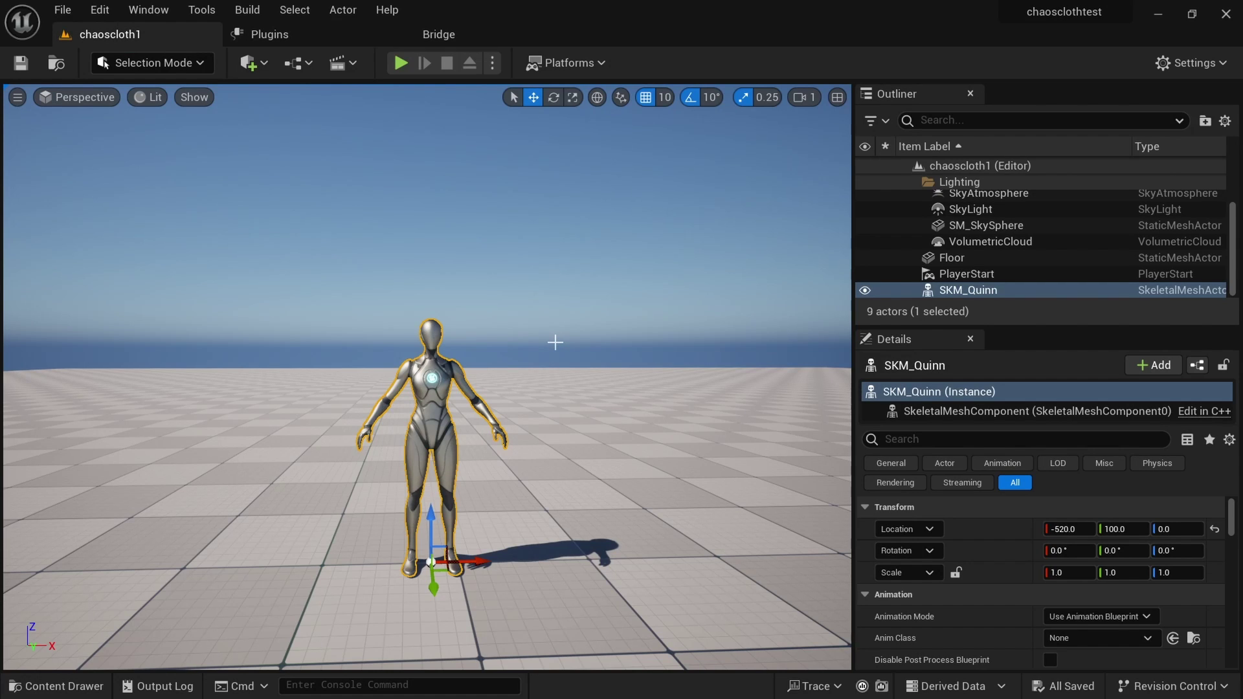
Create a folder named "choas" inside the CLOTHES content folder.
{"action": "key", "text": "ctrl+space"}
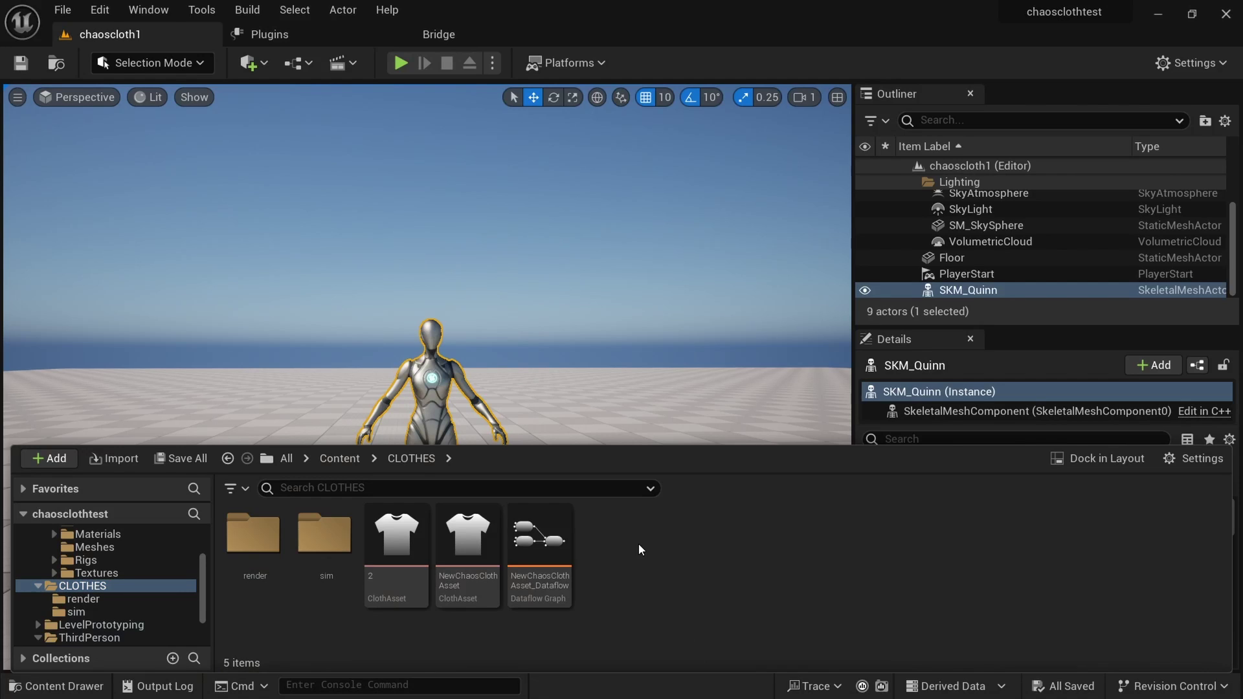
{"action": "key", "text": "ctrl+shift+n"}
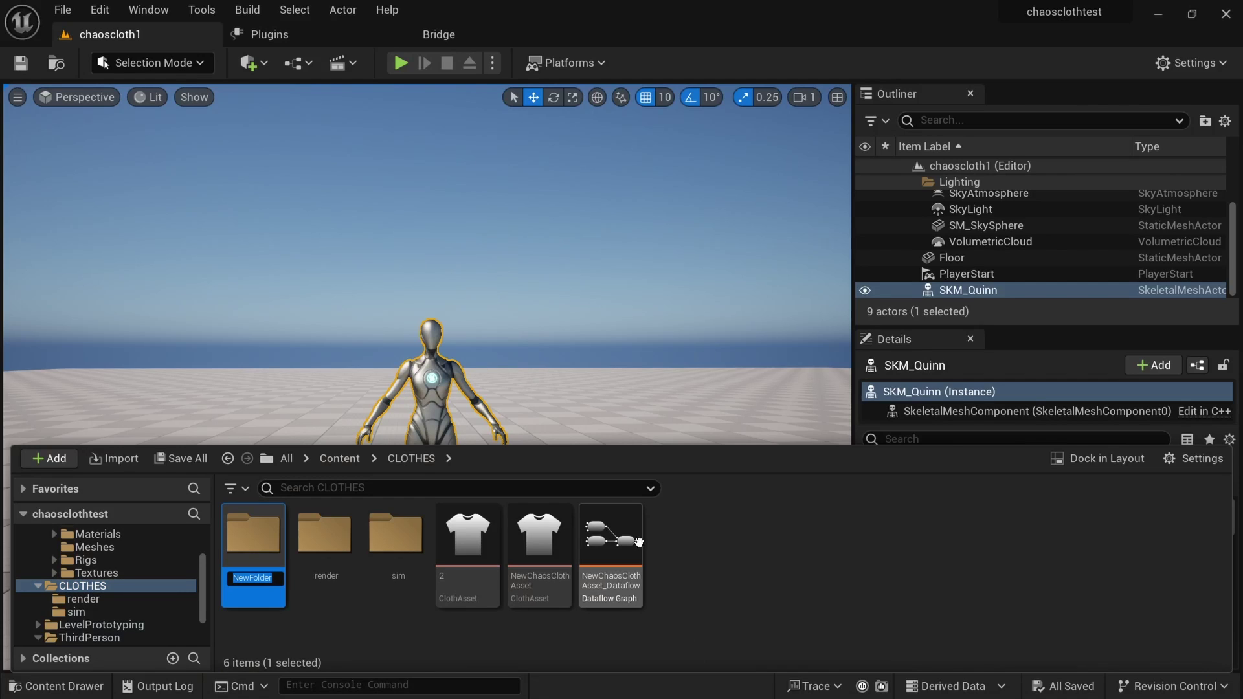
{"action": "type", "text": "choas"}
{"action": "key", "text": "Return"}
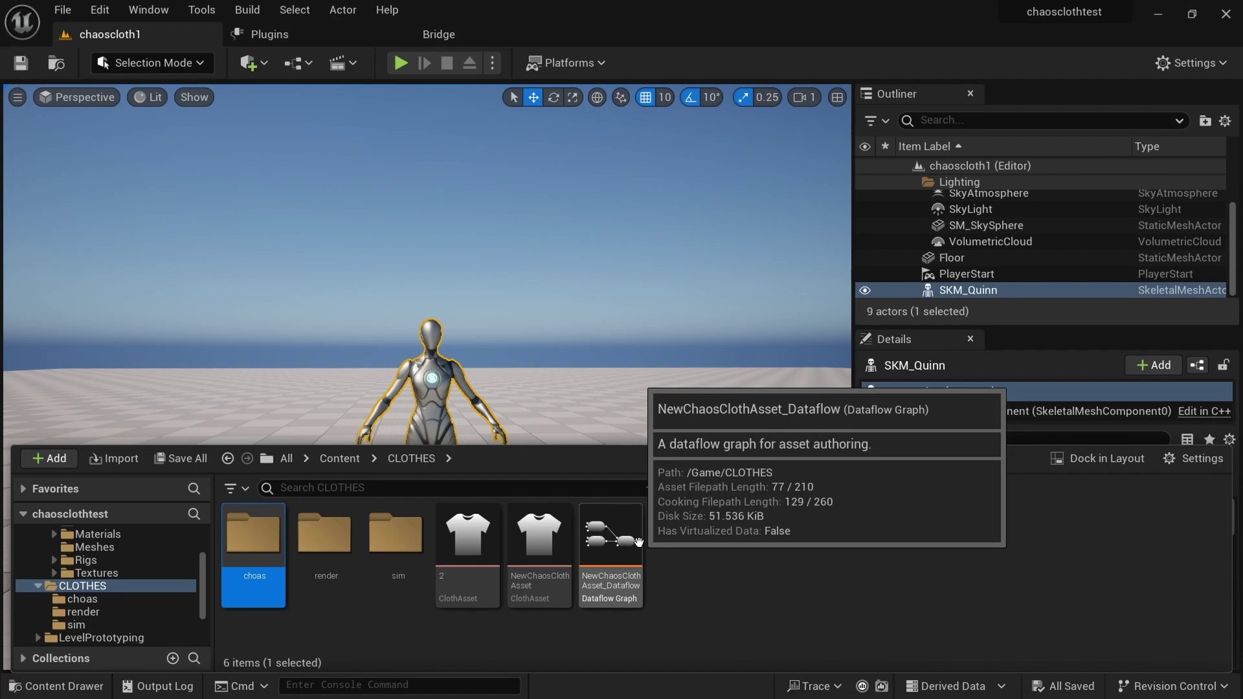
Create a ClothAsset with its default name in the choas folder and save it.
{"action": "double_click", "coordinate": [243, 550]}
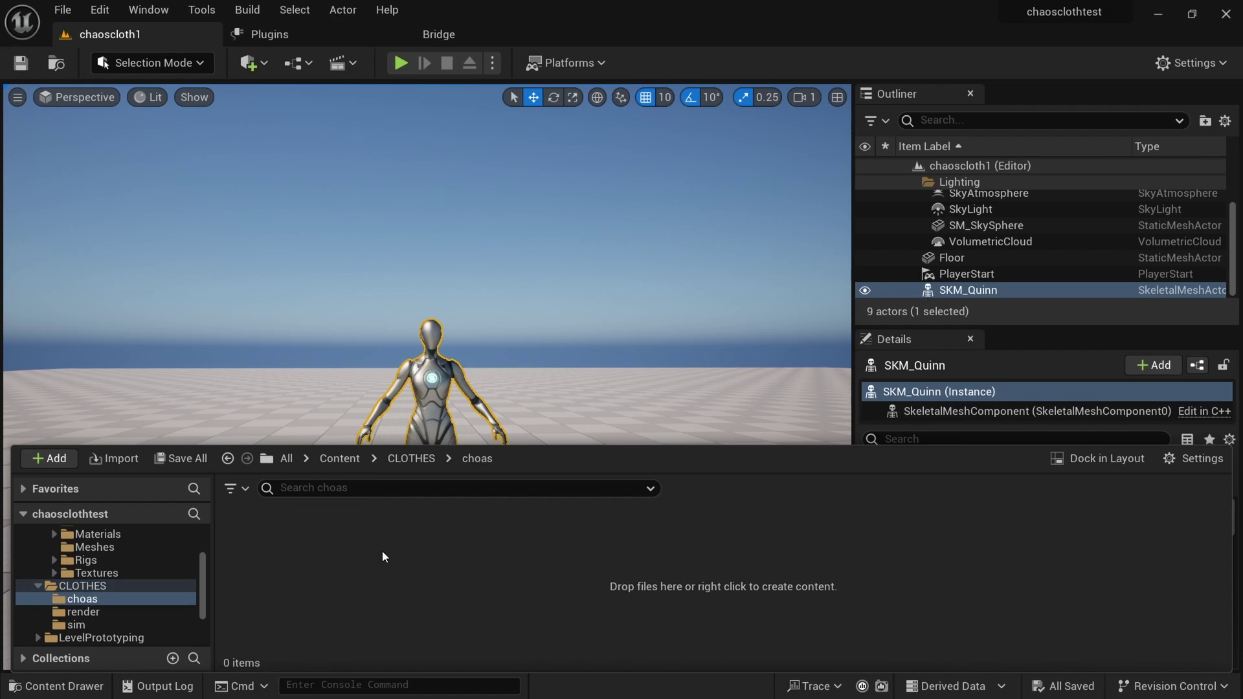
{"action": "right_click", "coordinate": [318, 541]}
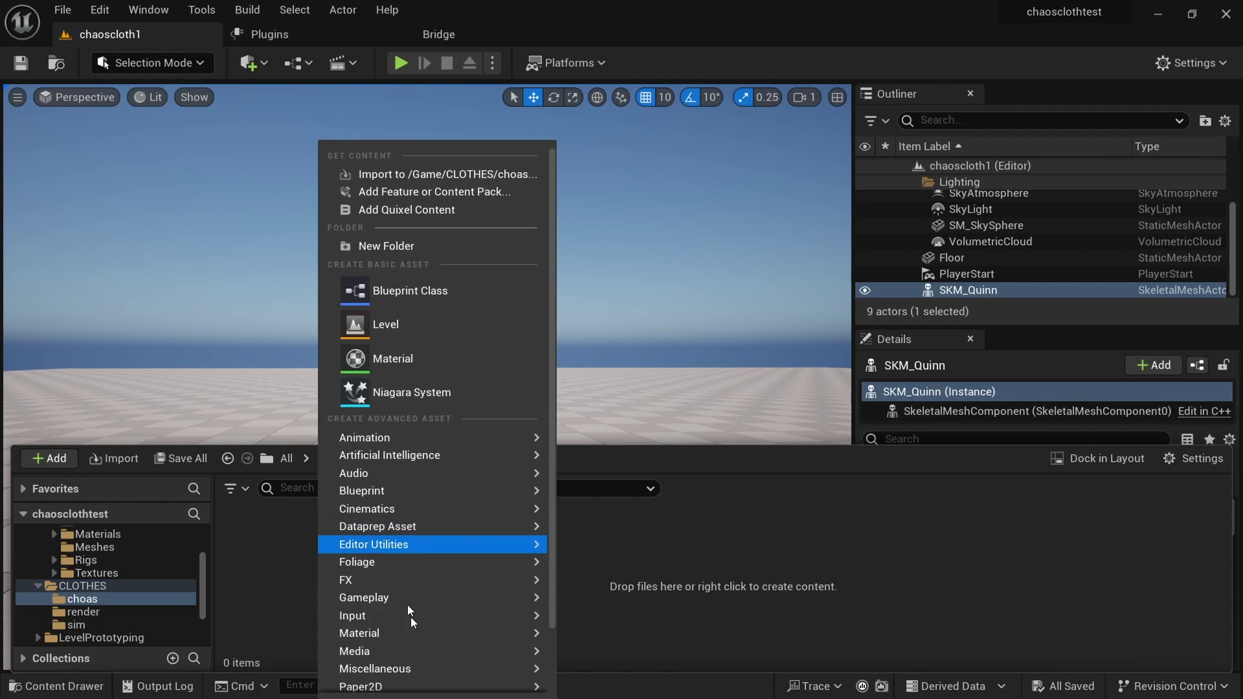
{"action": "scroll", "coordinate": [412, 632], "scroll_direction": "down", "scroll_amount": 3}
{"action": "mouse_move", "coordinate": [375, 632]}
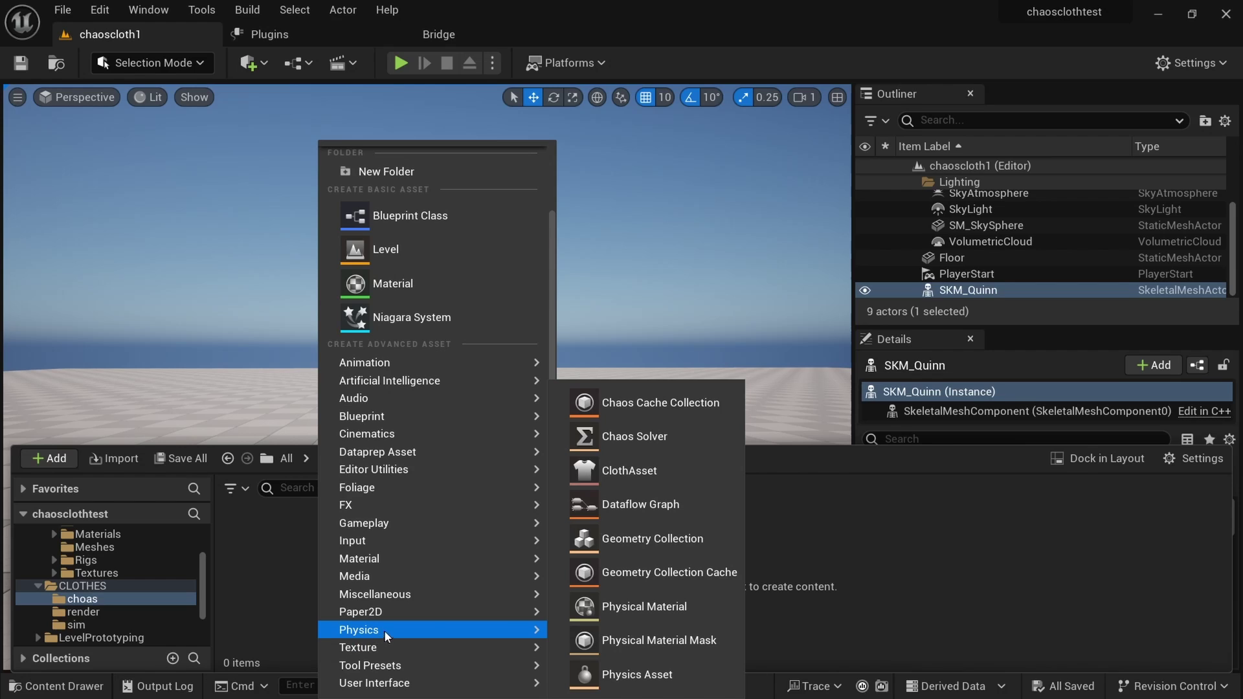
{"action": "left_click", "coordinate": [631, 471]}
{"action": "left_click", "coordinate": [257, 542]}
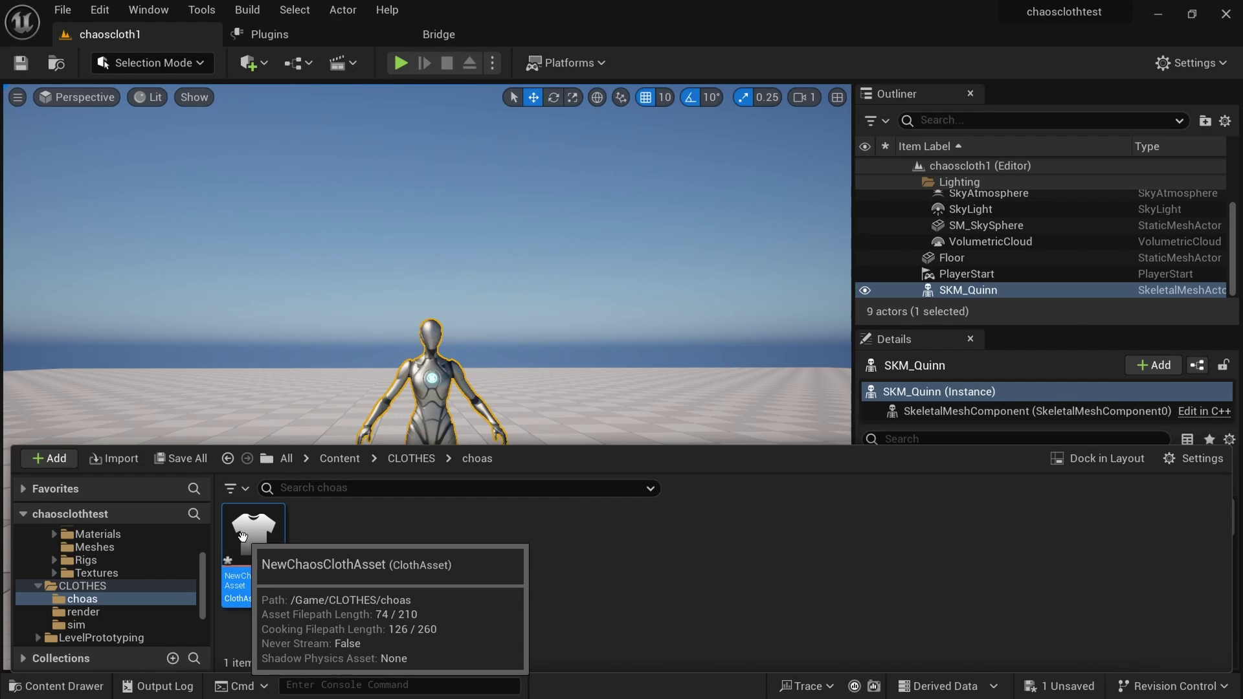
{"action": "key", "text": "ctrl+s"}
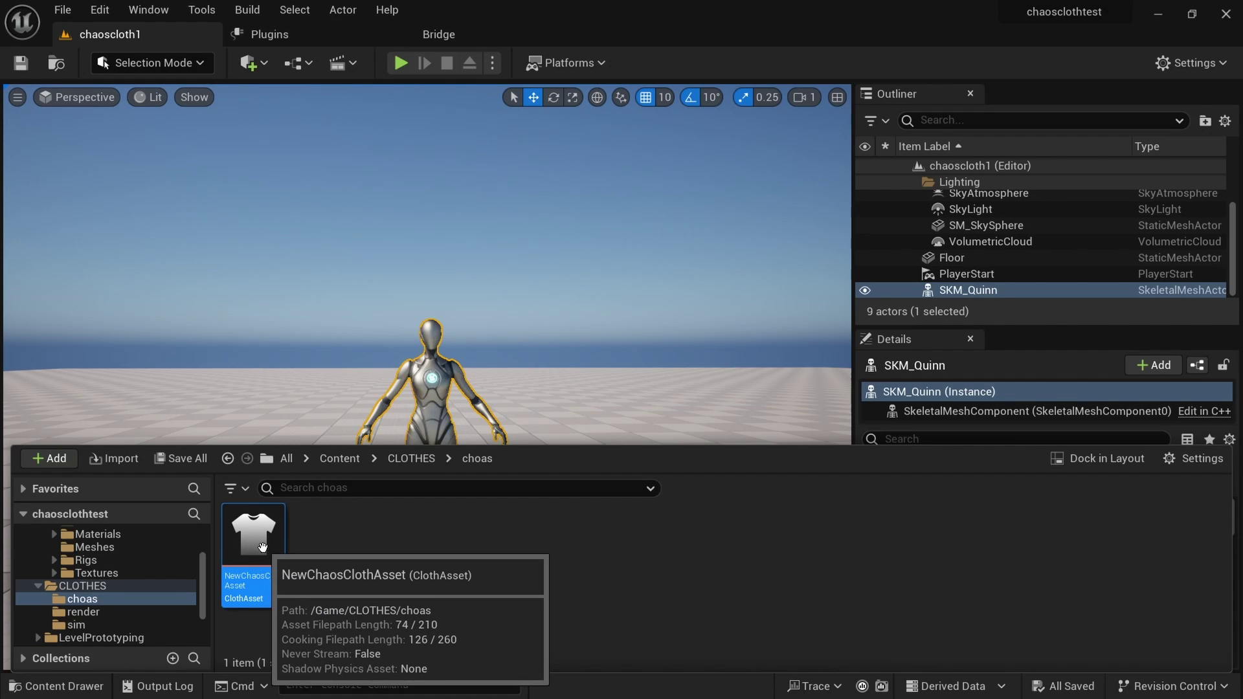
Create a new Dataflow graph for NewChaosClothAsset, save it under its default name in choas, and dock the cloth editor in the main window.
{"action": "double_click", "coordinate": [263, 550]}
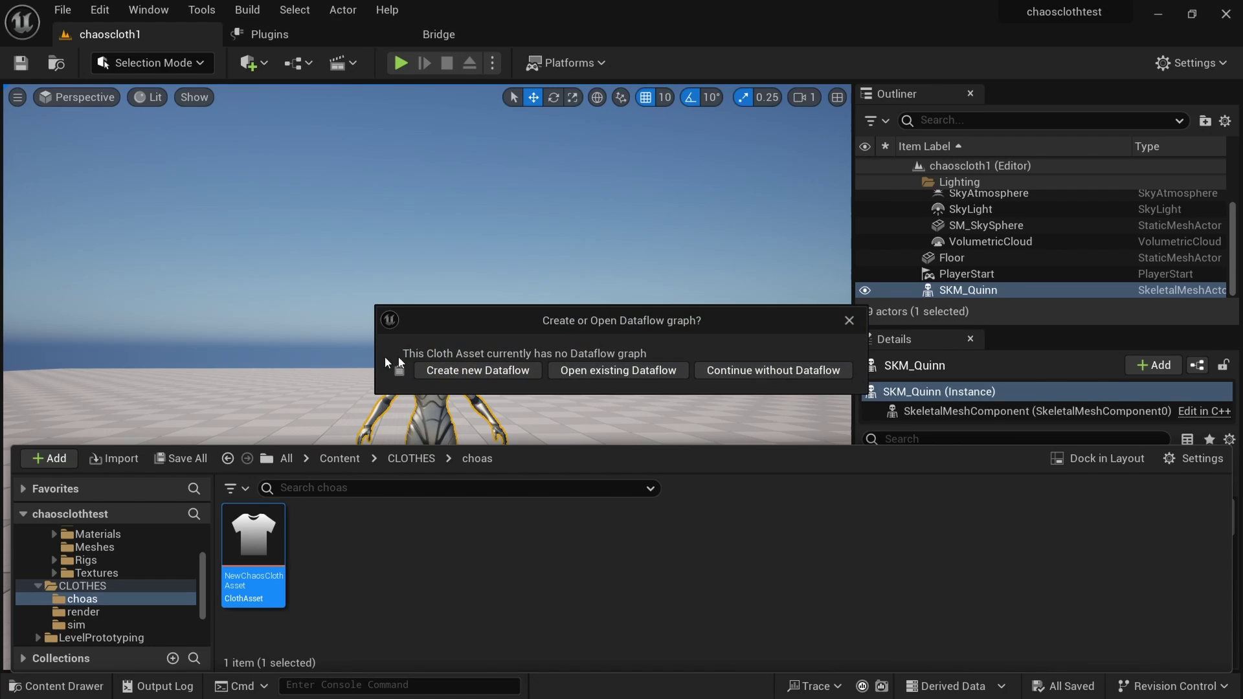
{"action": "left_click", "coordinate": [479, 370]}
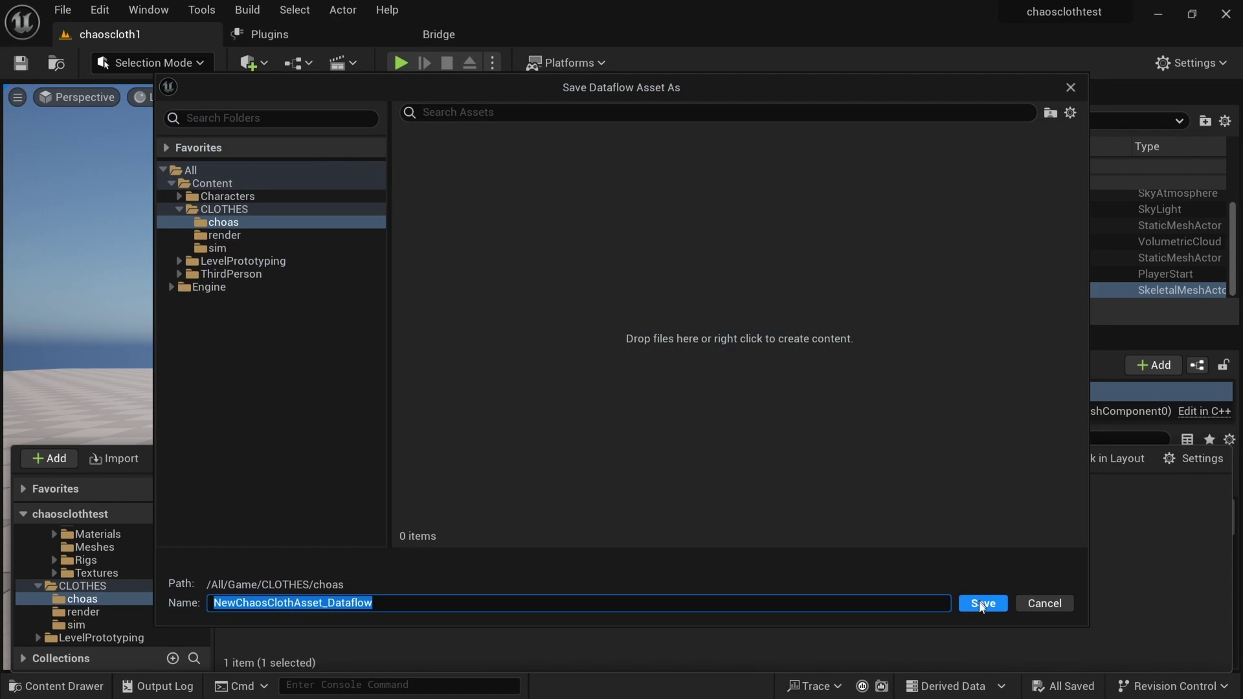
{"action": "left_click", "coordinate": [979, 602]}
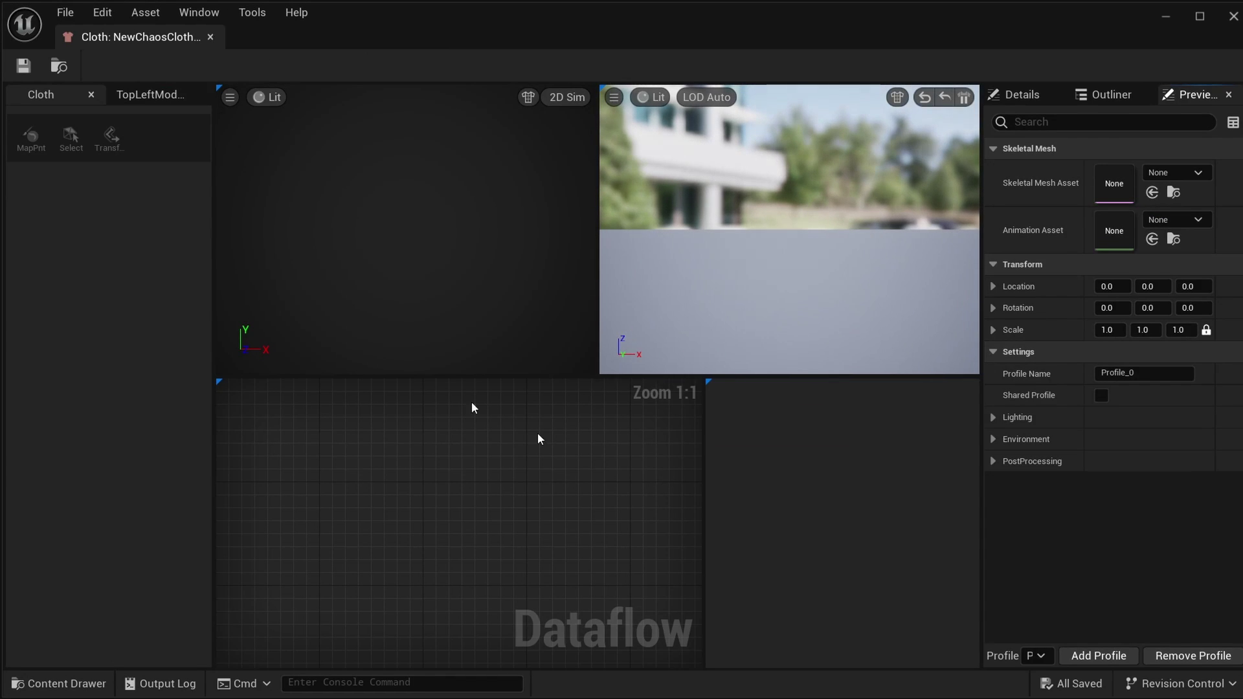
{"action": "left_click_drag", "start_coordinate": [138, 37], "coordinate": [596, 39]}
Check the choas folder for the new Dataflow graph, and close and reopen the editor of NewChaosClothAsset.
{"action": "left_click", "coordinate": [134, 36]}
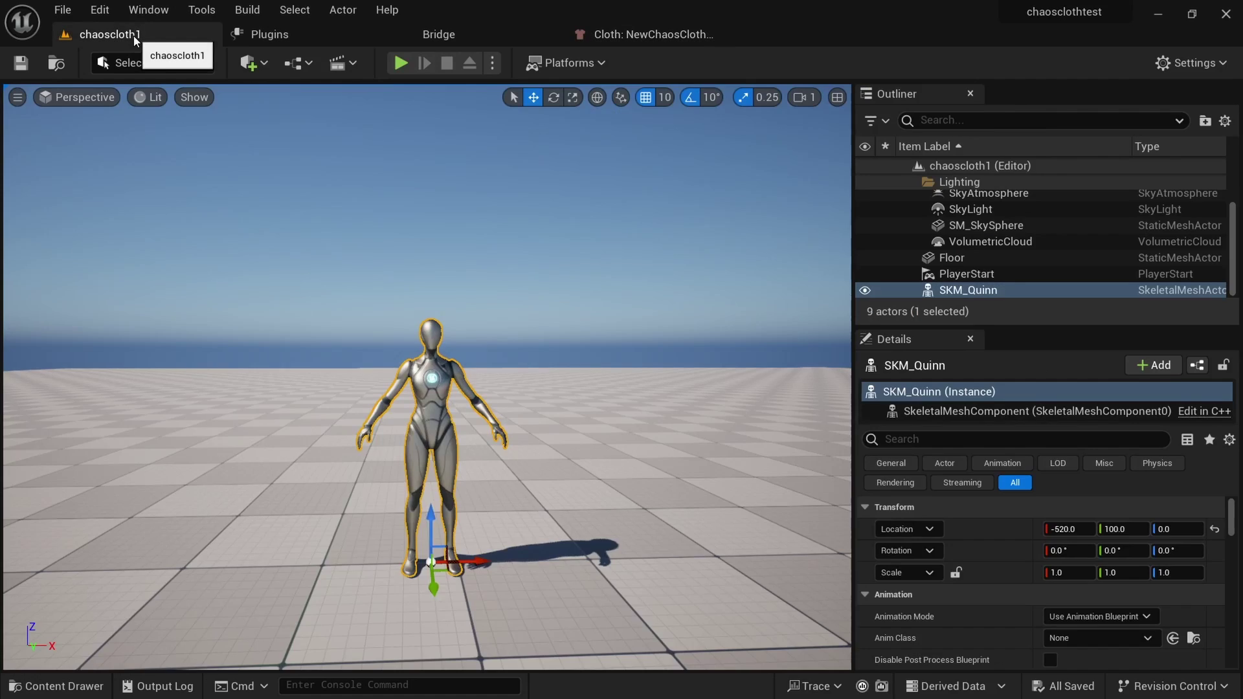
{"action": "key", "text": "ctrl+space"}
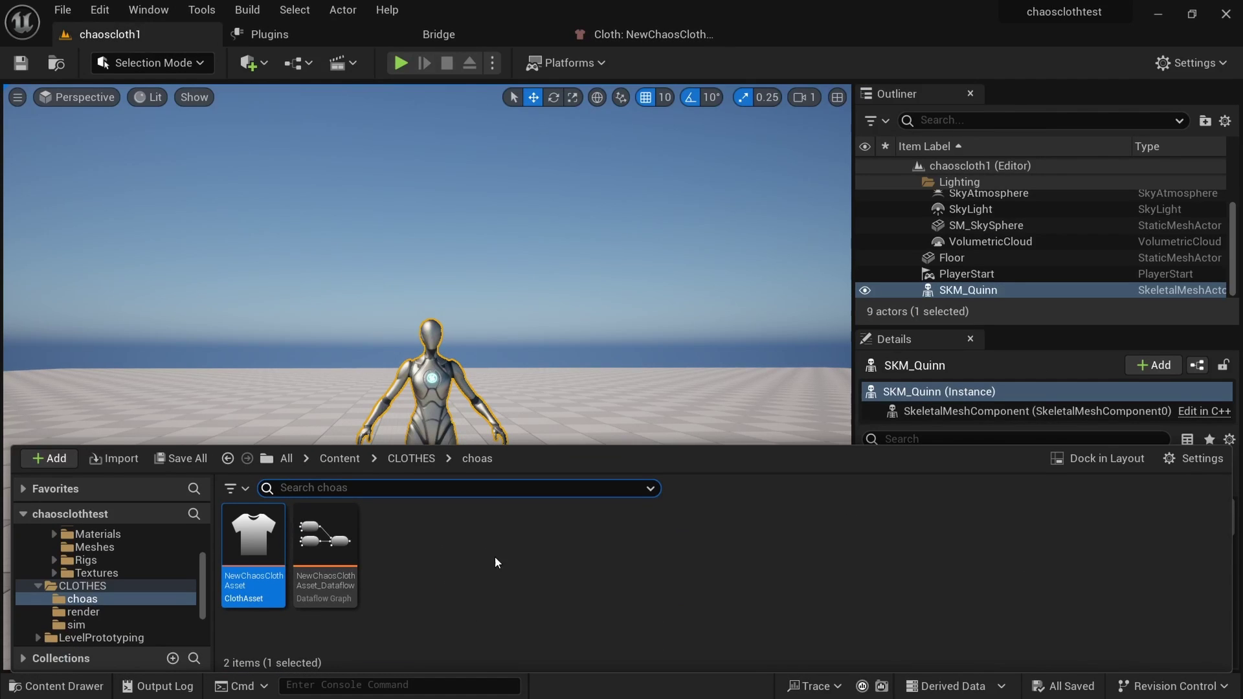
{"action": "left_click", "coordinate": [640, 34]}
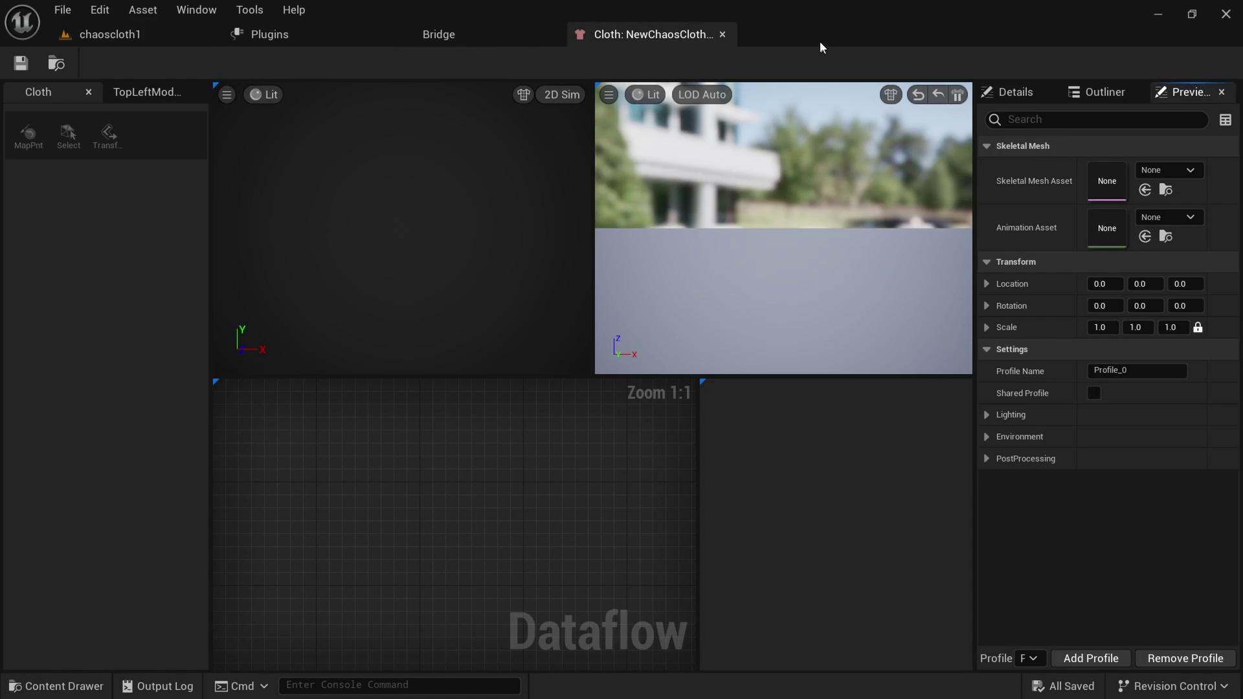
{"action": "left_click", "coordinate": [723, 35]}
{"action": "left_click", "coordinate": [86, 40]}
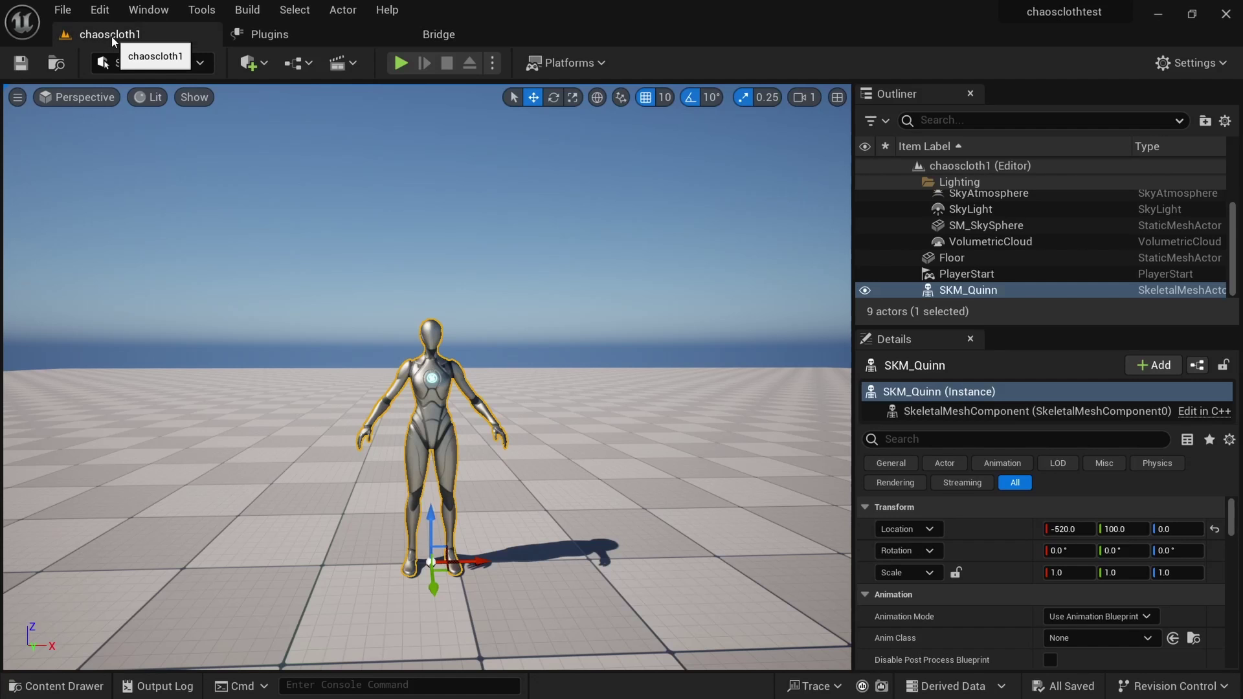
{"action": "key", "text": "ctrl+space"}
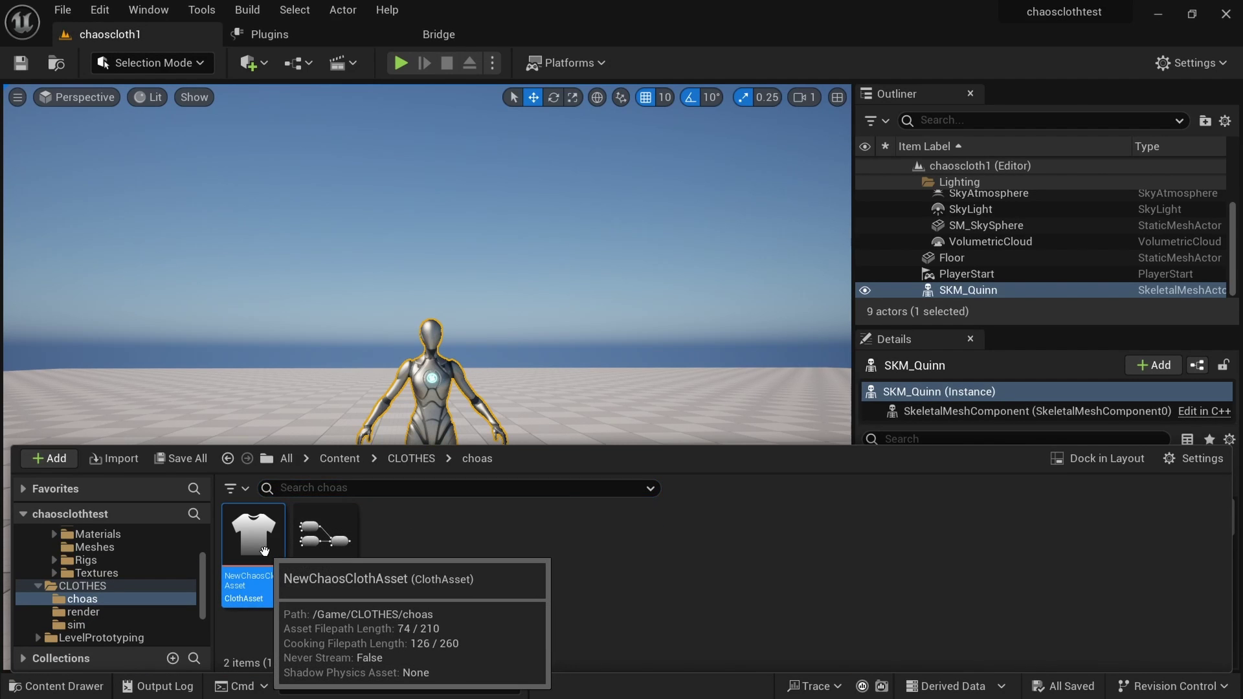
{"action": "double_click", "coordinate": [267, 556]}
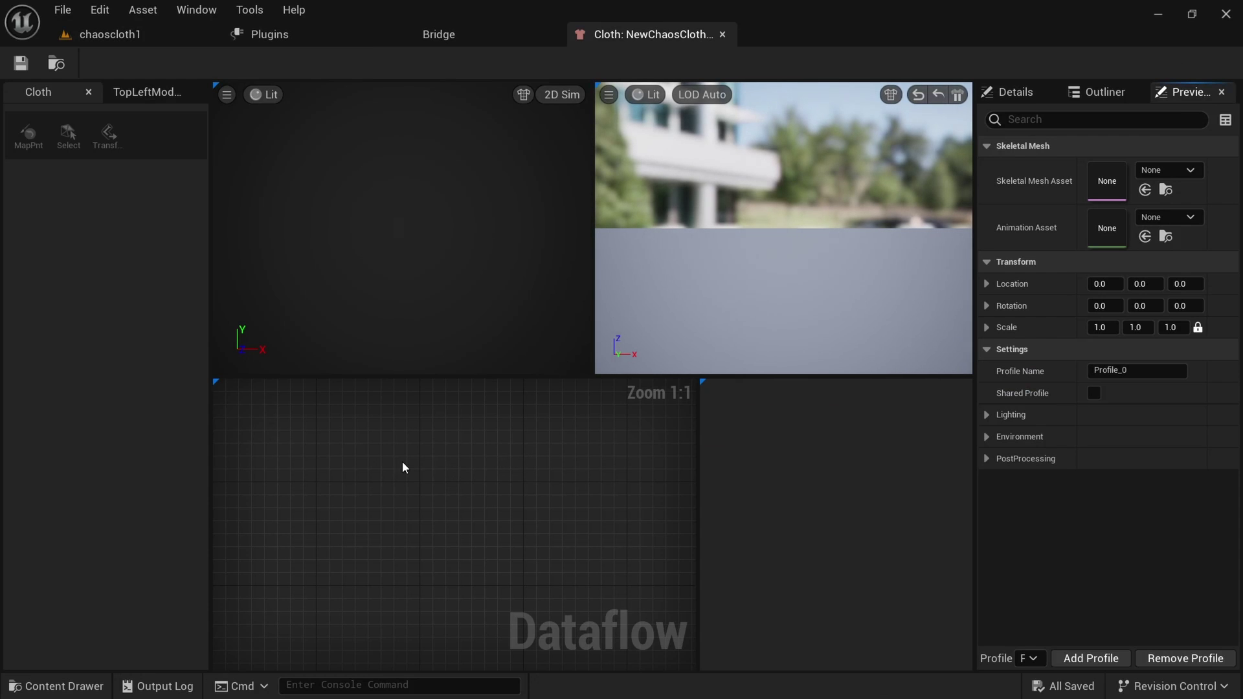
{"action": "scroll", "coordinate": [405, 502], "scroll_direction": "down", "scroll_amount": 6}
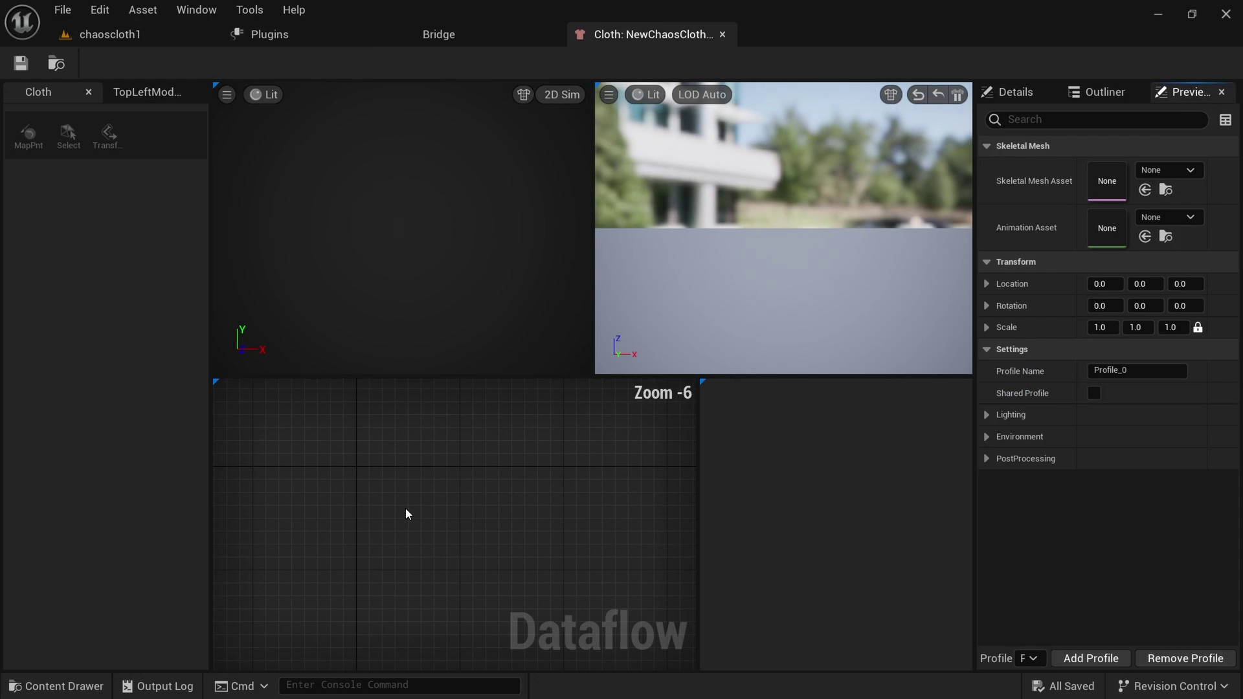
{"action": "scroll", "coordinate": [406, 507], "scroll_direction": "up", "scroll_amount": 5}
{"action": "scroll", "coordinate": [441, 508], "scroll_direction": "down", "scroll_amount": 3}
{"action": "scroll", "coordinate": [436, 508], "scroll_direction": "up", "scroll_amount": 3}
{"action": "scroll", "coordinate": [437, 507], "scroll_direction": "down", "scroll_amount": 3}
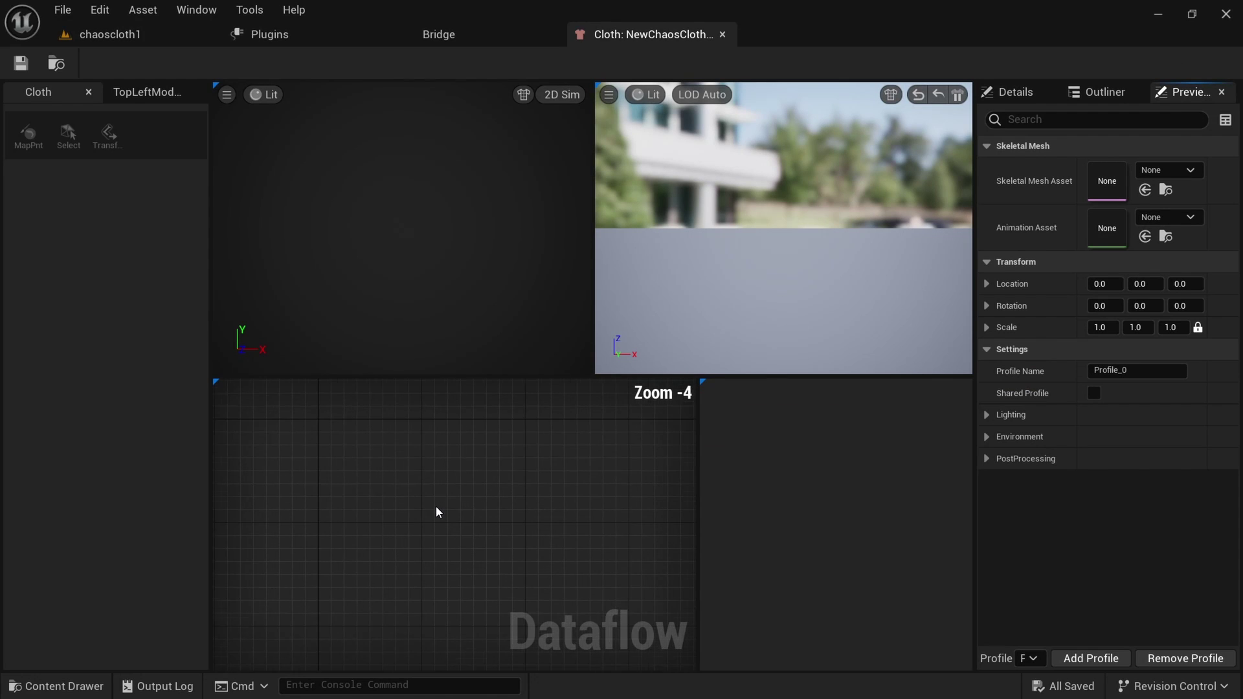
{"action": "scroll", "coordinate": [437, 512], "scroll_direction": "up", "scroll_amount": 2}
{"action": "scroll", "coordinate": [437, 511], "scroll_direction": "up", "scroll_amount": 1}
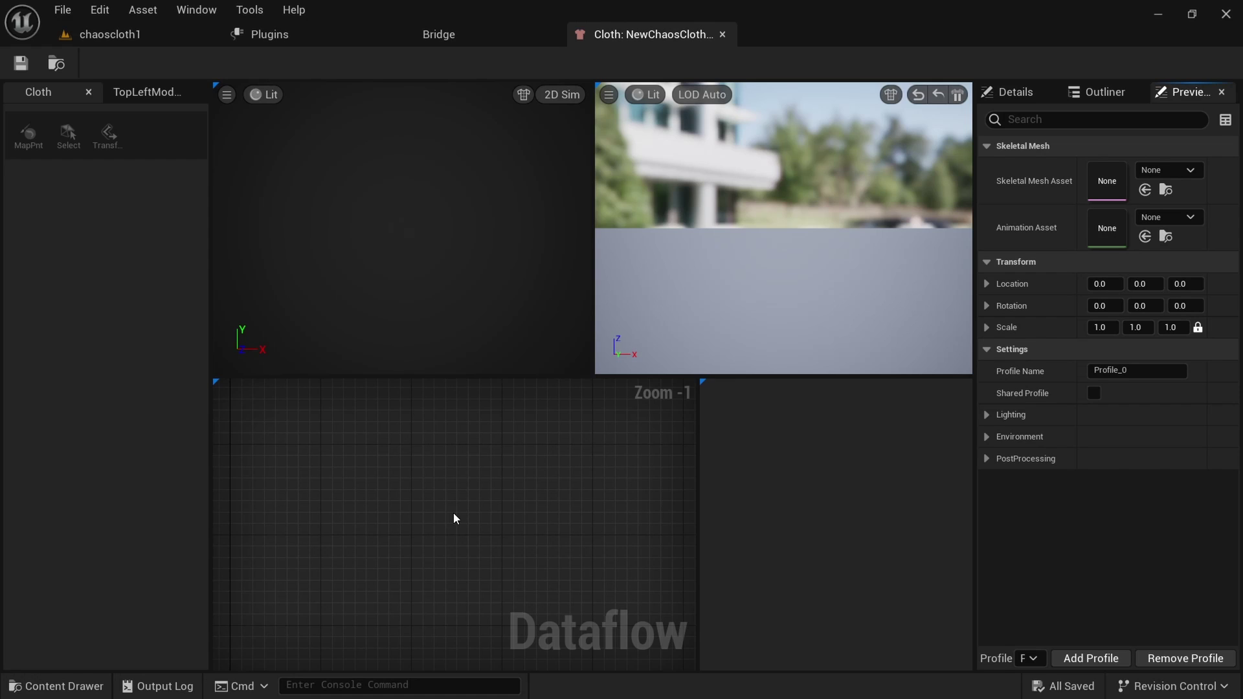
{"action": "scroll", "coordinate": [373, 503], "scroll_direction": "down", "scroll_amount": 1}
Add a StaticMeshImport node to the empty Dataflow graph.
{"action": "right_click", "coordinate": [353, 472]}
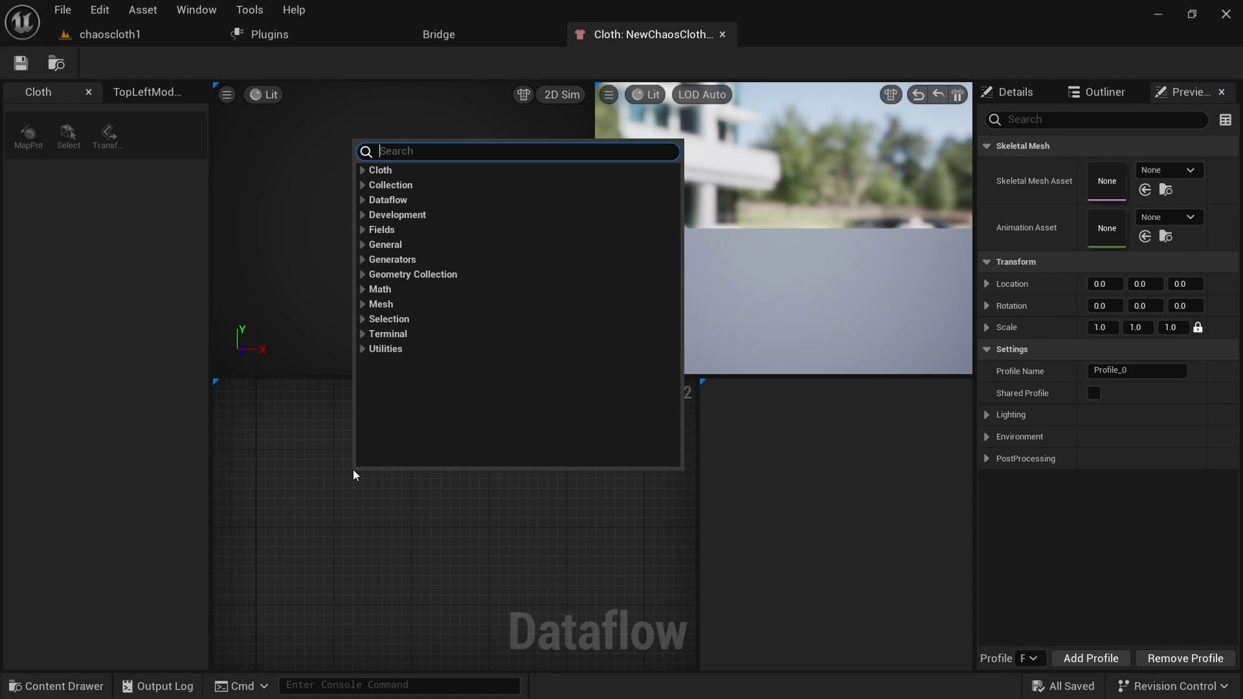
{"action": "type", "text": "stat"}
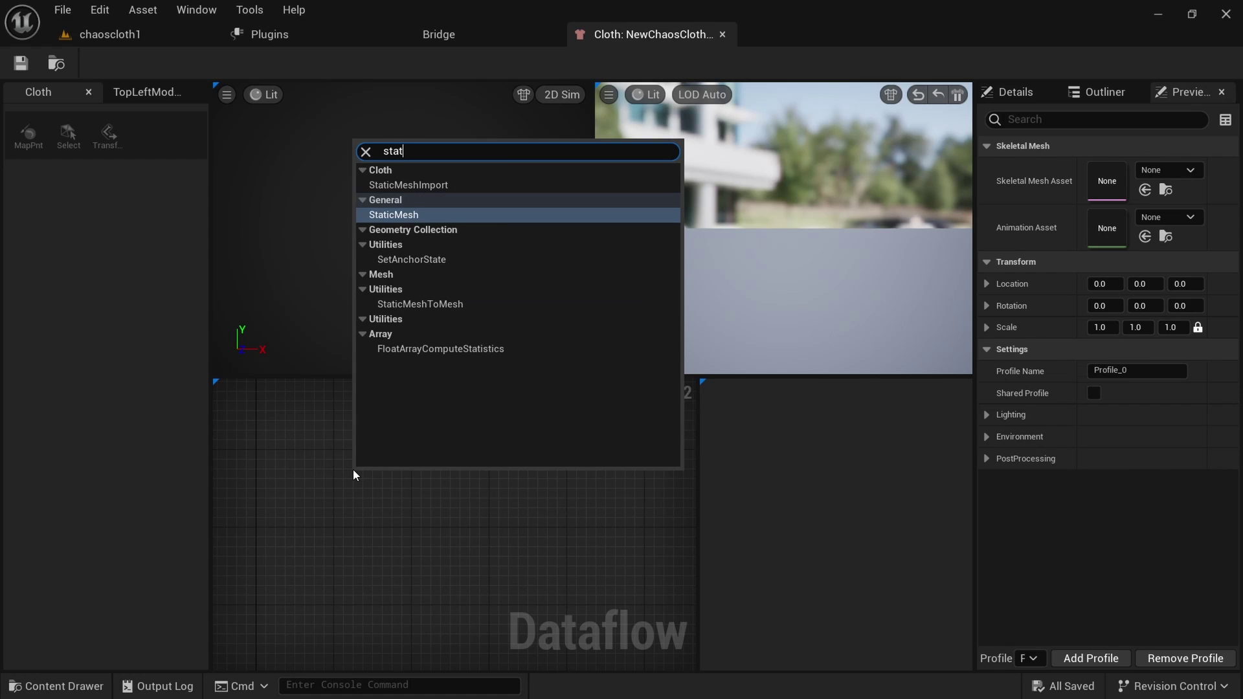
{"action": "type", "text": "icmes"}
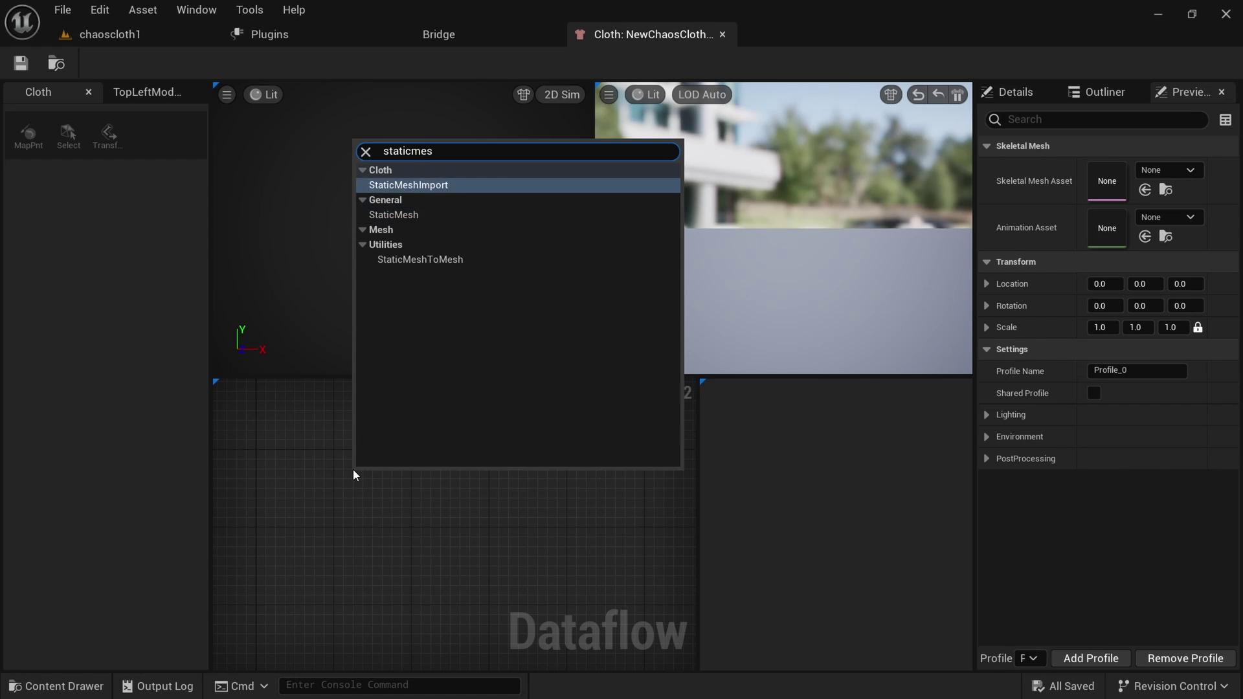
{"action": "left_click", "coordinate": [438, 187]}
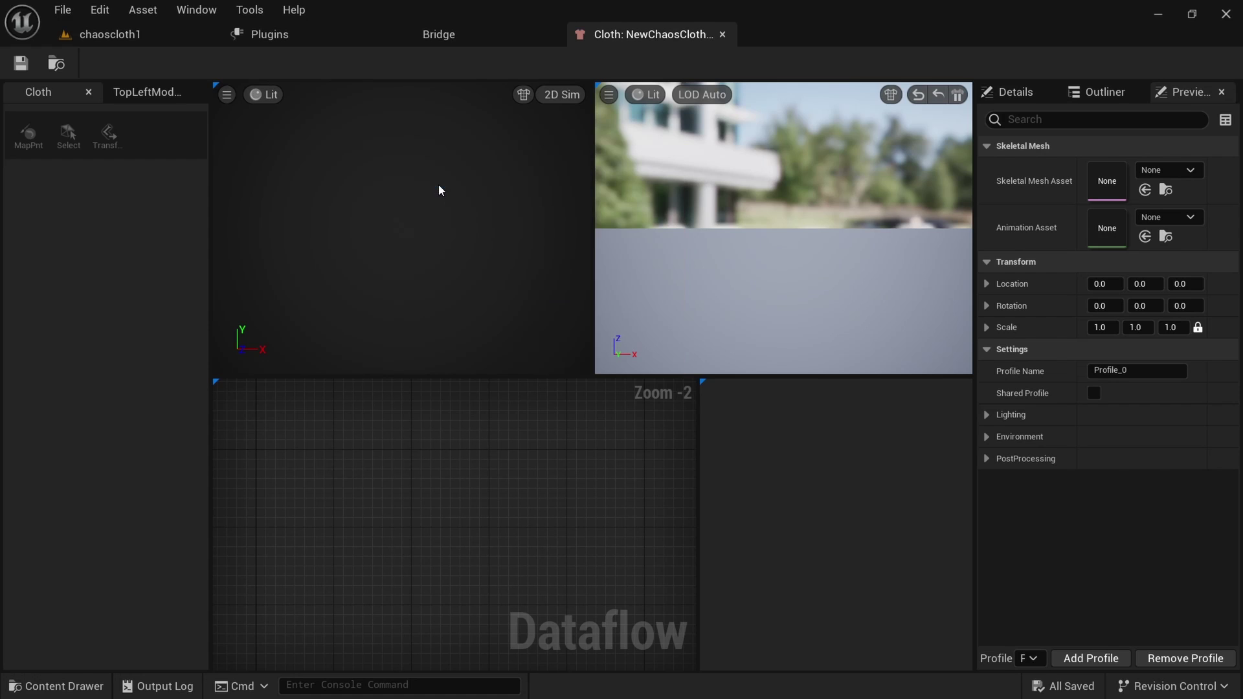
{"action": "left_click", "coordinate": [360, 509]}
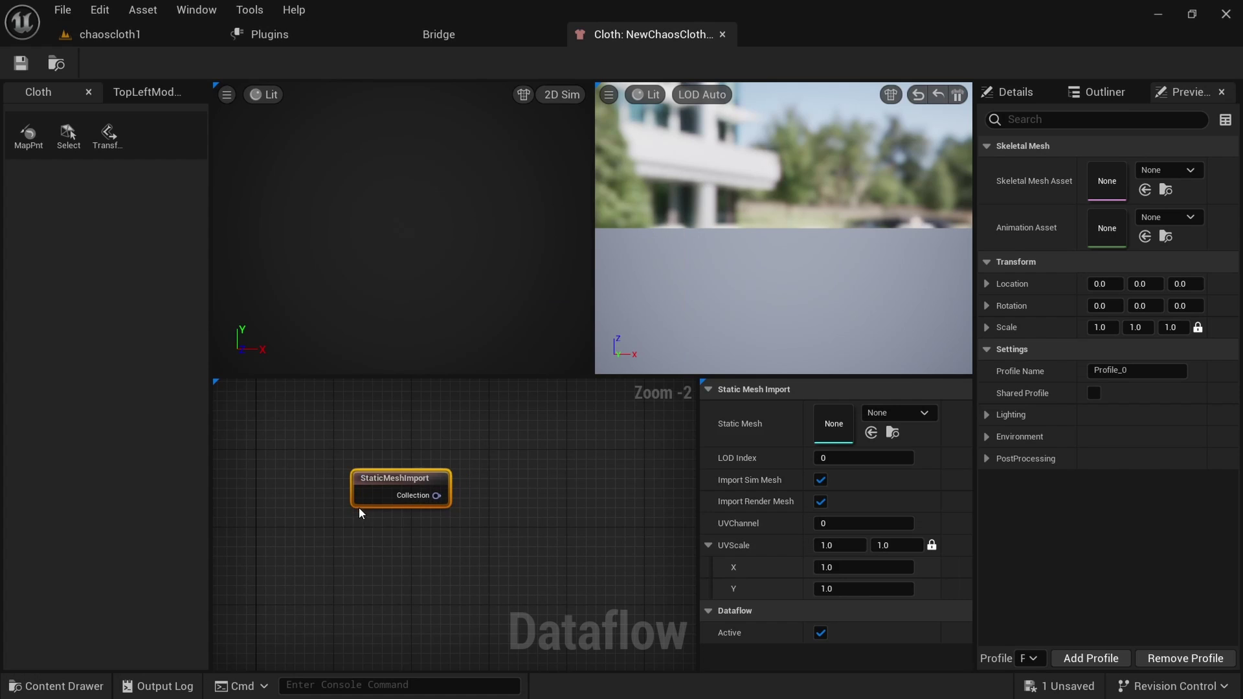
{"action": "left_click", "coordinate": [375, 558]}
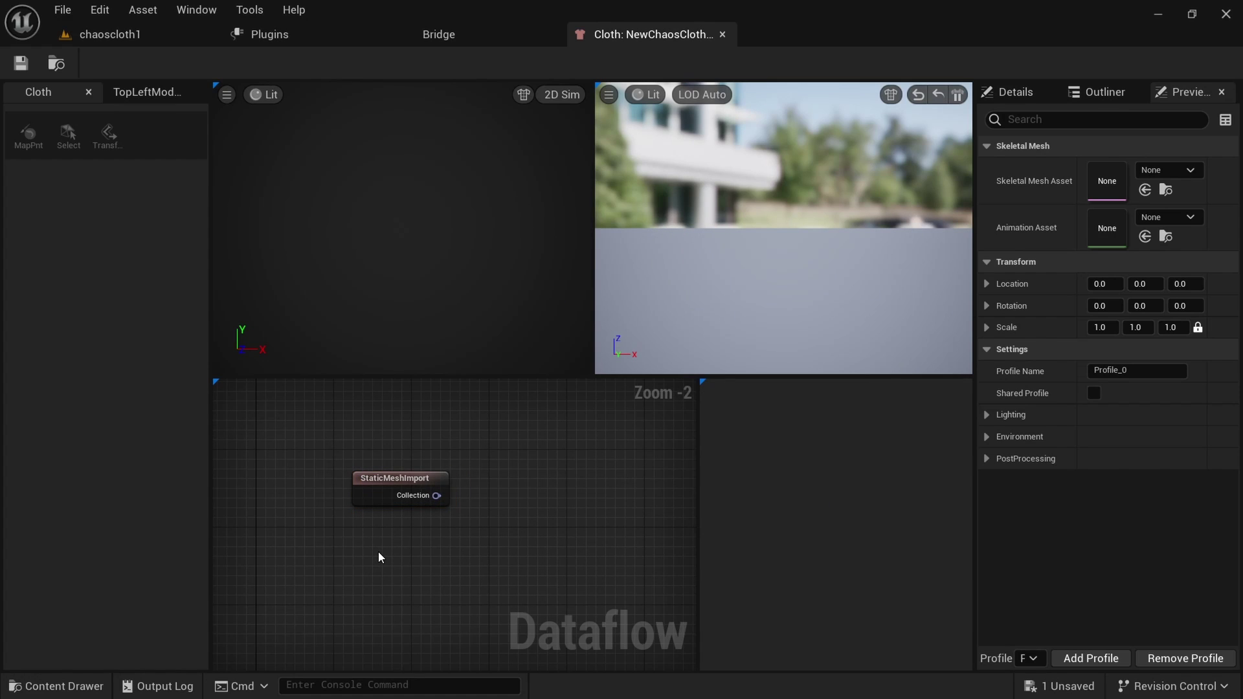
Add a second StaticMeshImport node below the first one and space the two nodes apart vertically.
{"action": "right_click", "coordinate": [379, 557]}
{"action": "type", "text": "s"}
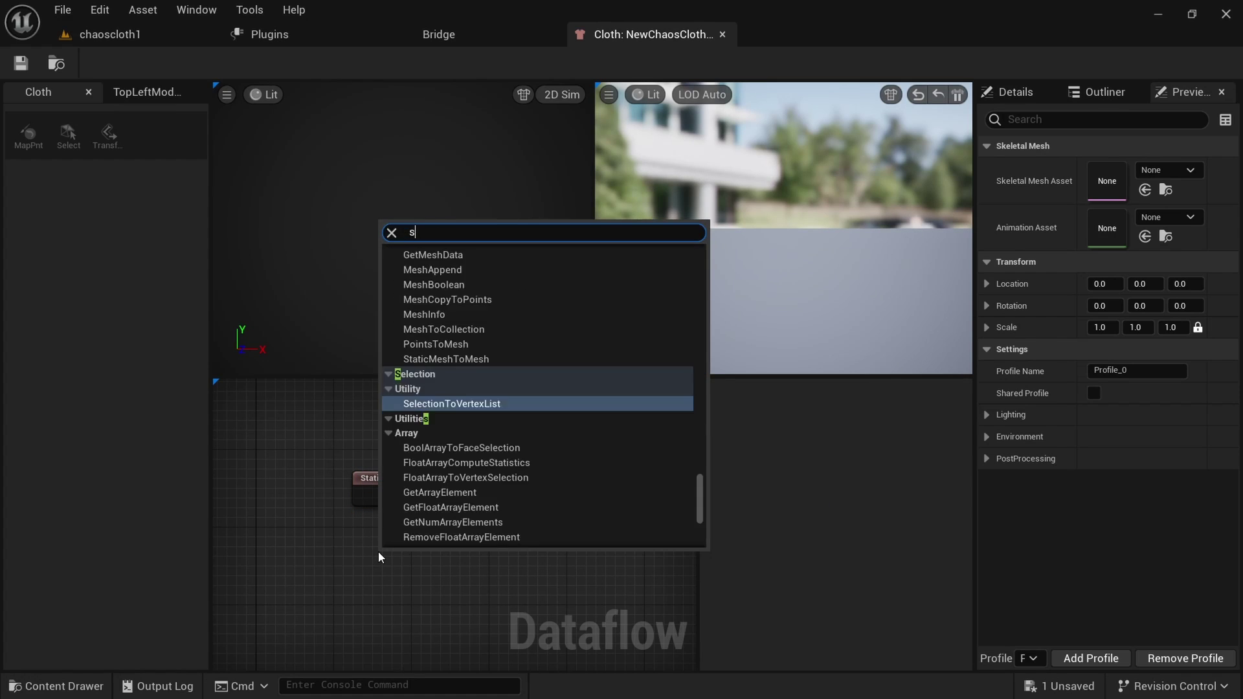
{"action": "type", "text": "taticmes"}
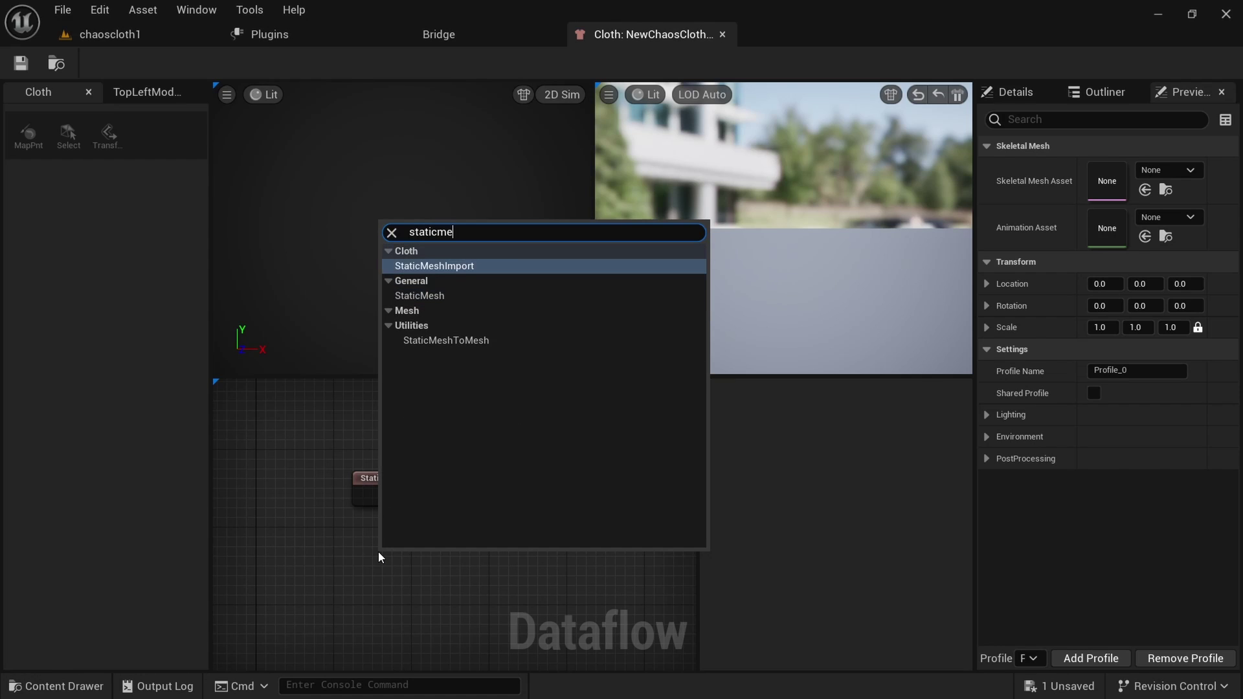
{"action": "left_click", "coordinate": [456, 266]}
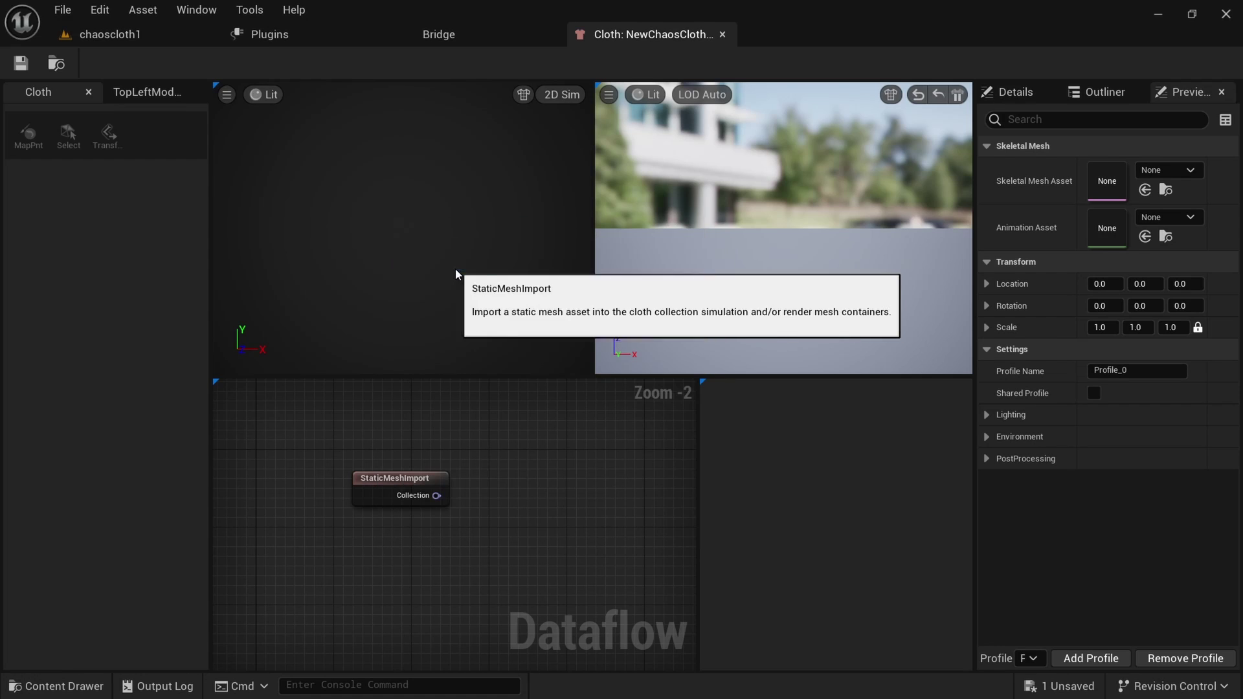
{"action": "left_click", "coordinate": [417, 571]}
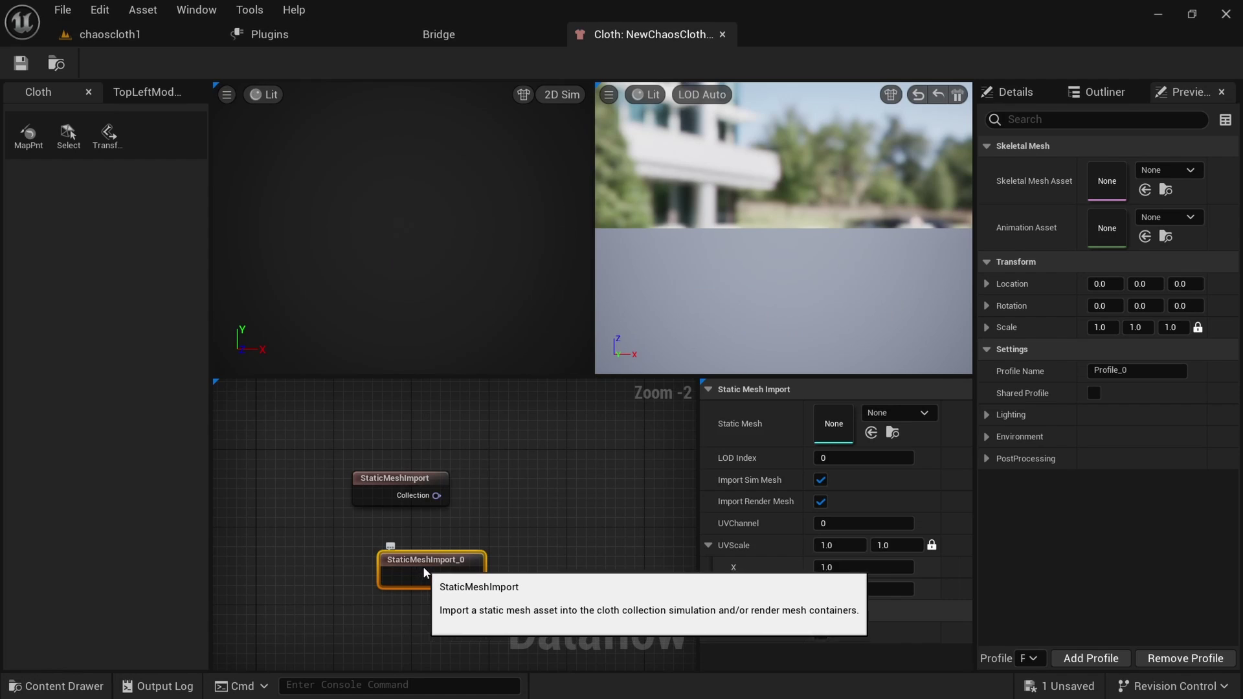
{"action": "left_click_drag", "start_coordinate": [422, 566], "coordinate": [382, 565]}
{"action": "left_click_drag", "start_coordinate": [391, 481], "coordinate": [382, 450]}
{"action": "left_click_drag", "start_coordinate": [376, 565], "coordinate": [376, 574]}
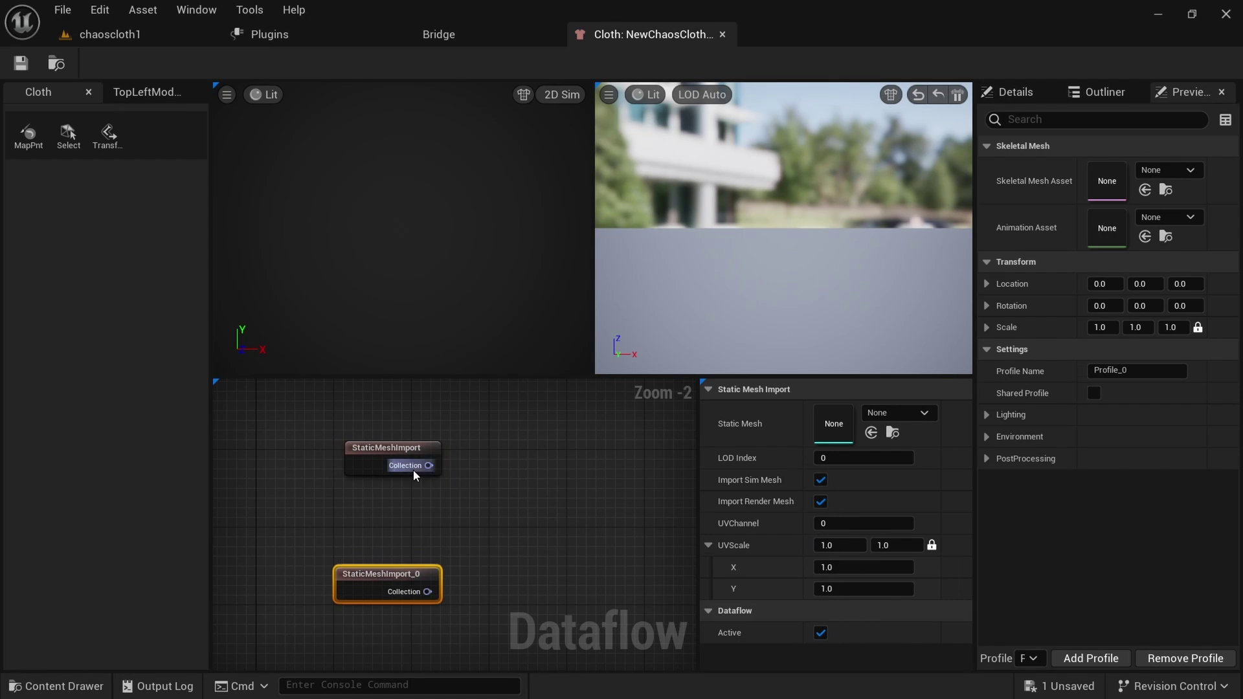
Disable Import Render Mesh on the upper StaticMeshImport node, leaving only Import Sim Mesh enabled.
{"action": "left_click", "coordinate": [393, 444]}
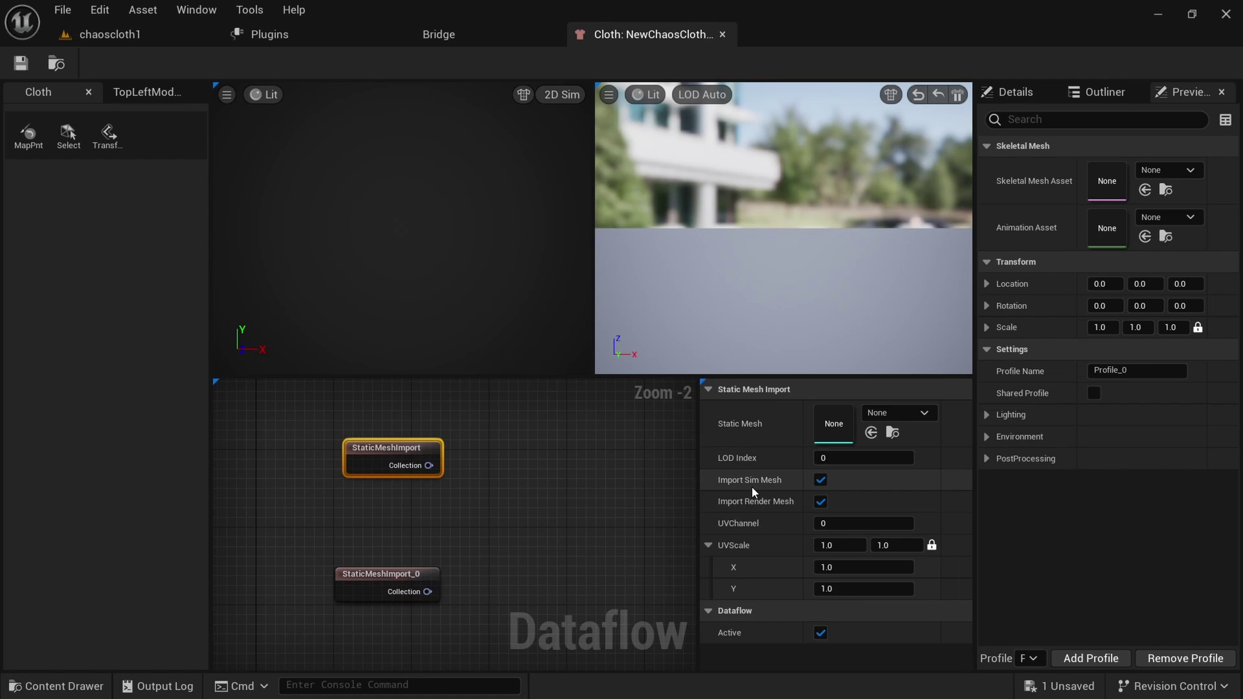
{"action": "left_click", "coordinate": [820, 502]}
{"action": "left_click", "coordinate": [910, 413]}
{"action": "left_click", "coordinate": [911, 413]}
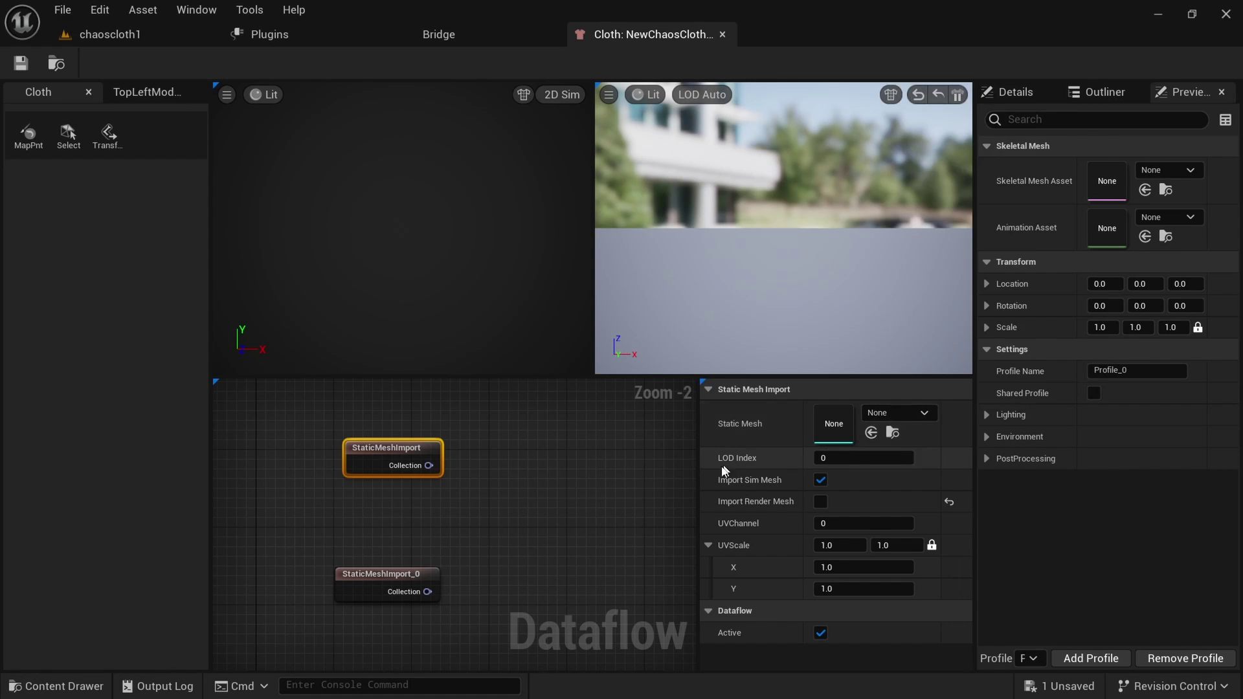
{"action": "left_click", "coordinate": [555, 484]}
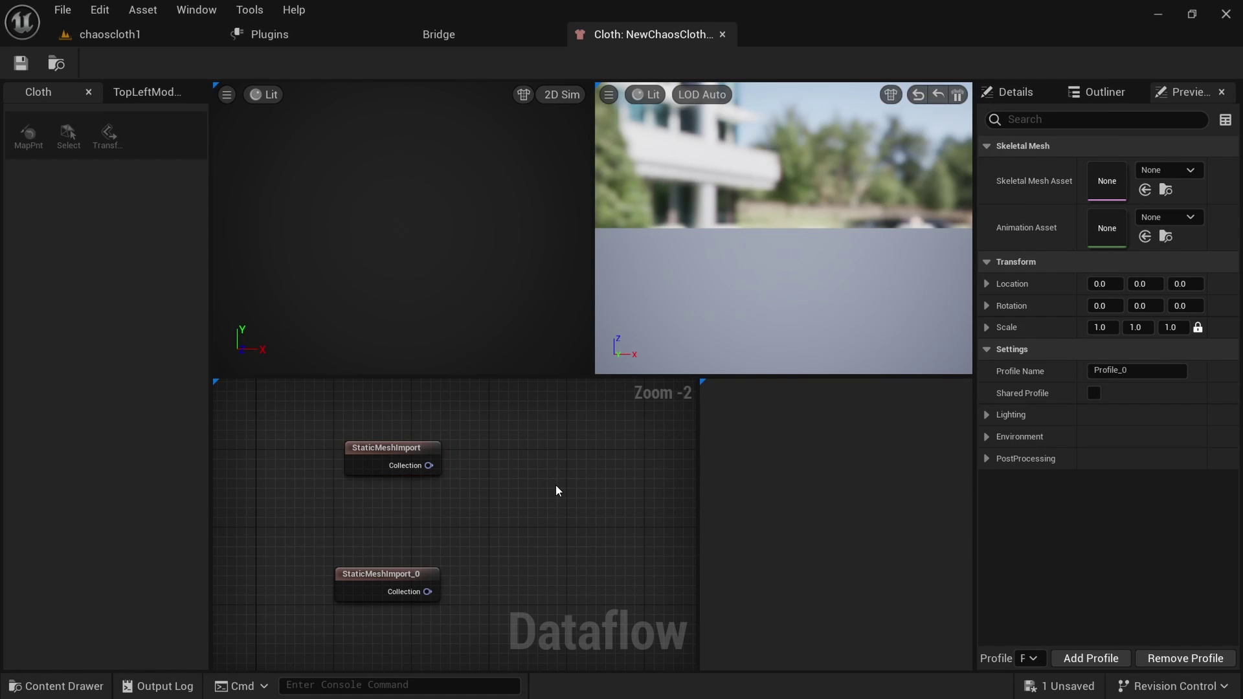
Assign 1_SIMULATION_MESH from the sim folder as the static mesh of the upper StaticMeshImport node.
{"action": "key", "text": "ctrl+space"}
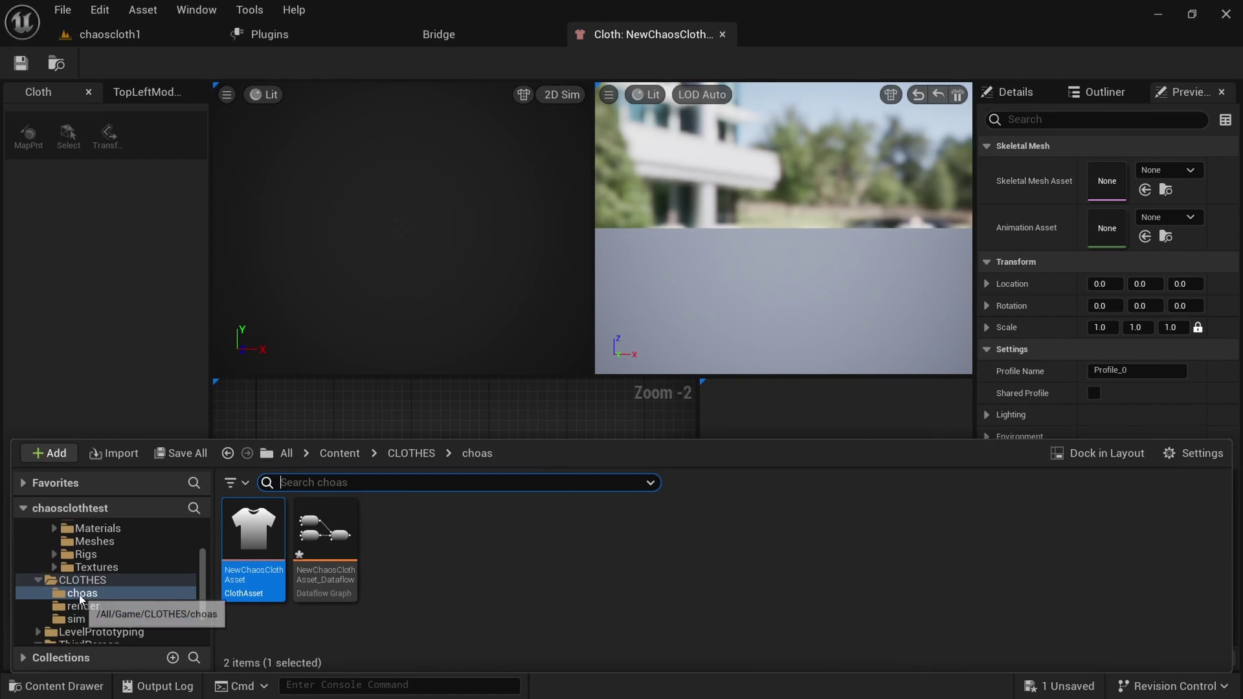
{"action": "left_click", "coordinate": [78, 619]}
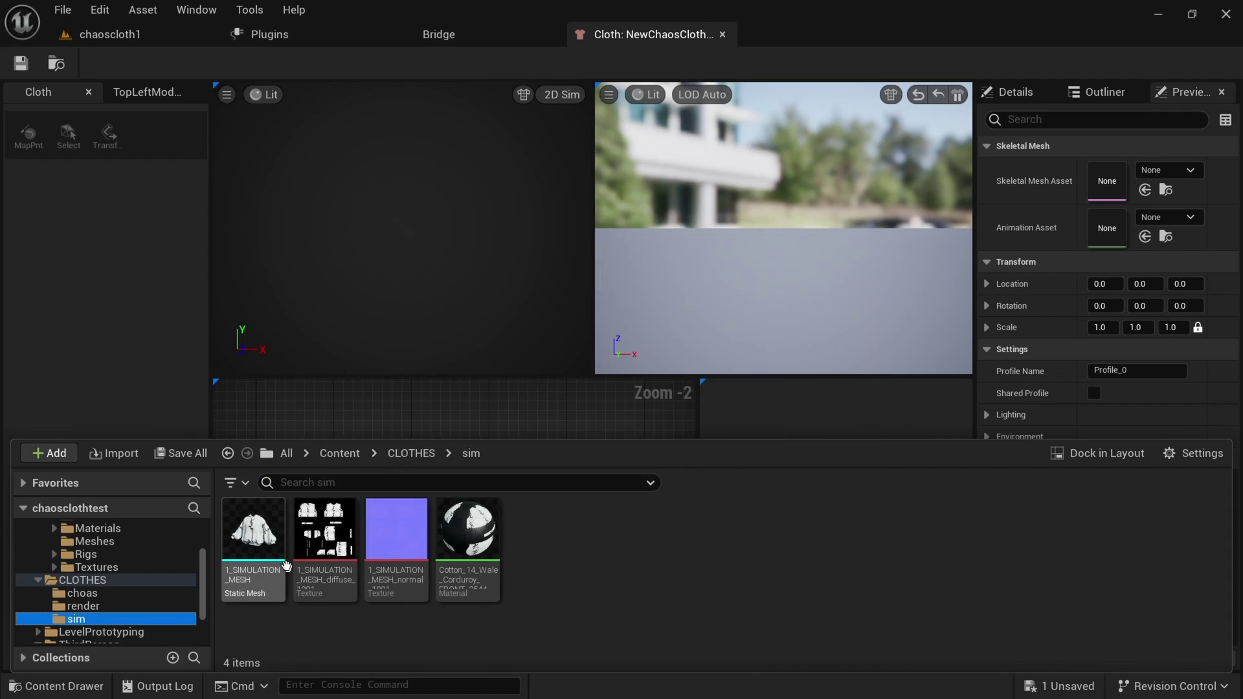
{"action": "left_click", "coordinate": [262, 541]}
{"action": "key", "text": "ctrl+space"}
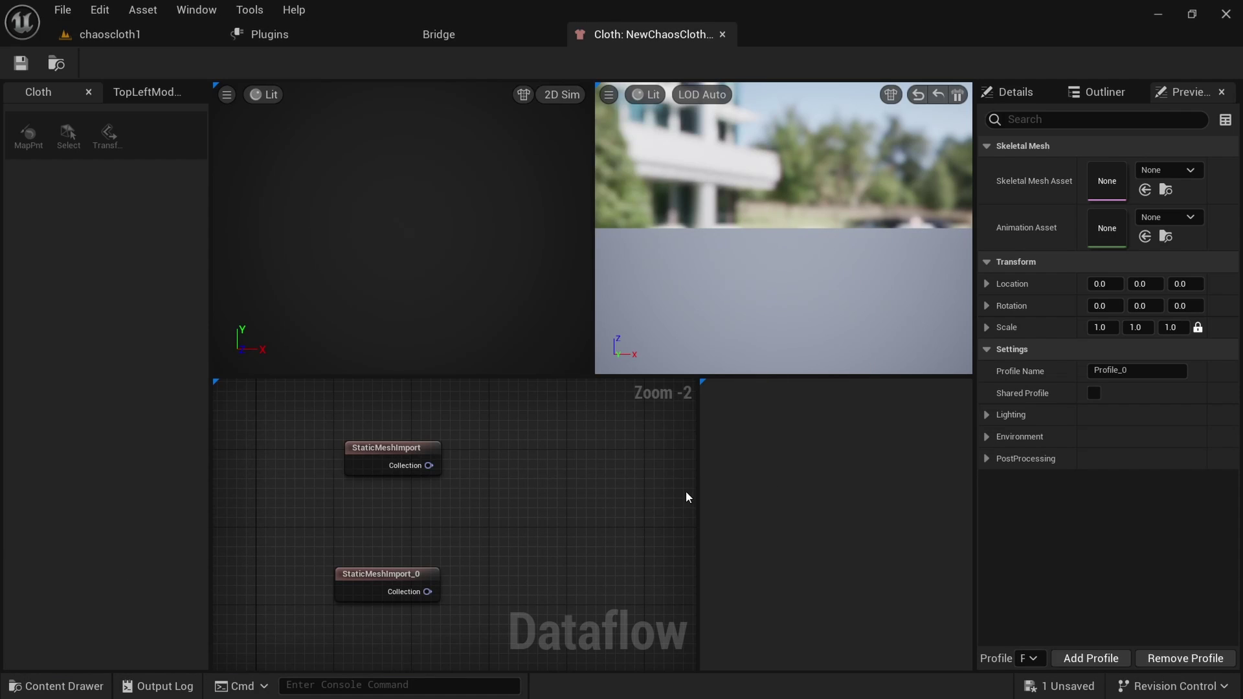
{"action": "left_click", "coordinate": [424, 445]}
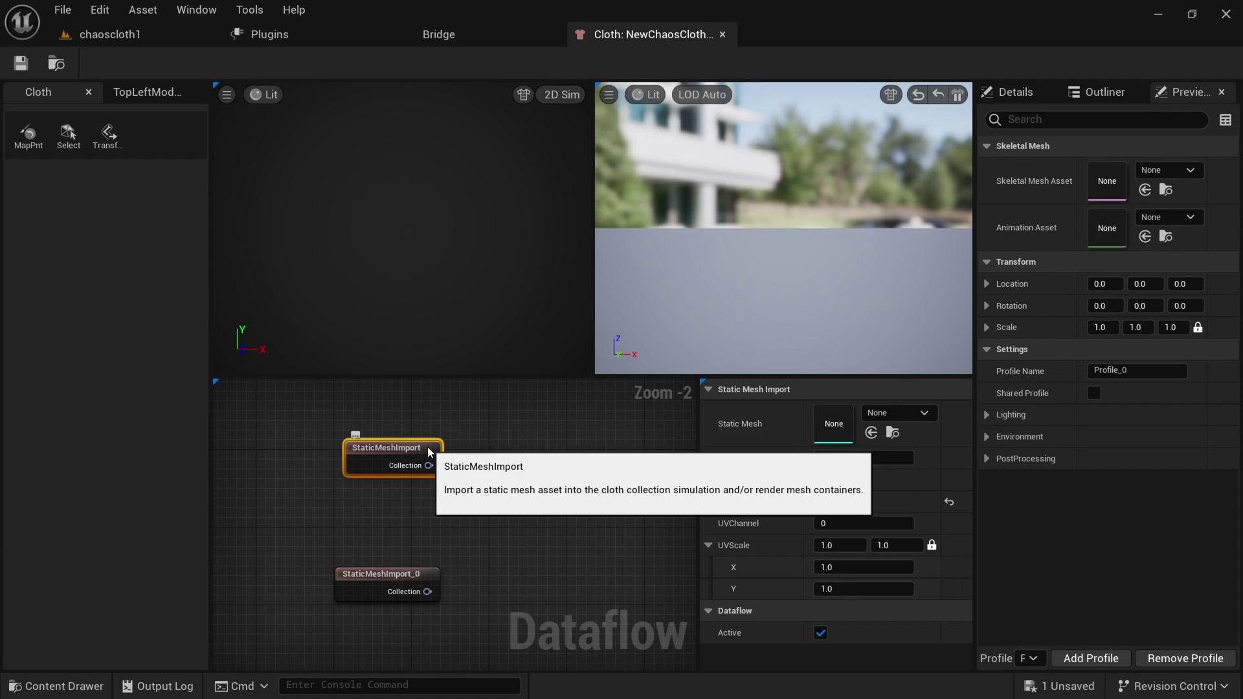
{"action": "left_click", "coordinate": [871, 433]}
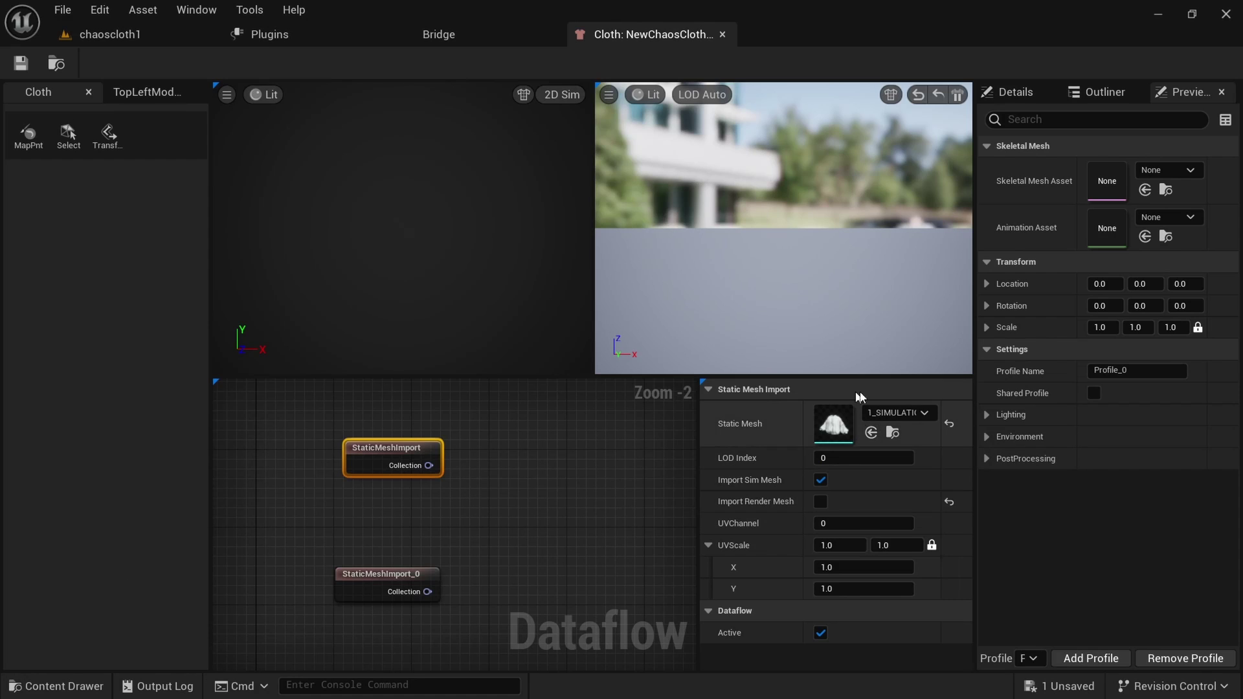
Disable Import Sim Mesh on the lower StaticMeshImport node and assign it the static mesh from the render folder.
{"action": "left_click", "coordinate": [378, 583]}
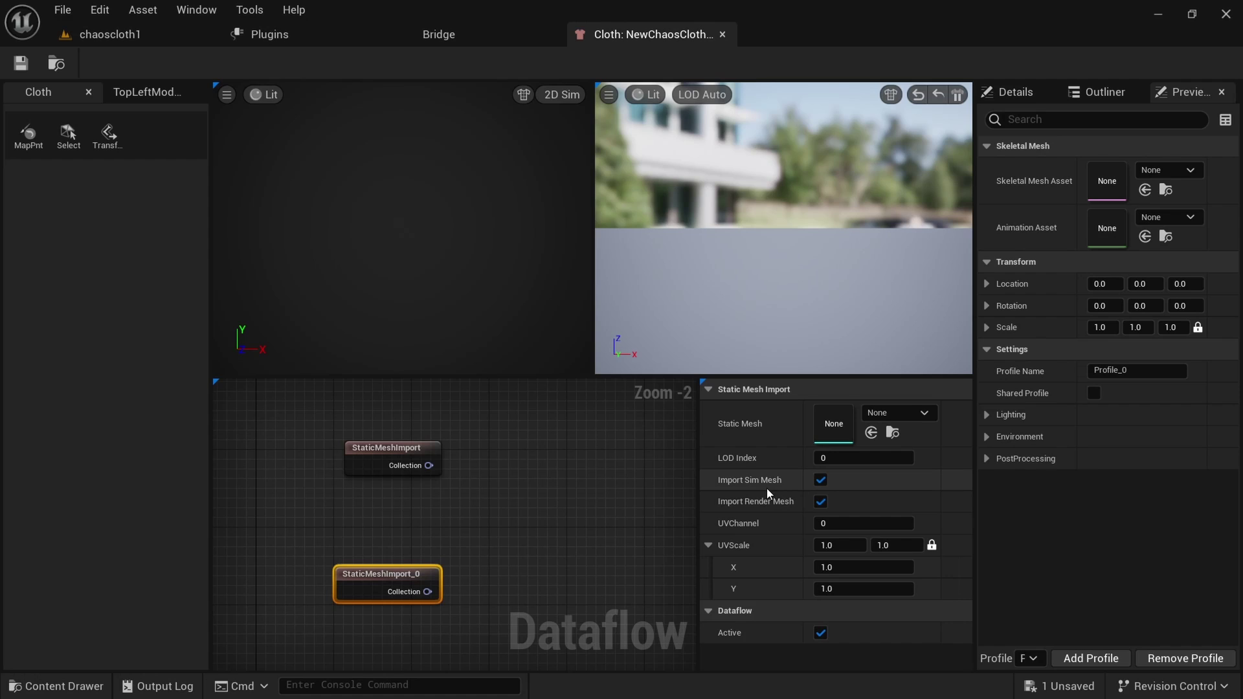
{"action": "left_click", "coordinate": [820, 481]}
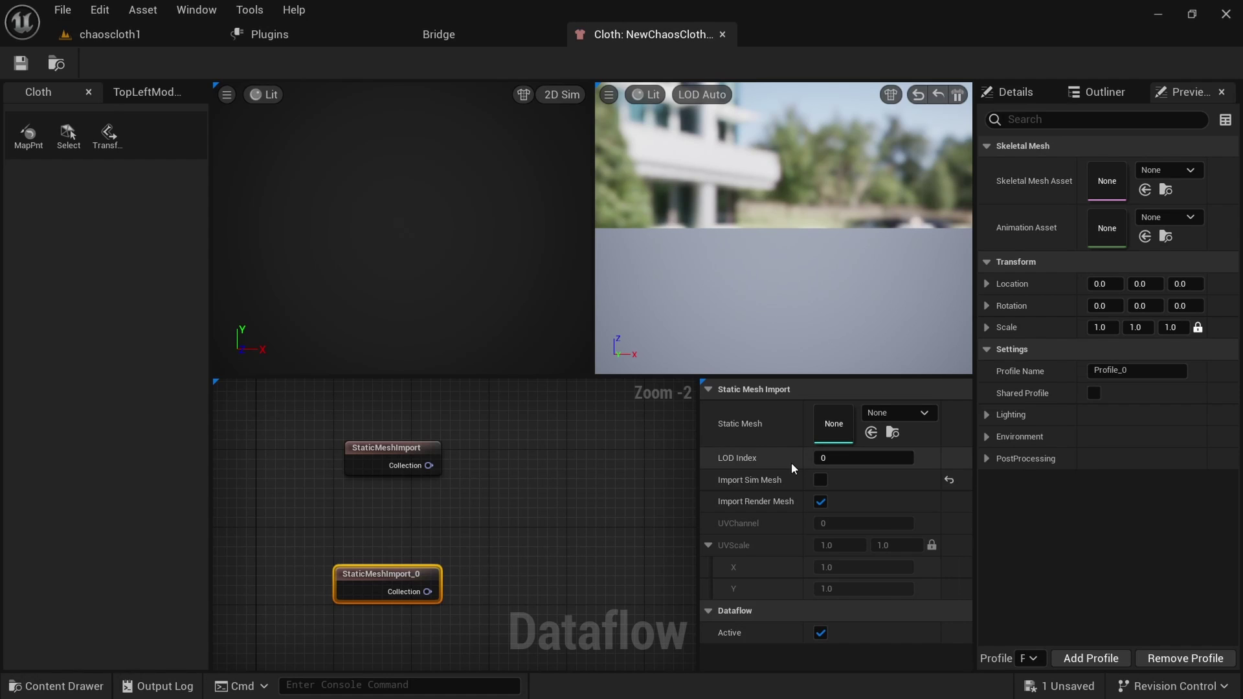
{"action": "key", "text": "ctrl+space"}
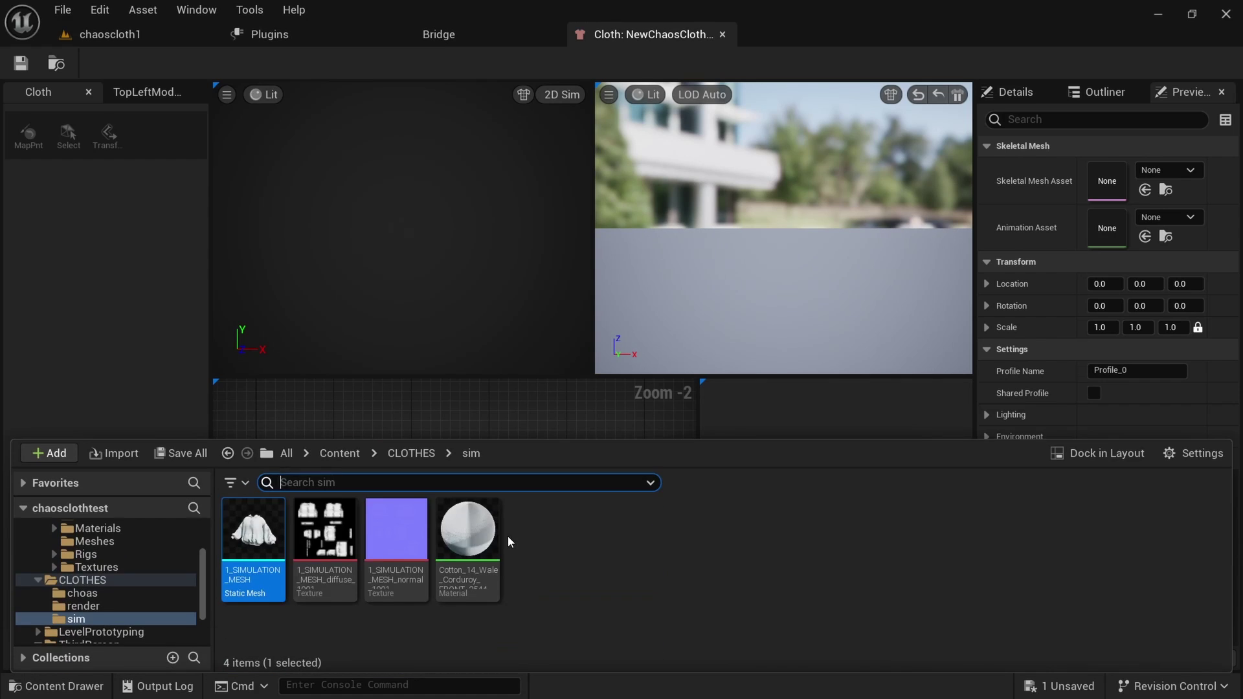
{"action": "left_click", "coordinate": [83, 606]}
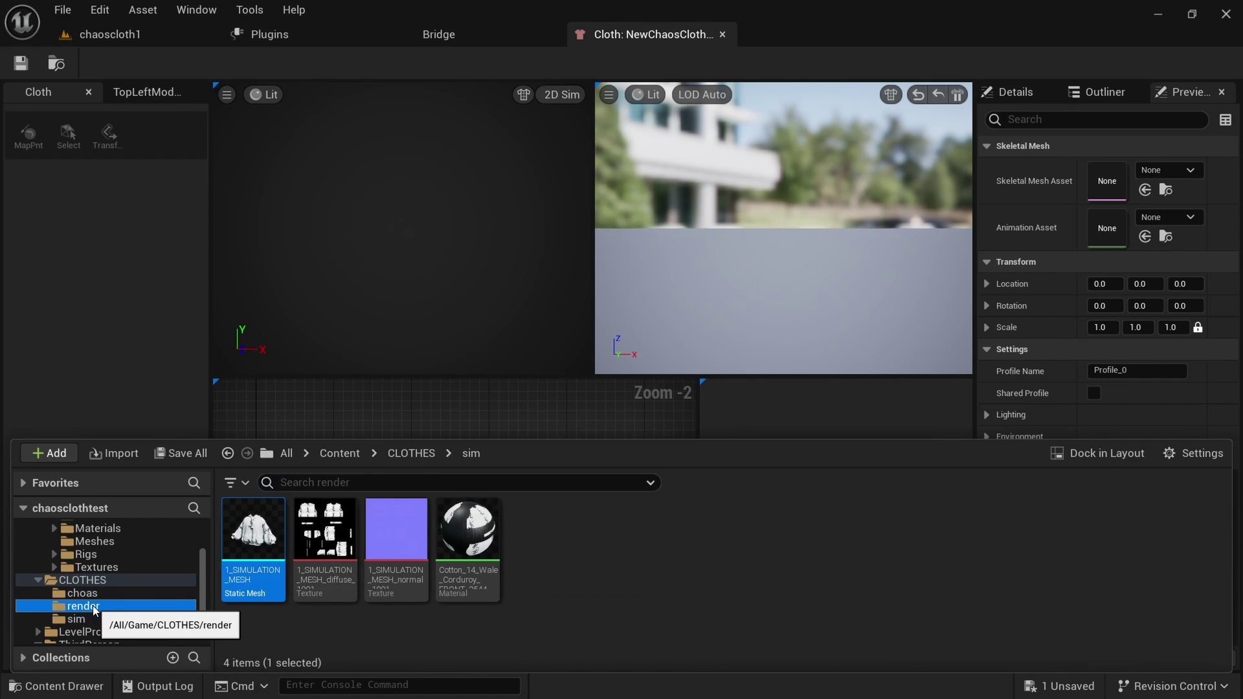
{"action": "key", "text": "ctrl+space"}
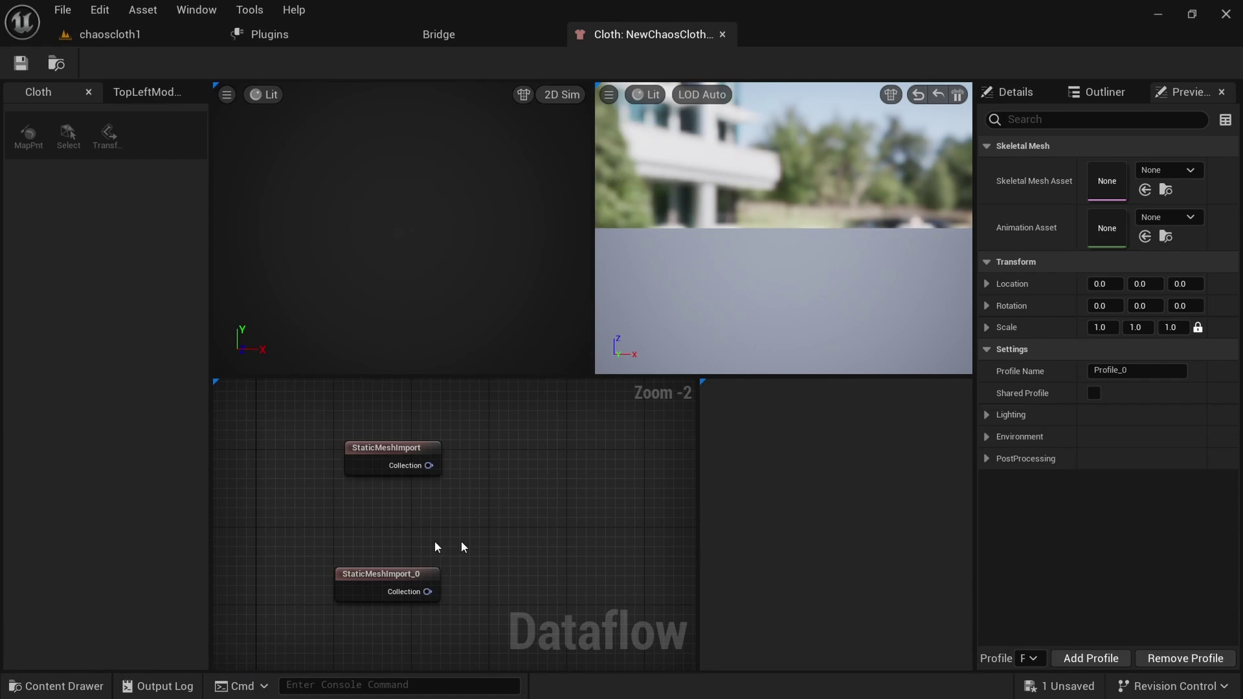
{"action": "left_click", "coordinate": [351, 570]}
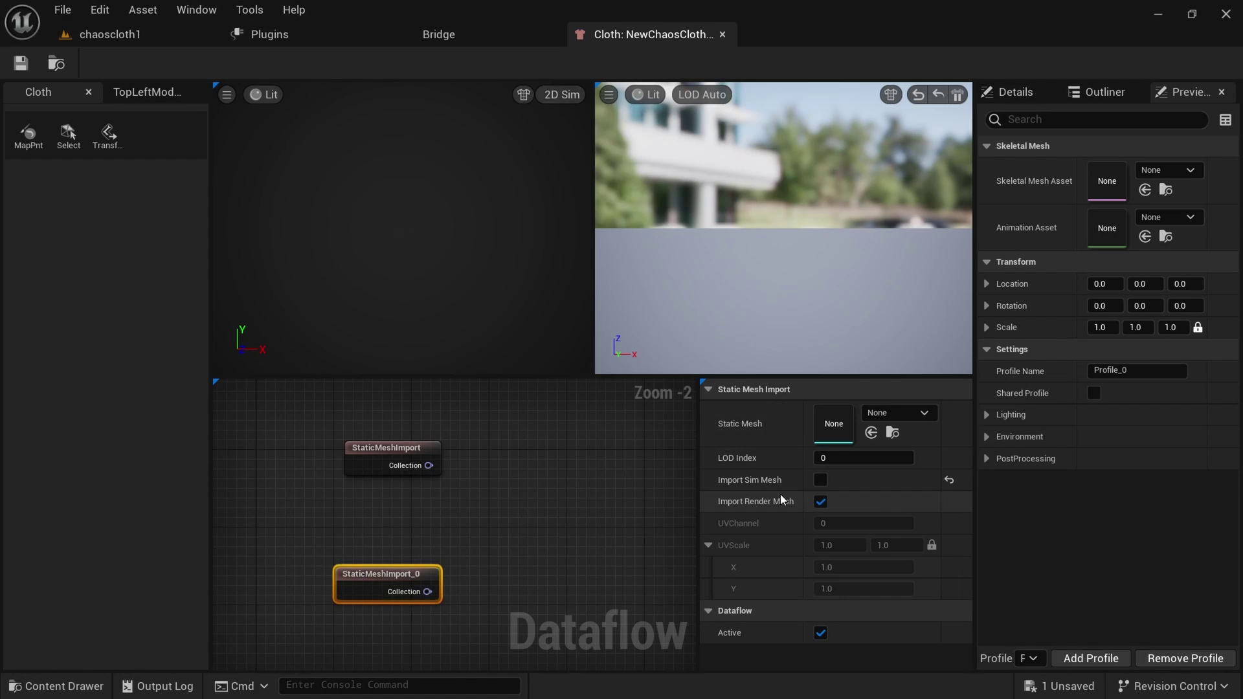
{"action": "left_click", "coordinate": [871, 434]}
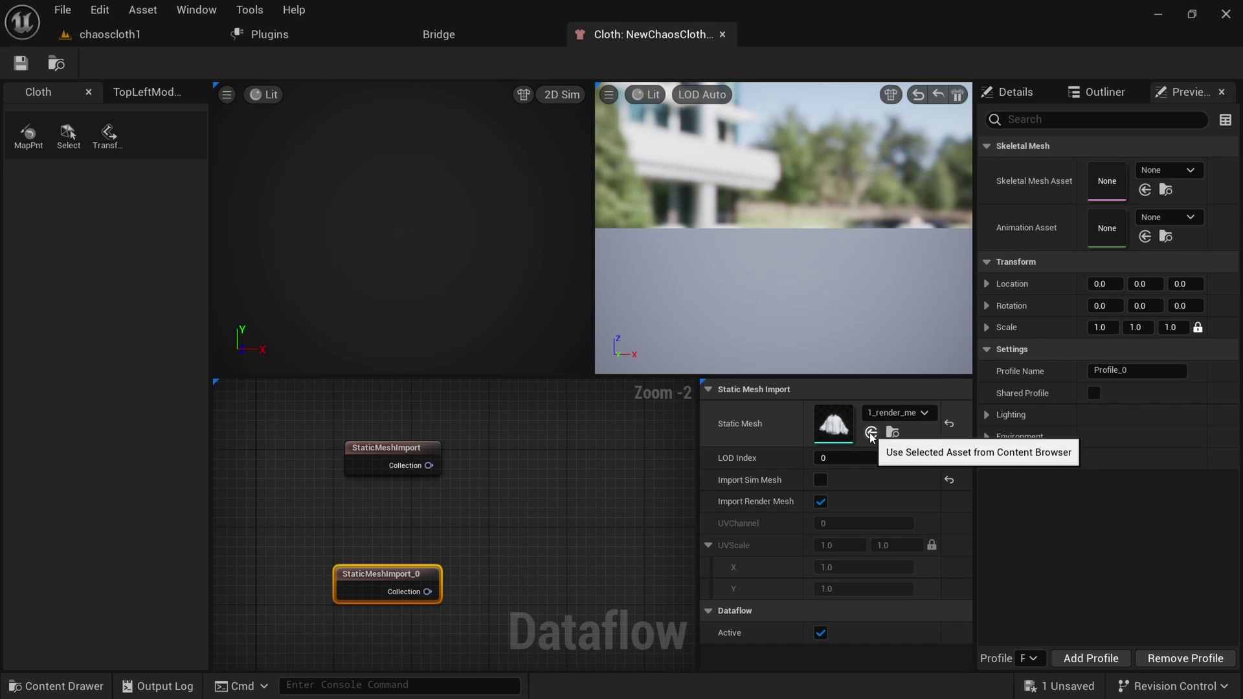
{"action": "scroll", "coordinate": [515, 533], "scroll_direction": "down", "scroll_amount": 1}
{"action": "scroll", "coordinate": [496, 529], "scroll_direction": "up", "scroll_amount": 1}
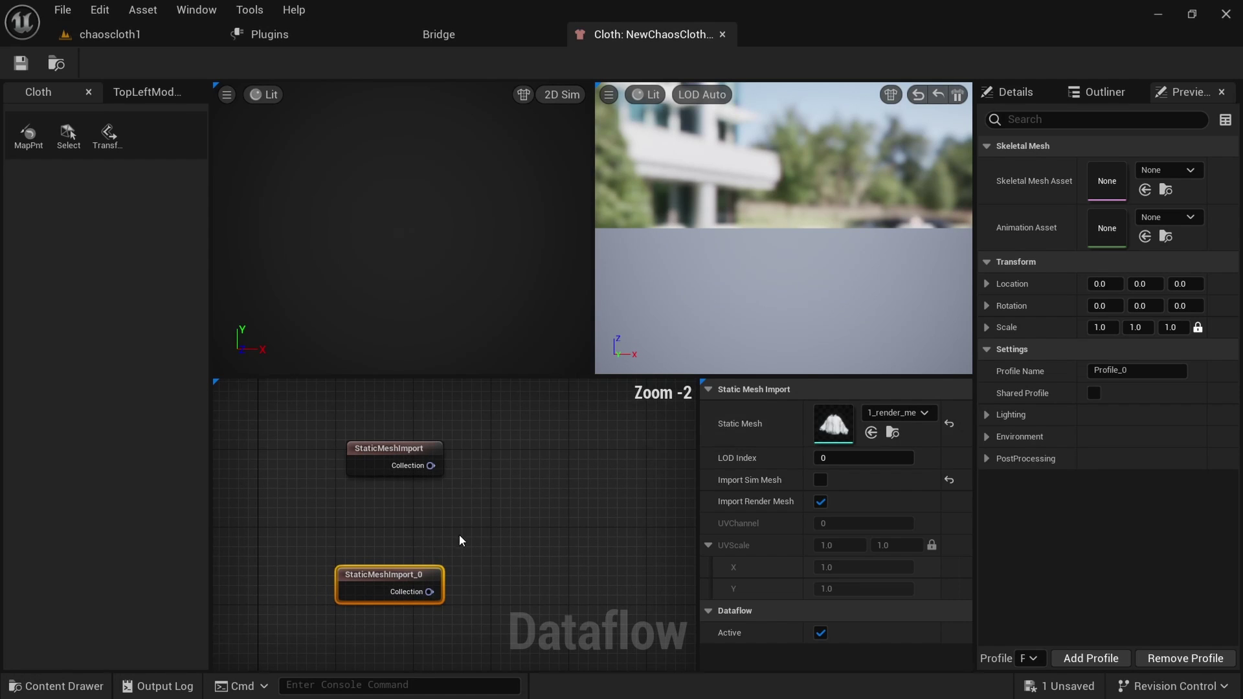
Add a MergeClothCollections node beside the two StaticMeshImport nodes, keeping its default name.
{"action": "right_click", "coordinate": [480, 523]}
{"action": "left_click", "coordinate": [483, 546]}
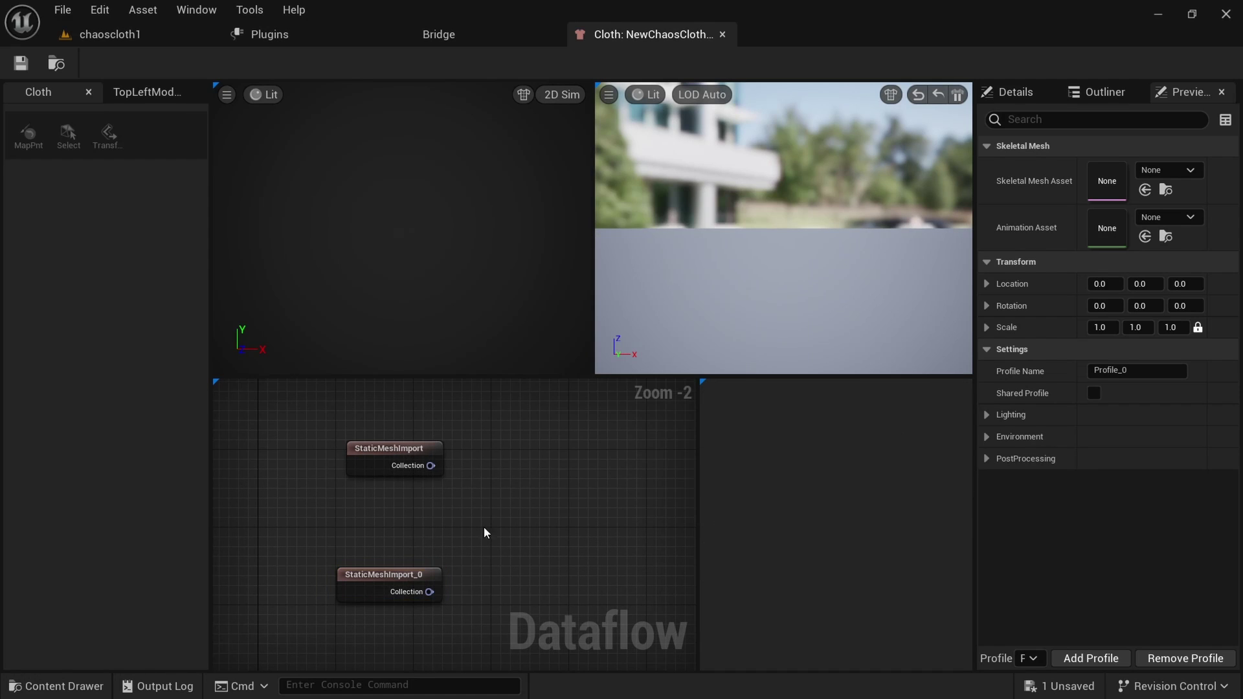
{"action": "right_click_drag", "start_coordinate": [483, 522], "coordinate": [443, 516]}
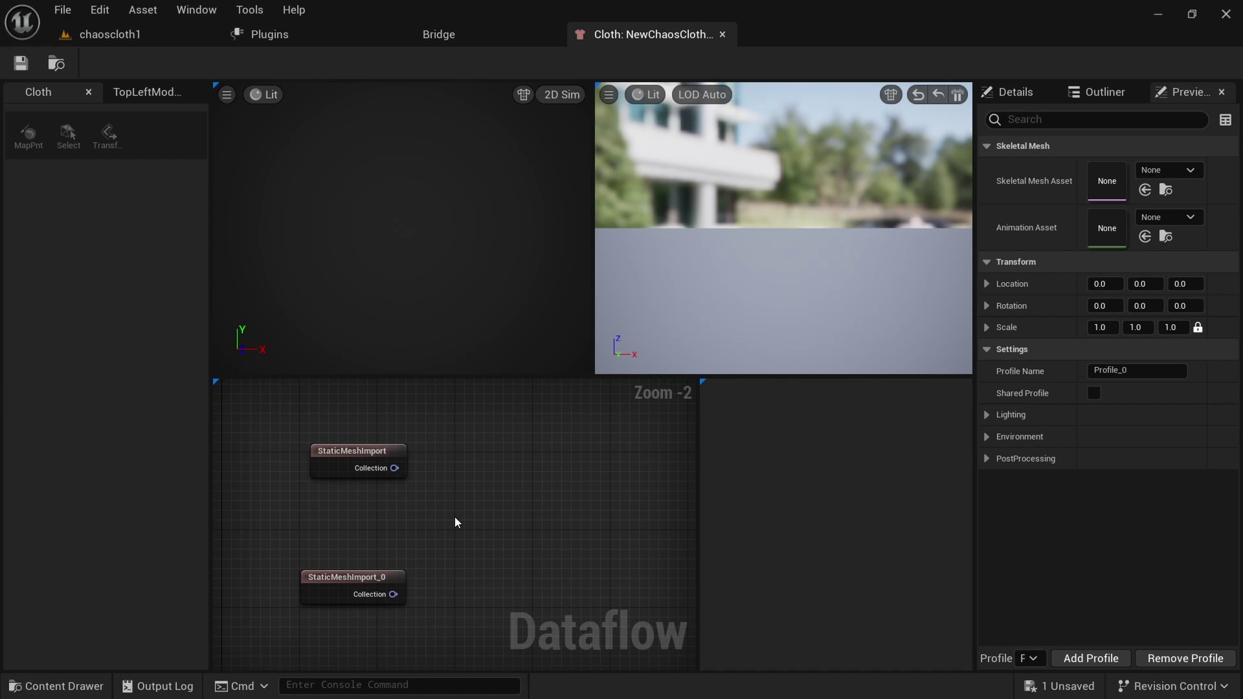
{"action": "right_click", "coordinate": [491, 519]}
{"action": "type", "text": "merg"}
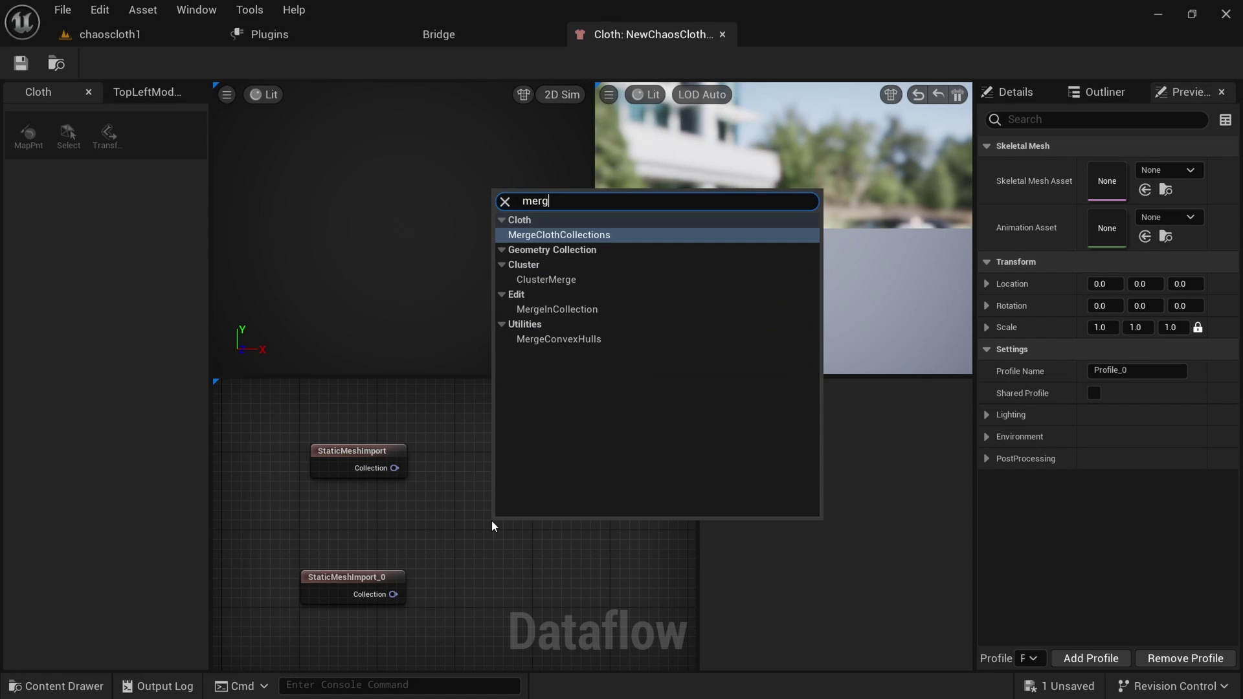
{"action": "left_click", "coordinate": [572, 234]}
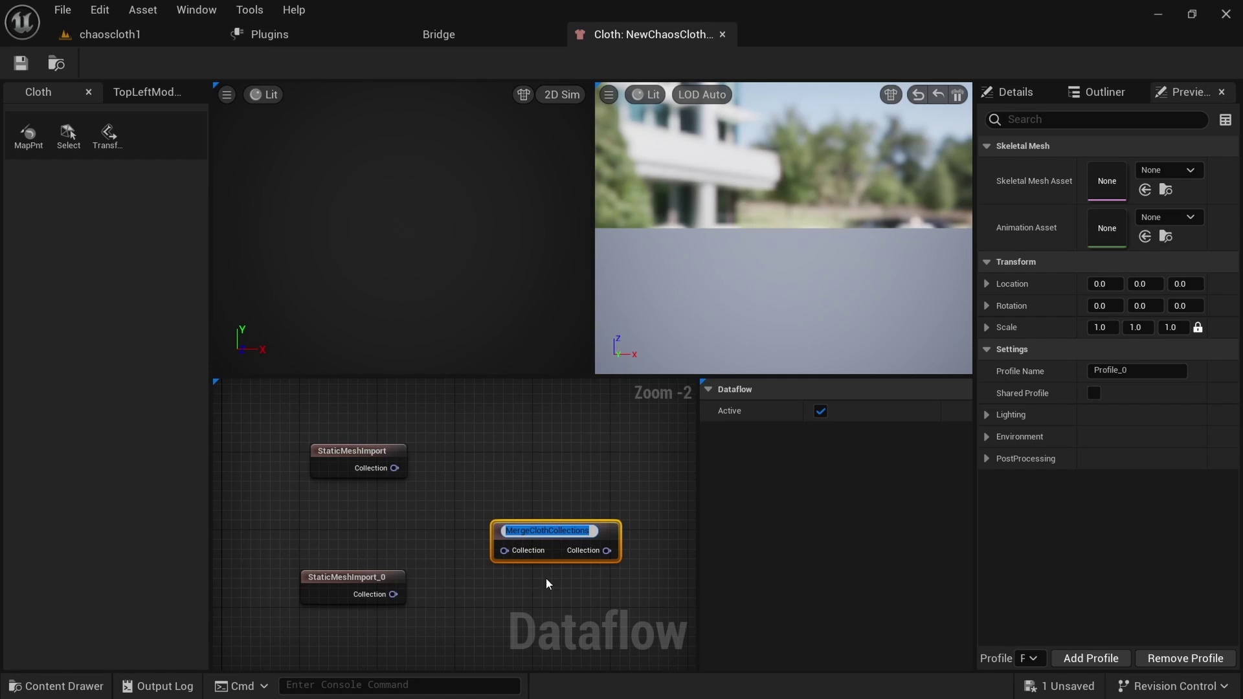
{"action": "left_click", "coordinate": [500, 459]}
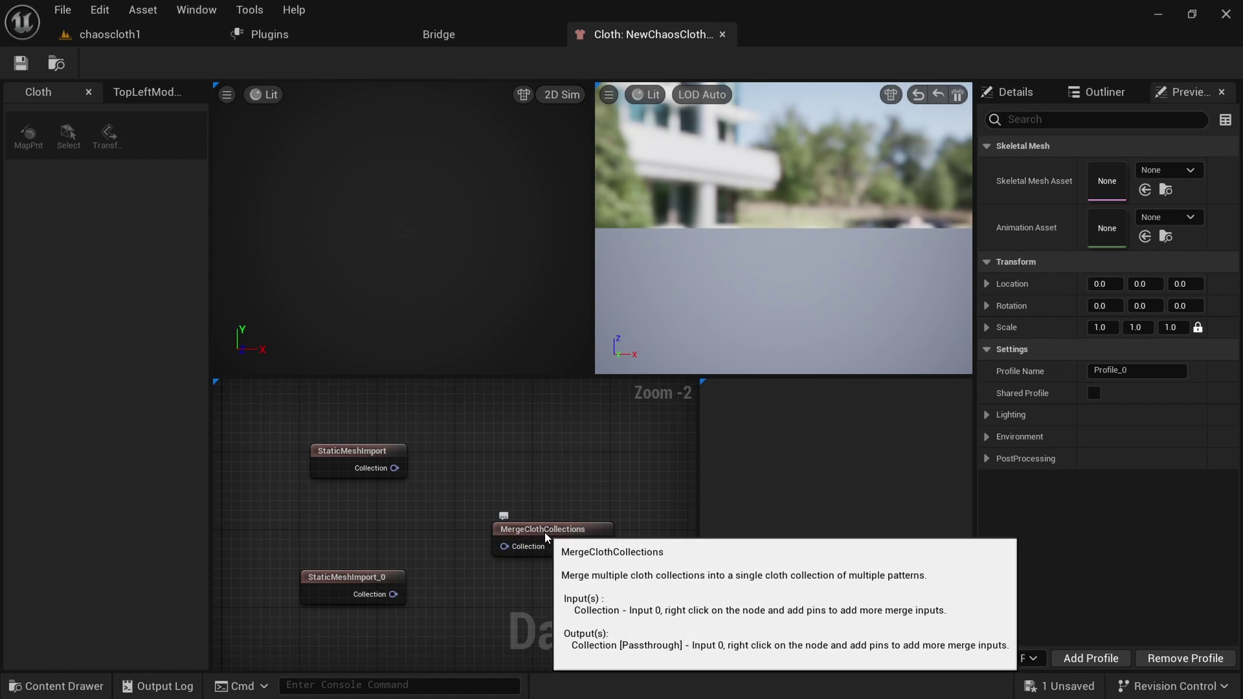
Add a second collection input pin to the MergeClothCollections node and place the node midway between the two import nodes' heights.
{"action": "right_click", "coordinate": [545, 531]}
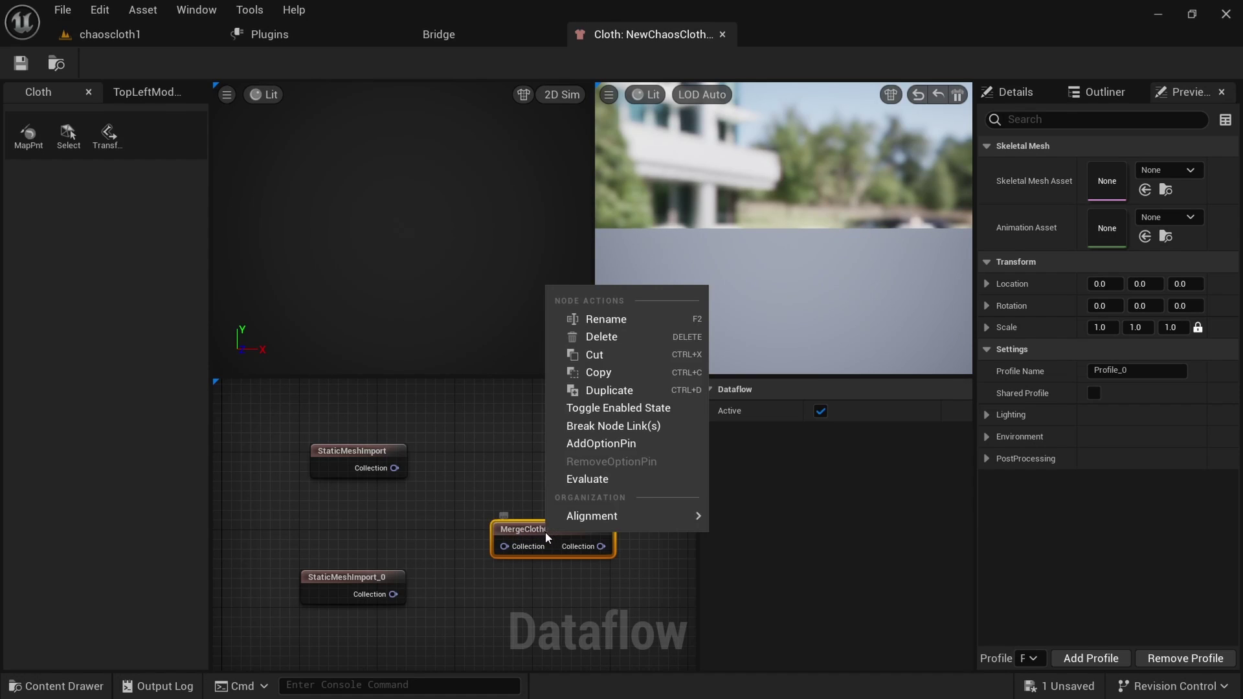
{"action": "left_click", "coordinate": [609, 445]}
{"action": "left_click_drag", "start_coordinate": [557, 535], "coordinate": [531, 503]}
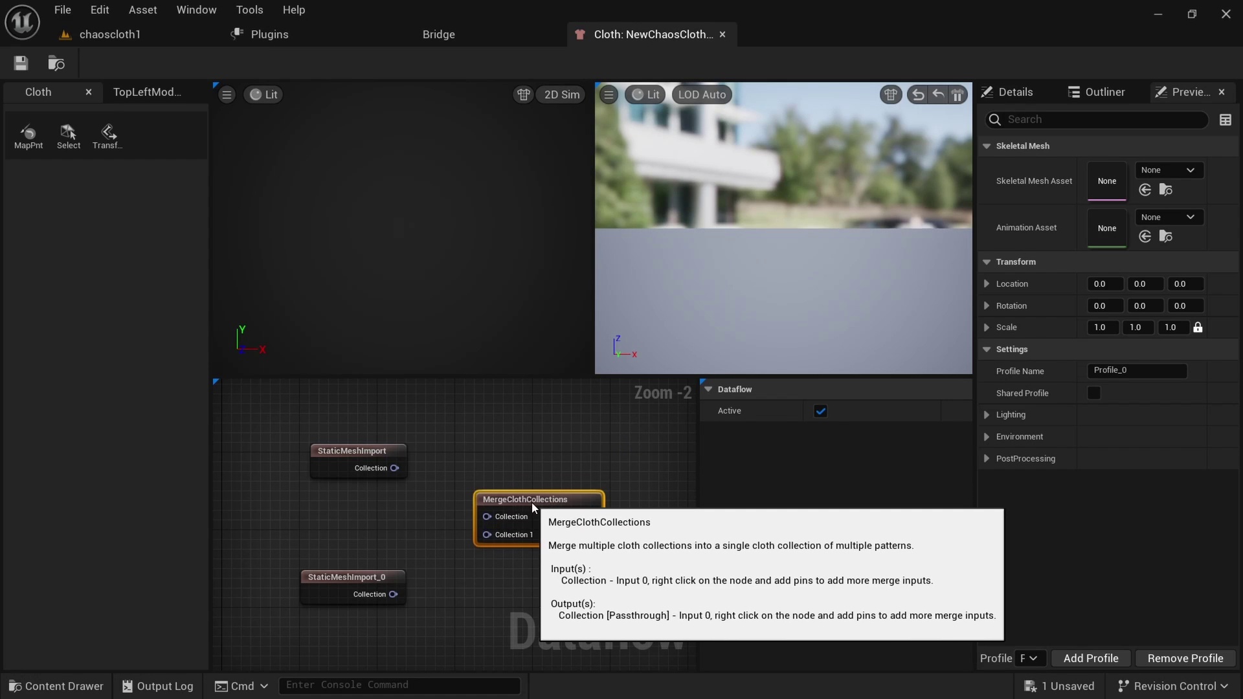
Connect the upper StaticMeshImport to Collection and the lower one to Collection 1 on MergeClothCollections, and save the asset.
{"action": "left_click_drag", "start_coordinate": [395, 468], "coordinate": [485, 516]}
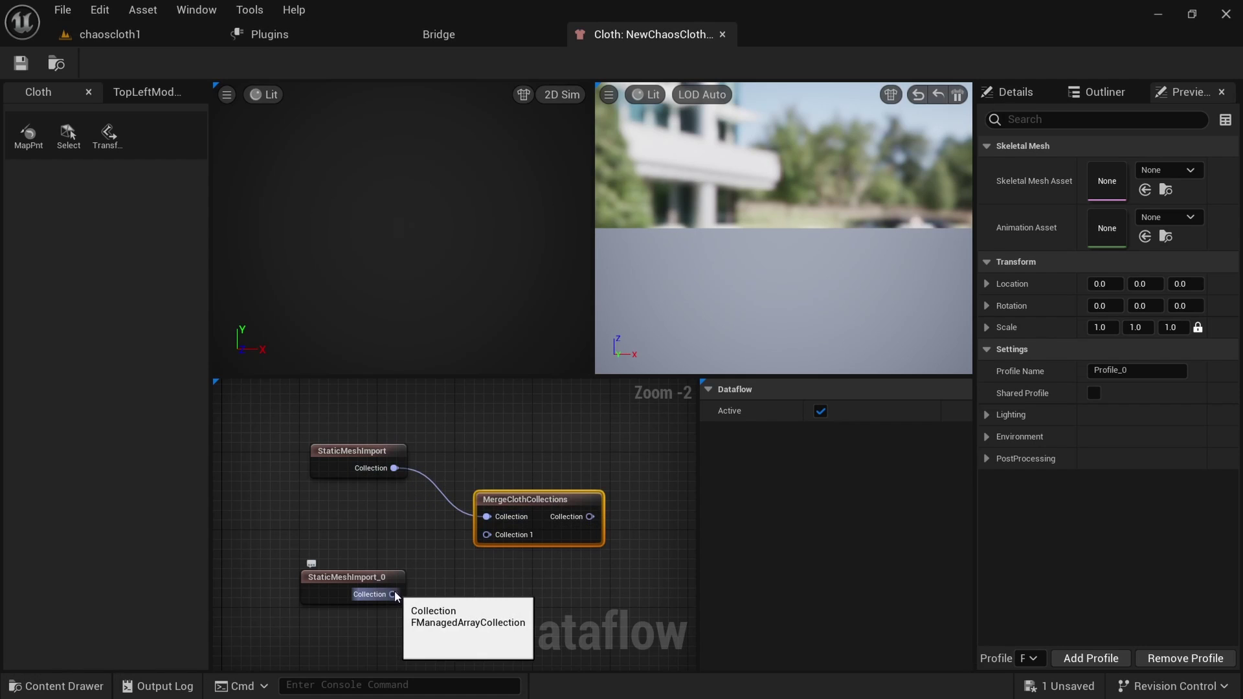
{"action": "left_click_drag", "start_coordinate": [393, 593], "coordinate": [486, 534]}
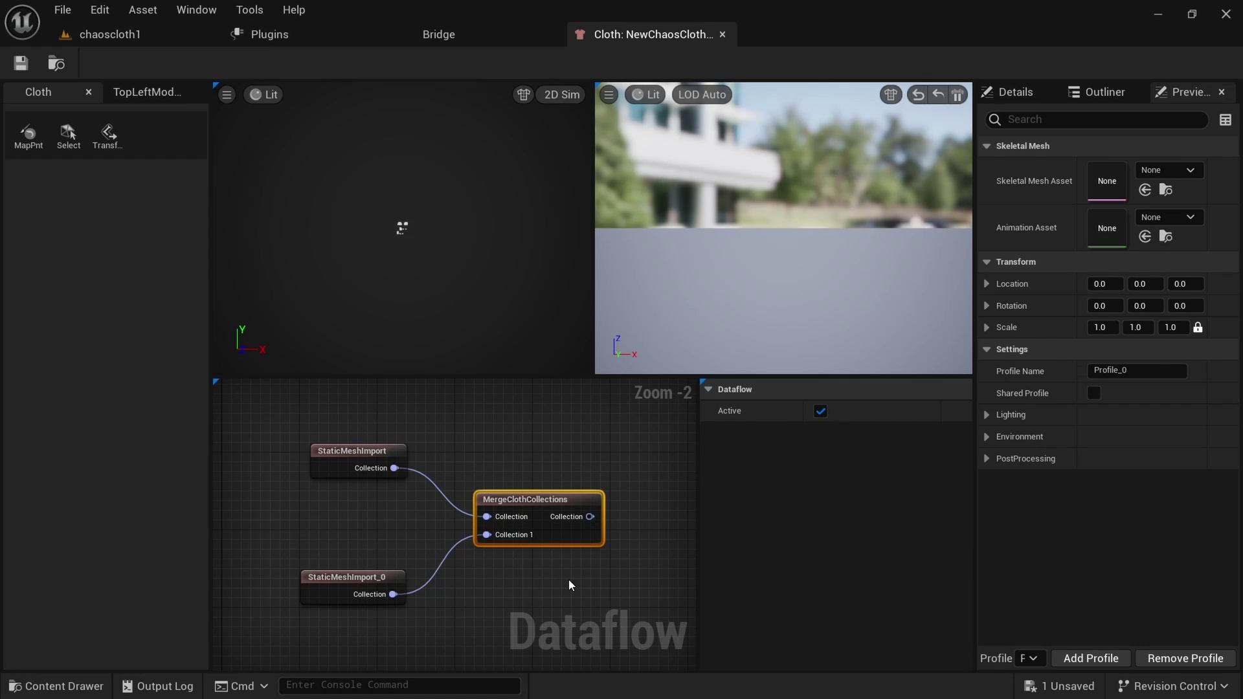
{"action": "right_click_drag", "start_coordinate": [569, 580], "coordinate": [491, 577]}
{"action": "scroll", "coordinate": [398, 228], "scroll_direction": "up", "scroll_amount": 6}
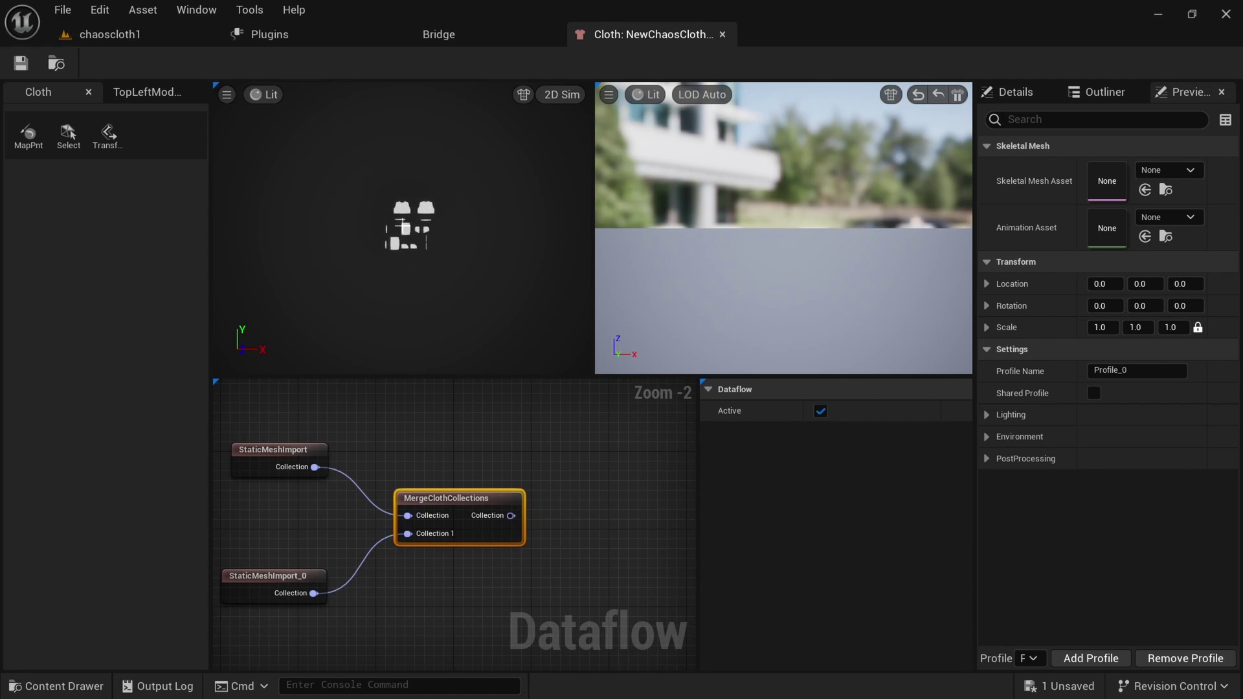
{"action": "scroll", "coordinate": [366, 227], "scroll_direction": "down", "scroll_amount": 1}
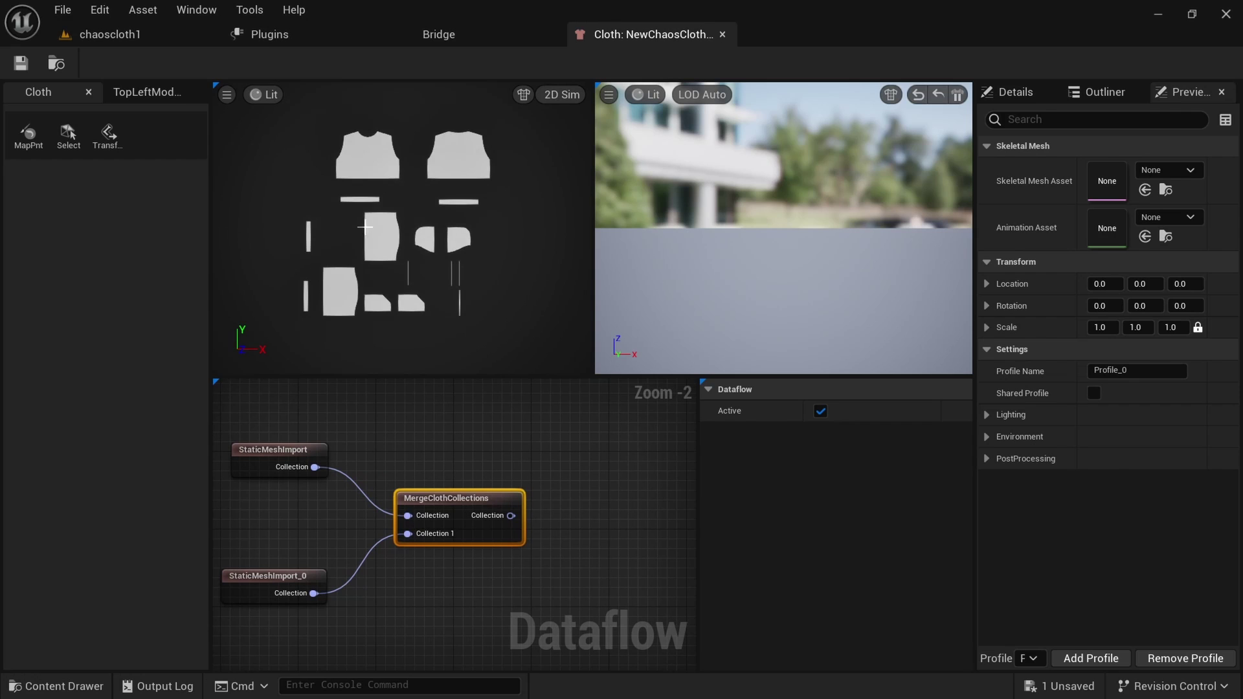
{"action": "right_click_drag", "start_coordinate": [583, 525], "coordinate": [496, 511]}
{"action": "scroll", "coordinate": [526, 511], "scroll_direction": "down", "scroll_amount": 2}
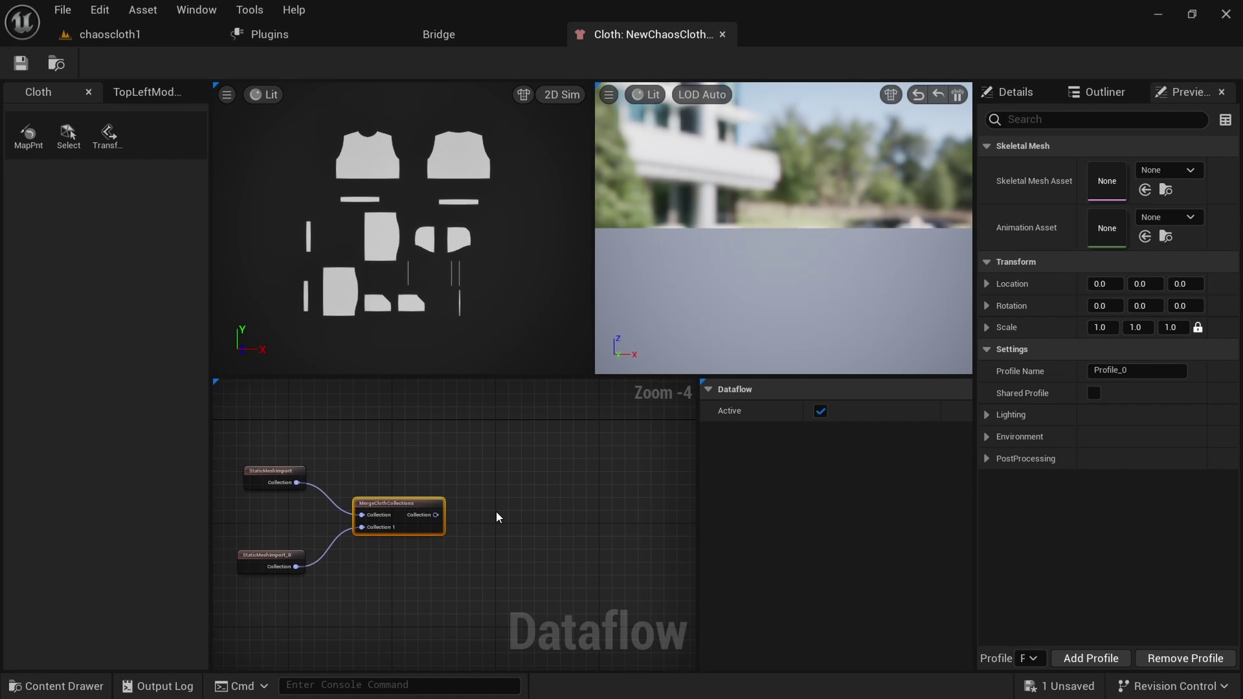
{"action": "key", "text": "ctrl+s"}
Add a TransferSkinWeights node connected to the Collection output of MergeClothCollections.
{"action": "right_click_drag", "start_coordinate": [458, 516], "coordinate": [430, 515]}
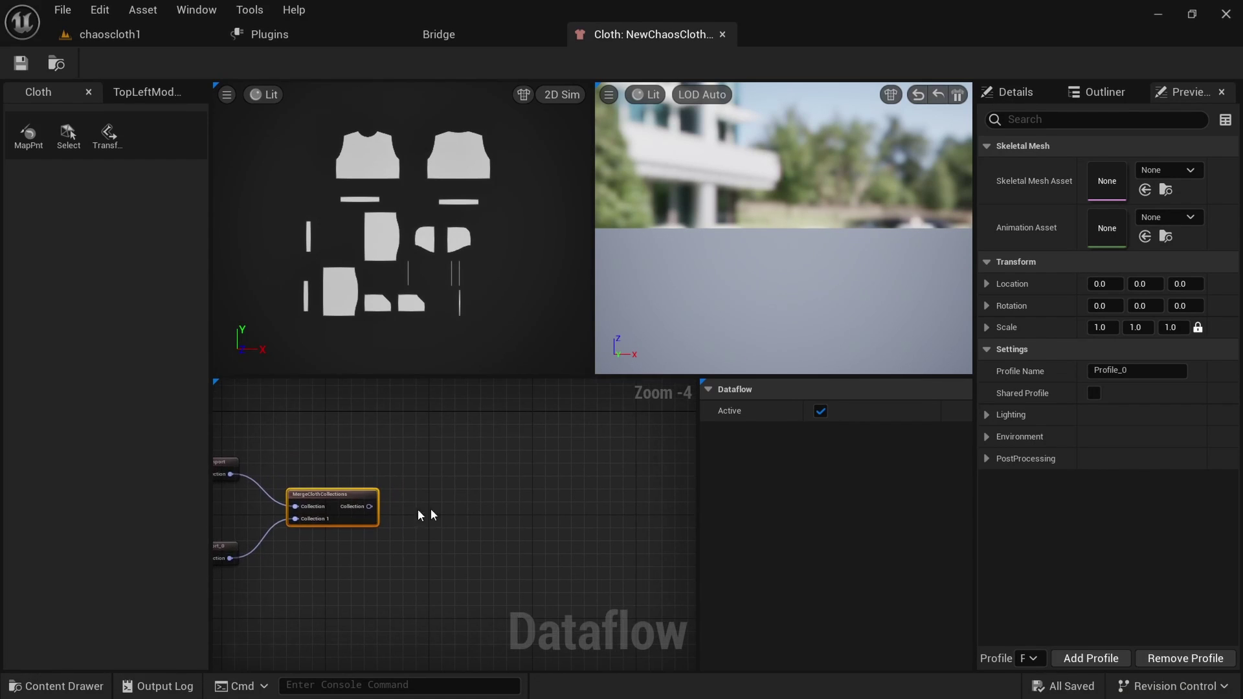
{"action": "left_click_drag", "start_coordinate": [369, 506], "coordinate": [468, 506]}
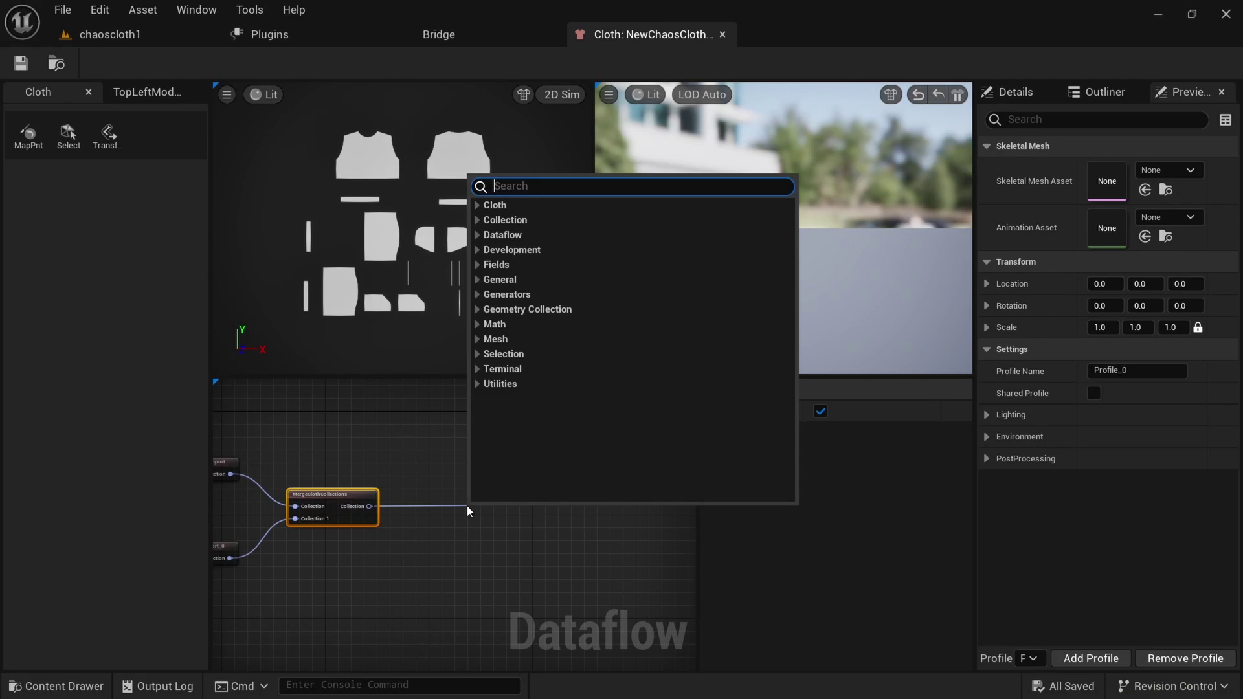
{"action": "type", "text": "trans"}
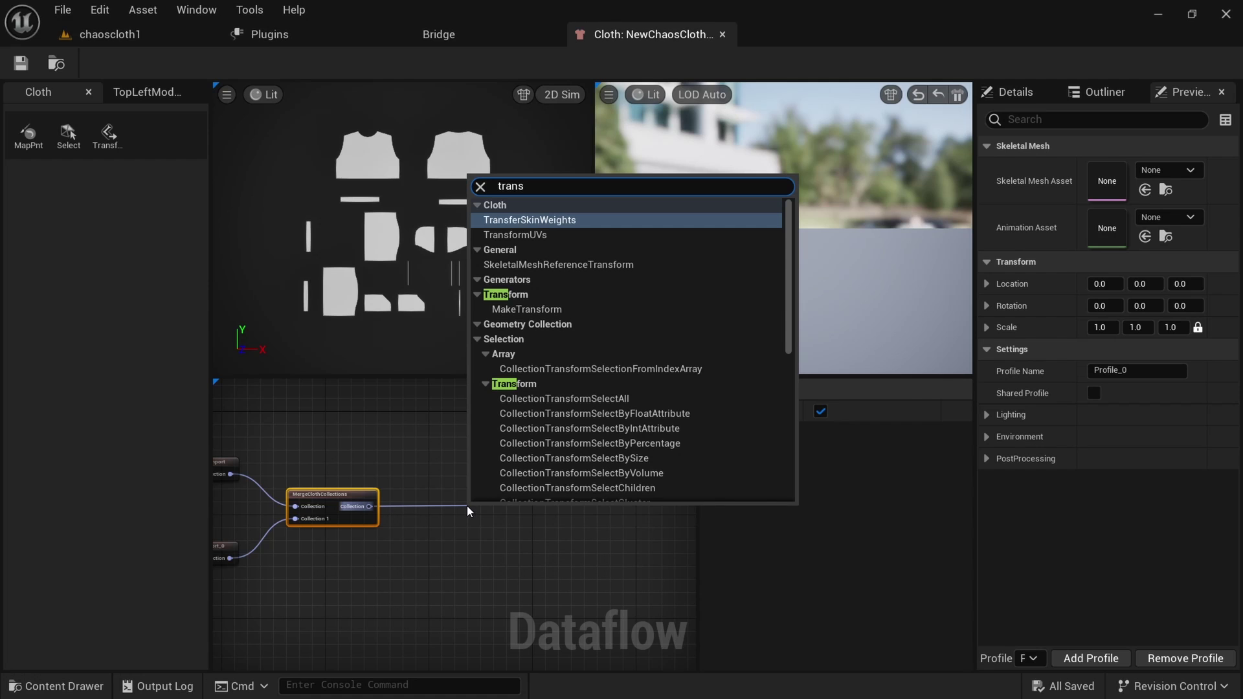
{"action": "left_click", "coordinate": [553, 221]}
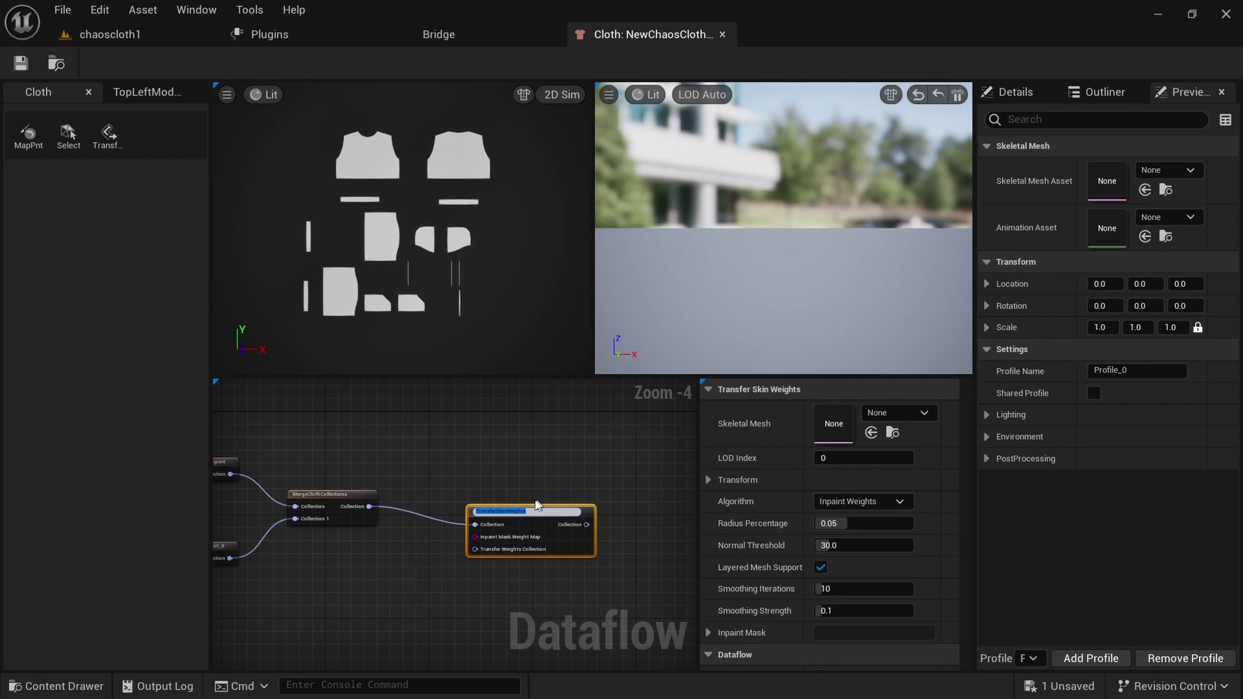
{"action": "left_click", "coordinate": [531, 533]}
{"action": "scroll", "coordinate": [521, 531], "scroll_direction": "up", "scroll_amount": 3}
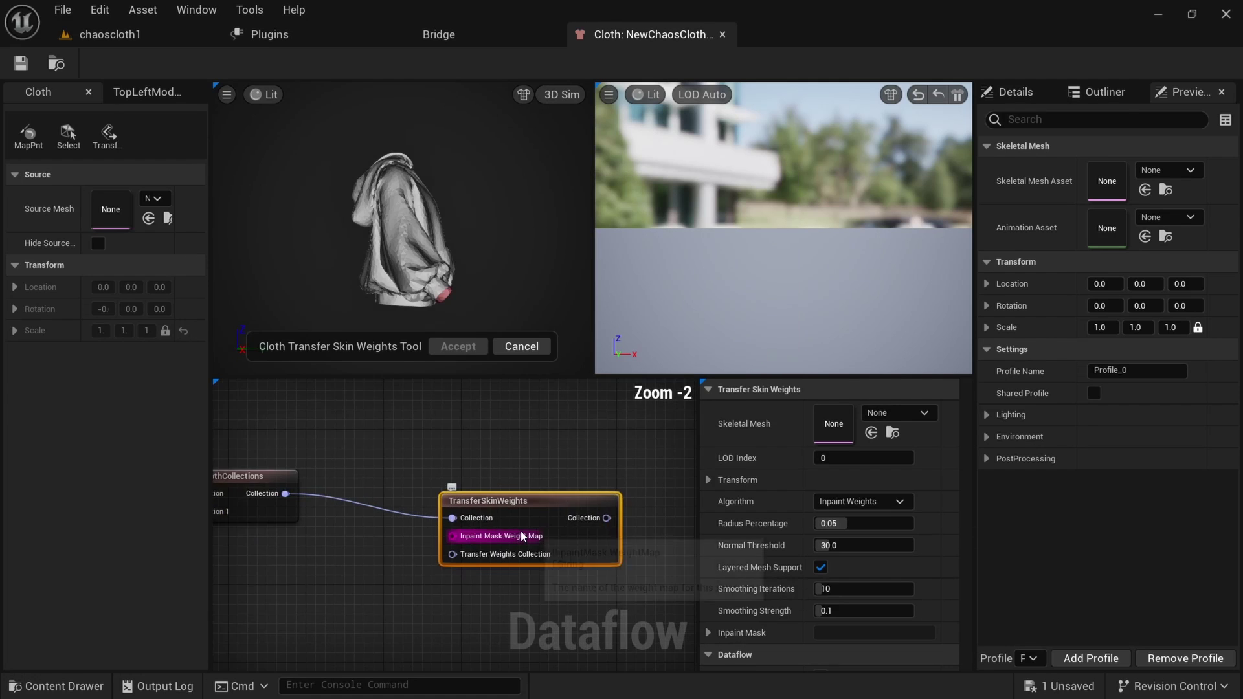
{"action": "scroll", "coordinate": [476, 470], "scroll_direction": "down", "scroll_amount": 2}
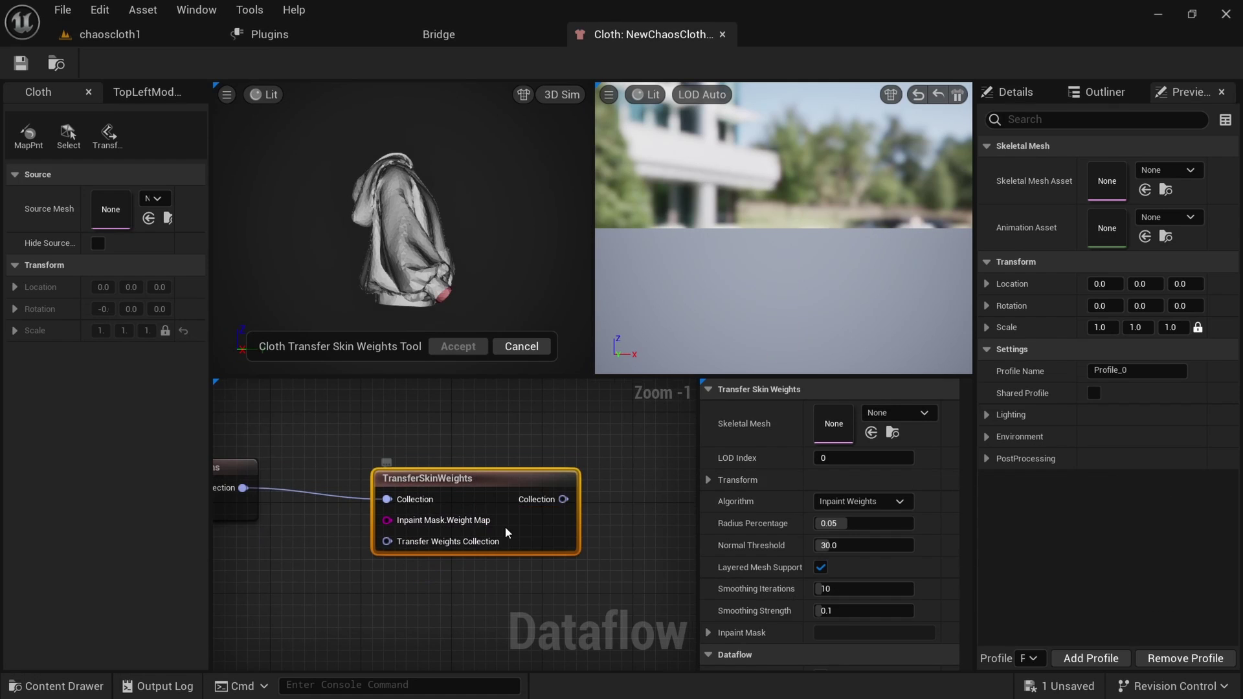
Add a ClothAssetTerminal node in the empty graph space well beyond the TransferSkinWeights node.
{"action": "right_click_drag", "start_coordinate": [600, 554], "coordinate": [444, 549]}
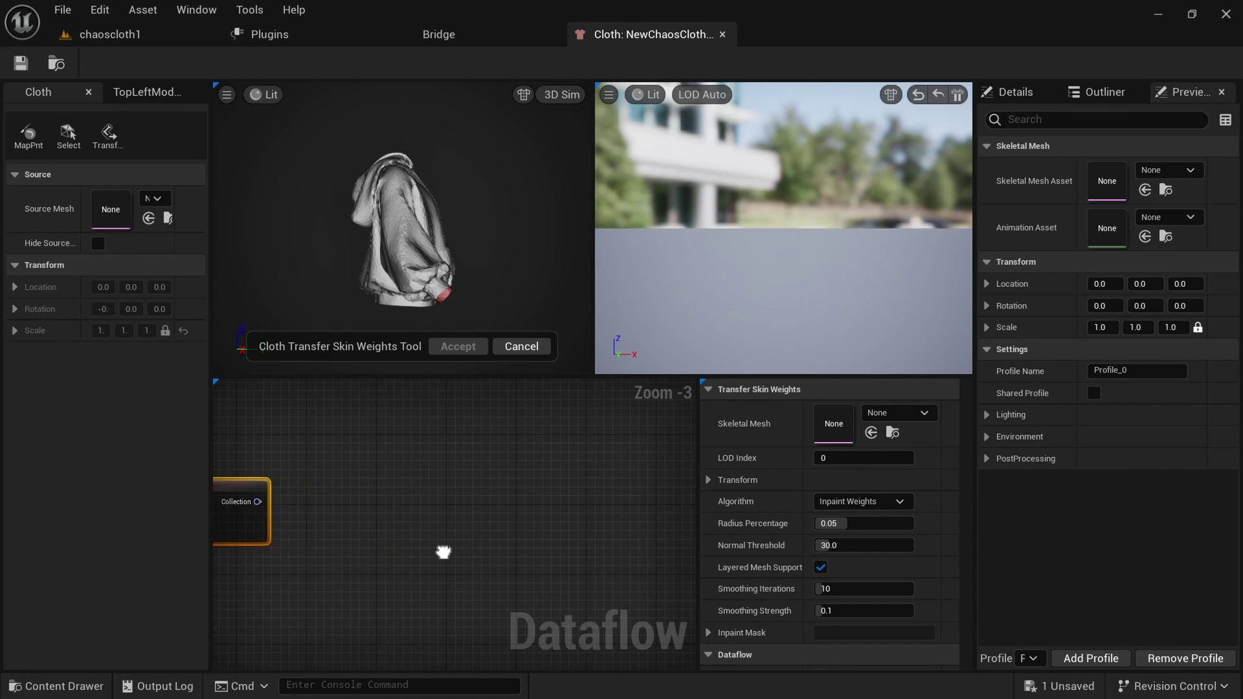
{"action": "scroll", "coordinate": [498, 547], "scroll_direction": "down", "scroll_amount": 2}
{"action": "right_click_drag", "start_coordinate": [562, 541], "coordinate": [472, 544]}
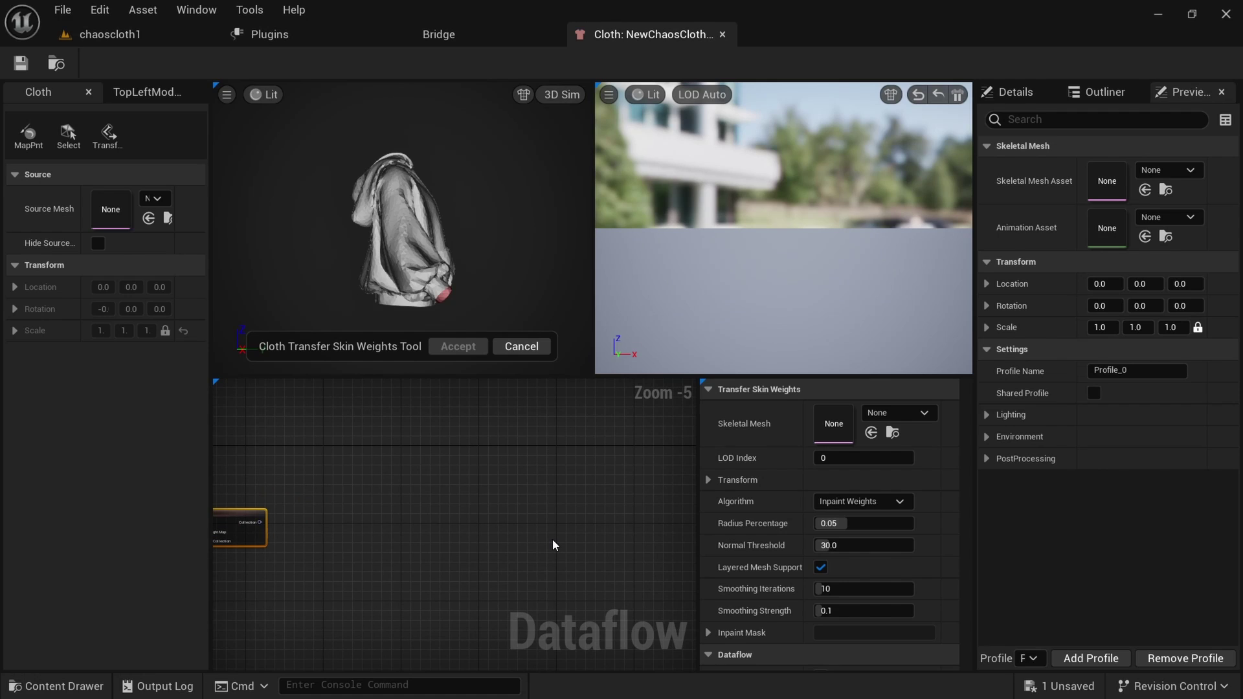
{"action": "right_click", "coordinate": [553, 539]}
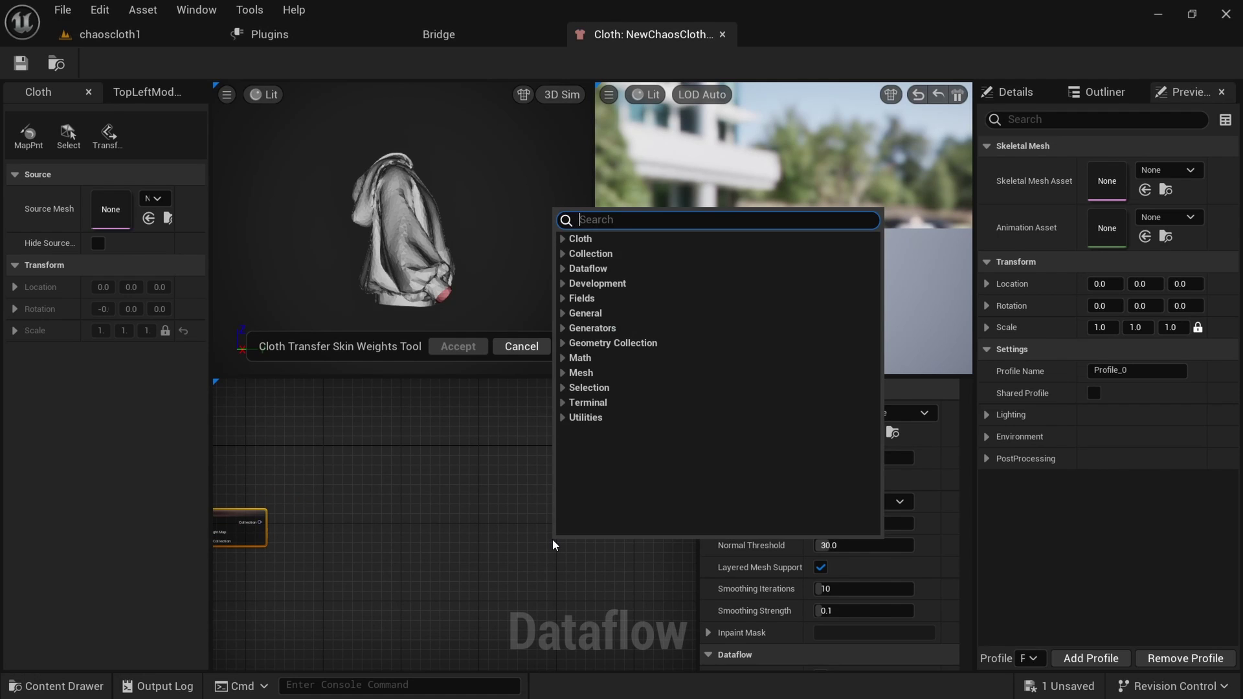
{"action": "type", "text": "clothas"}
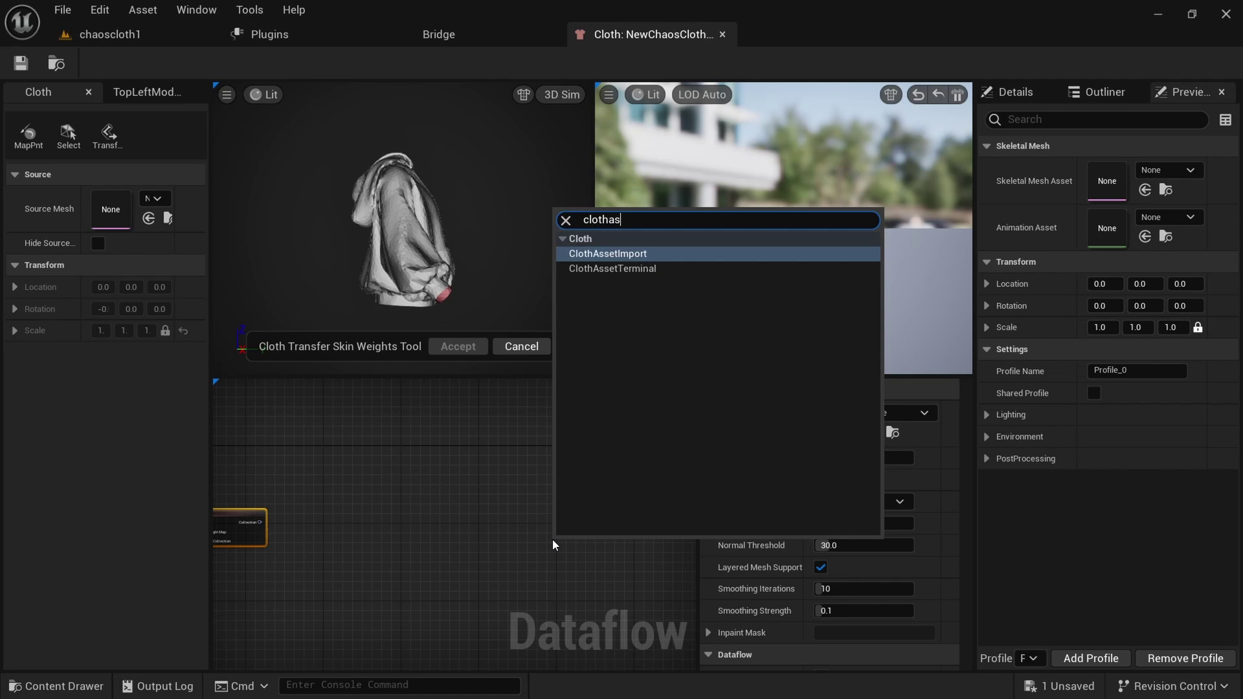
{"action": "left_click", "coordinate": [621, 268]}
{"action": "scroll", "coordinate": [579, 550], "scroll_direction": "up", "scroll_amount": 5}
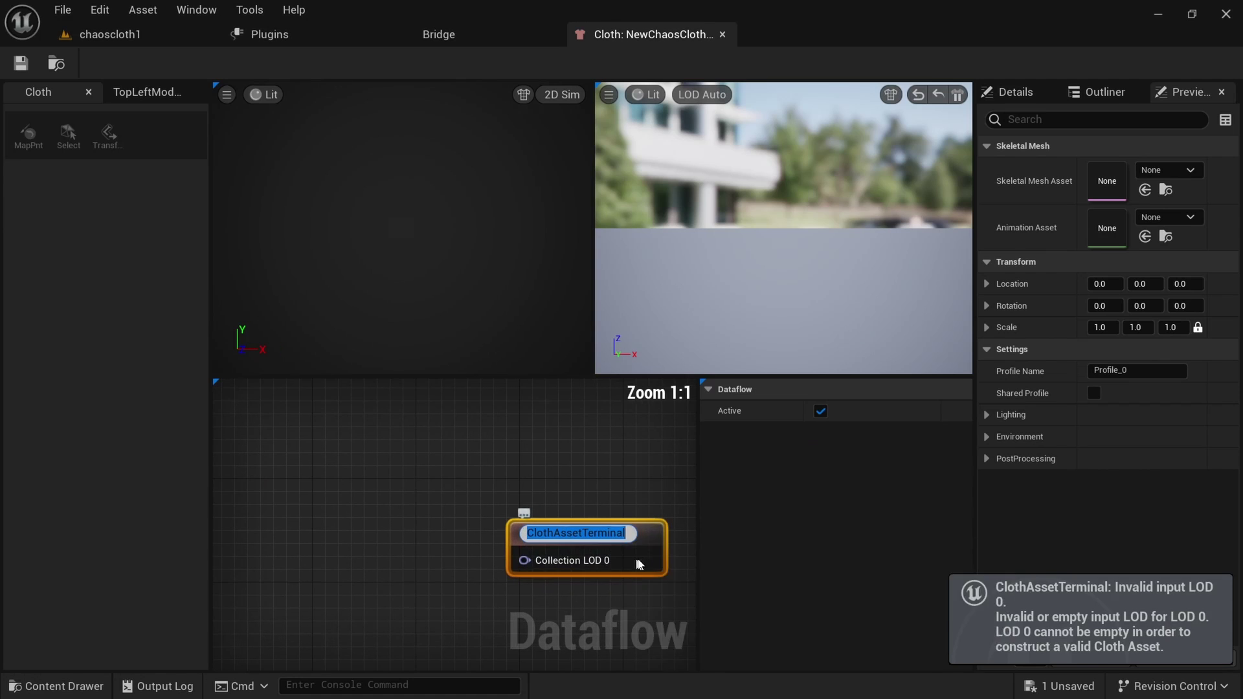
{"action": "scroll", "coordinate": [610, 496], "scroll_direction": "down", "scroll_amount": 5}
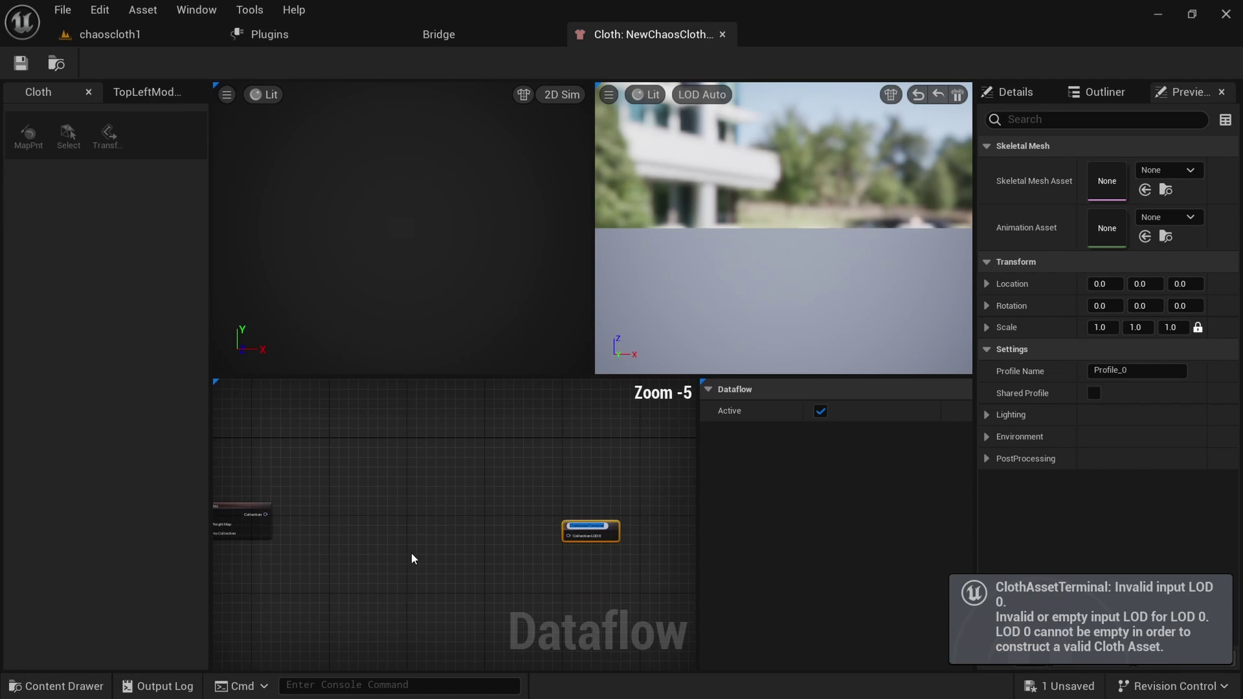
Connect the TransferSkinWeights Collection output to the Collection LOD 0 input of the ClothAssetTerminal node.
{"action": "right_click_drag", "start_coordinate": [411, 553], "coordinate": [498, 539]}
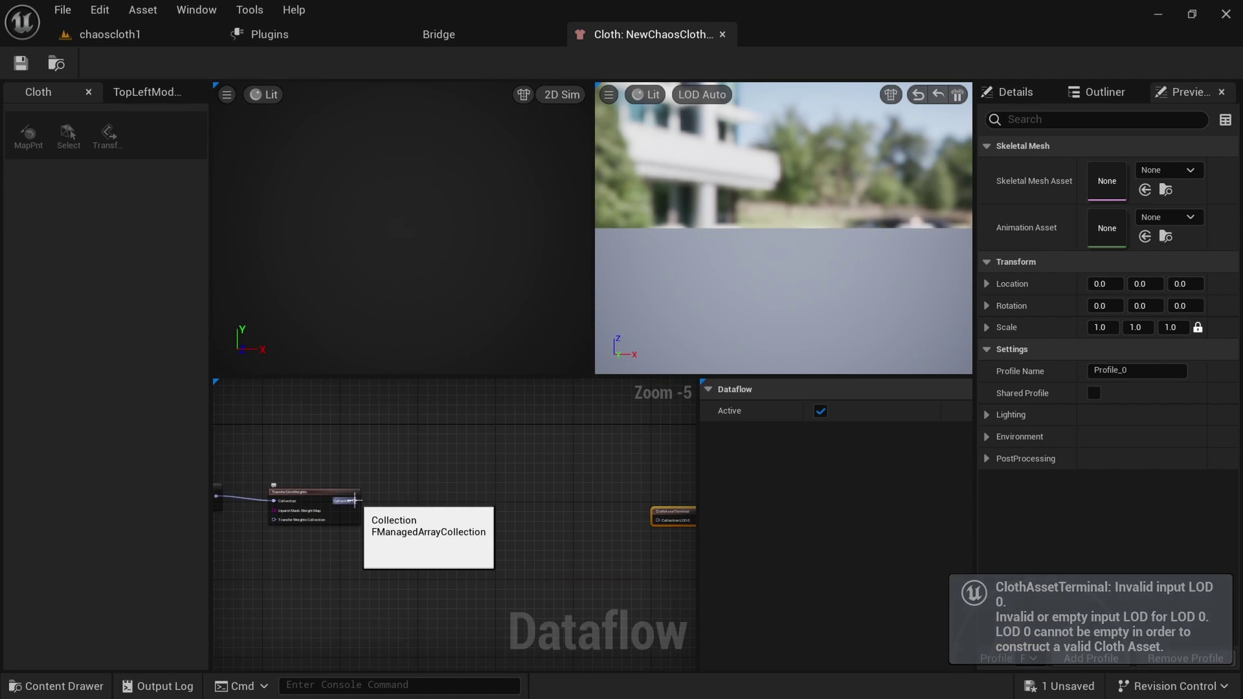
{"action": "left_click_drag", "start_coordinate": [358, 501], "coordinate": [656, 520]}
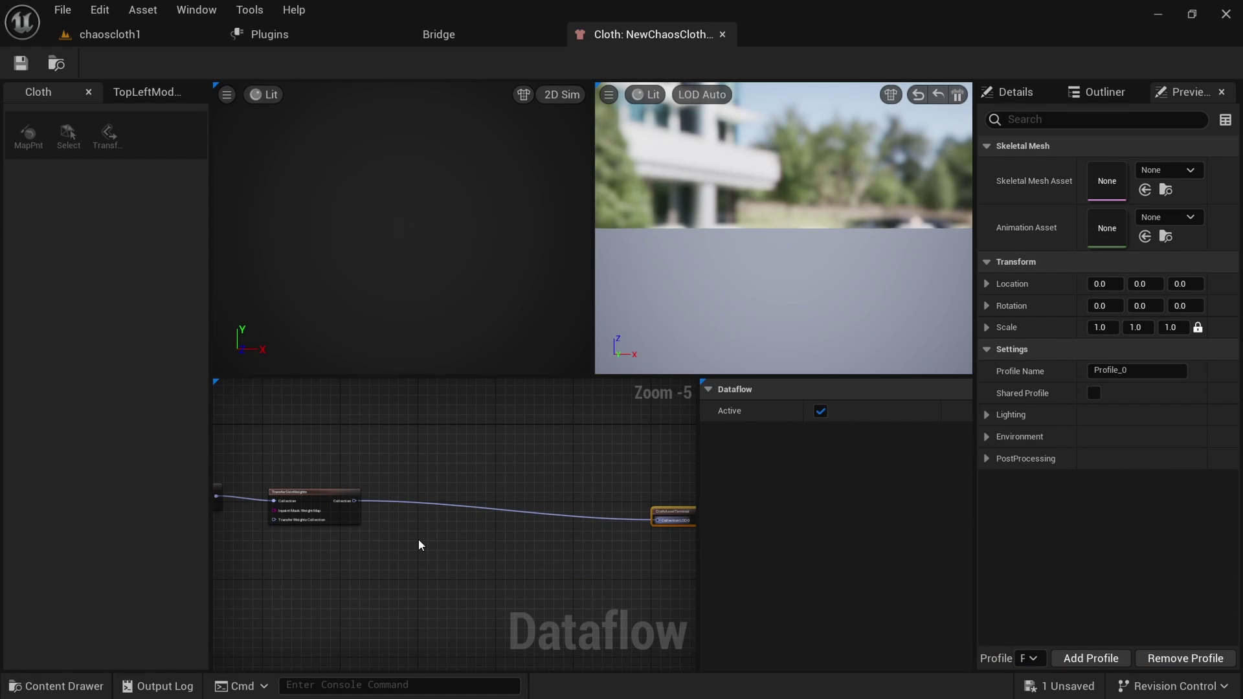
{"action": "right_click_drag", "start_coordinate": [418, 539], "coordinate": [445, 540]}
{"action": "scroll", "coordinate": [445, 541], "scroll_direction": "up", "scroll_amount": 4}
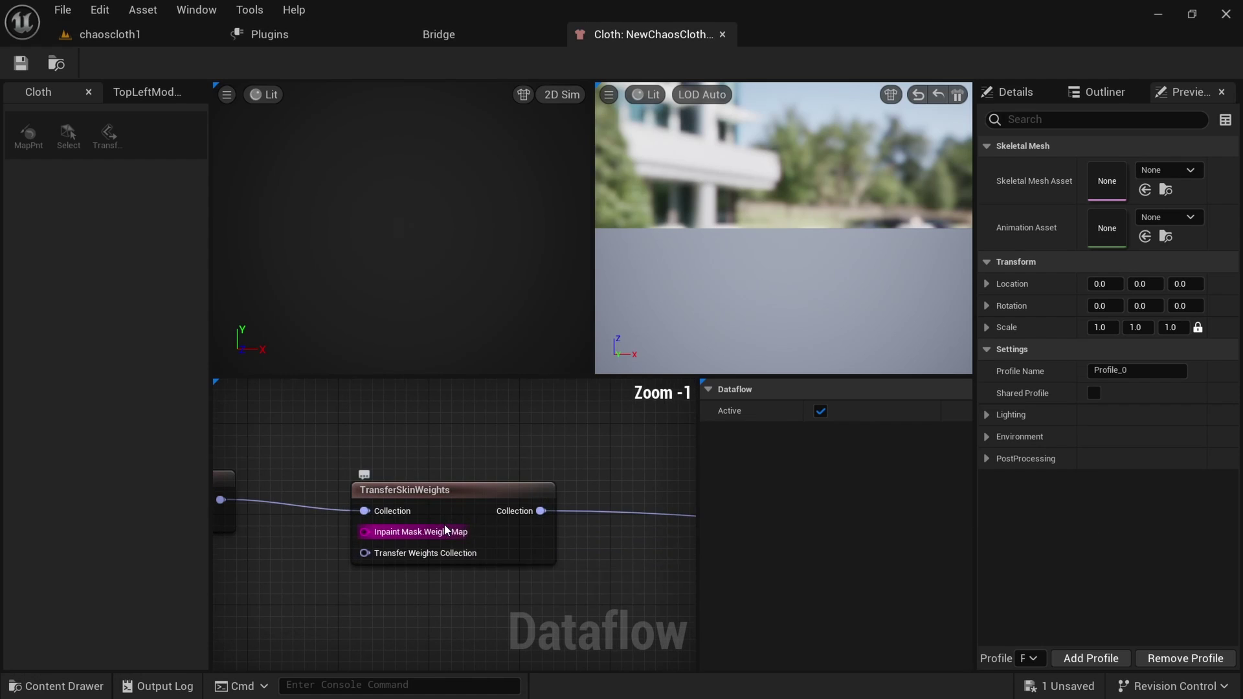
Check which mannequin is in the chaoscloth1 level and assign SKM_Quinn as the TransferSkinWeights node's skeletal mesh.
{"action": "left_click", "coordinate": [467, 493]}
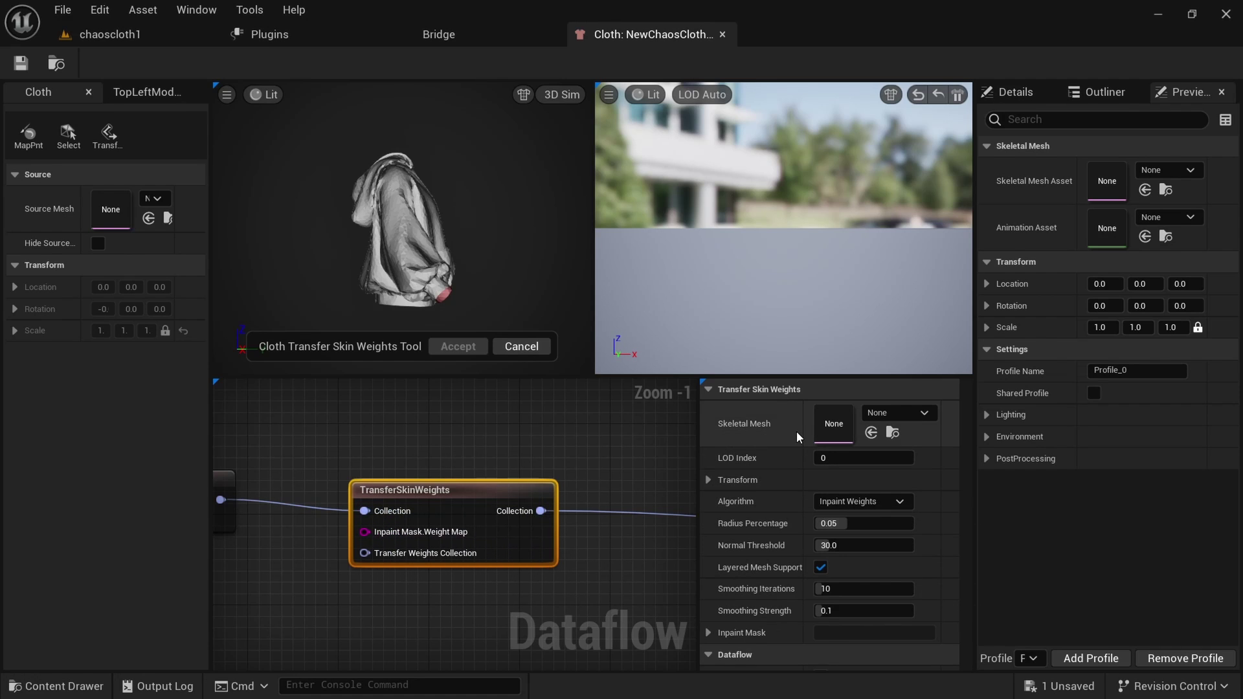
{"action": "left_click", "coordinate": [912, 413]}
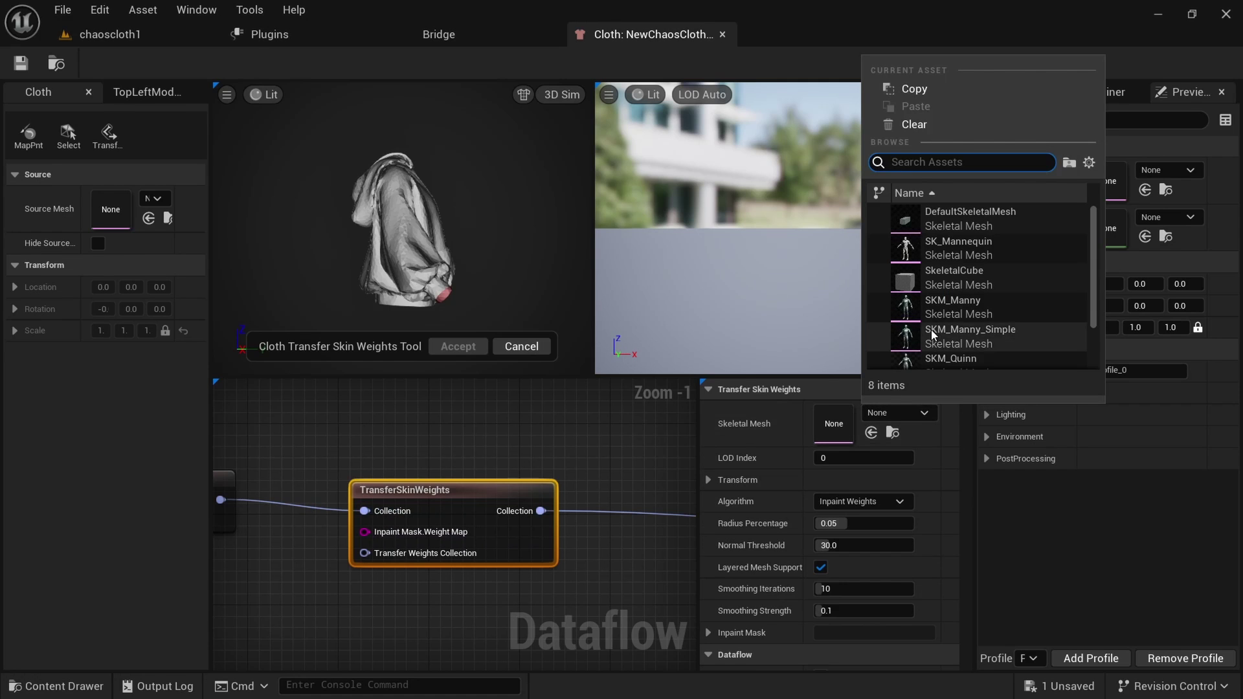
{"action": "scroll", "coordinate": [935, 332], "scroll_direction": "down", "scroll_amount": 2}
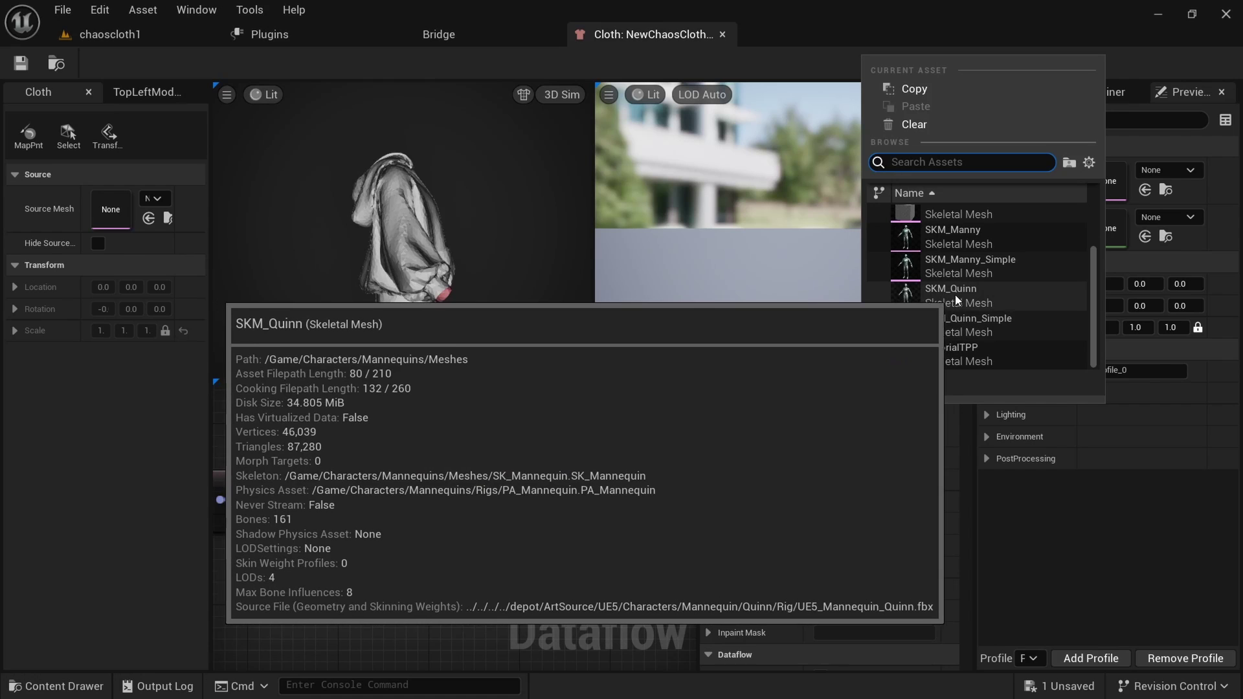
{"action": "left_click", "coordinate": [918, 30]}
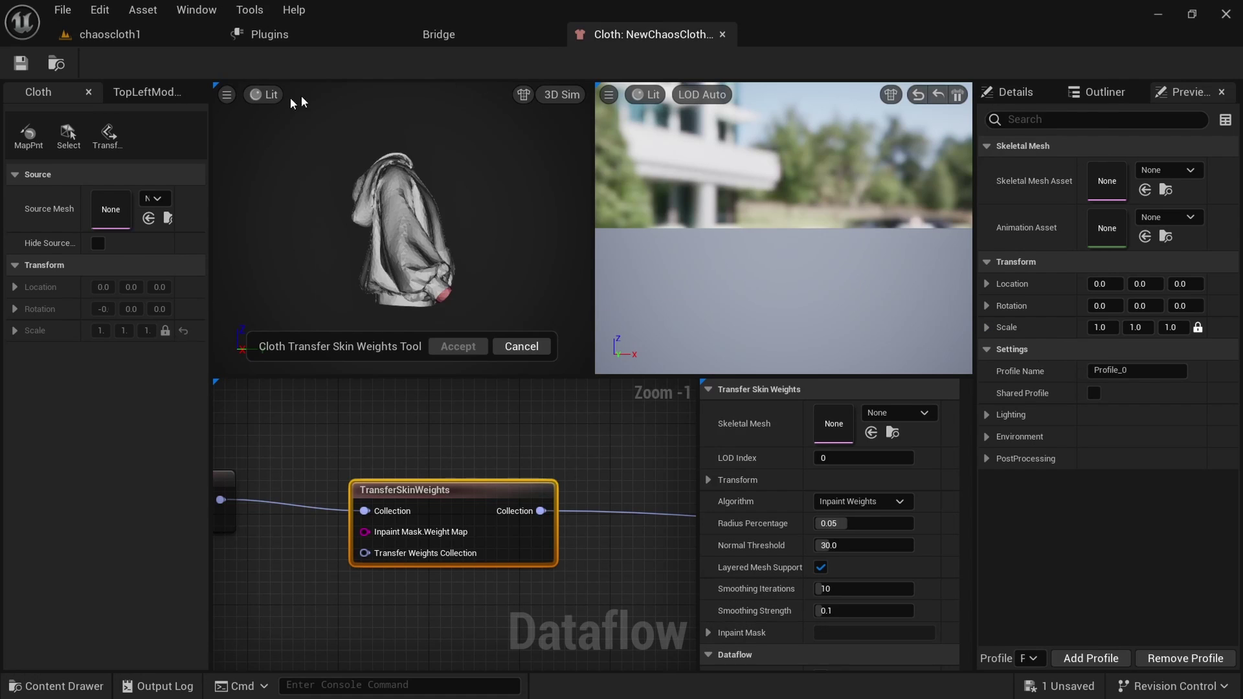
{"action": "left_click", "coordinate": [104, 34]}
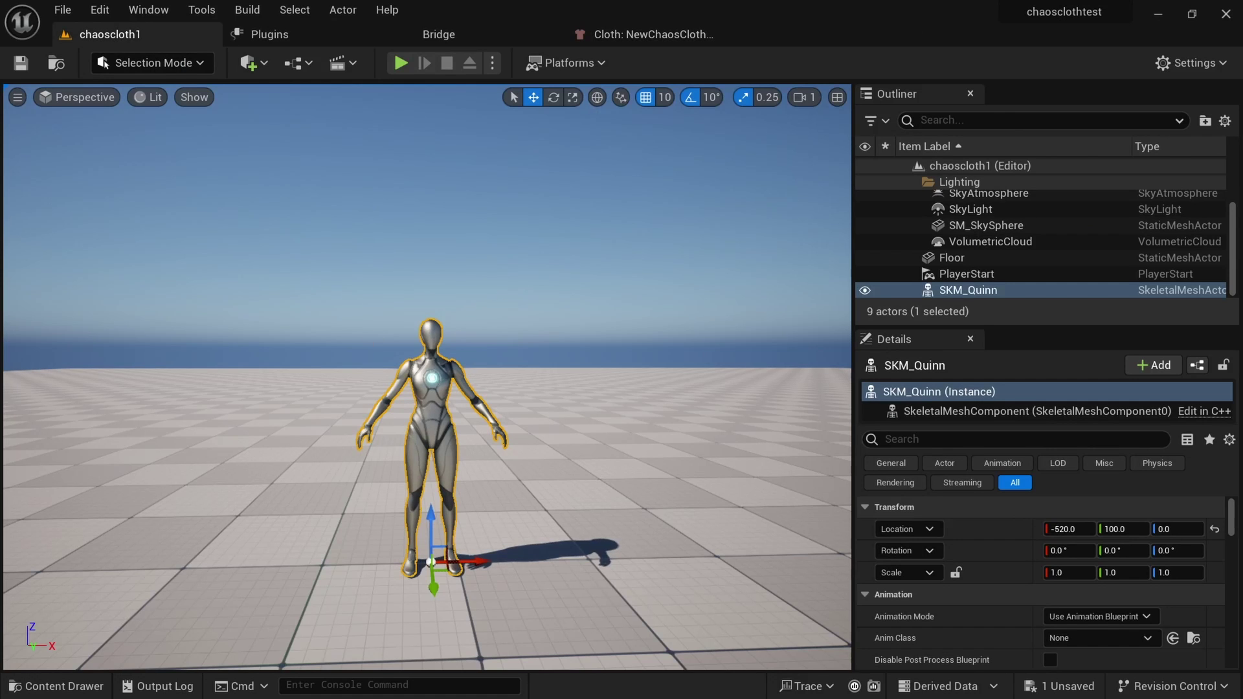
{"action": "scroll", "coordinate": [428, 396], "scroll_direction": "up", "scroll_amount": 5}
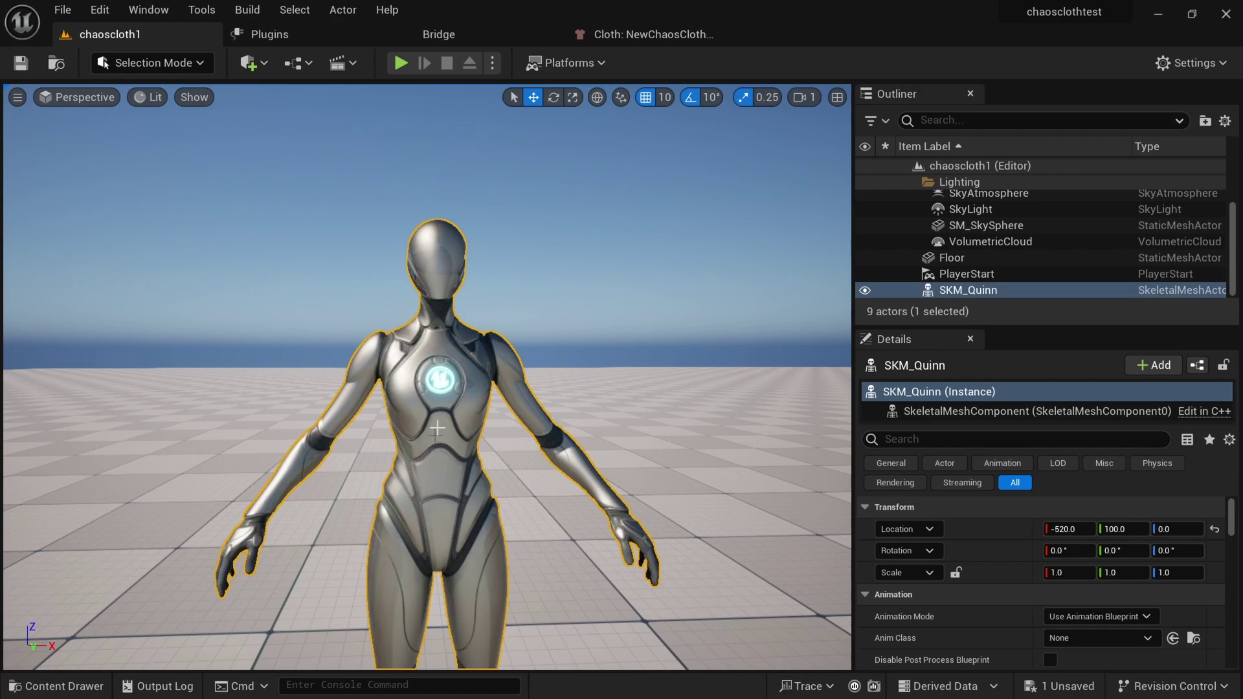
{"action": "left_click", "coordinate": [655, 34]}
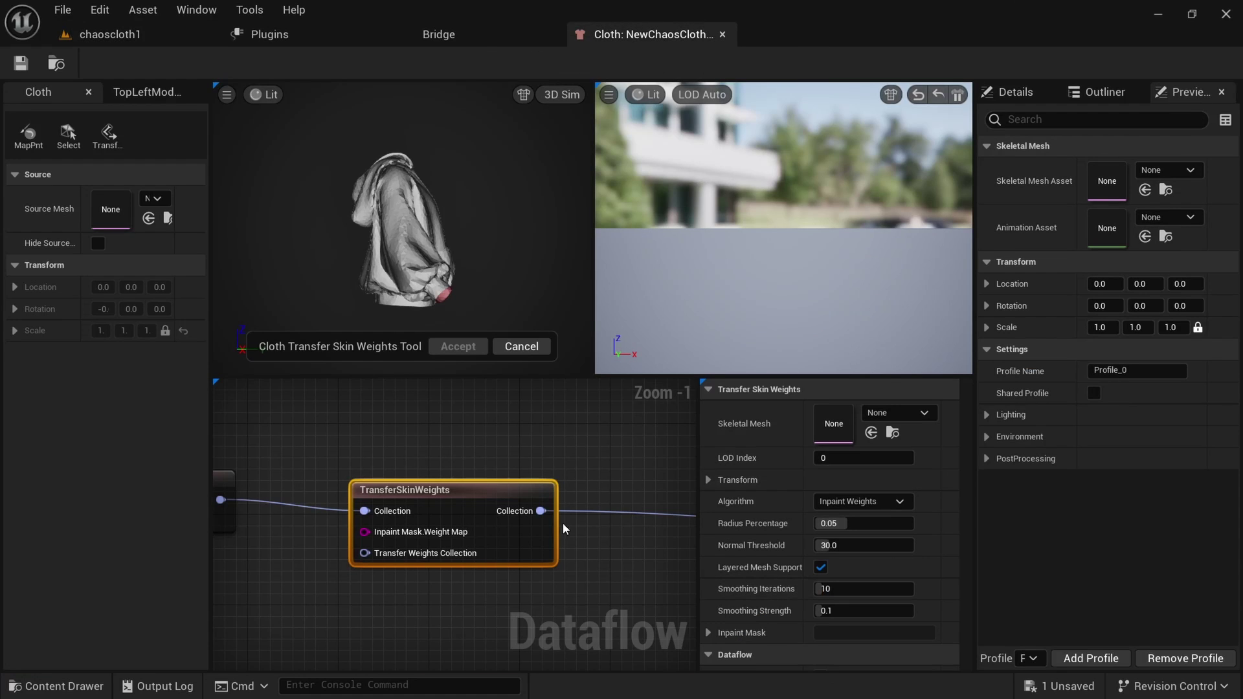
{"action": "left_click", "coordinate": [923, 414]}
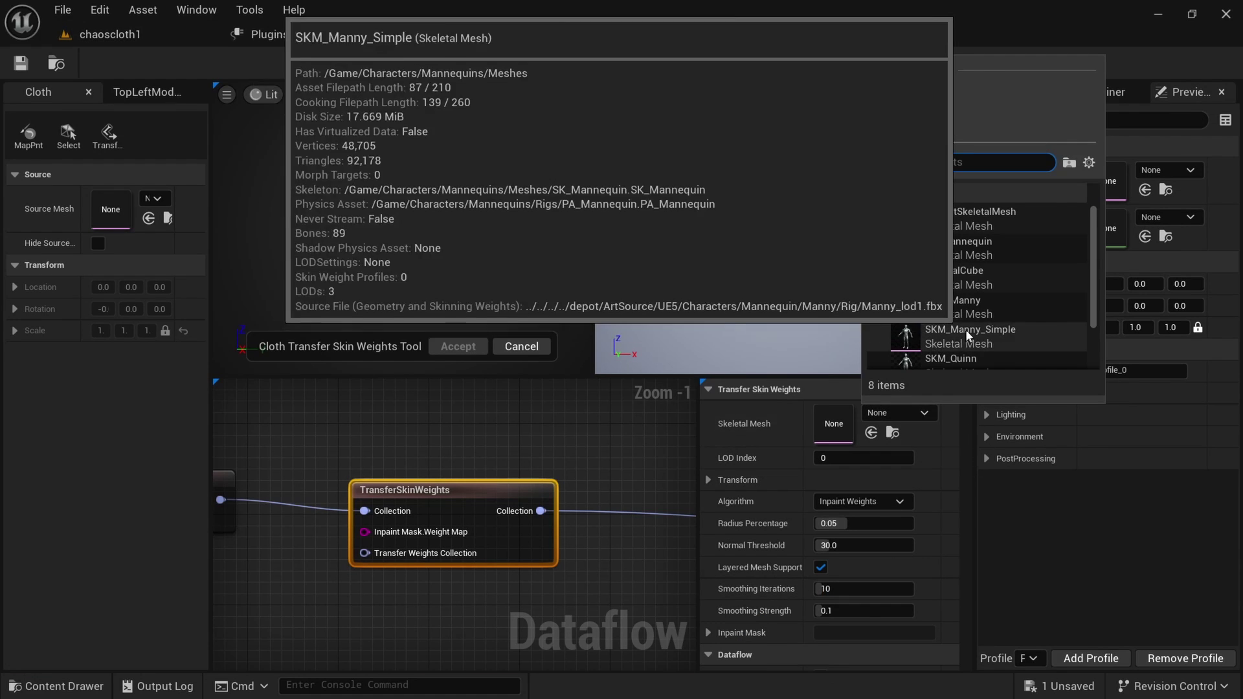
{"action": "scroll", "coordinate": [967, 330], "scroll_direction": "down", "scroll_amount": 2}
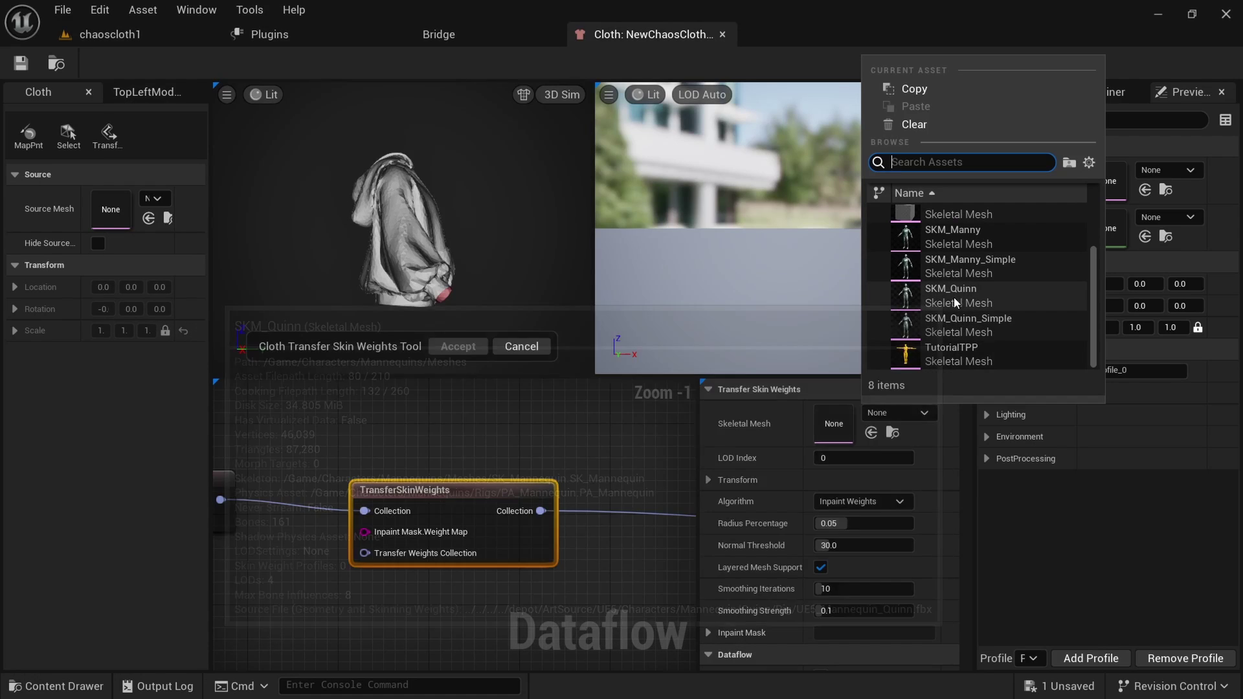
{"action": "left_click", "coordinate": [952, 296]}
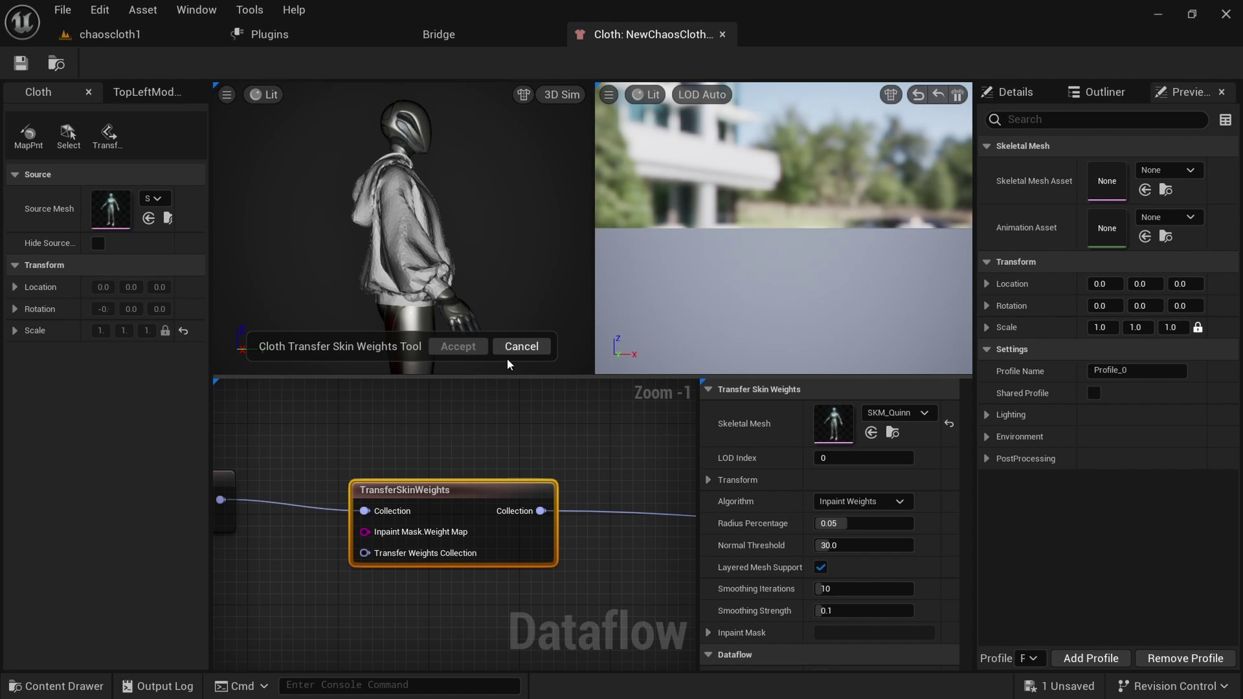
{"action": "left_click_drag", "start_coordinate": [453, 259], "coordinate": [295, 259], "text": "alt"}
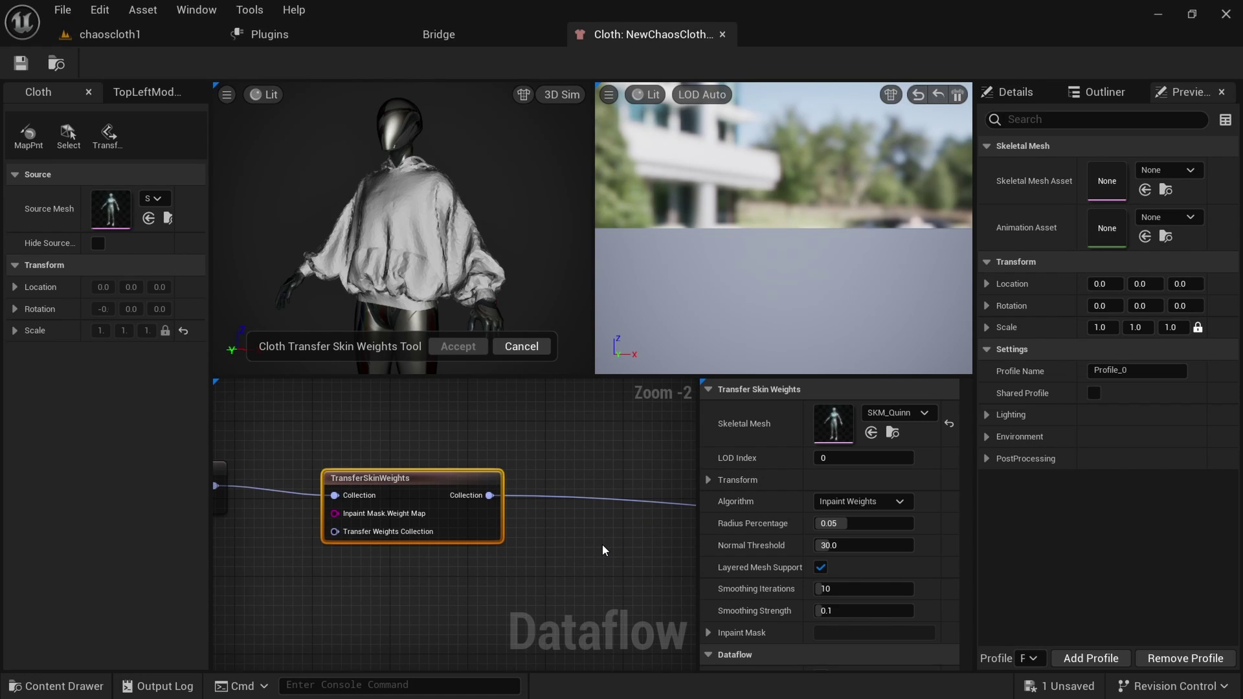
Add a SimulationDefaultConfig node fed by the TransferSkinWeights Collection output and connect its Collection output to Collection LOD 0 on ClothAssetTerminal.
{"action": "scroll", "coordinate": [762, 467], "scroll_direction": "down", "scroll_amount": 1}
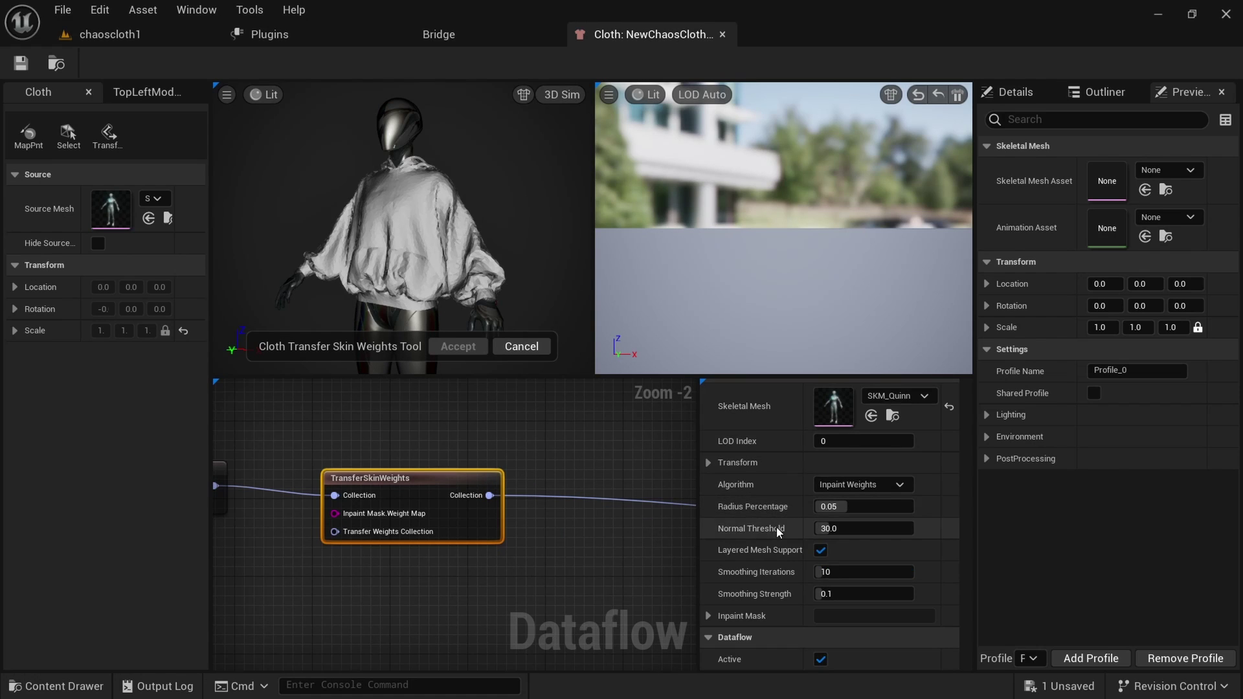
{"action": "scroll", "coordinate": [767, 612], "scroll_direction": "up", "scroll_amount": 1}
{"action": "scroll", "coordinate": [767, 574], "scroll_direction": "down", "scroll_amount": 1}
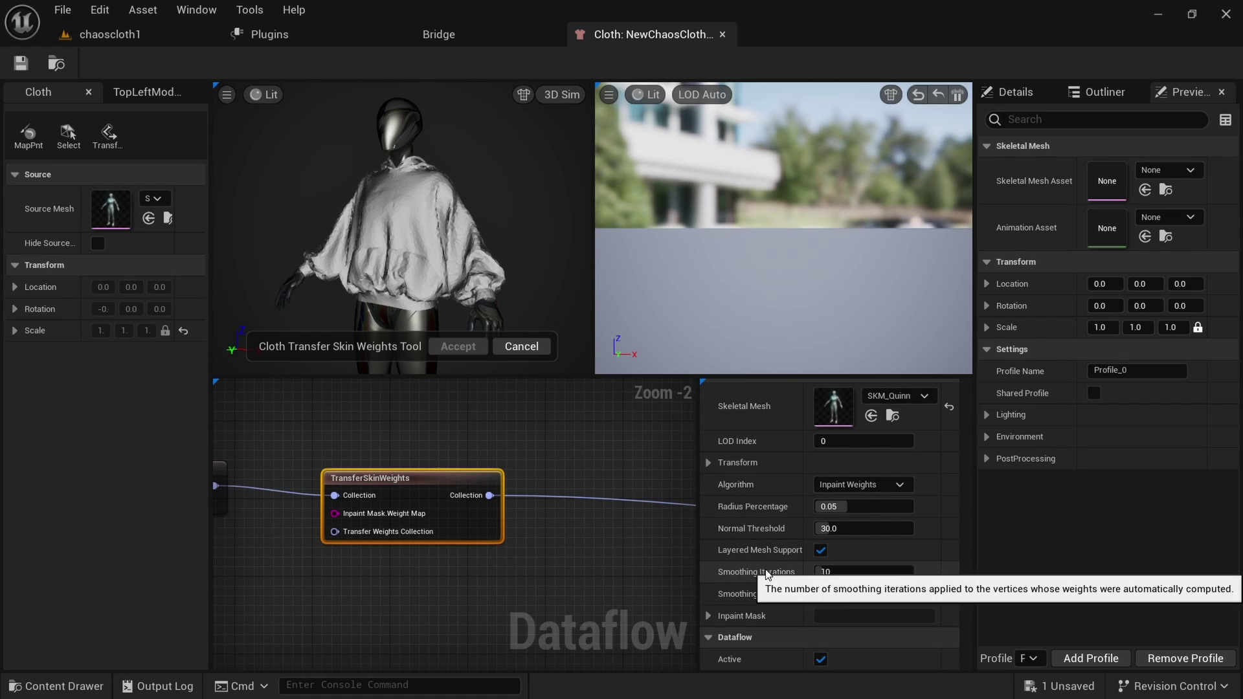
{"action": "scroll", "coordinate": [768, 575], "scroll_direction": "up", "scroll_amount": 1}
{"action": "scroll", "coordinate": [766, 575], "scroll_direction": "down", "scroll_amount": 1}
{"action": "scroll", "coordinate": [525, 537], "scroll_direction": "down", "scroll_amount": 2}
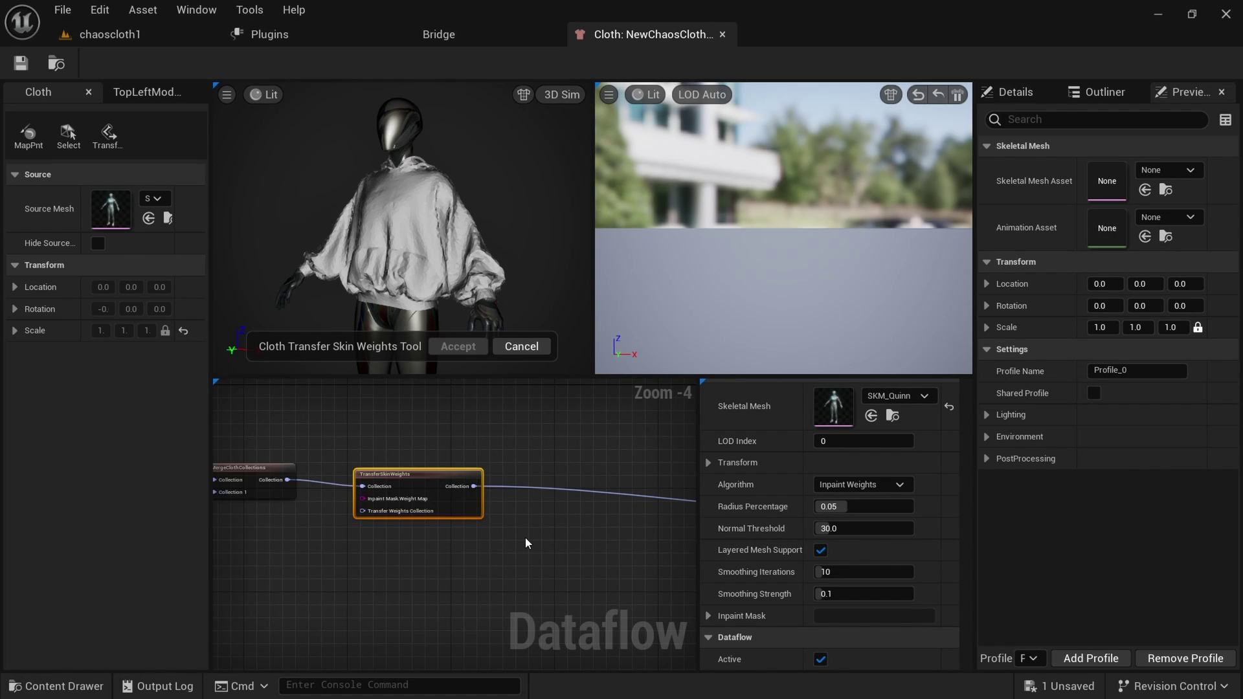
{"action": "right_click_drag", "start_coordinate": [549, 558], "coordinate": [376, 523]}
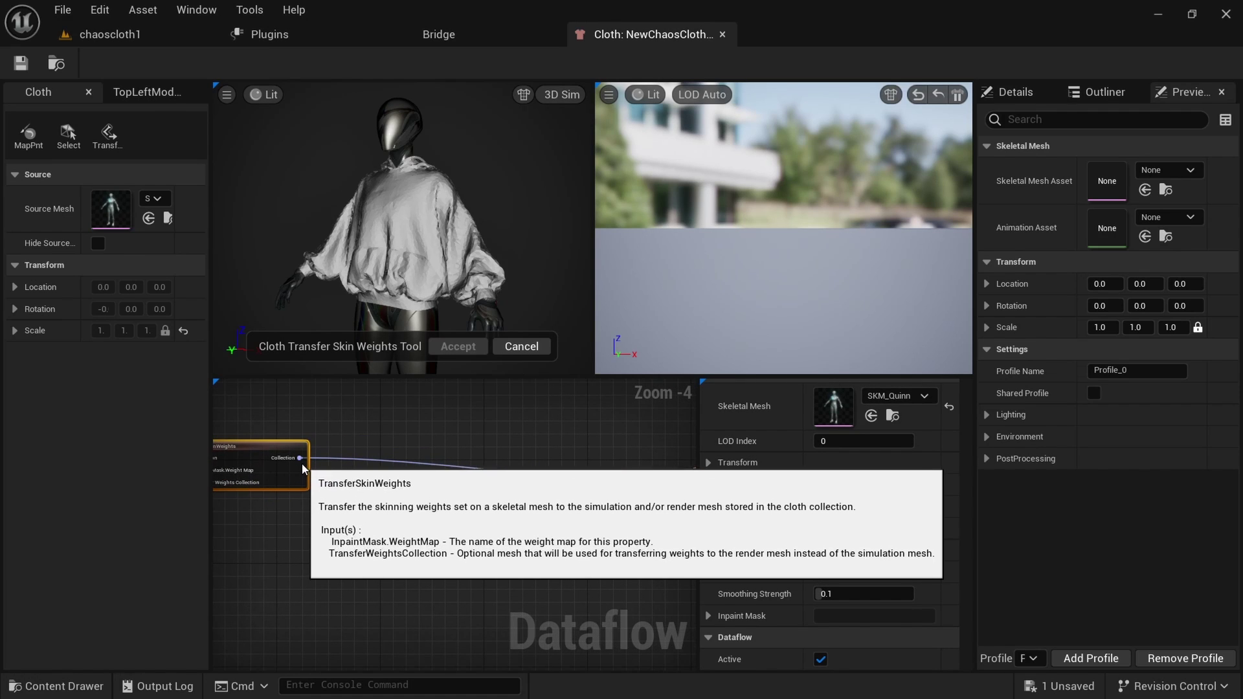
{"action": "left_click_drag", "start_coordinate": [300, 458], "coordinate": [492, 562]}
{"action": "type", "text": "simulationdef"}
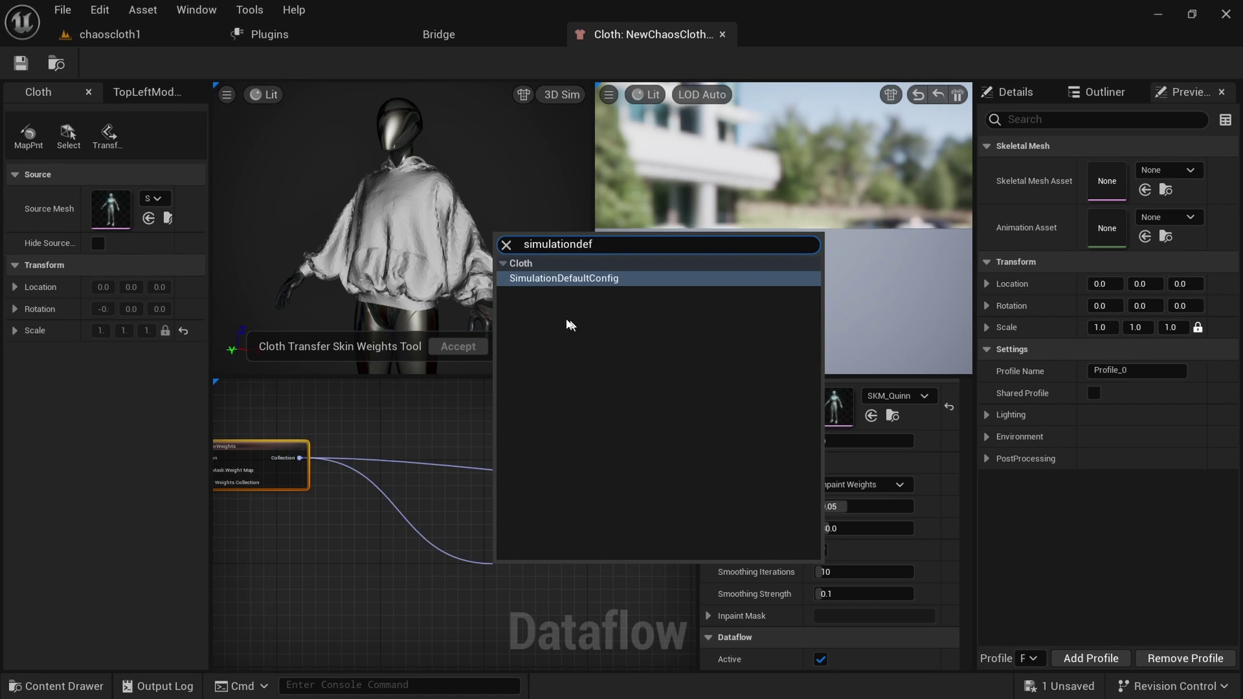
{"action": "left_click", "coordinate": [598, 281]}
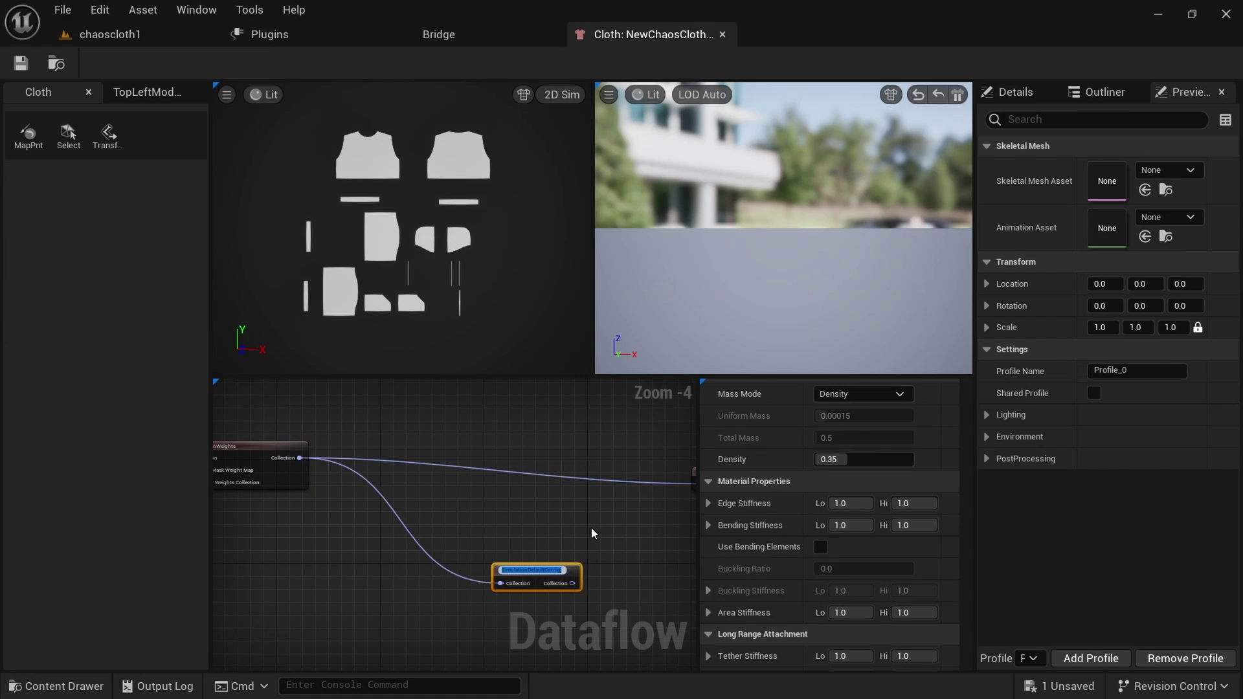
{"action": "right_click_drag", "start_coordinate": [591, 528], "coordinate": [497, 505]}
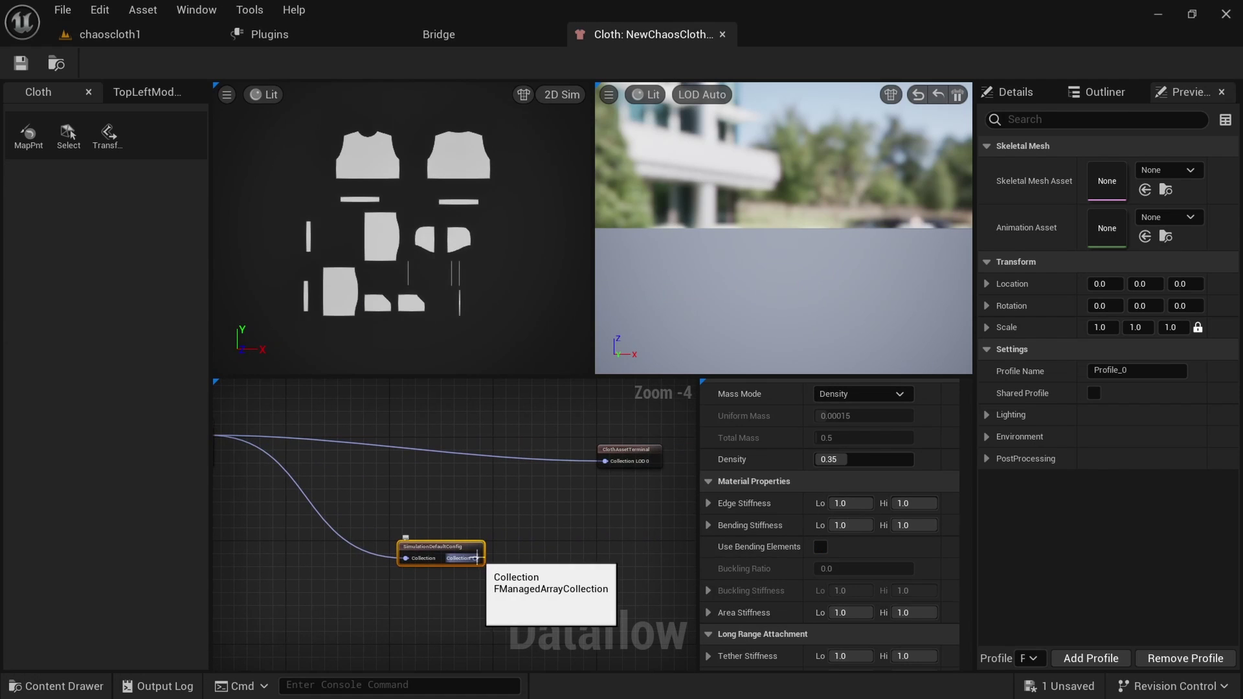
{"action": "left_click_drag", "start_coordinate": [479, 558], "coordinate": [605, 464]}
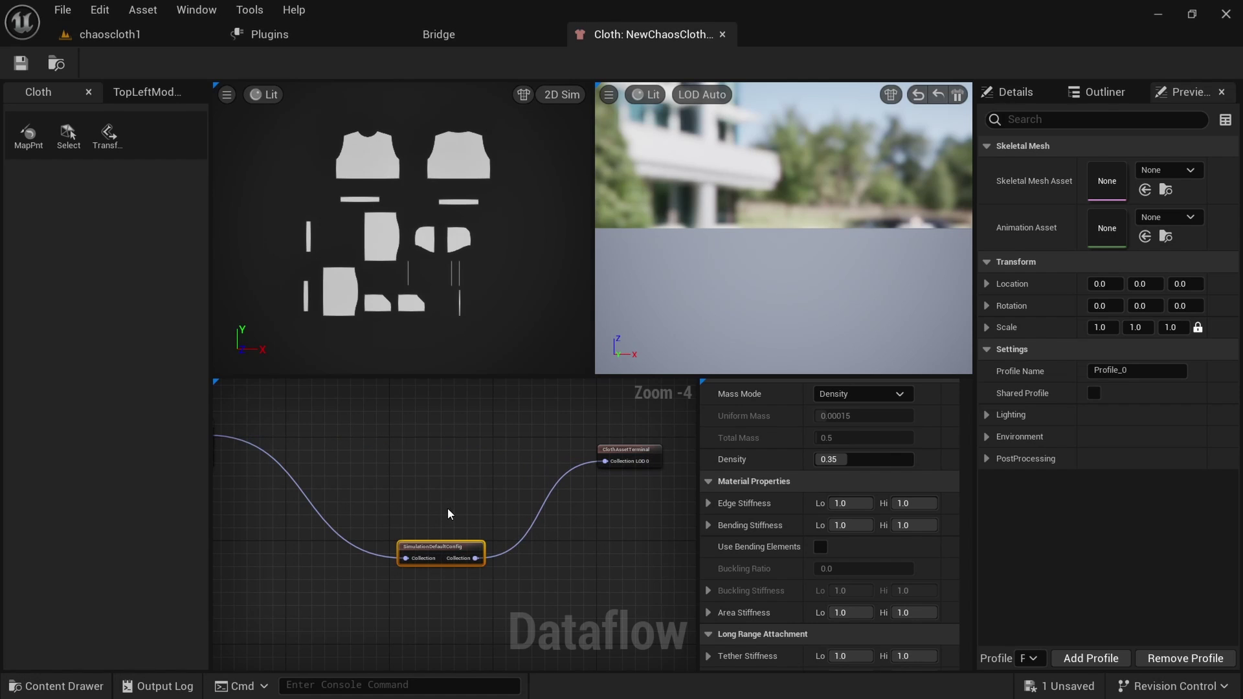
Read the explanation of the Density setting on the SimulationDefaultConfig node for its reference values per fabric type.
{"action": "scroll", "coordinate": [448, 514], "scroll_direction": "up", "scroll_amount": 3}
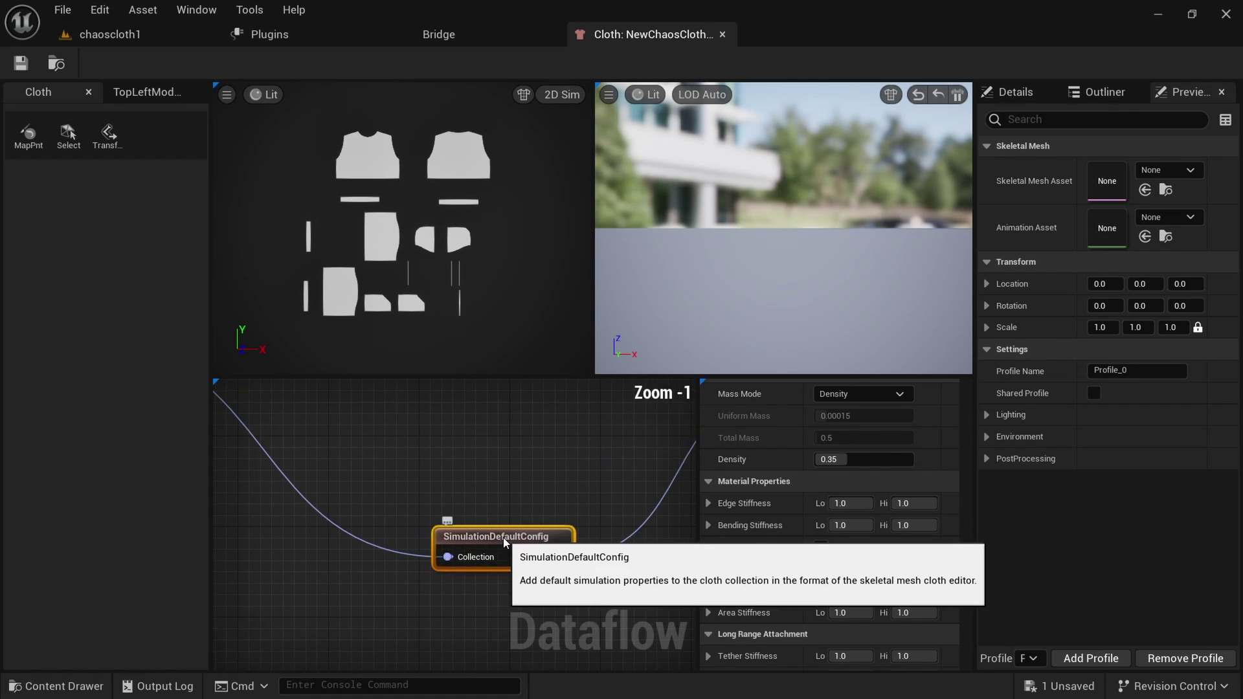
{"action": "scroll", "coordinate": [503, 537], "scroll_direction": "up", "scroll_amount": 1}
{"action": "right_click_drag", "start_coordinate": [530, 489], "coordinate": [478, 467]}
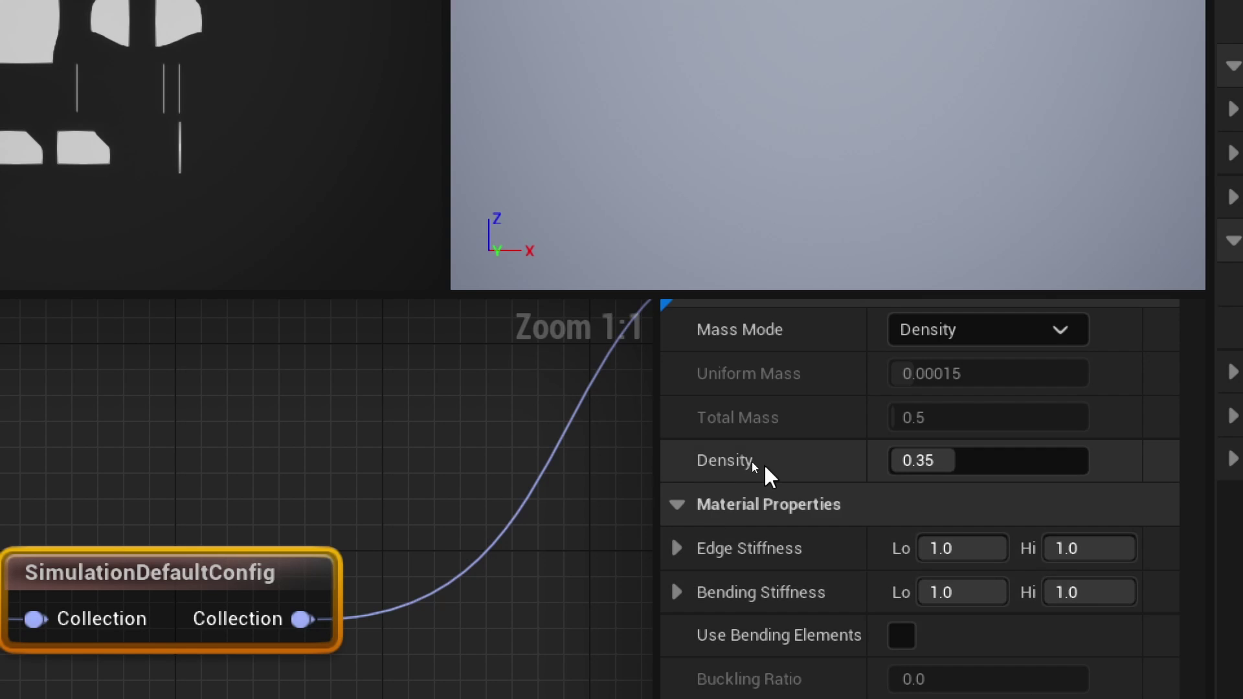
{"action": "mouse_move", "coordinate": [730, 460]}
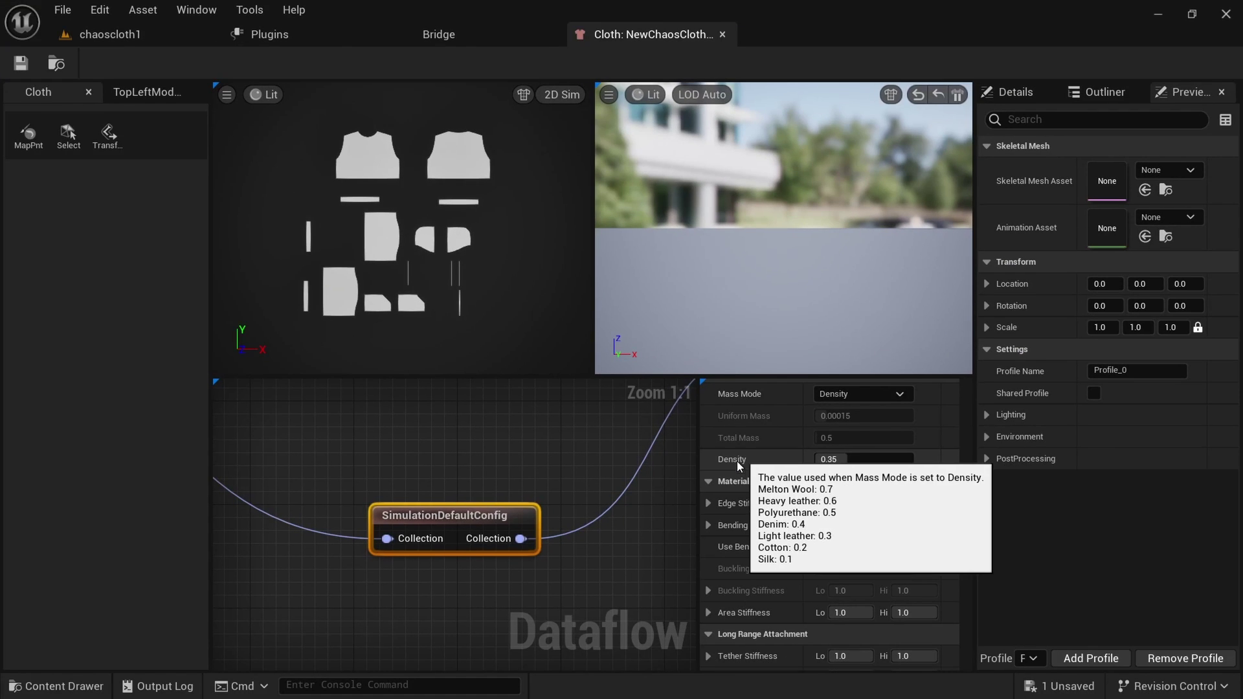
Insert an AddWeightMap node between TransferSkinWeights and SimulationDefaultConfig, linking its Collection input and output to them.
{"action": "scroll", "coordinate": [496, 684], "scroll_direction": "down", "scroll_amount": 4}
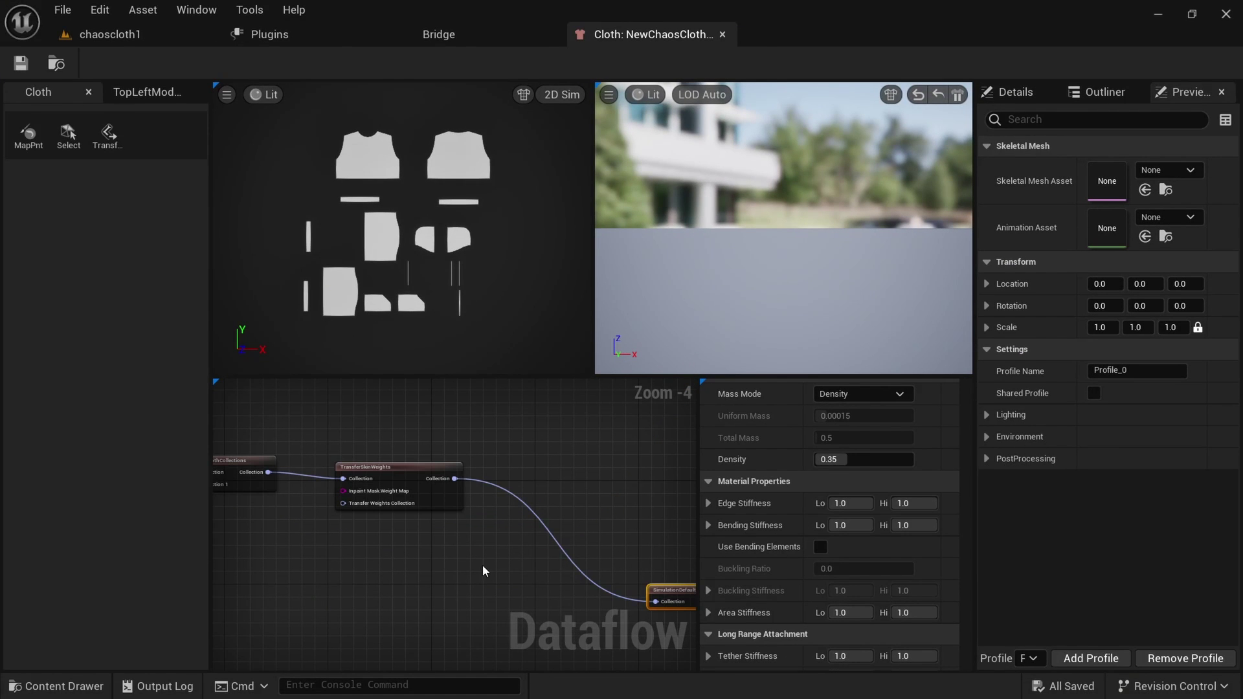
{"action": "right_click_drag", "start_coordinate": [483, 566], "coordinate": [441, 566]}
{"action": "left_click", "coordinate": [375, 468]}
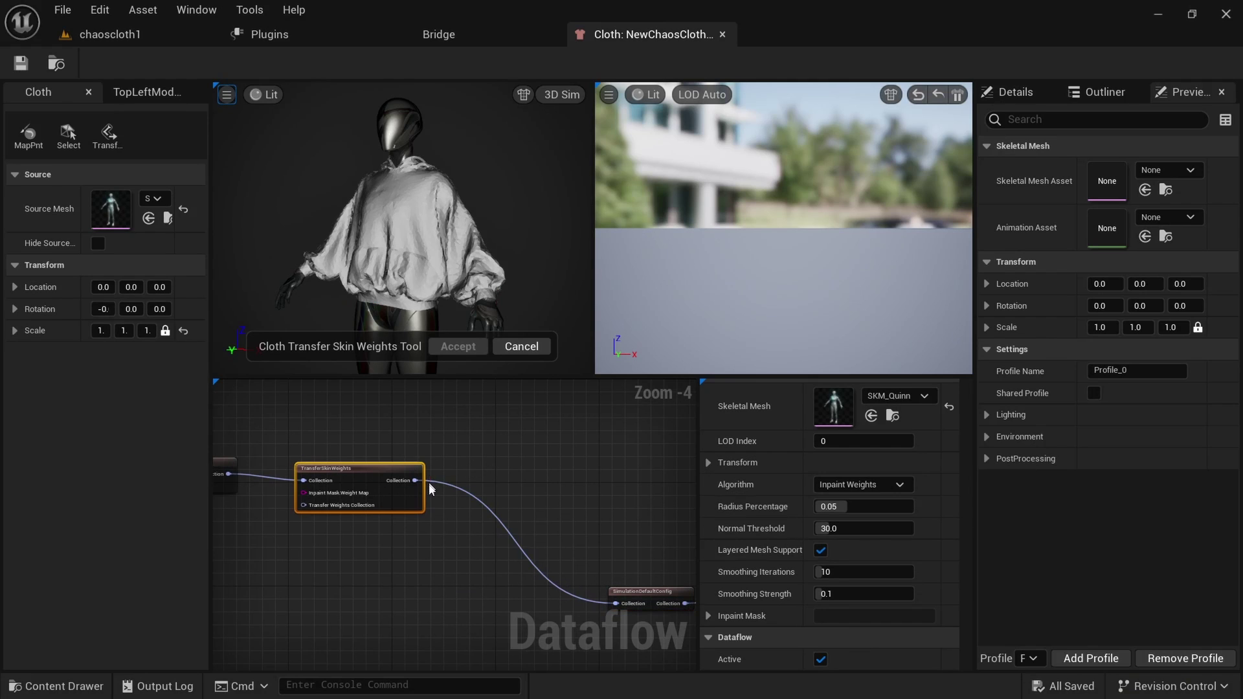
{"action": "left_click", "coordinate": [440, 514]}
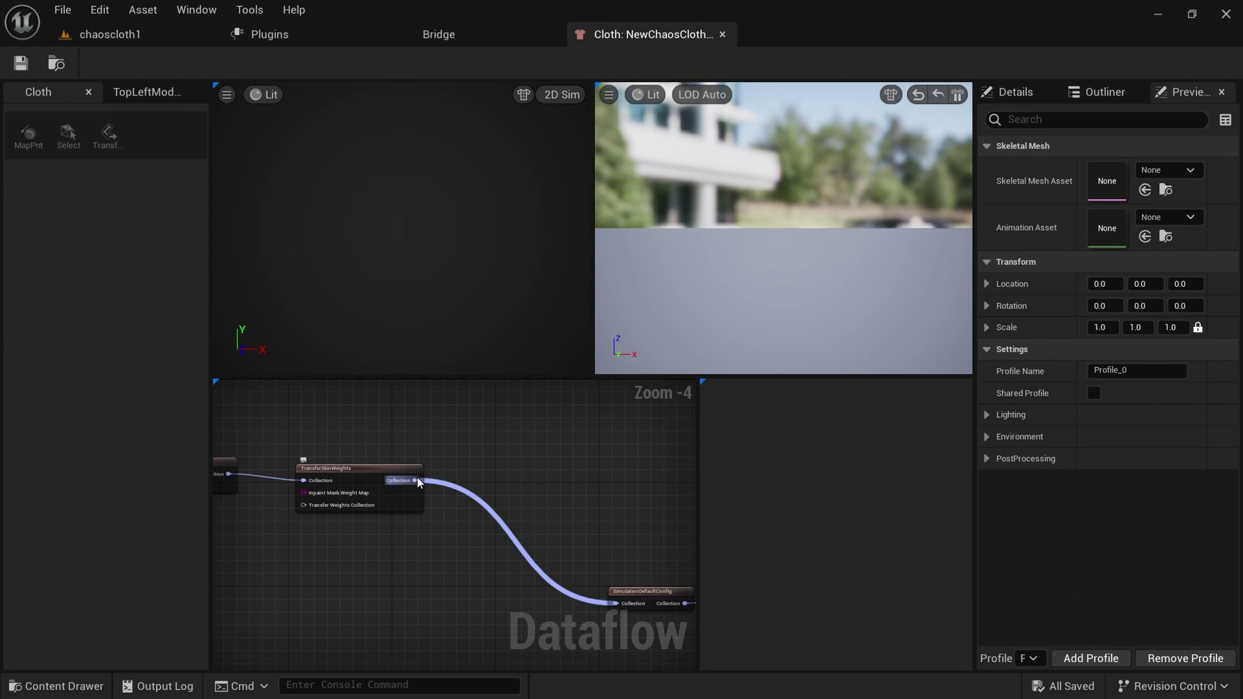
{"action": "left_click_drag", "start_coordinate": [416, 480], "coordinate": [504, 445]}
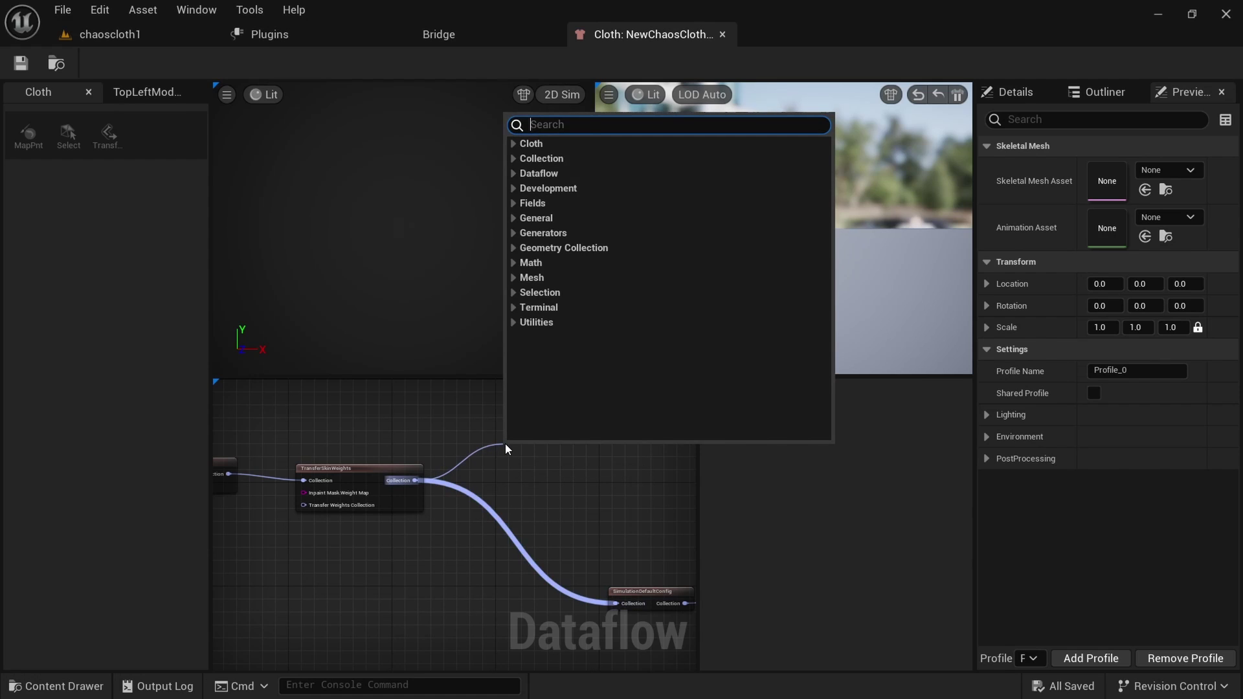
{"action": "type", "text": "addwei"}
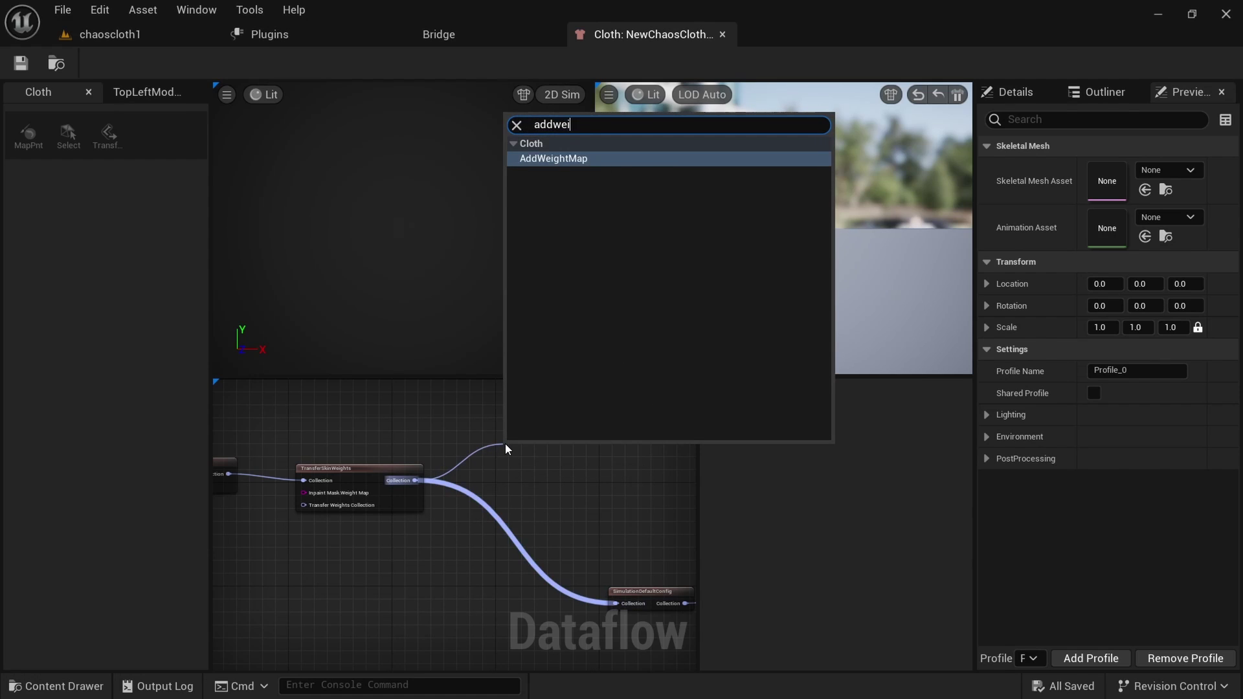
{"action": "left_click", "coordinate": [566, 158]}
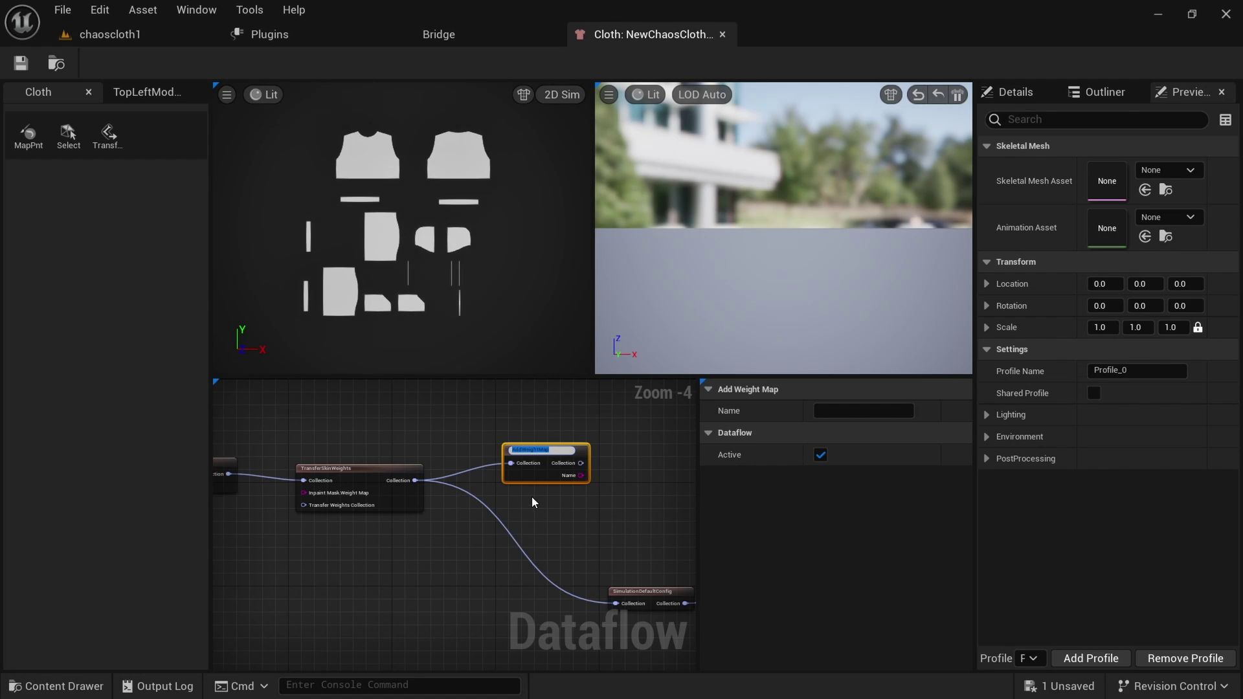
{"action": "left_click", "coordinate": [569, 502]}
{"action": "right_click_drag", "start_coordinate": [518, 510], "coordinate": [406, 509]}
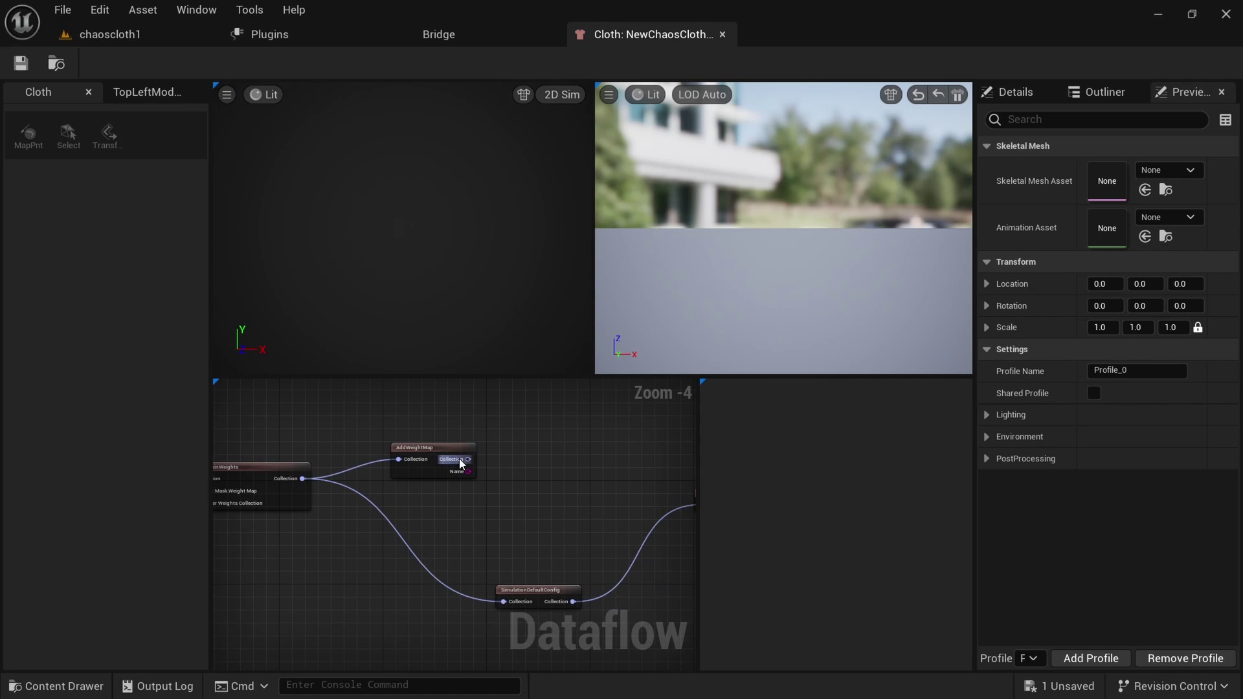
{"action": "left_click_drag", "start_coordinate": [468, 459], "coordinate": [503, 600]}
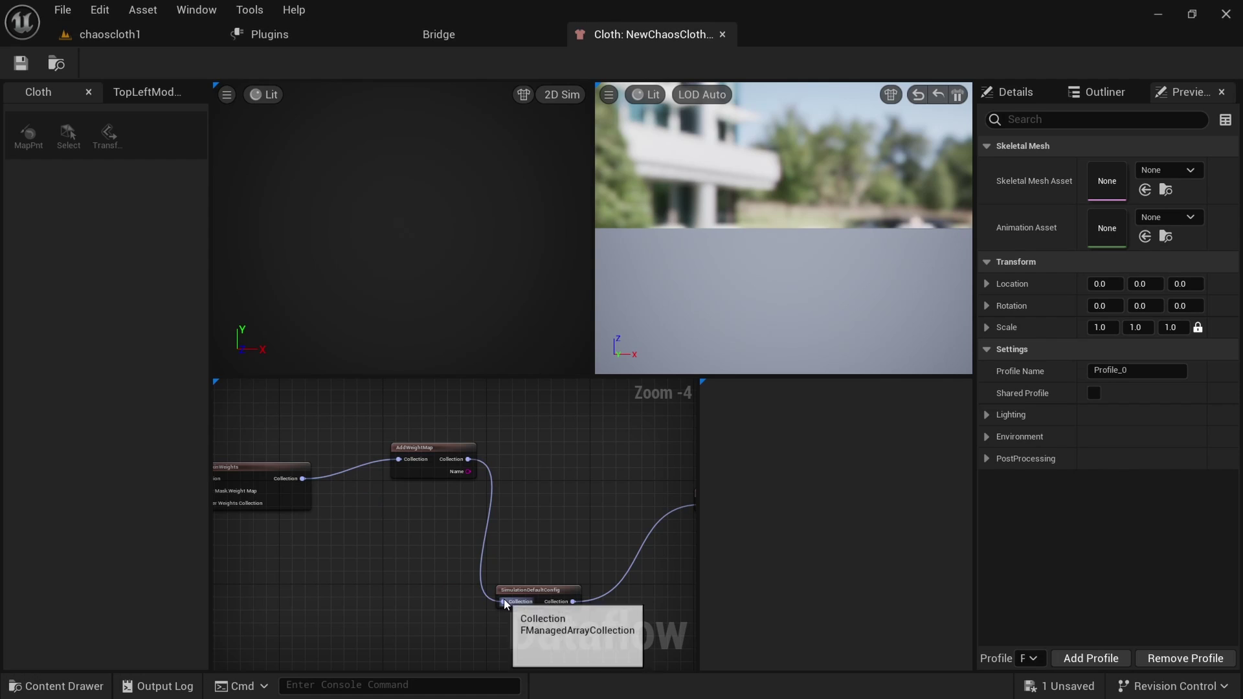
Paint weights over all of the hoodie's 2D pattern pieces for the AddWeightMap node, using brush value 1.0 and strength 0.5.
{"action": "left_click", "coordinate": [429, 445]}
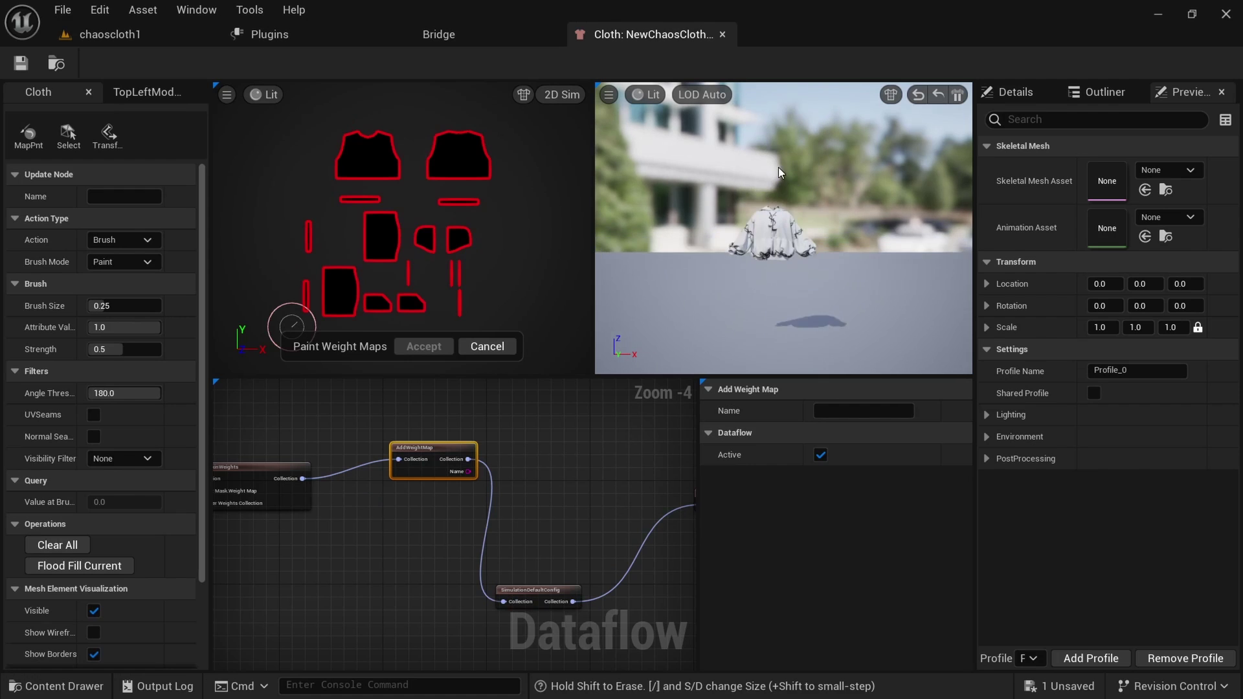
{"action": "scroll", "coordinate": [760, 230], "scroll_direction": "up", "scroll_amount": 5}
{"action": "middle_click_drag", "start_coordinate": [756, 252], "coordinate": [809, 194]}
{"action": "left_click_drag", "start_coordinate": [809, 223], "coordinate": [785, 272], "text": "alt"}
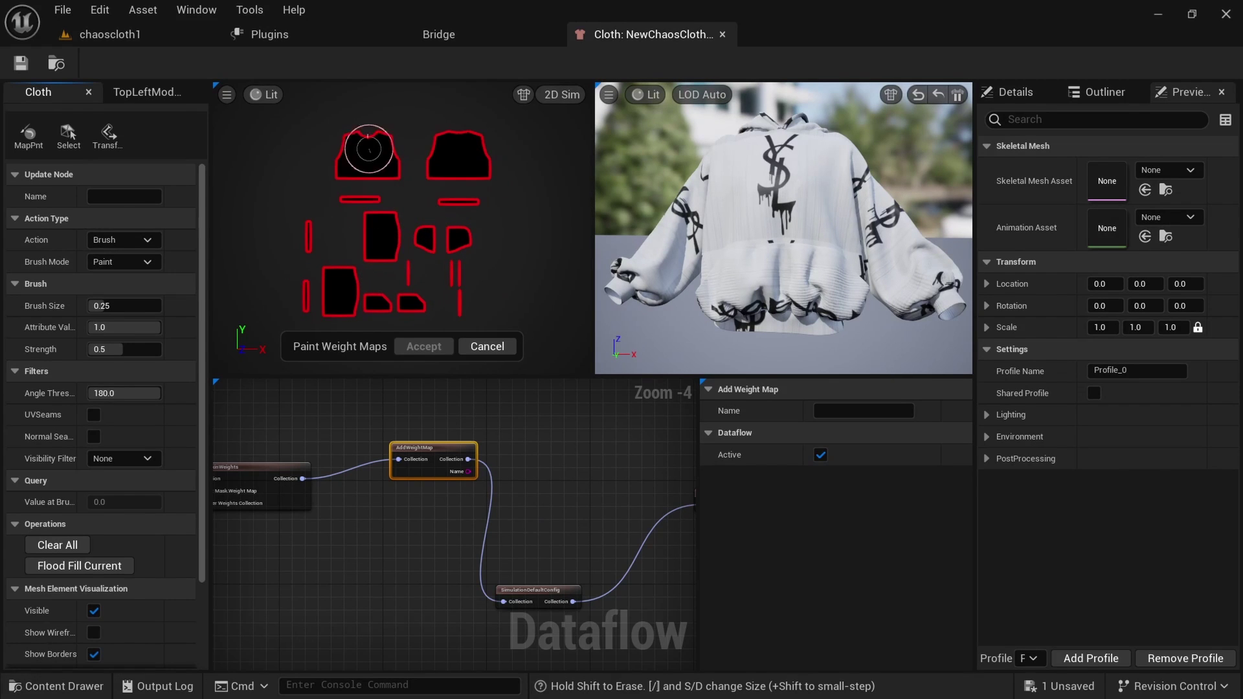
{"action": "mouse_move", "coordinate": [353, 149]}
{"action": "left_mouse_down"}
{"action": "mouse_move", "coordinate": [378, 165]}
{"action": "mouse_move", "coordinate": [453, 162]}
{"action": "mouse_move", "coordinate": [456, 144]}
{"action": "mouse_move", "coordinate": [474, 191]}
{"action": "mouse_move", "coordinate": [447, 252]}
{"action": "mouse_move", "coordinate": [486, 200]}
{"action": "mouse_move", "coordinate": [354, 212]}
{"action": "mouse_move", "coordinate": [382, 249]}
{"action": "left_mouse_up"}
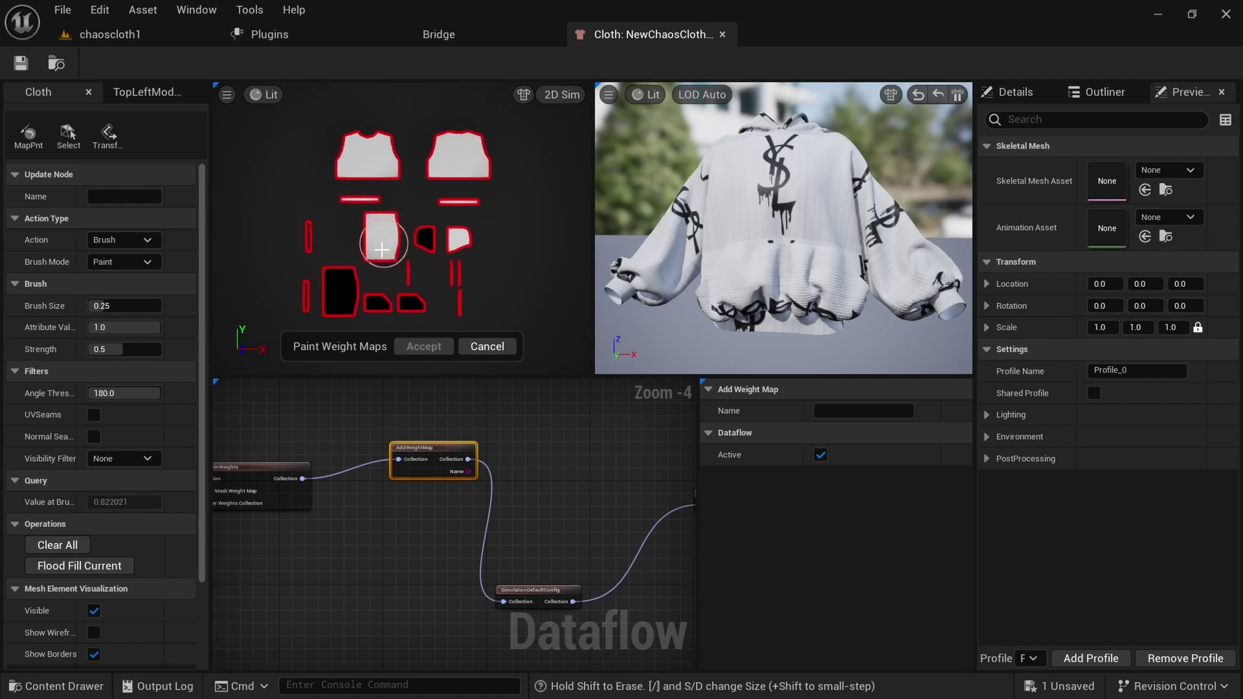
{"action": "mouse_move", "coordinate": [407, 209]}
{"action": "left_mouse_down"}
{"action": "mouse_move", "coordinate": [430, 238]}
{"action": "mouse_move", "coordinate": [418, 301]}
{"action": "mouse_move", "coordinate": [362, 295]}
{"action": "mouse_move", "coordinate": [371, 304]}
{"action": "mouse_move", "coordinate": [346, 283]}
{"action": "left_mouse_up"}
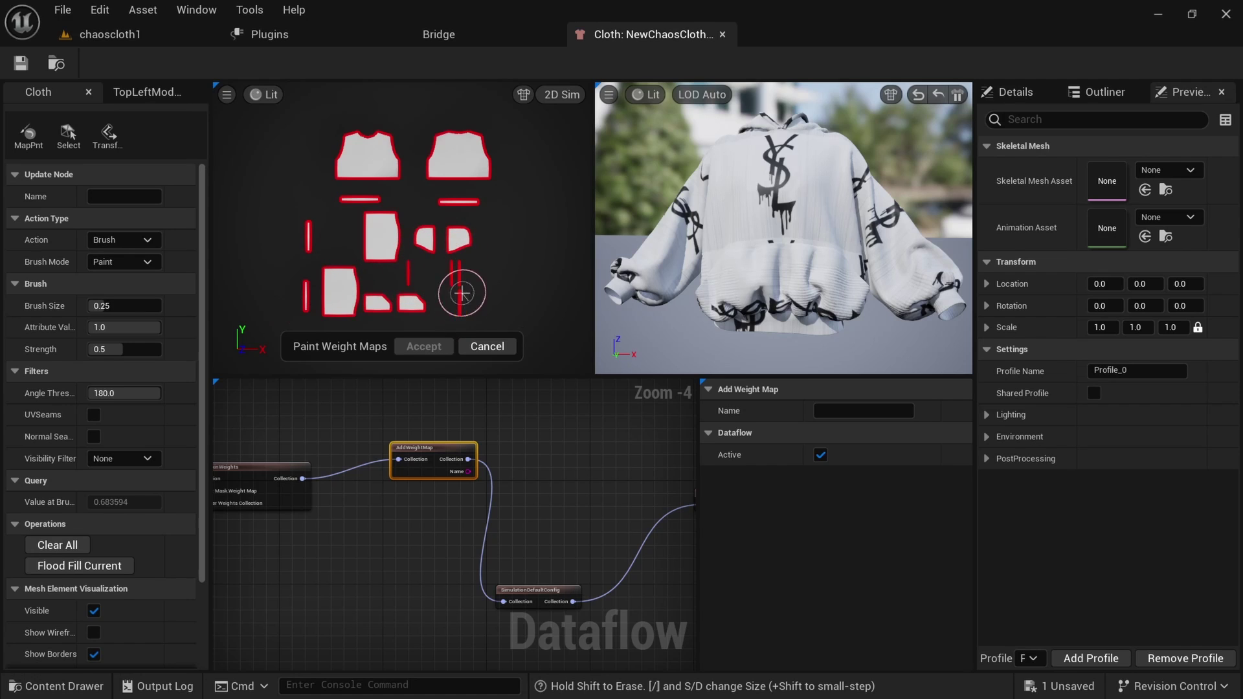
{"action": "left_click_drag", "start_coordinate": [454, 284], "coordinate": [456, 279]}
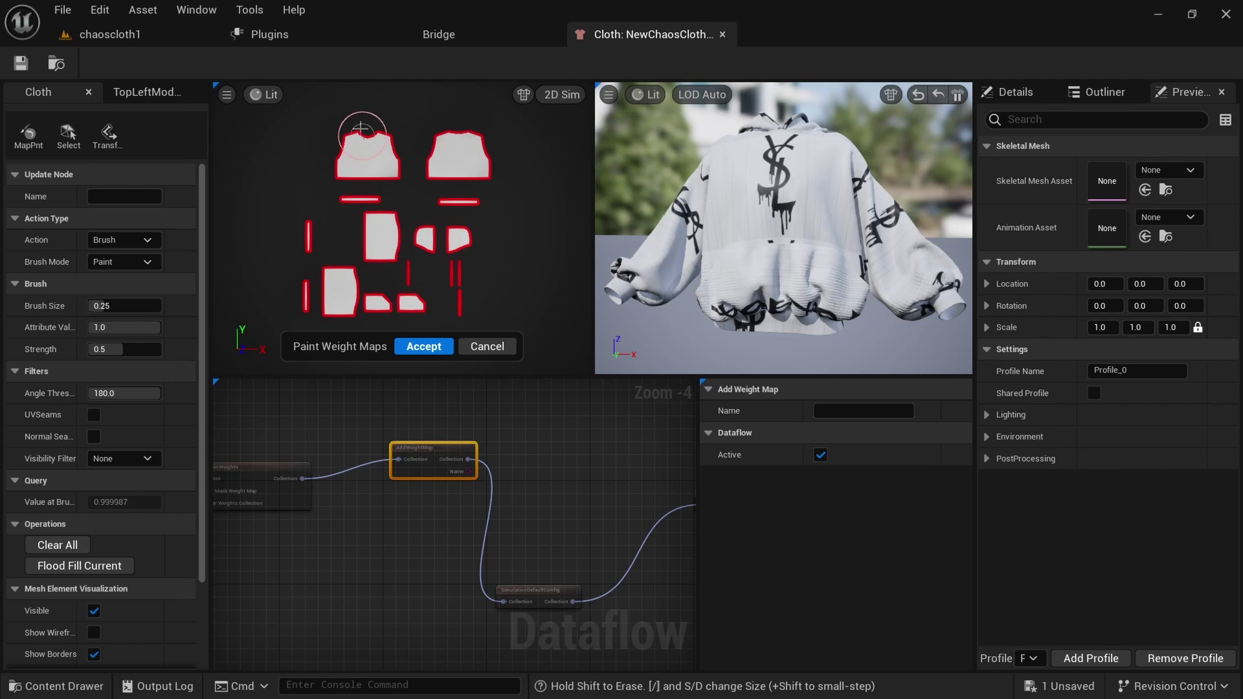
Check the painted weights on the hoodie in 3D Sim view and touch up one sleeve cuff with brush value 1.0.
{"action": "left_click", "coordinate": [546, 104]}
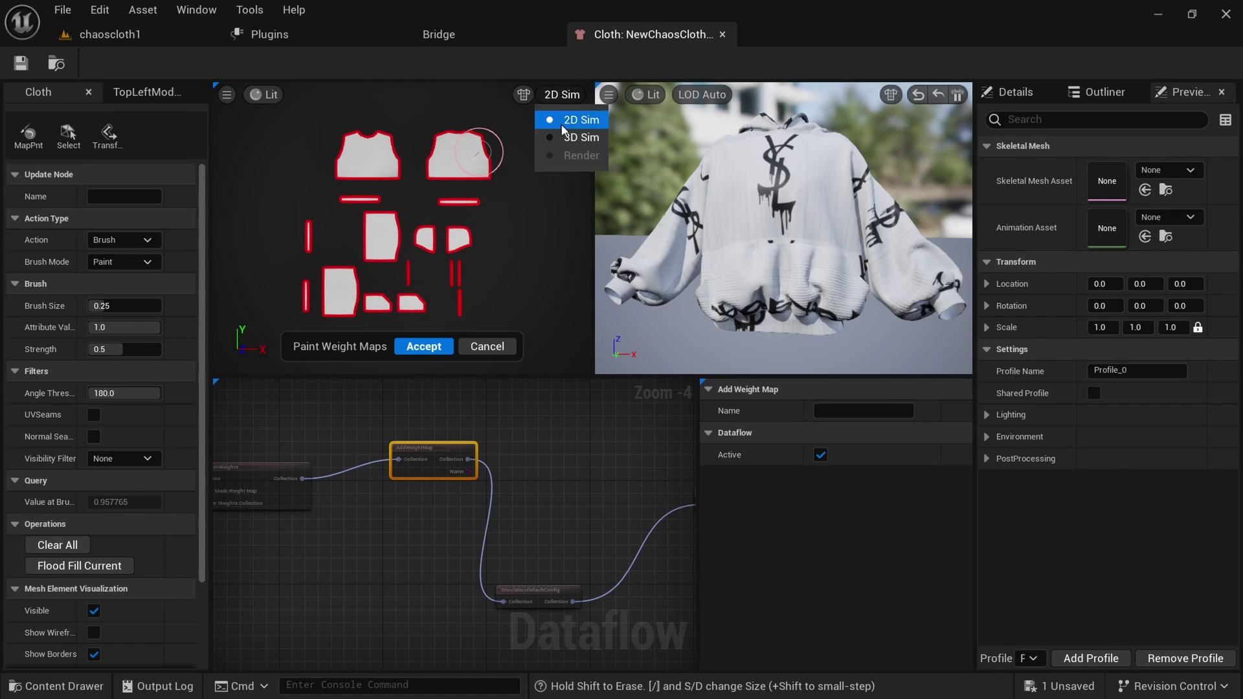
{"action": "left_click", "coordinate": [564, 143]}
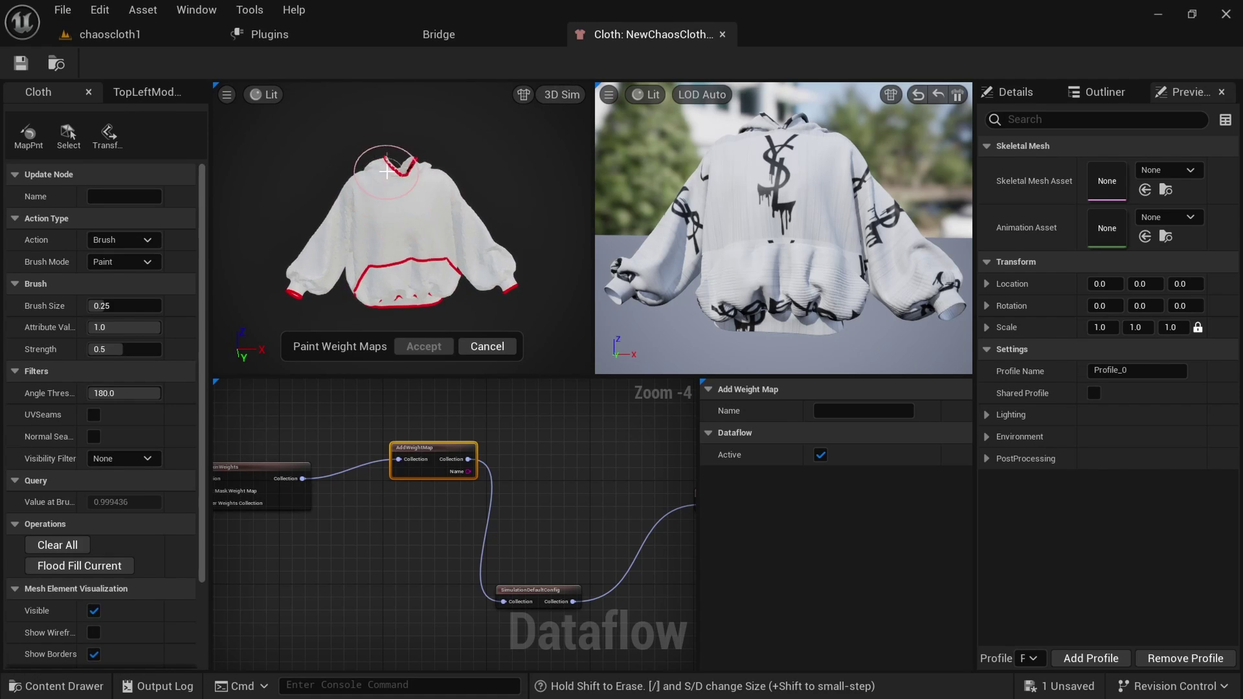
{"action": "scroll", "coordinate": [386, 171], "scroll_direction": "up", "scroll_amount": 5}
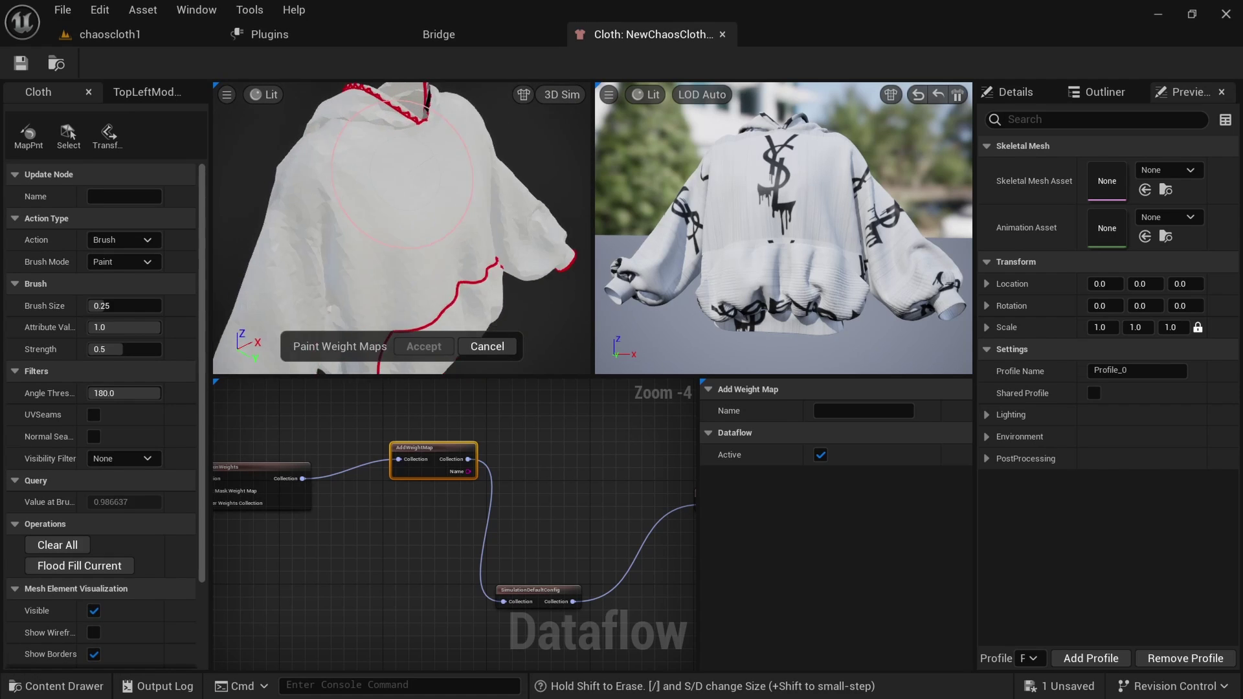
{"action": "mouse_move", "coordinate": [401, 178]}
{"action": "left_mouse_down", "text": "alt"}
{"action": "mouse_move", "coordinate": [350, 169]}
{"action": "mouse_move", "coordinate": [495, 130]}
{"action": "left_mouse_up", "text": "alt"}
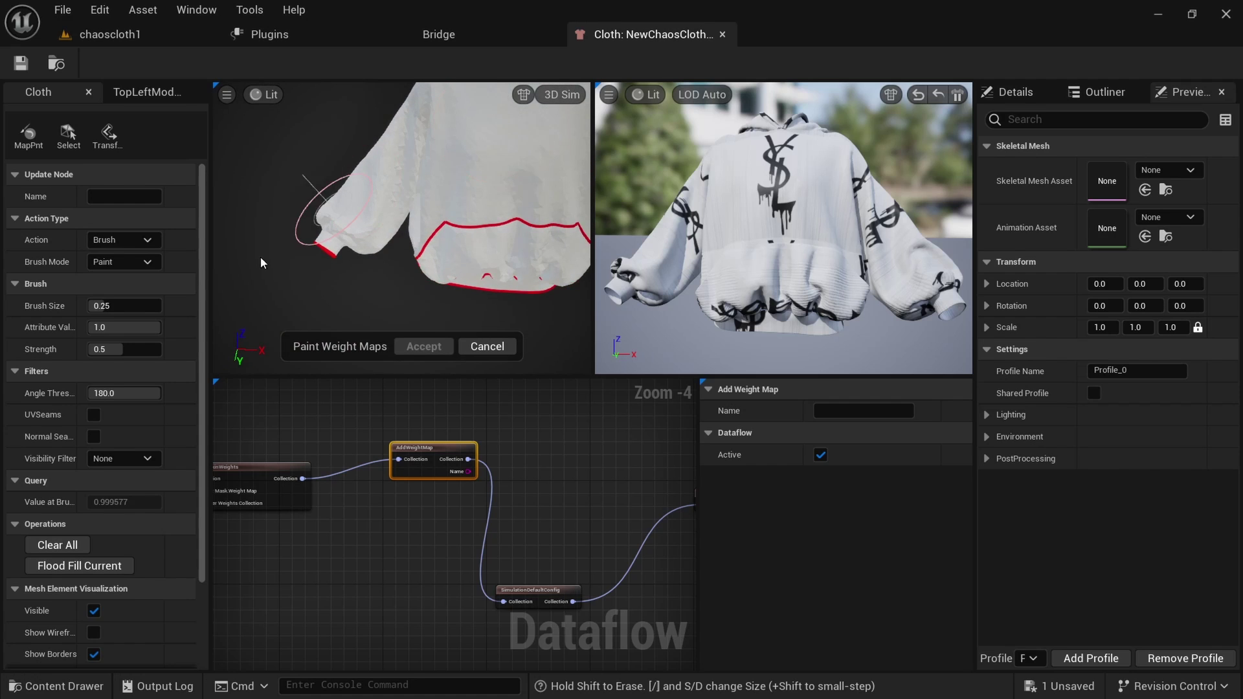
{"action": "scroll", "coordinate": [299, 262], "scroll_direction": "up", "scroll_amount": 5}
{"action": "scroll", "coordinate": [299, 263], "scroll_direction": "down", "scroll_amount": 5}
{"action": "scroll", "coordinate": [300, 262], "scroll_direction": "up", "scroll_amount": 5}
{"action": "scroll", "coordinate": [300, 262], "scroll_direction": "down", "scroll_amount": 5}
{"action": "mouse_move", "coordinate": [300, 262]}
{"action": "middle_mouse_down"}
{"action": "mouse_move", "coordinate": [263, 288]}
{"action": "mouse_move", "coordinate": [292, 261]}
{"action": "middle_mouse_up"}
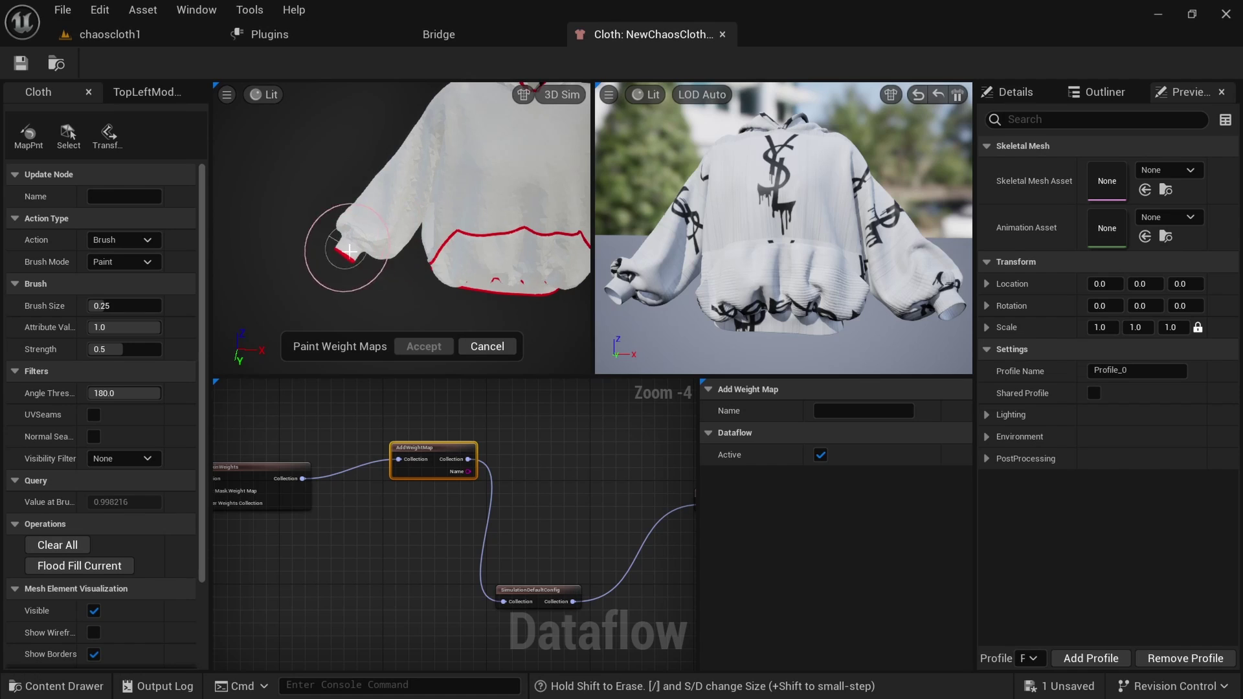
{"action": "left_click", "coordinate": [349, 251]}
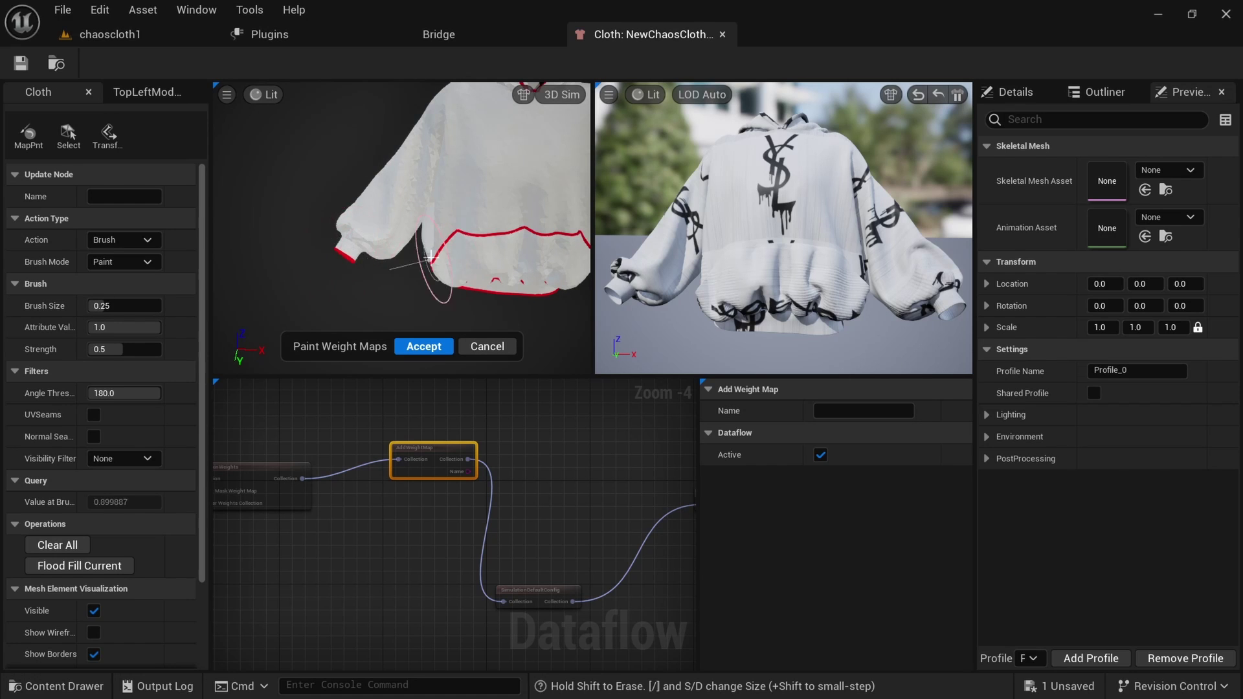
{"action": "mouse_move", "coordinate": [424, 268]}
{"action": "middle_mouse_down"}
{"action": "mouse_move", "coordinate": [259, 369]}
{"action": "mouse_move", "coordinate": [323, 334]}
{"action": "middle_mouse_up"}
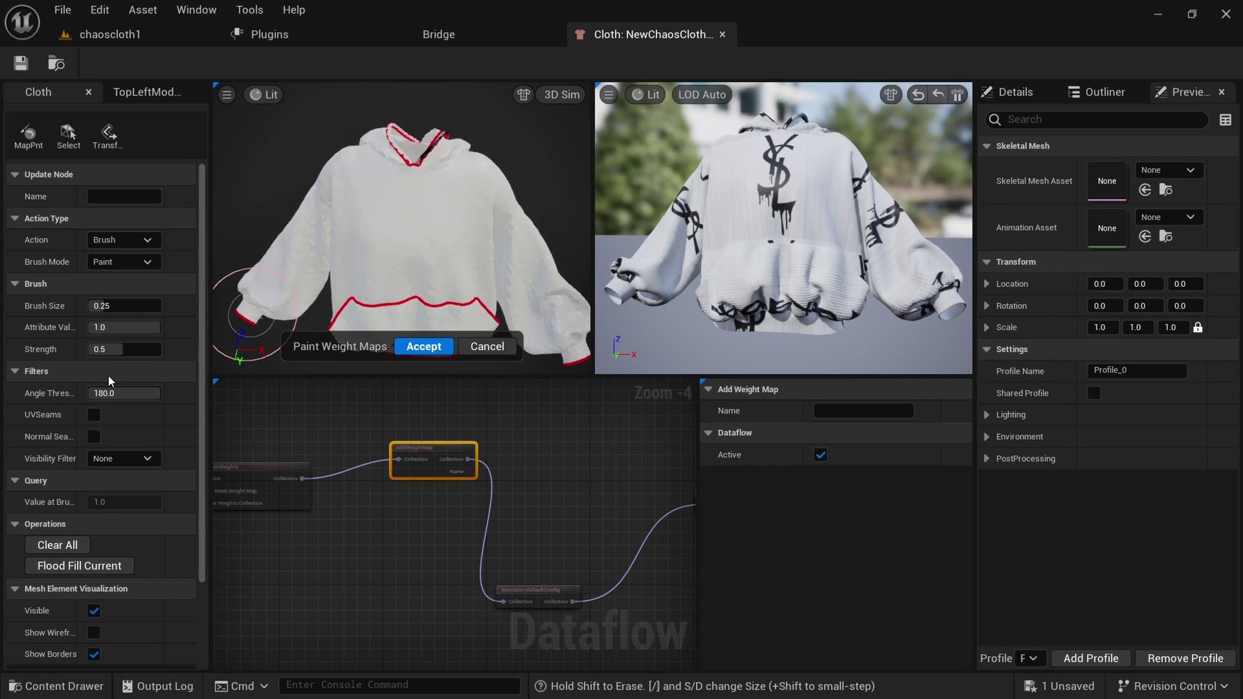
In 2D Sim view, paint the front piece's neckline with brush size 0.01891 and attribute value 0.0.
{"action": "left_click", "coordinate": [558, 96]}
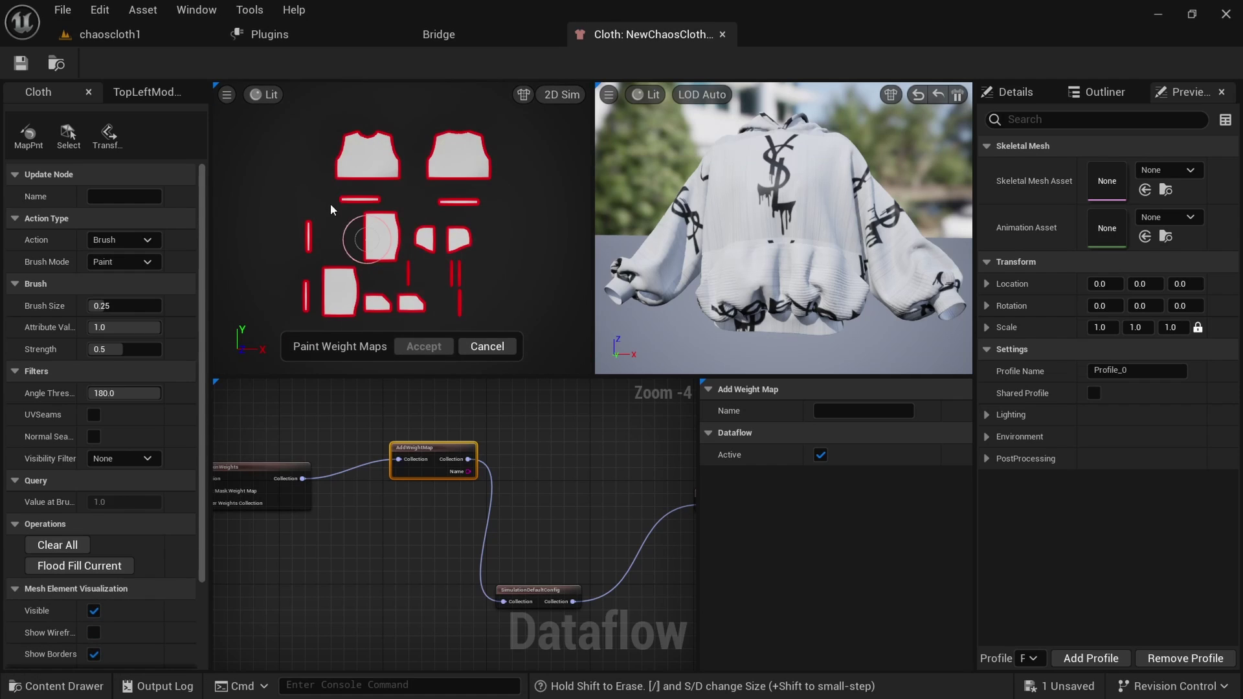
{"action": "scroll", "coordinate": [354, 126], "scroll_direction": "up", "scroll_amount": 6}
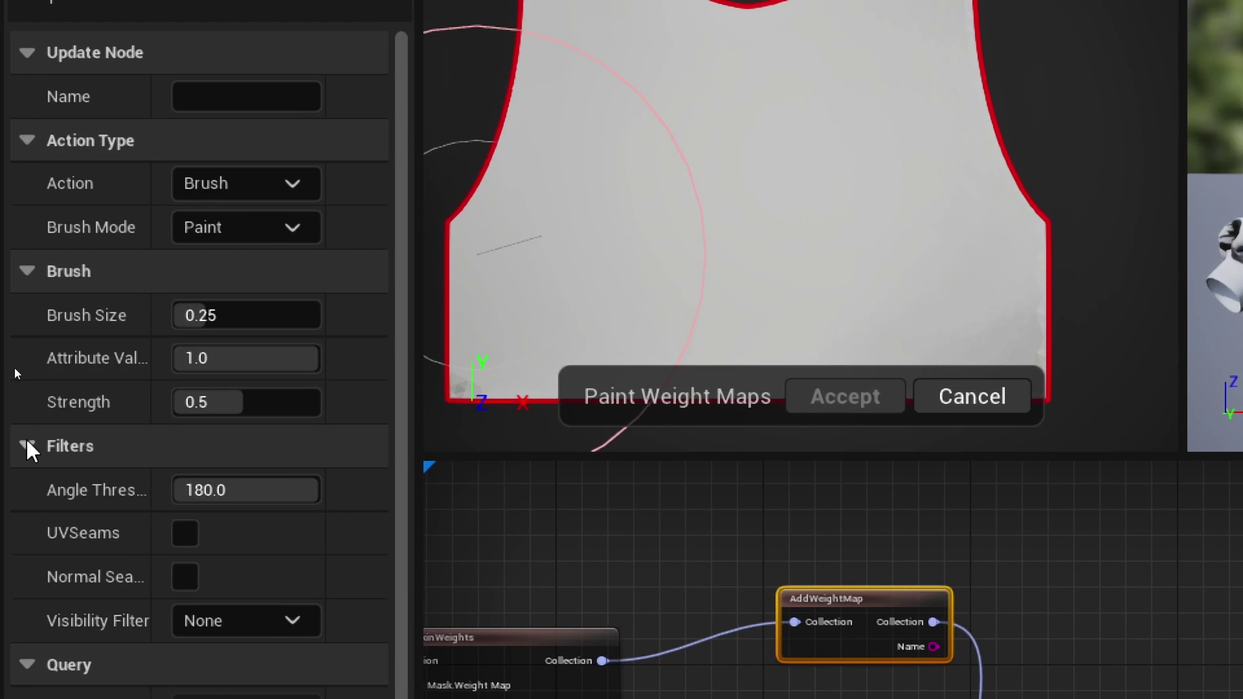
{"action": "left_click_drag", "start_coordinate": [236, 315], "coordinate": [155, 316]}
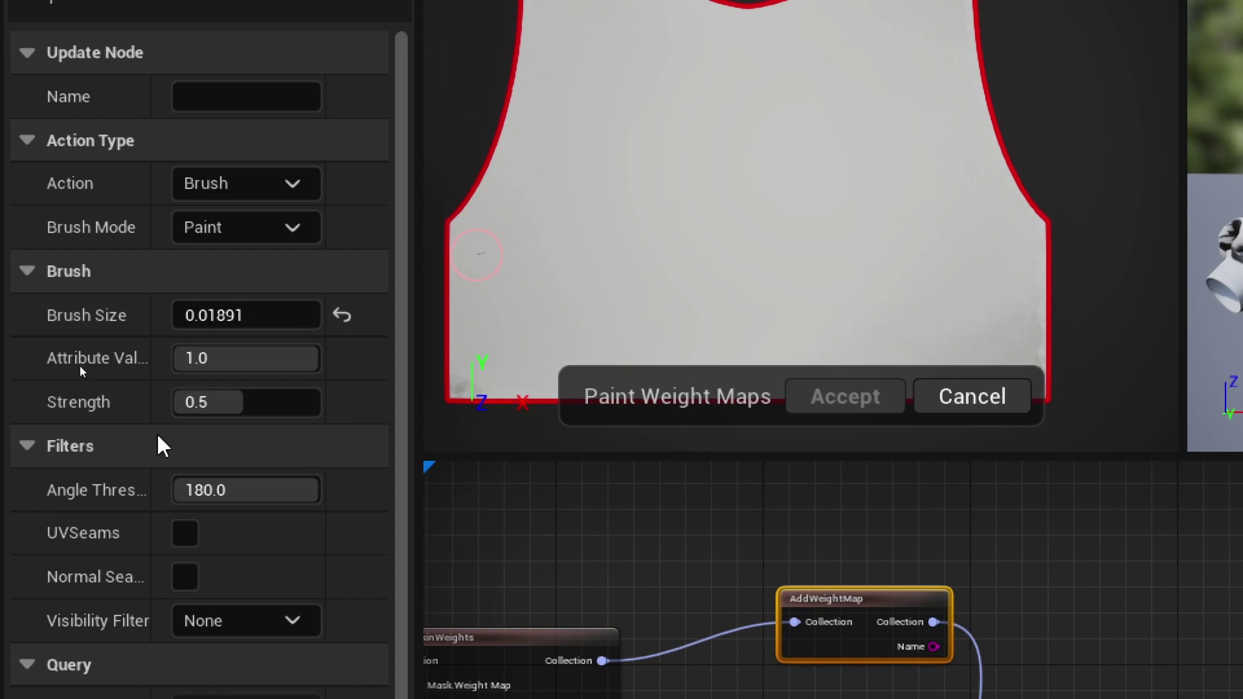
{"action": "left_click", "coordinate": [195, 356]}
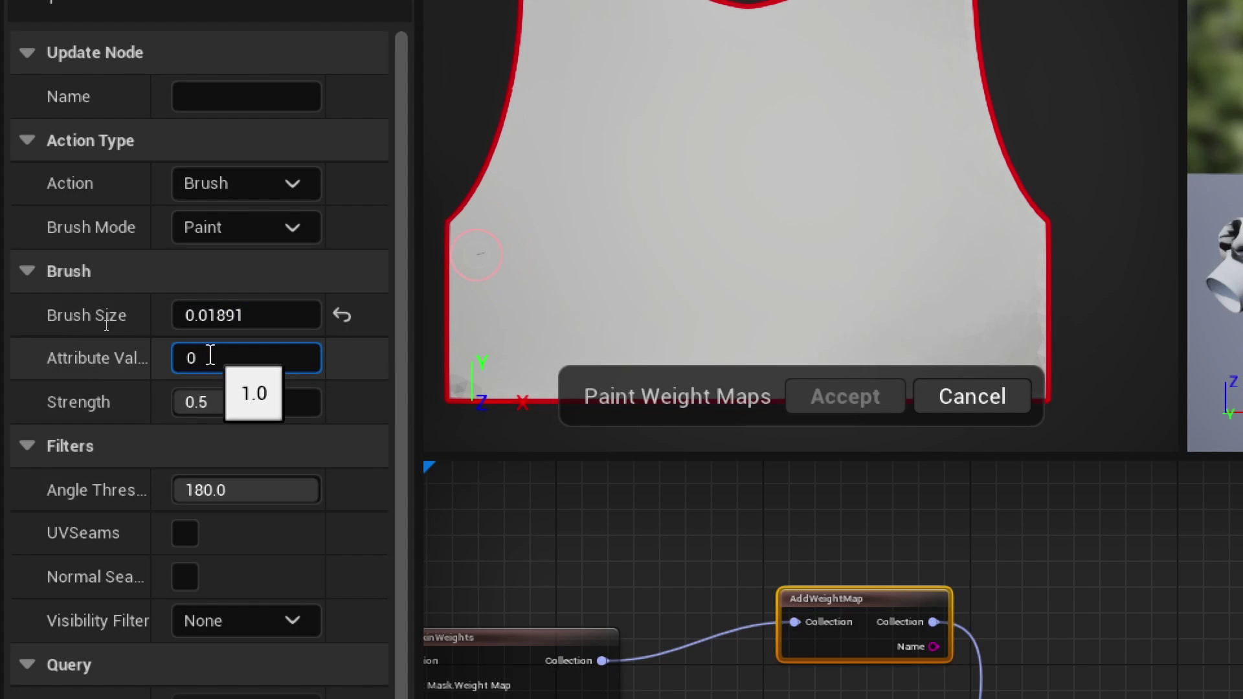
{"action": "type", "text": "0"}
{"action": "key", "text": "Return"}
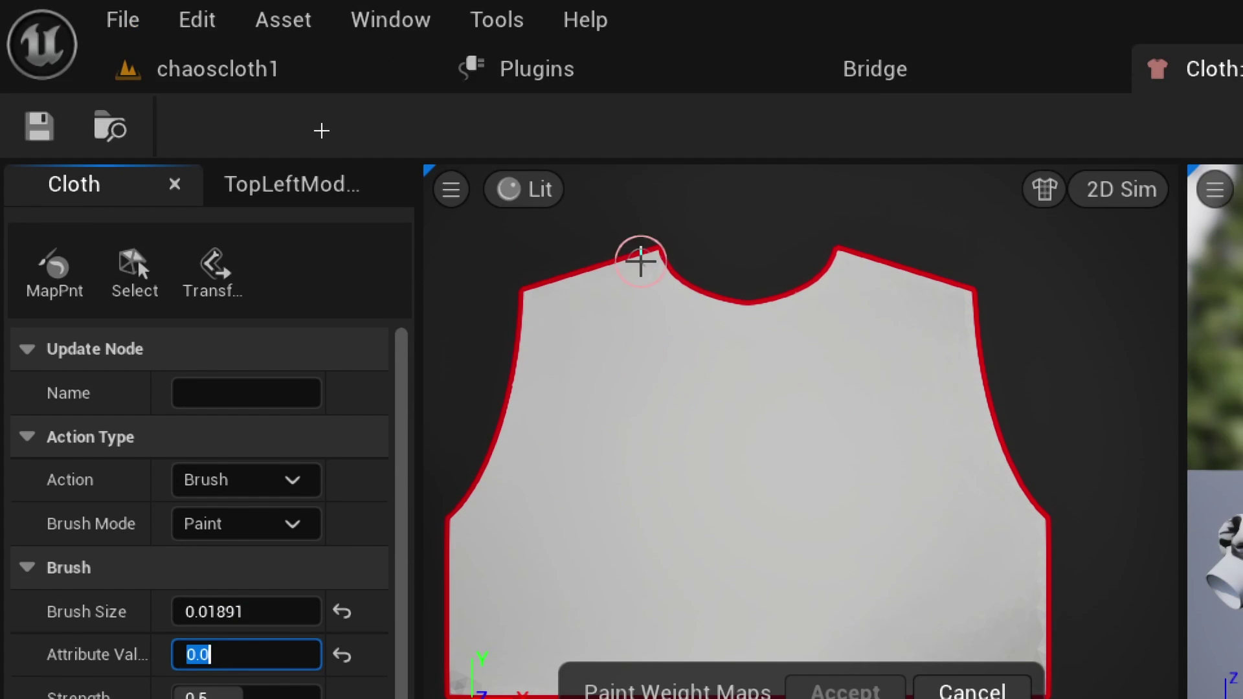
{"action": "mouse_move", "coordinate": [651, 262]}
{"action": "left_mouse_down"}
{"action": "mouse_move", "coordinate": [691, 297]}
{"action": "mouse_move", "coordinate": [757, 297]}
{"action": "mouse_move", "coordinate": [749, 311]}
{"action": "mouse_move", "coordinate": [785, 306]}
{"action": "mouse_move", "coordinate": [837, 266]}
{"action": "left_mouse_up"}
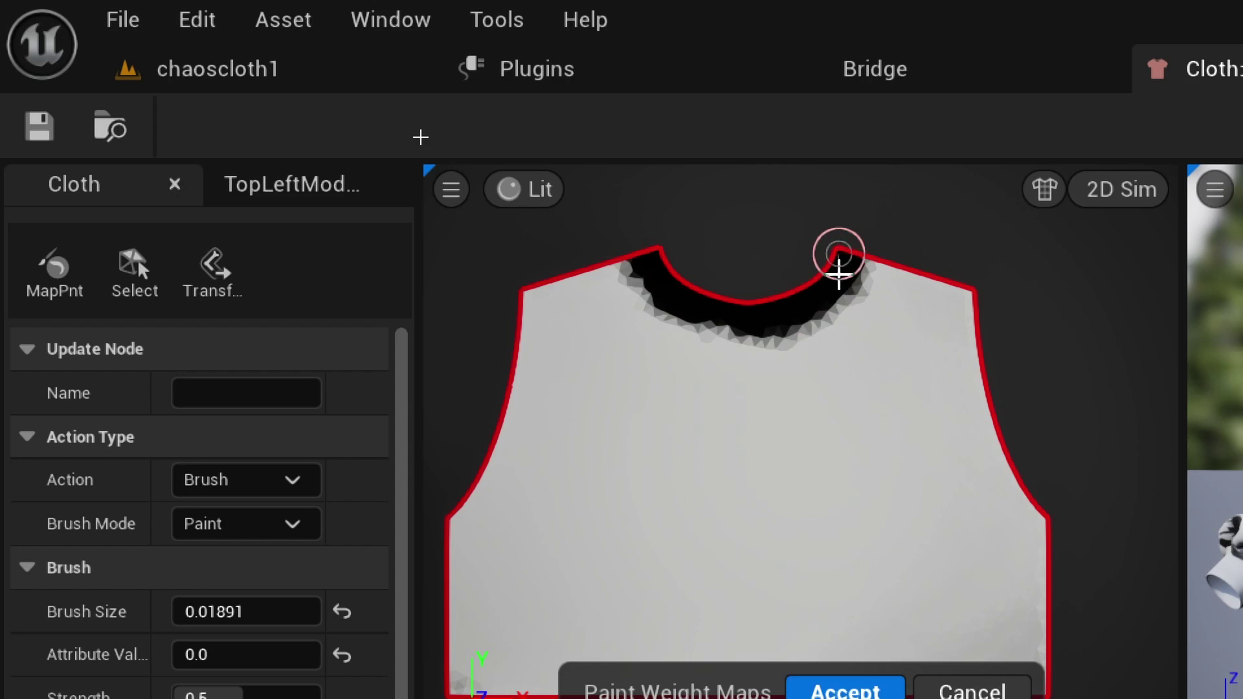
Paint the back piece's neckline with attribute value 0.0.
{"action": "scroll", "coordinate": [842, 455], "scroll_direction": "down", "scroll_amount": 3}
{"action": "scroll", "coordinate": [842, 455], "scroll_direction": "down", "scroll_amount": 1}
{"action": "scroll", "coordinate": [1000, 441], "scroll_direction": "down", "scroll_amount": 2}
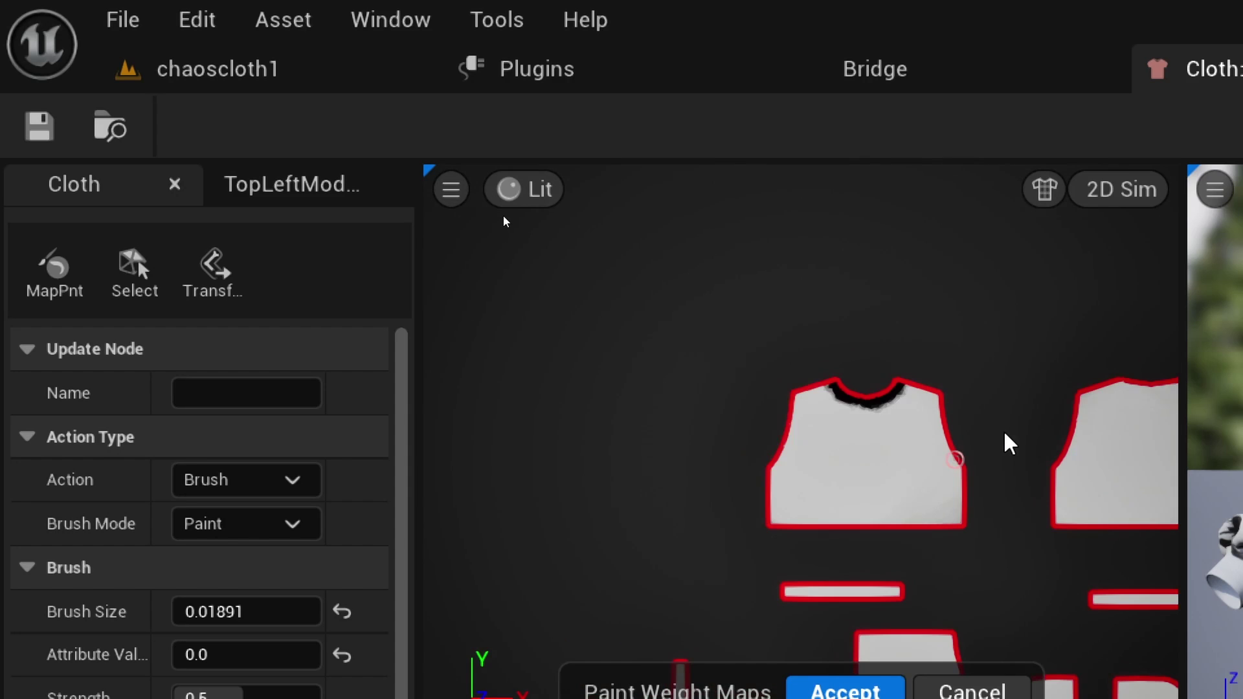
{"action": "scroll", "coordinate": [1091, 388], "scroll_direction": "up", "scroll_amount": 4}
{"action": "scroll", "coordinate": [535, 400], "scroll_direction": "down", "scroll_amount": 3}
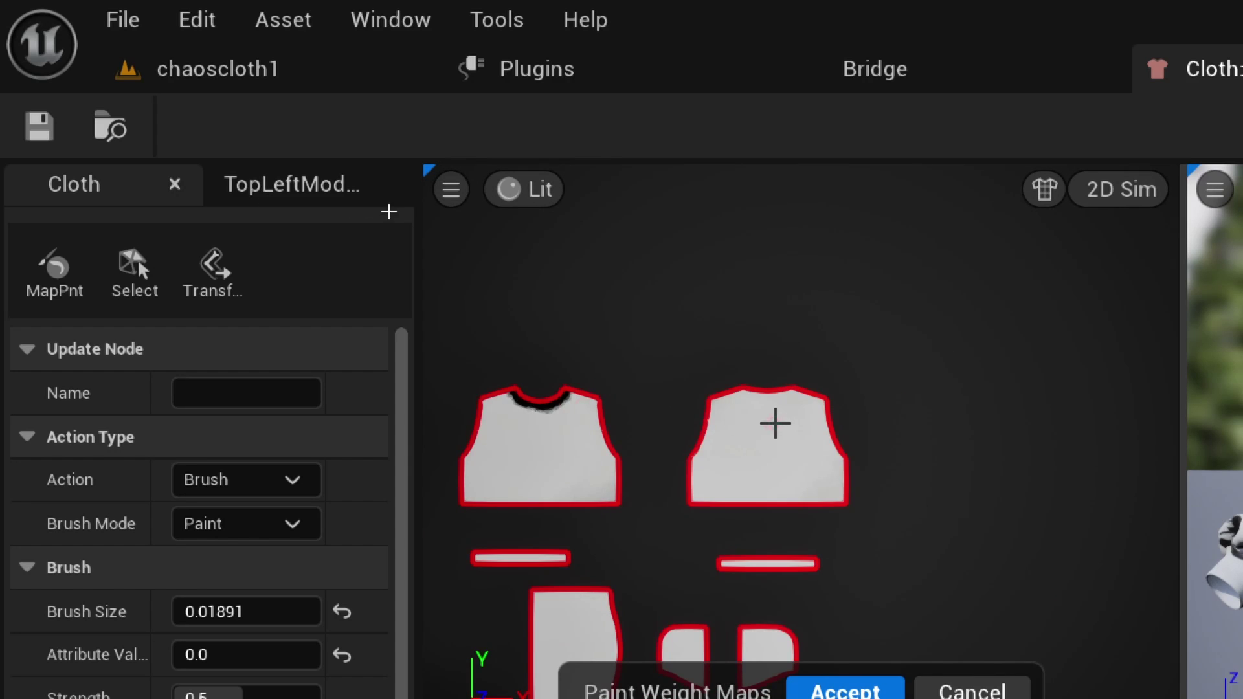
{"action": "scroll", "coordinate": [774, 421], "scroll_direction": "up", "scroll_amount": 4}
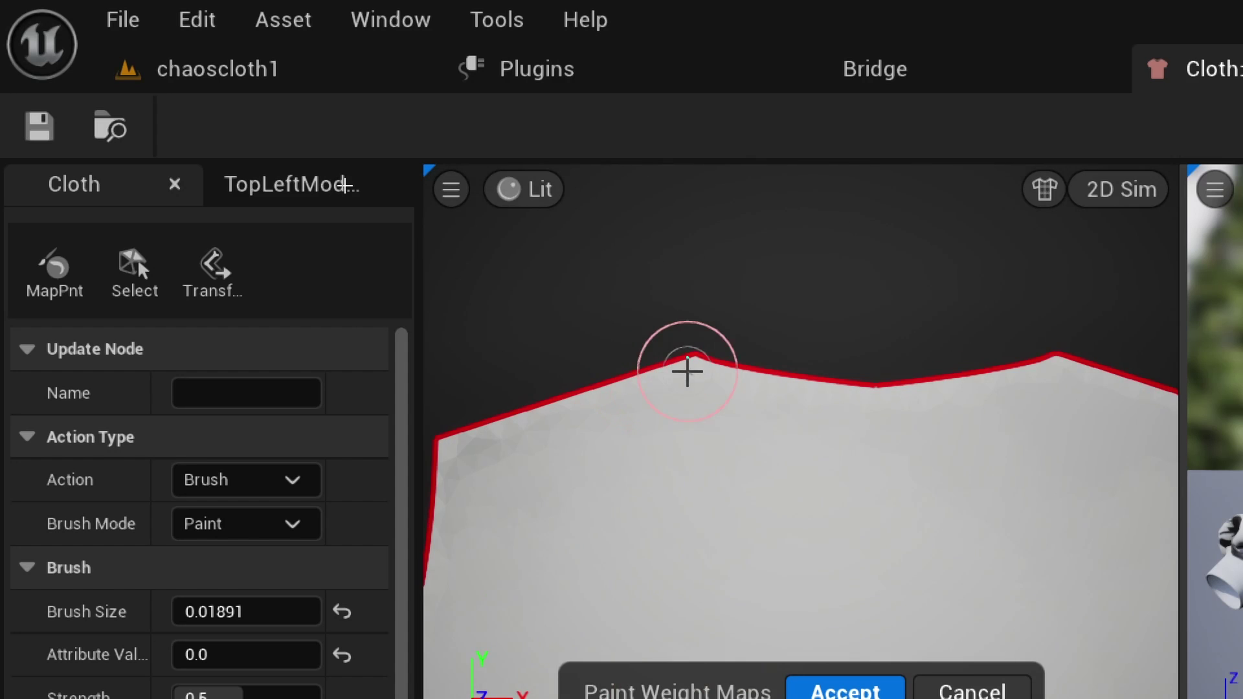
{"action": "mouse_move", "coordinate": [689, 369]}
{"action": "left_mouse_down"}
{"action": "mouse_move", "coordinate": [744, 391]}
{"action": "mouse_move", "coordinate": [966, 397]}
{"action": "mouse_move", "coordinate": [1032, 366]}
{"action": "left_mouse_up"}
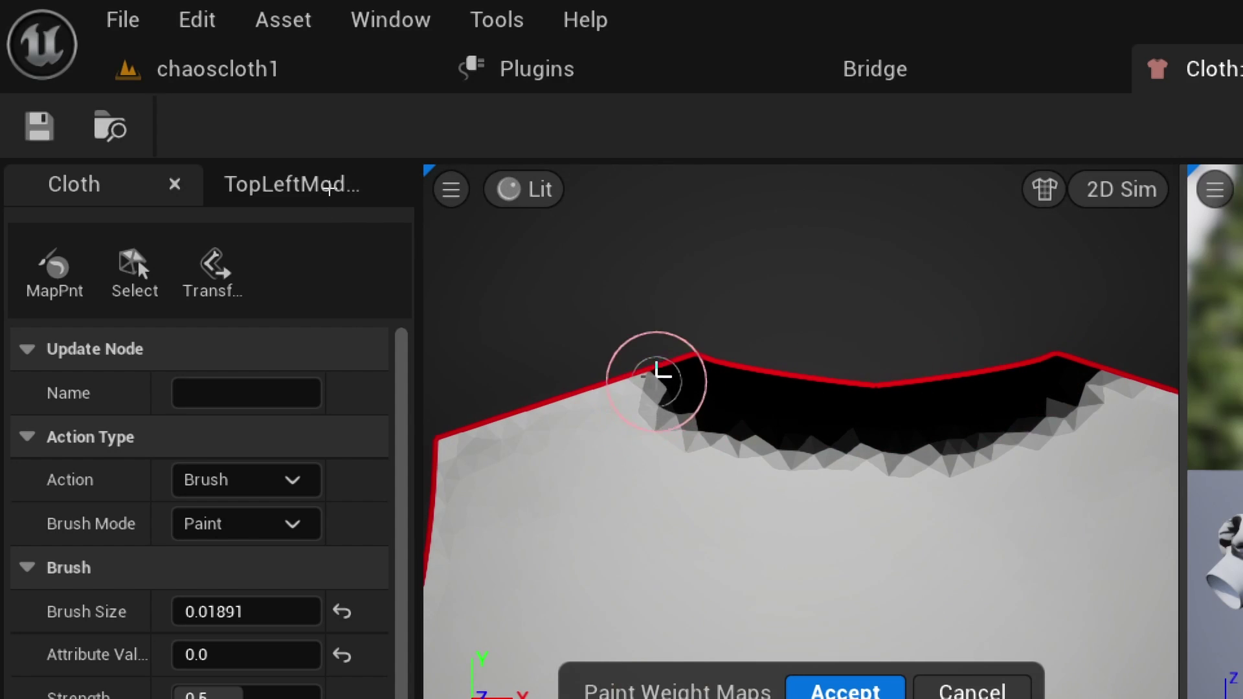
Paint the two narrow vertical cuff strips beside the sleeve pieces entirely with attribute value 0.0.
{"action": "scroll", "coordinate": [655, 370], "scroll_direction": "down", "scroll_amount": 5}
{"action": "scroll", "coordinate": [669, 538], "scroll_direction": "down", "scroll_amount": 6}
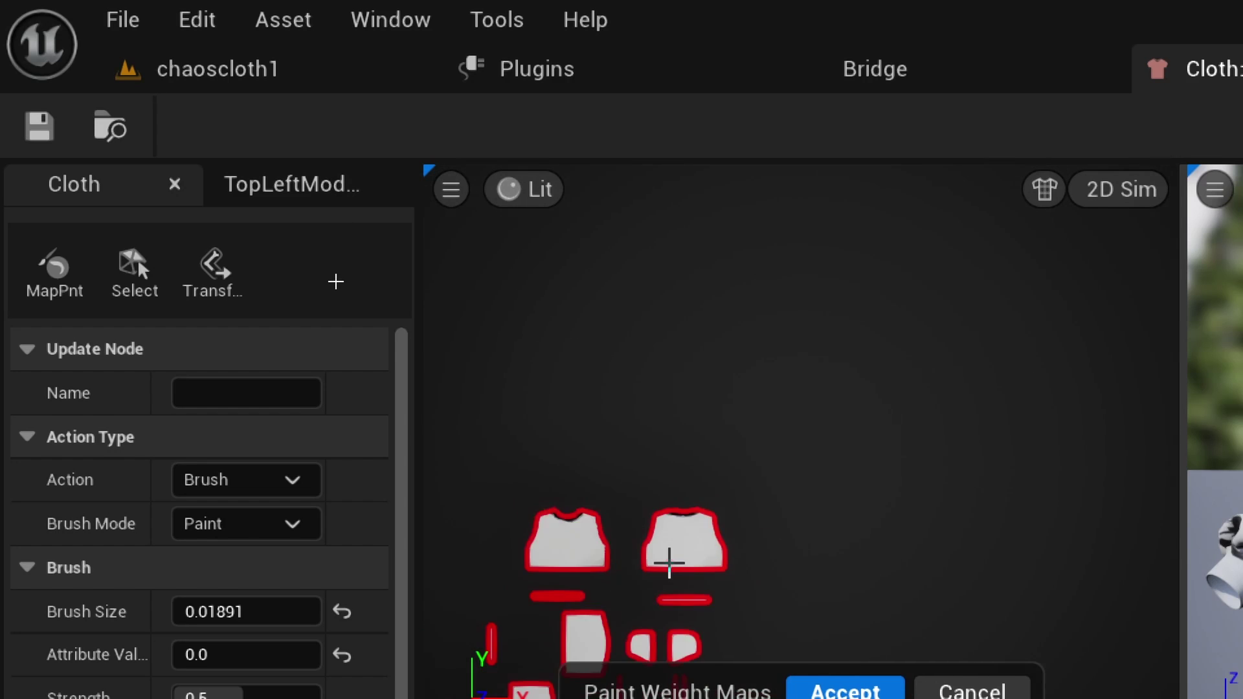
{"action": "scroll", "coordinate": [623, 606], "scroll_direction": "up", "scroll_amount": 5}
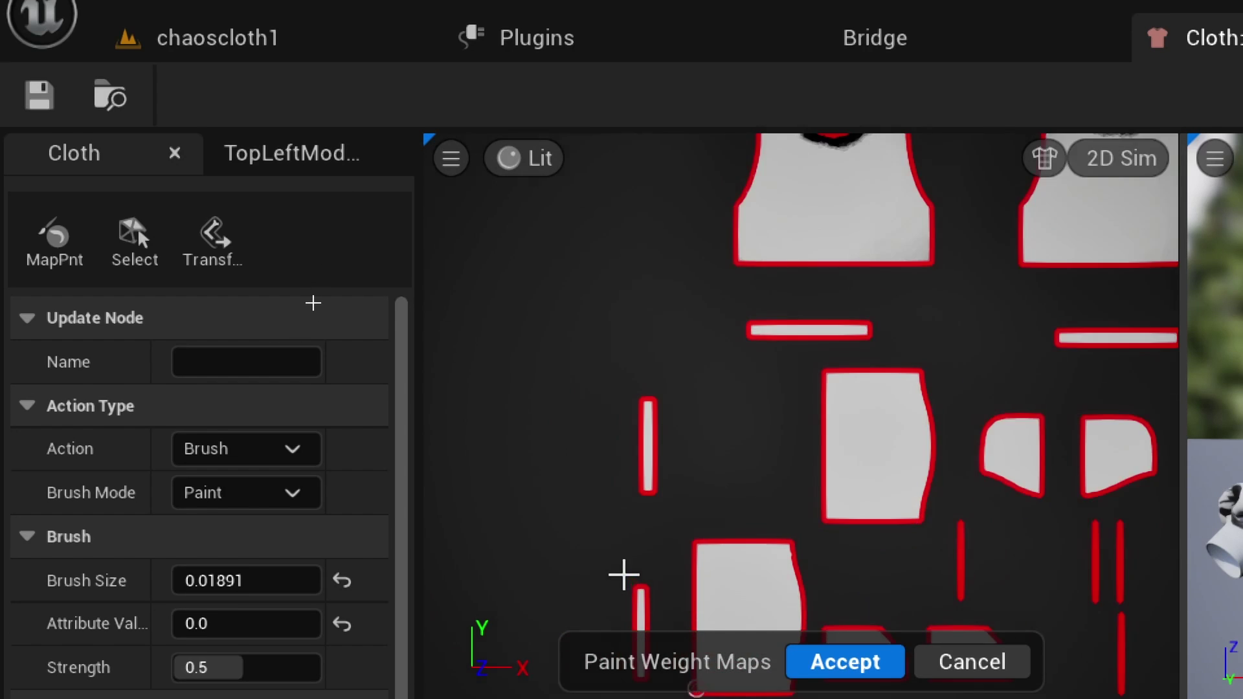
{"action": "scroll", "coordinate": [624, 575], "scroll_direction": "up", "scroll_amount": 3}
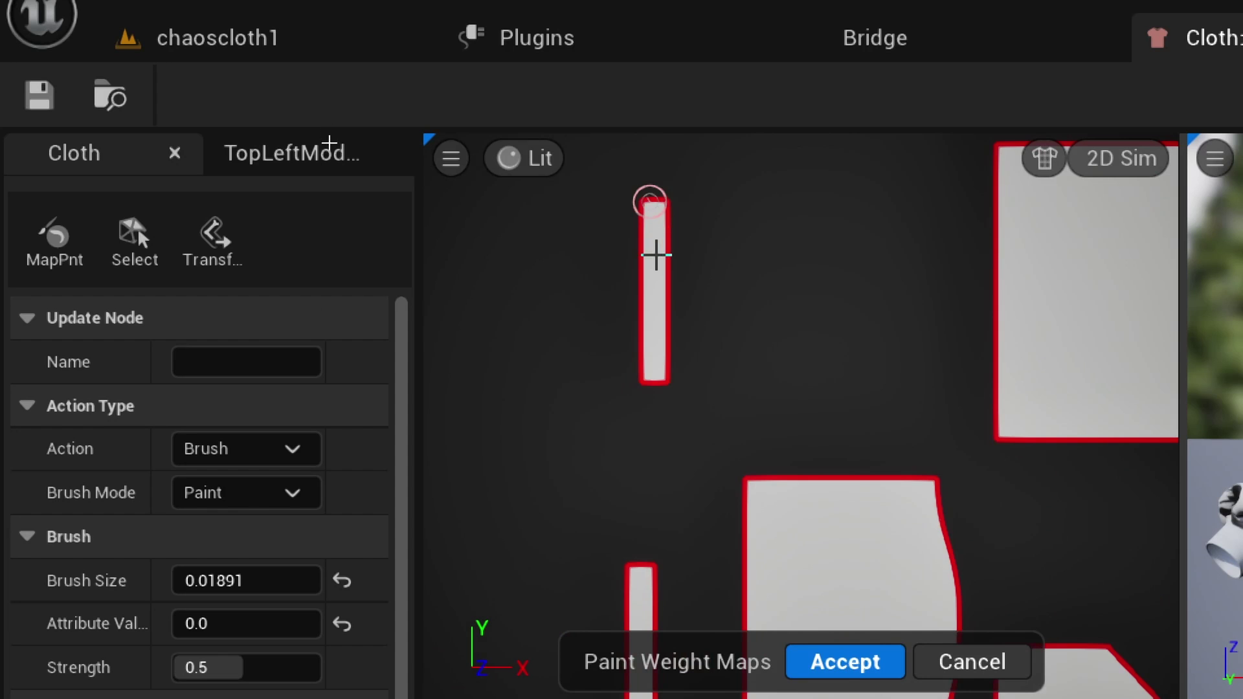
{"action": "mouse_move", "coordinate": [655, 255]}
{"action": "left_mouse_down"}
{"action": "mouse_move", "coordinate": [654, 203]}
{"action": "mouse_move", "coordinate": [652, 386]}
{"action": "mouse_move", "coordinate": [652, 305]}
{"action": "mouse_move", "coordinate": [657, 330]}
{"action": "left_mouse_up"}
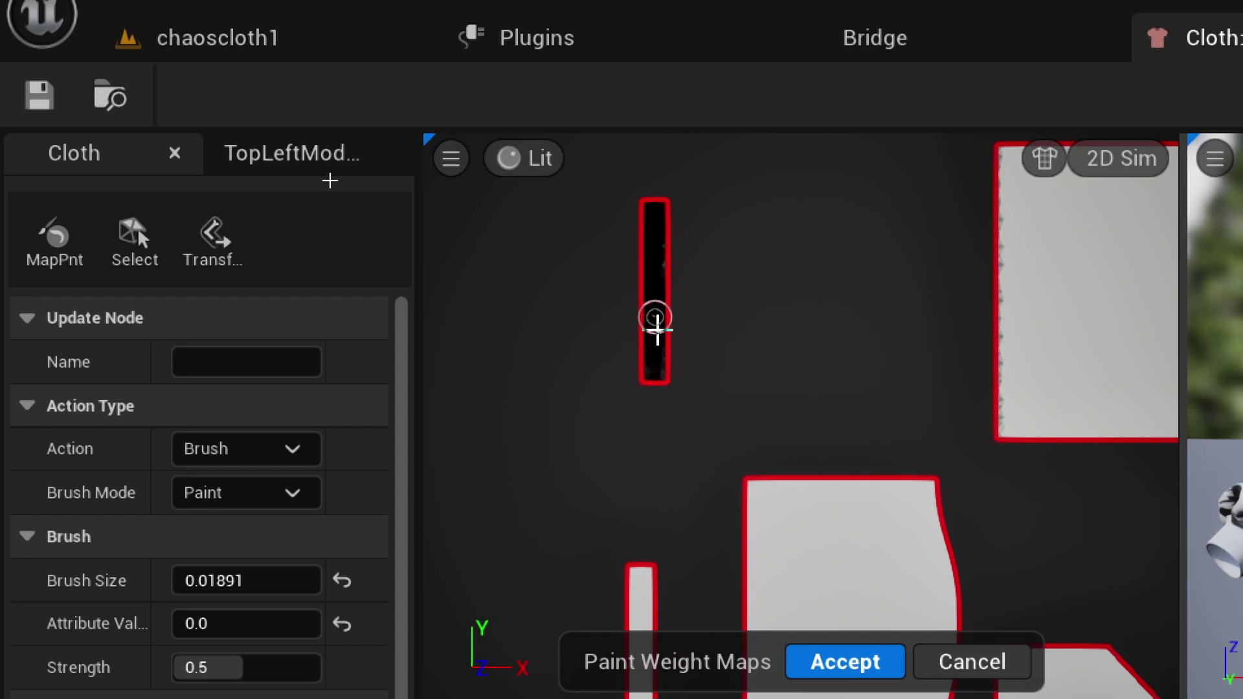
{"action": "scroll", "coordinate": [661, 550], "scroll_direction": "down", "scroll_amount": 4}
{"action": "scroll", "coordinate": [656, 454], "scroll_direction": "up", "scroll_amount": 5}
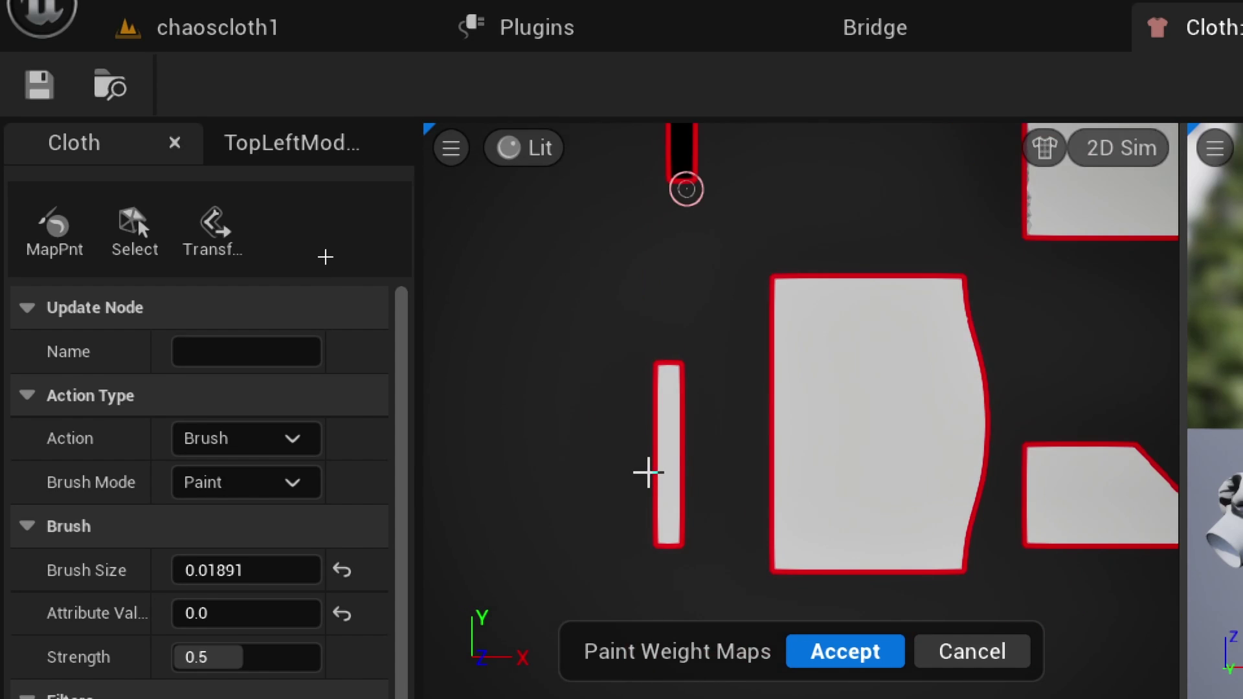
{"action": "scroll", "coordinate": [648, 473], "scroll_direction": "up", "scroll_amount": 2}
{"action": "left_click_drag", "start_coordinate": [677, 305], "coordinate": [682, 578]}
{"action": "scroll", "coordinate": [678, 479], "scroll_direction": "down", "scroll_amount": 3}
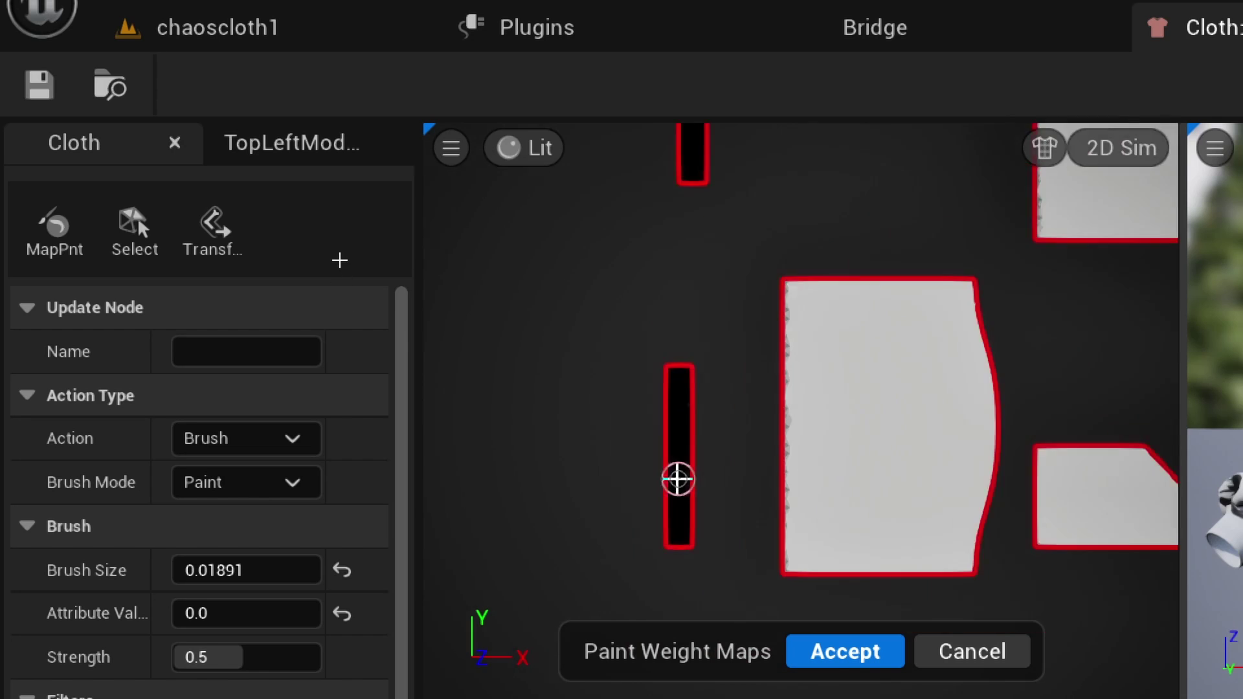
Inspect the painted neckline and cuffs from the back, side and front of the hoodie in 3D Sim view.
{"action": "scroll", "coordinate": [678, 479], "scroll_direction": "down", "scroll_amount": 4}
{"action": "left_click", "coordinate": [1147, 147]}
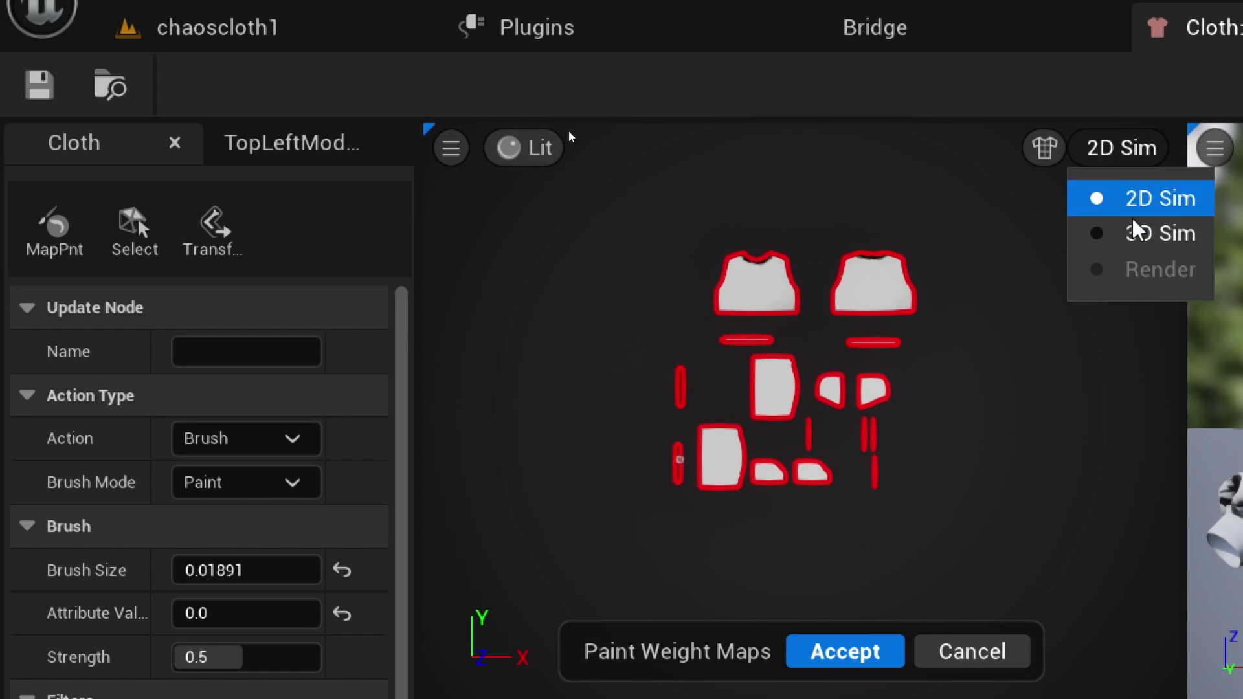
{"action": "left_click", "coordinate": [1156, 249]}
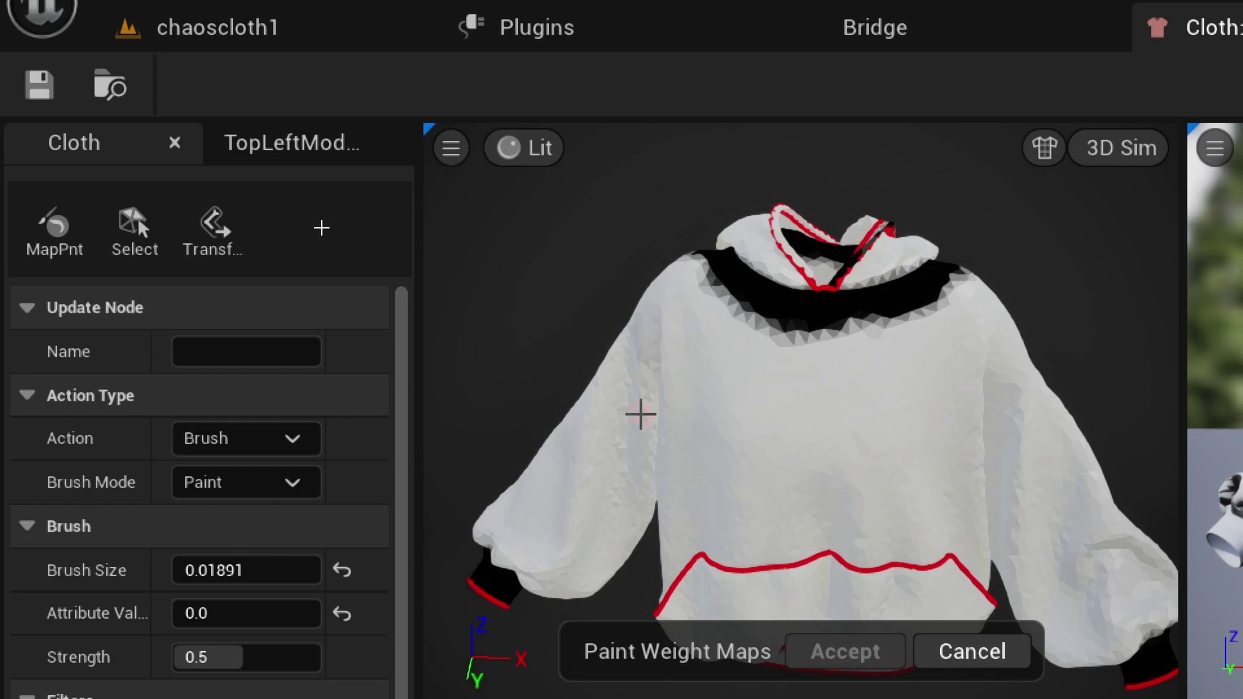
{"action": "scroll", "coordinate": [655, 406], "scroll_direction": "down", "scroll_amount": 2}
{"action": "scroll", "coordinate": [696, 476], "scroll_direction": "up", "scroll_amount": 1}
{"action": "left_click_drag", "start_coordinate": [733, 531], "coordinate": [939, 531], "text": "alt"}
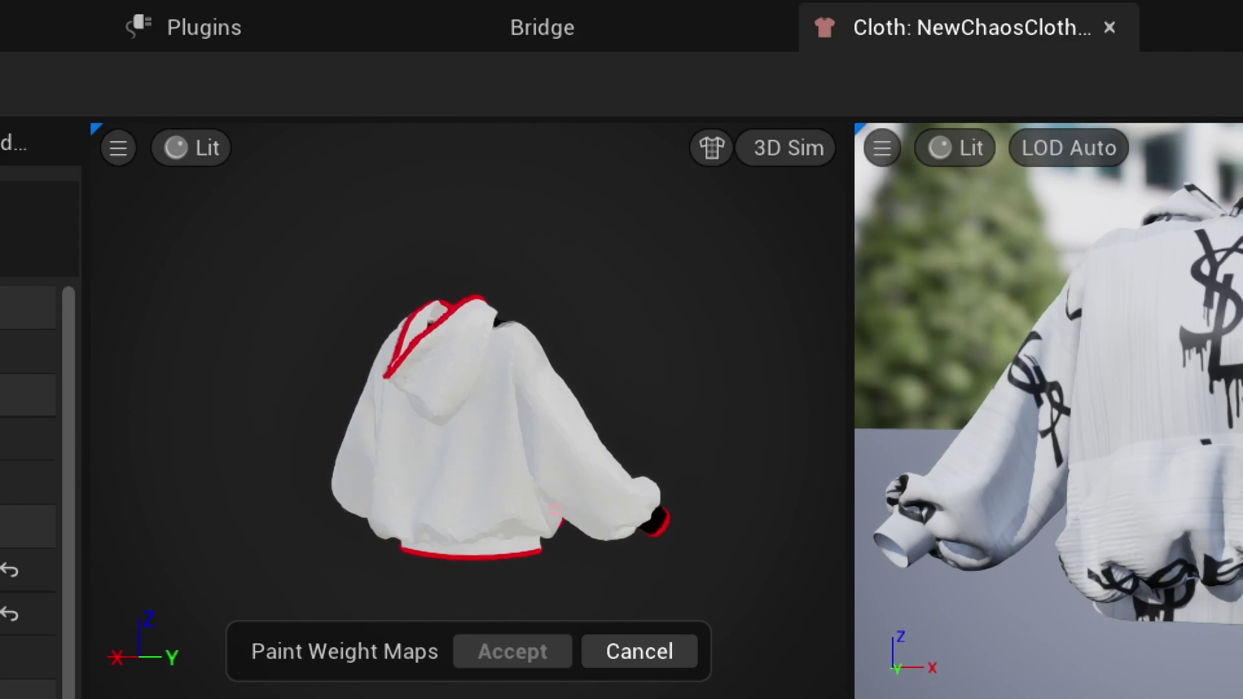
{"action": "left_click_drag", "start_coordinate": [554, 510], "coordinate": [382, 520], "text": "alt"}
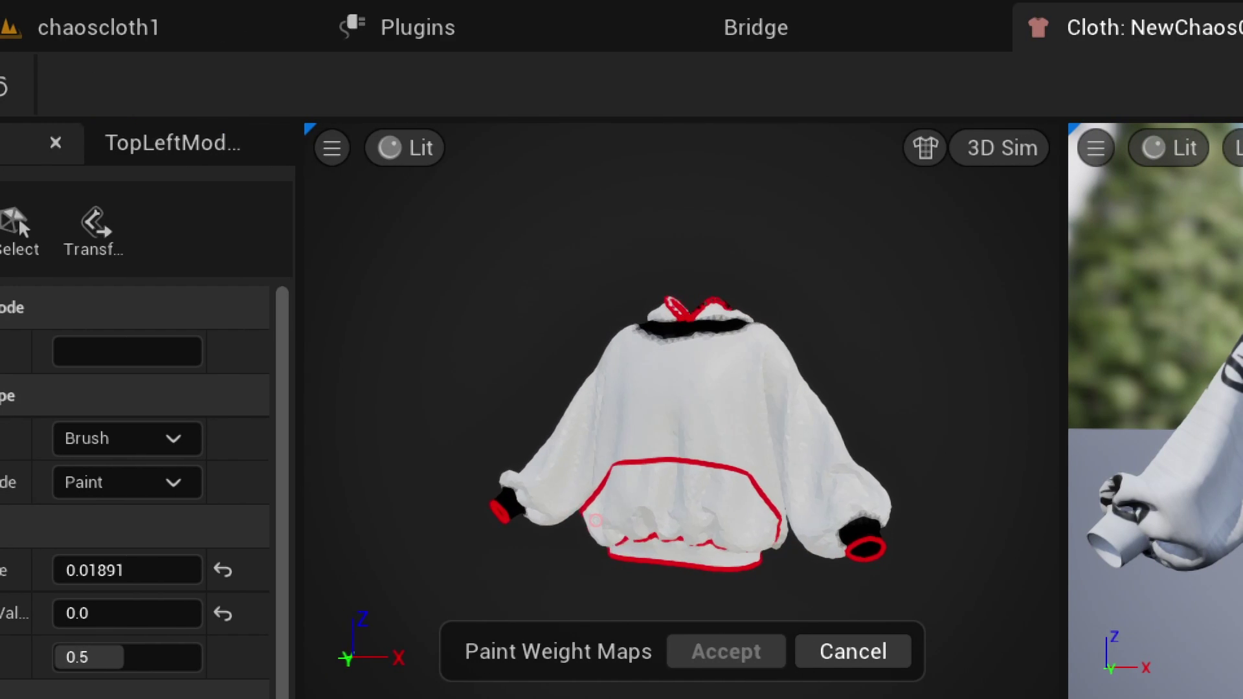
{"action": "left_click_drag", "start_coordinate": [596, 520], "coordinate": [604, 523], "text": "alt"}
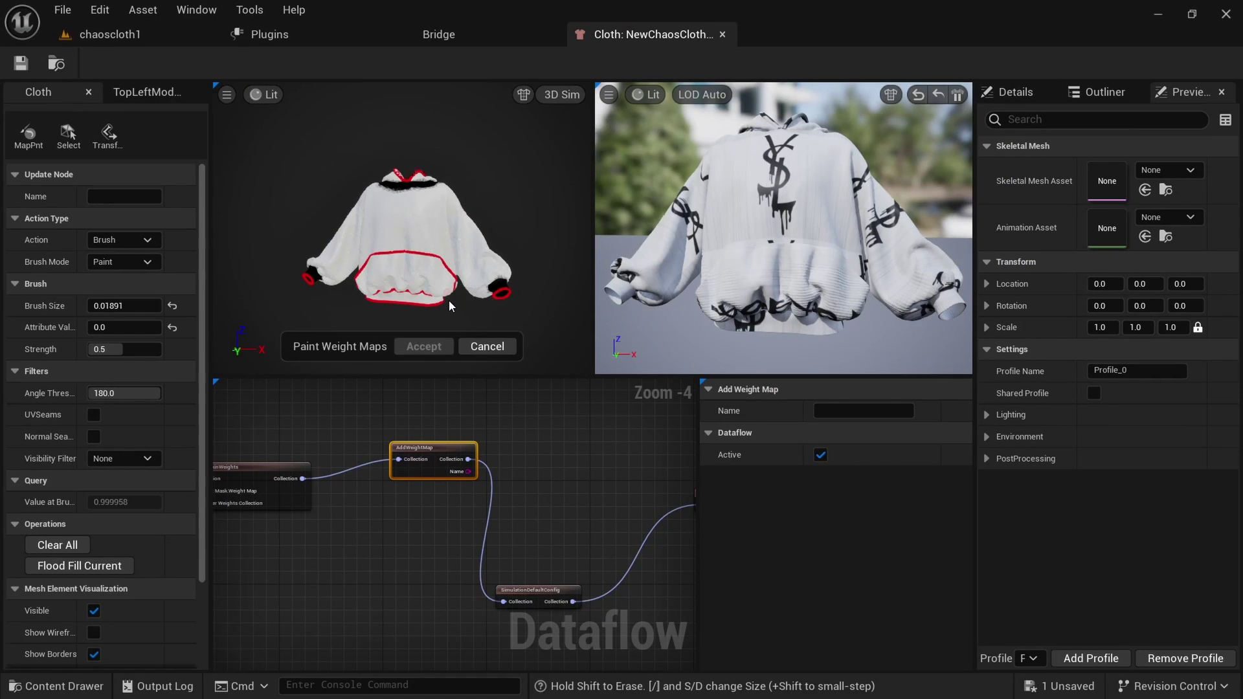
In 2D Sim view, set the attribute value to 1.0 and paint over stray dark weights along the upper sleeve piece's cuff-side edge.
{"action": "left_click", "coordinate": [562, 94]}
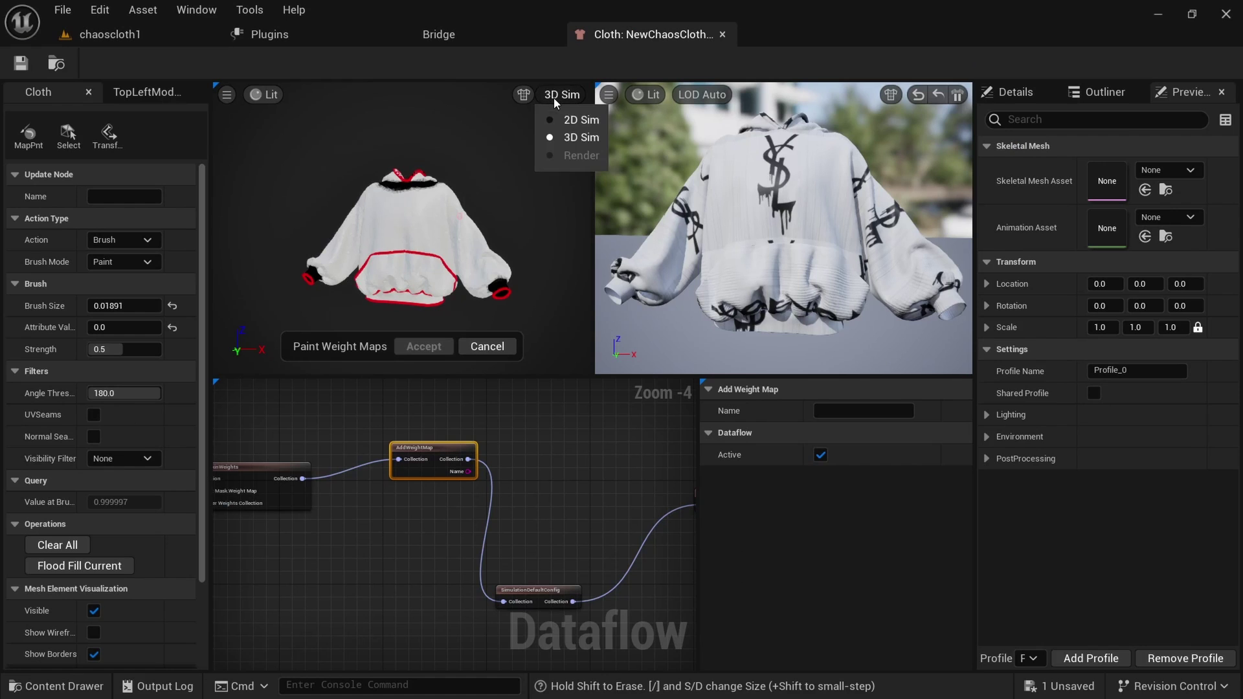
{"action": "left_click", "coordinate": [573, 133]}
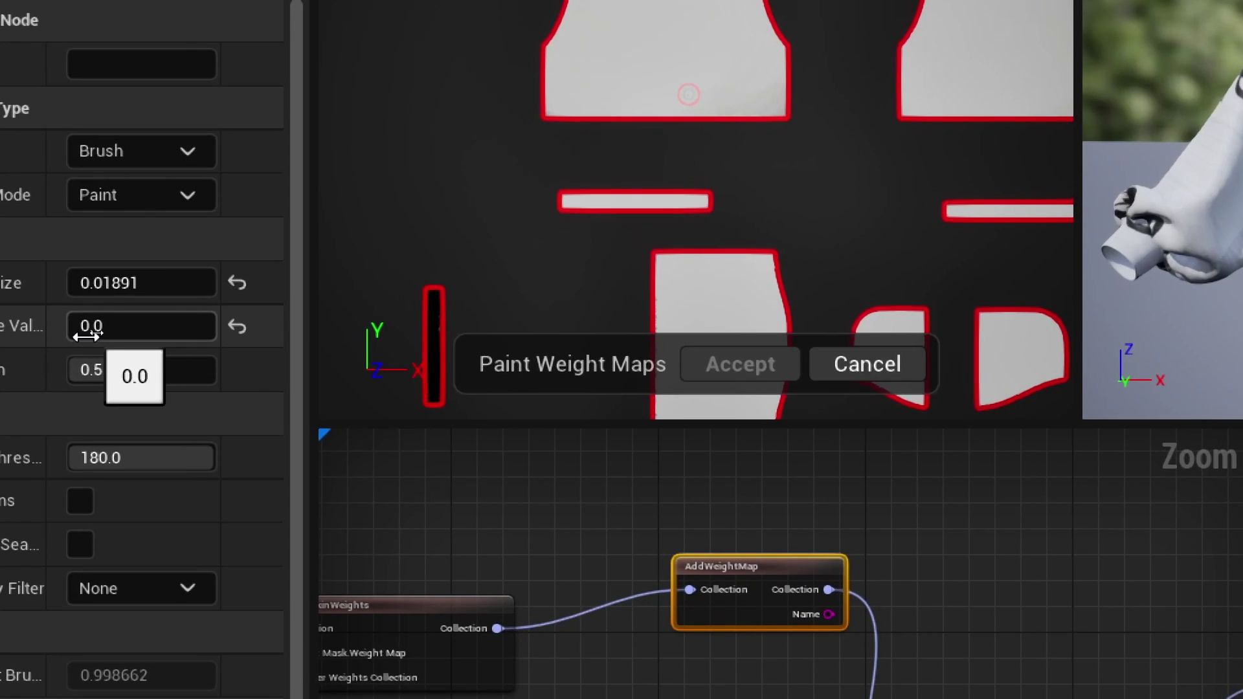
{"action": "left_click", "coordinate": [106, 329]}
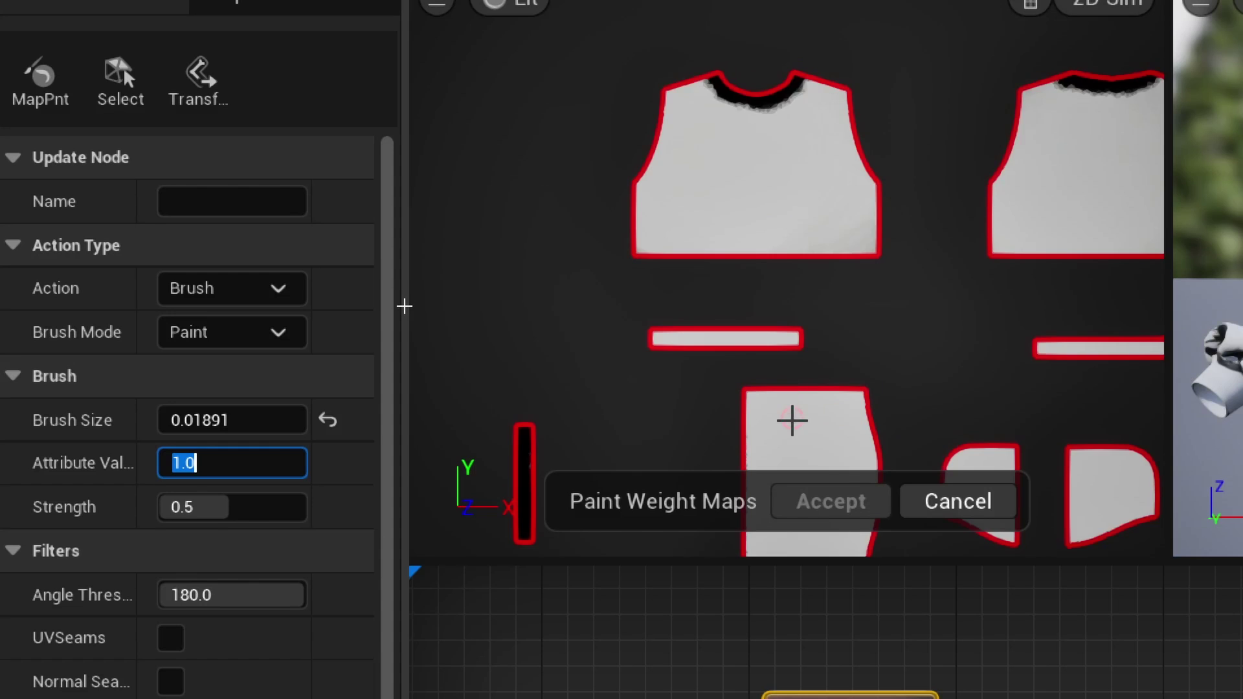
{"action": "scroll", "coordinate": [792, 421], "scroll_direction": "down", "scroll_amount": 3}
{"action": "left_click", "coordinate": [742, 401]}
{"action": "scroll", "coordinate": [753, 393], "scroll_direction": "down", "scroll_amount": 4}
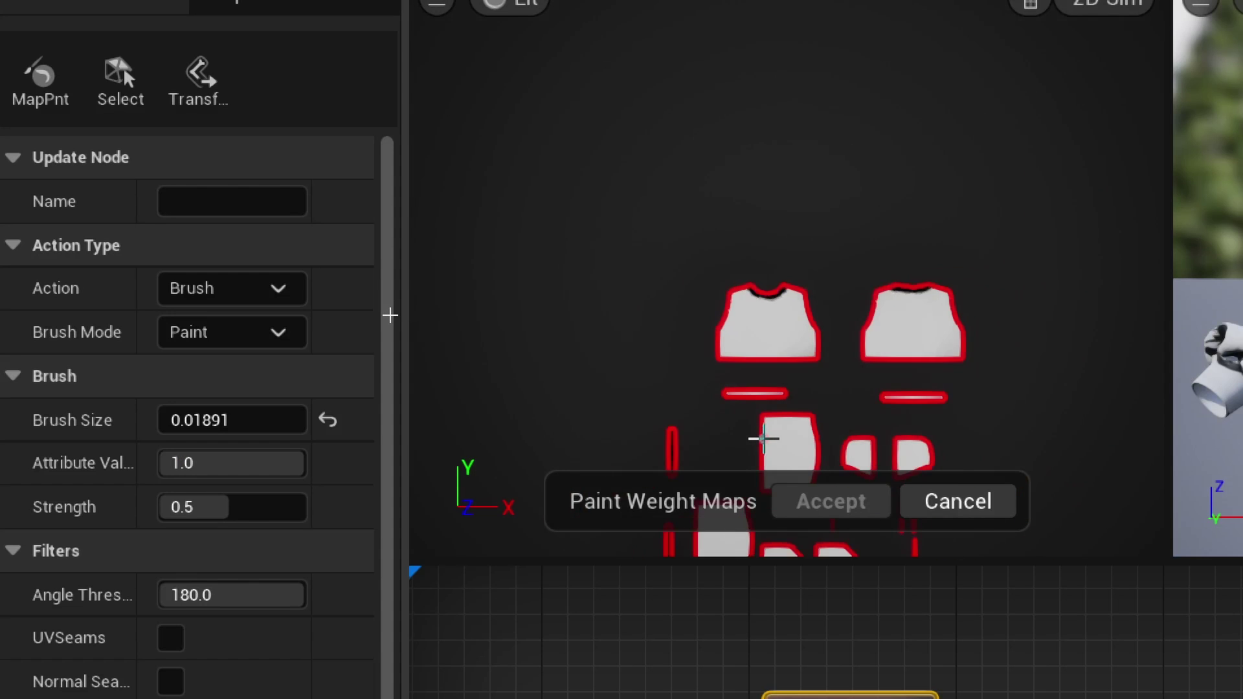
{"action": "scroll", "coordinate": [763, 452], "scroll_direction": "up", "scroll_amount": 6}
{"action": "scroll", "coordinate": [759, 391], "scroll_direction": "up", "scroll_amount": 2}
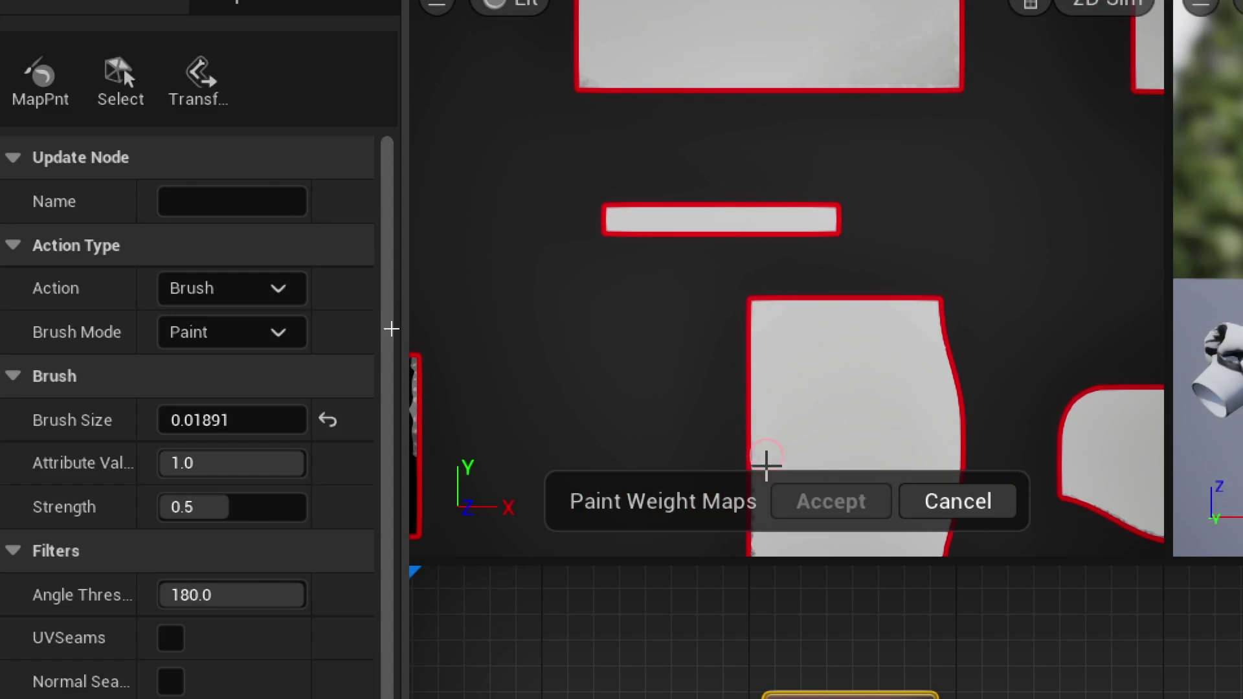
{"action": "left_click_drag", "start_coordinate": [764, 557], "coordinate": [763, 551]}
Paint the lower sleeve piece's cuff-side edge with attribute value 1.0 to clear stray weights, and accept the weight map painting.
{"action": "scroll", "coordinate": [697, 343], "scroll_direction": "down", "scroll_amount": 5}
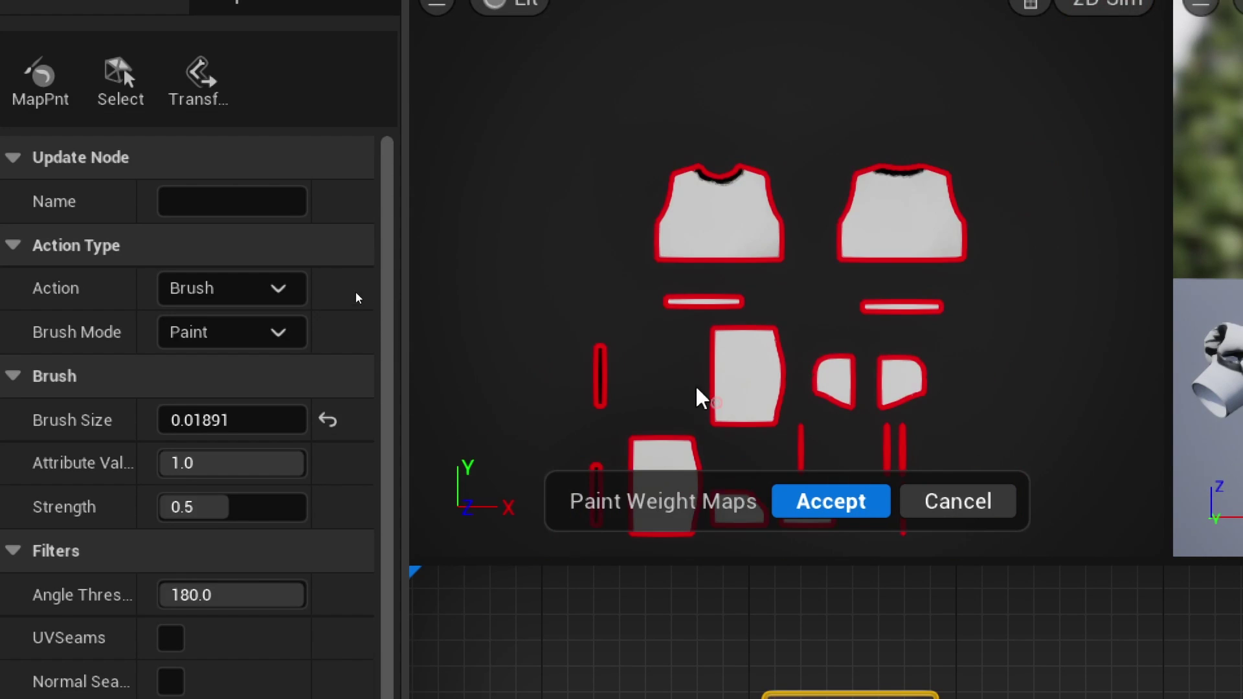
{"action": "scroll", "coordinate": [645, 432], "scroll_direction": "down", "scroll_amount": 3}
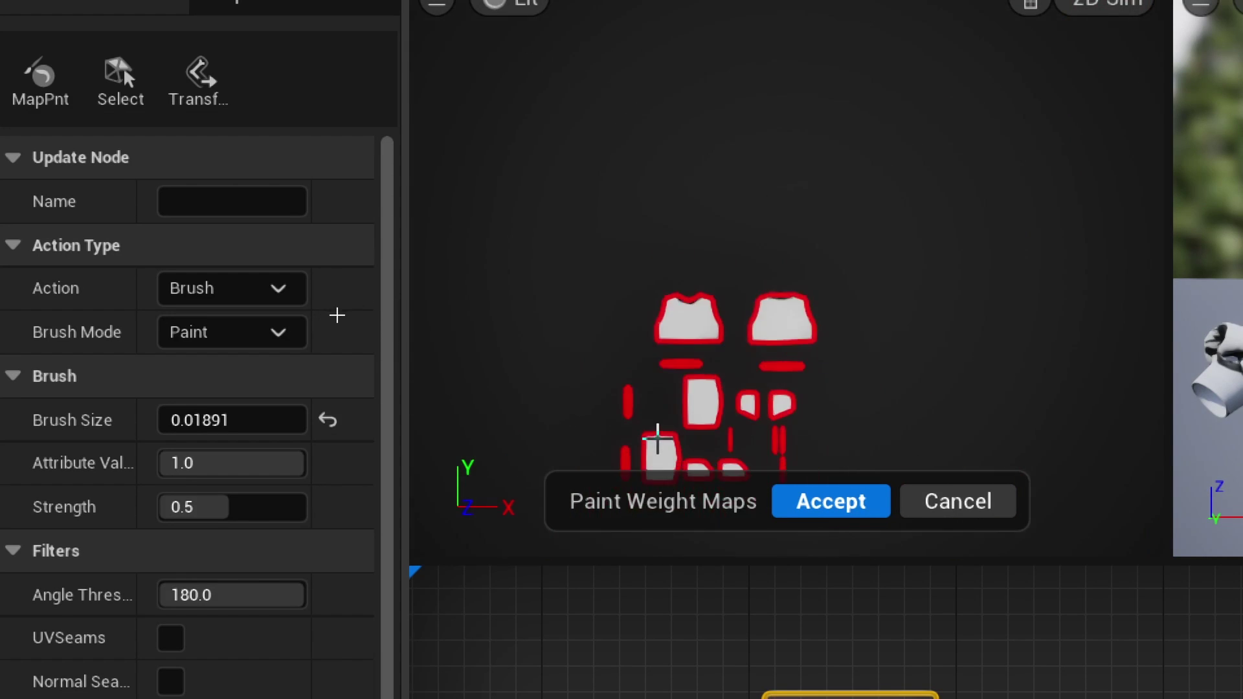
{"action": "scroll", "coordinate": [651, 420], "scroll_direction": "up", "scroll_amount": 7}
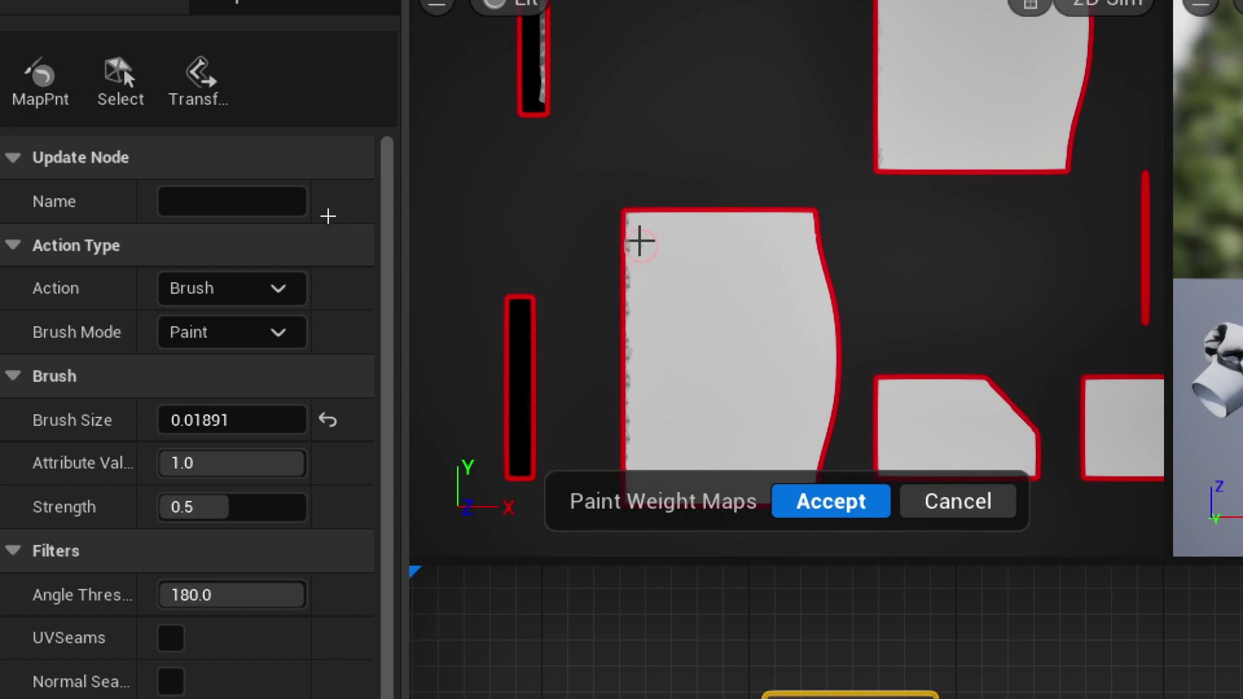
{"action": "left_click_drag", "start_coordinate": [640, 313], "coordinate": [637, 388]}
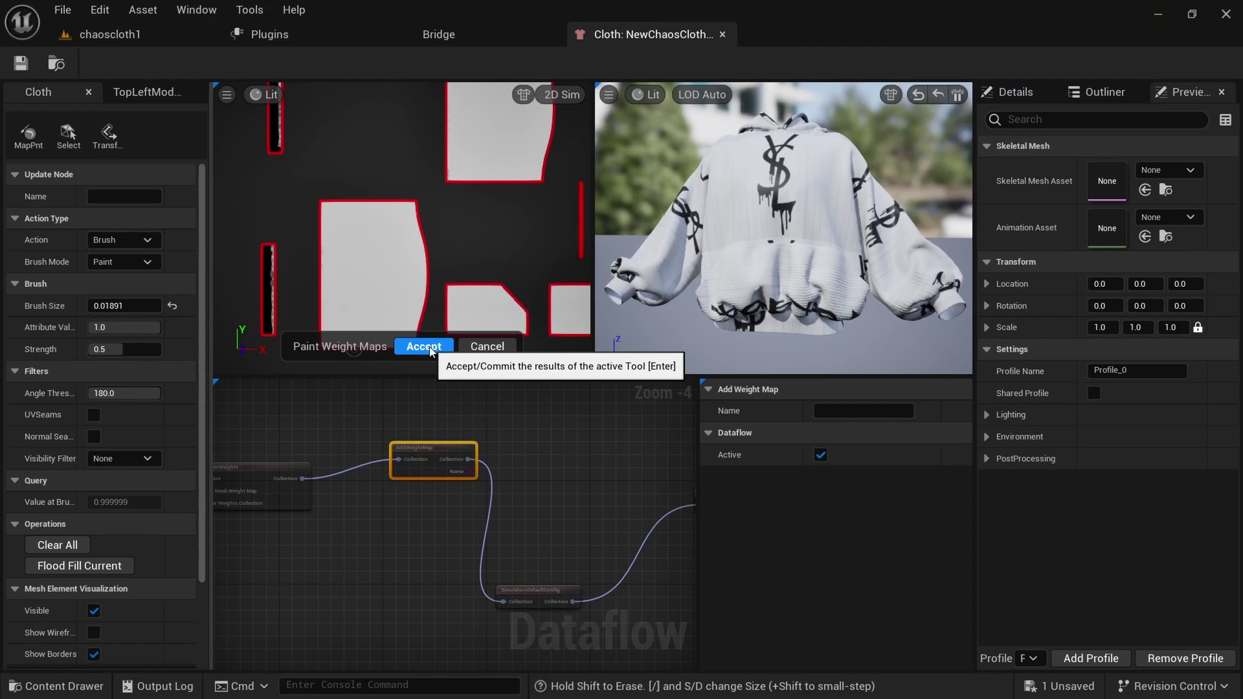
{"action": "left_click", "coordinate": [425, 347]}
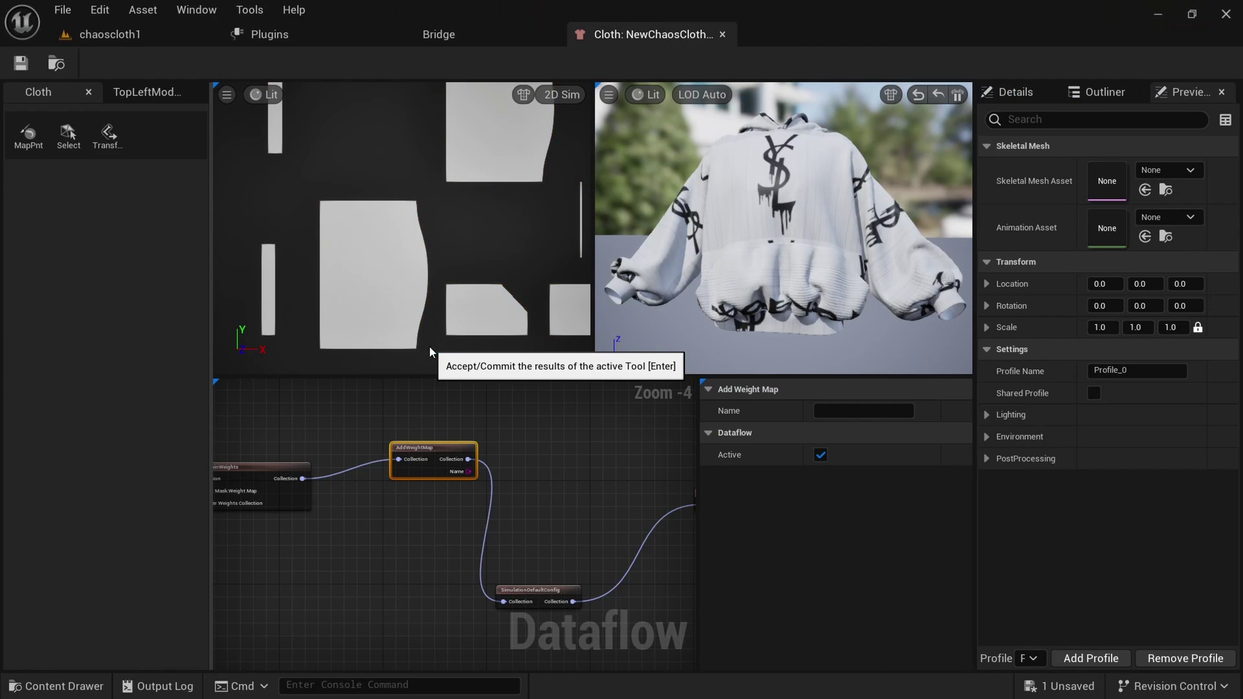
{"action": "scroll", "coordinate": [447, 515], "scroll_direction": "down", "scroll_amount": 2}
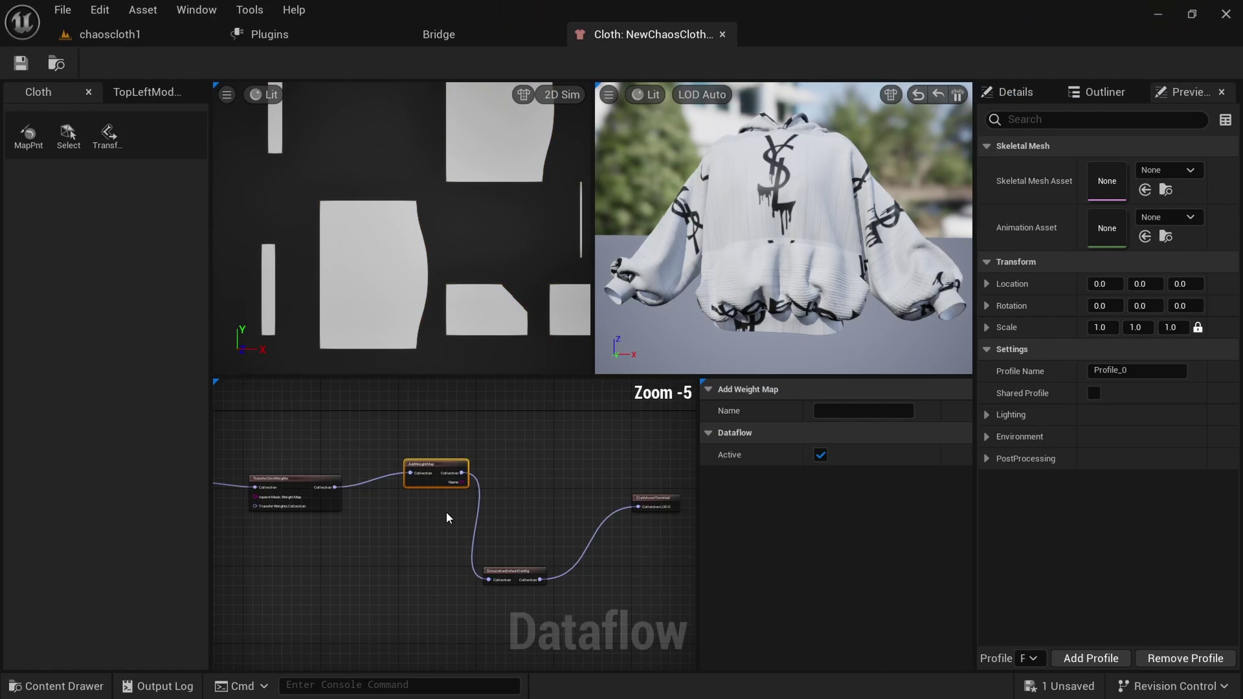
{"action": "scroll", "coordinate": [447, 514], "scroll_direction": "up", "scroll_amount": 3}
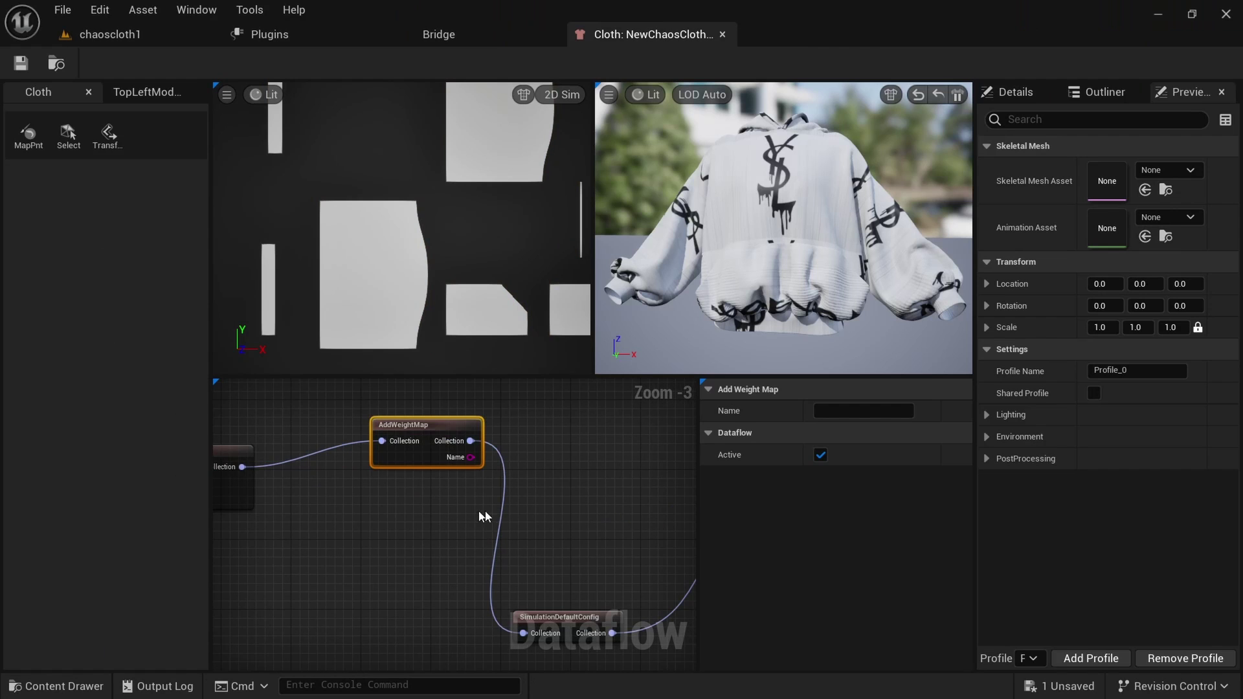
{"action": "scroll", "coordinate": [536, 526], "scroll_direction": "down", "scroll_amount": 2}
{"action": "right_click_drag", "start_coordinate": [577, 511], "coordinate": [462, 514]}
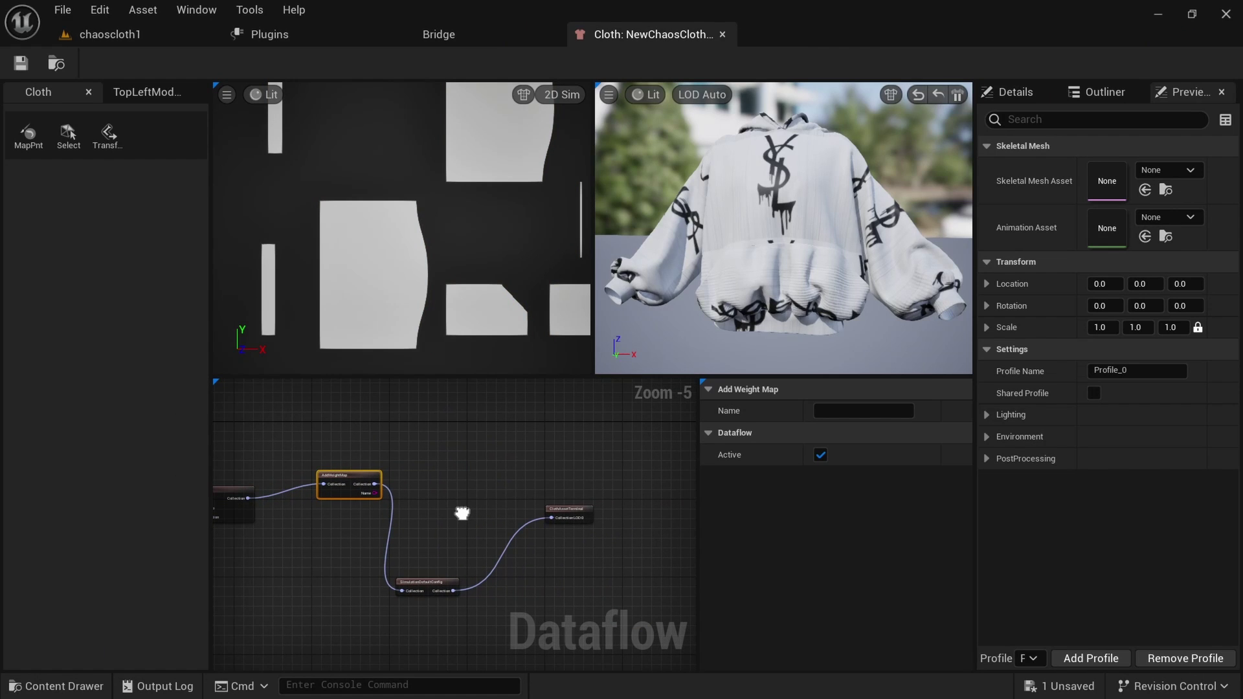
{"action": "scroll", "coordinate": [403, 257], "scroll_direction": "down", "scroll_amount": 2}
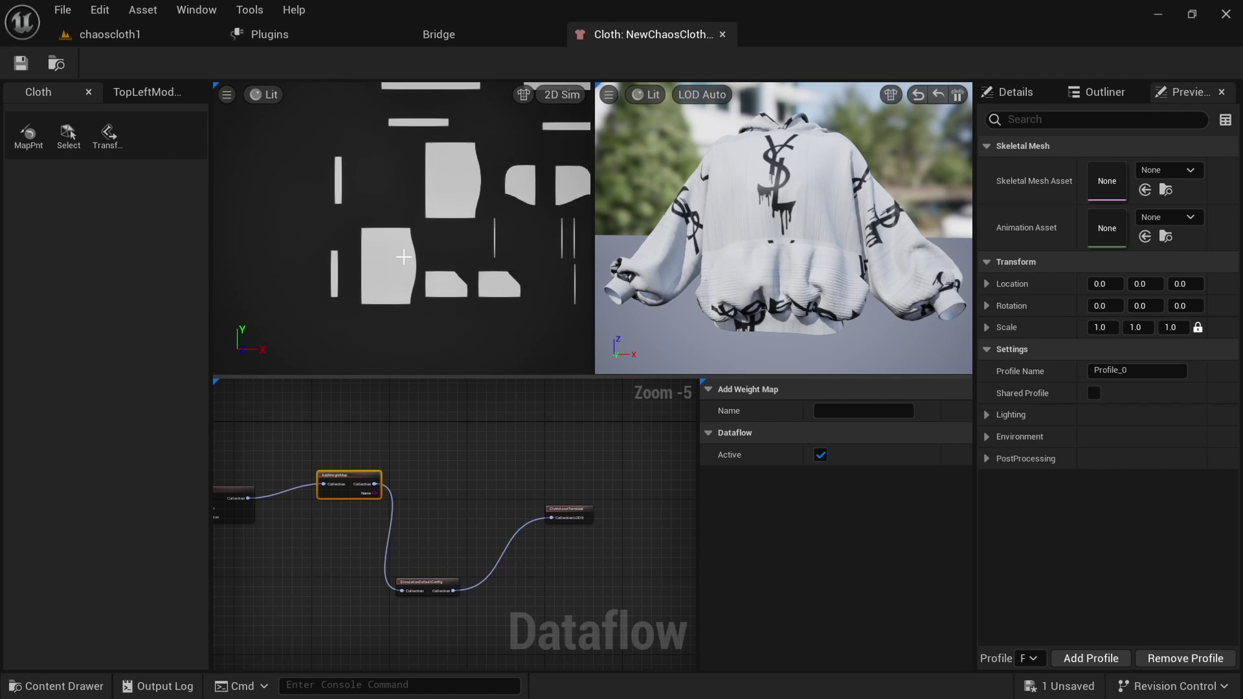
{"action": "scroll", "coordinate": [403, 257], "scroll_direction": "down", "scroll_amount": 1}
{"action": "right_click_drag", "start_coordinate": [472, 248], "coordinate": [387, 277]}
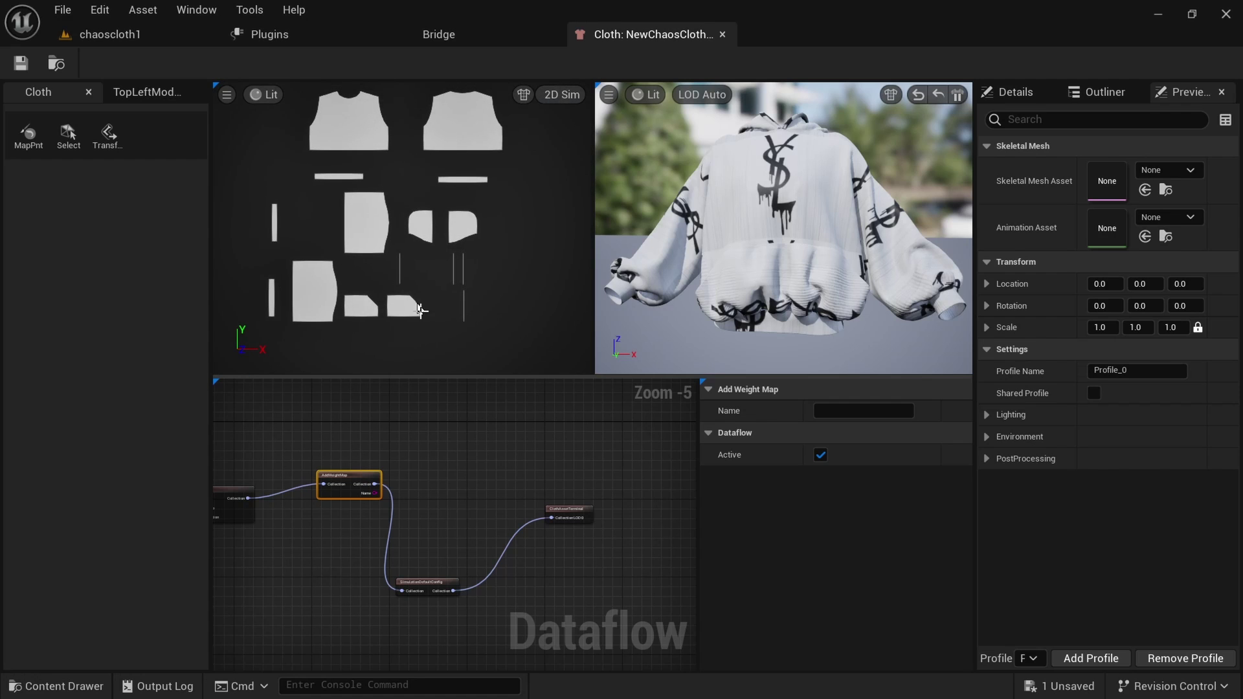
{"action": "right_click_drag", "start_coordinate": [441, 518], "coordinate": [577, 530]}
Move the ClothAssetTerminal node up and away from SimulationDefaultConfig to make room in the Dataflow graph.
{"action": "scroll", "coordinate": [544, 549], "scroll_direction": "up", "scroll_amount": 3}
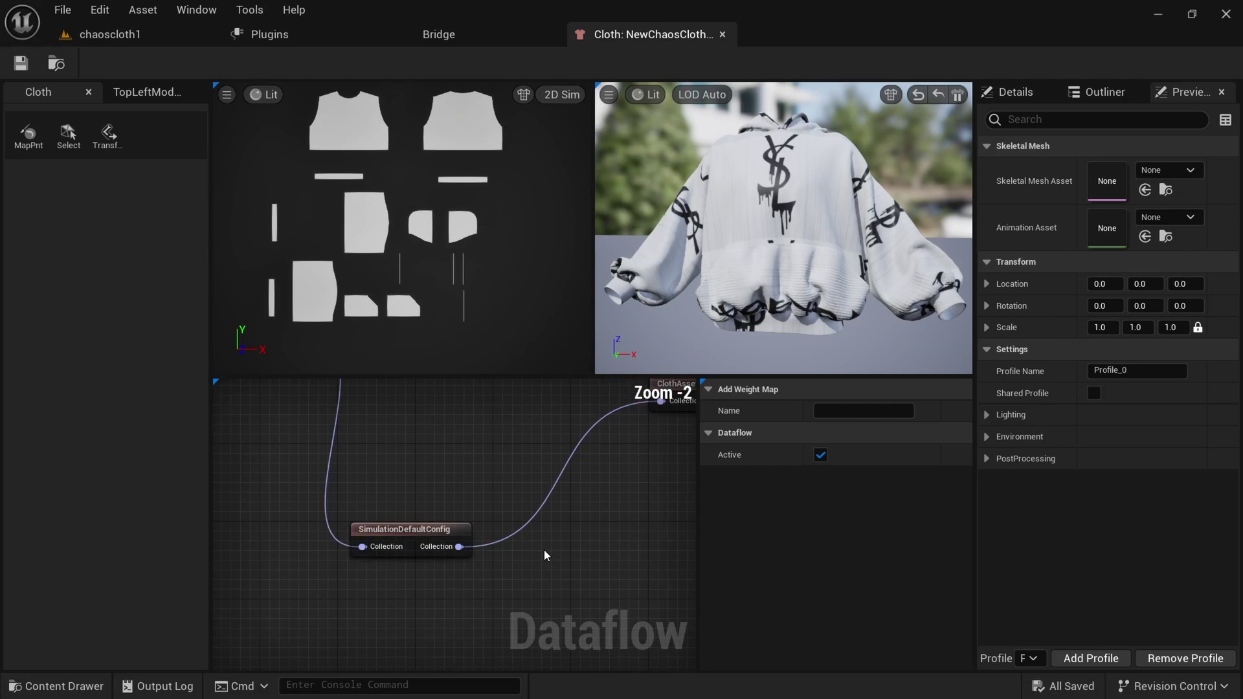
{"action": "scroll", "coordinate": [544, 550], "scroll_direction": "down", "scroll_amount": 1}
{"action": "right_click_drag", "start_coordinate": [618, 467], "coordinate": [535, 536]}
{"action": "left_click", "coordinate": [614, 467]}
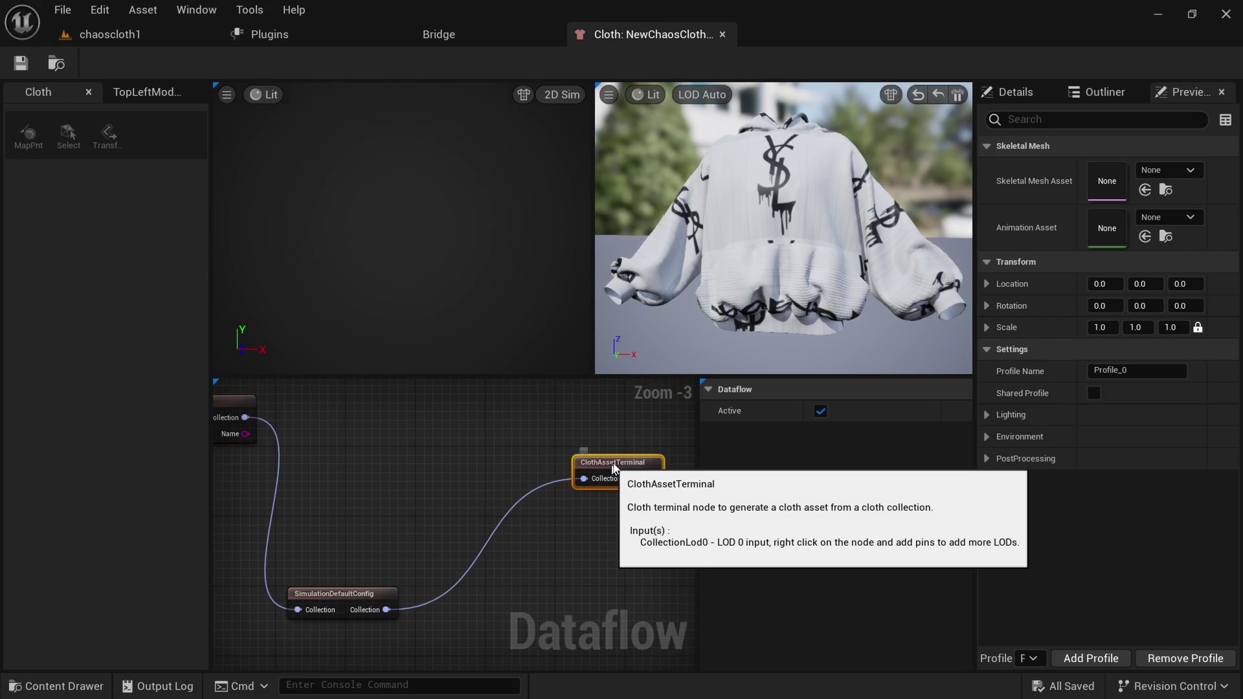
{"action": "left_click_drag", "start_coordinate": [614, 468], "coordinate": [650, 438]}
{"action": "right_click_drag", "start_coordinate": [465, 522], "coordinate": [488, 502]}
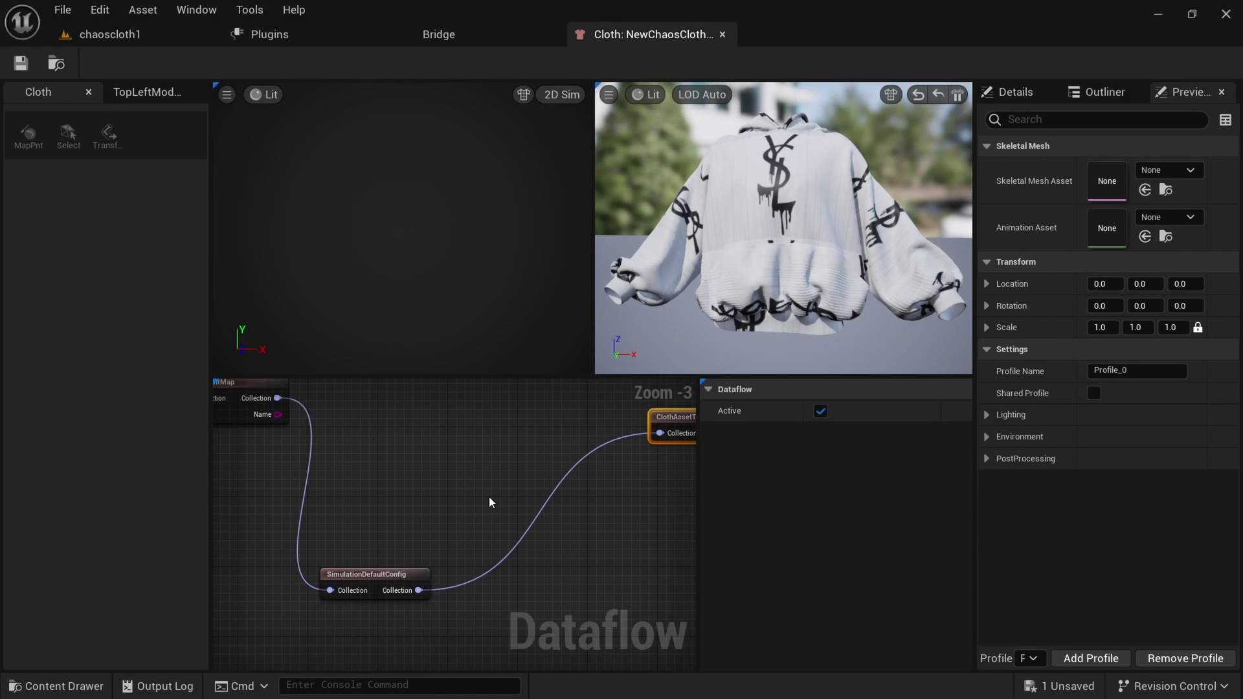
Add a SimulationCollisionConfig node fed by the SimulationDefaultConfig node's Collection output.
{"action": "left_click_drag", "start_coordinate": [418, 590], "coordinate": [467, 487]}
{"action": "type", "text": "si"}
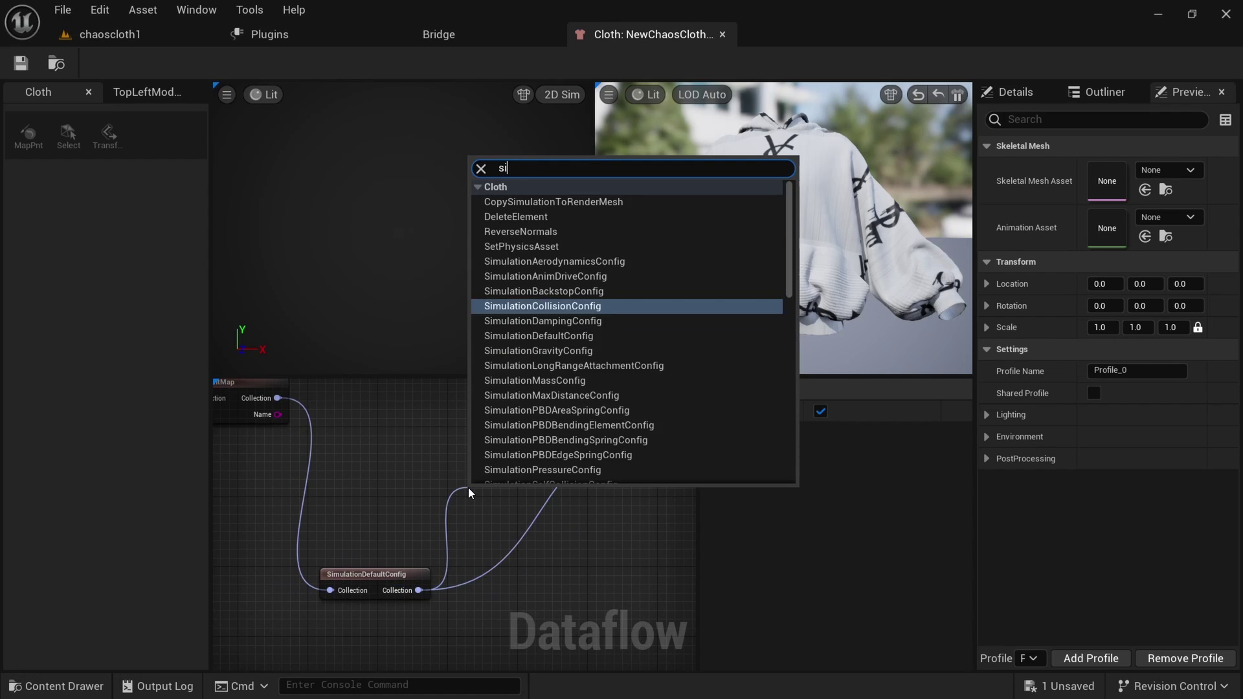
{"action": "type", "text": "mulatio"}
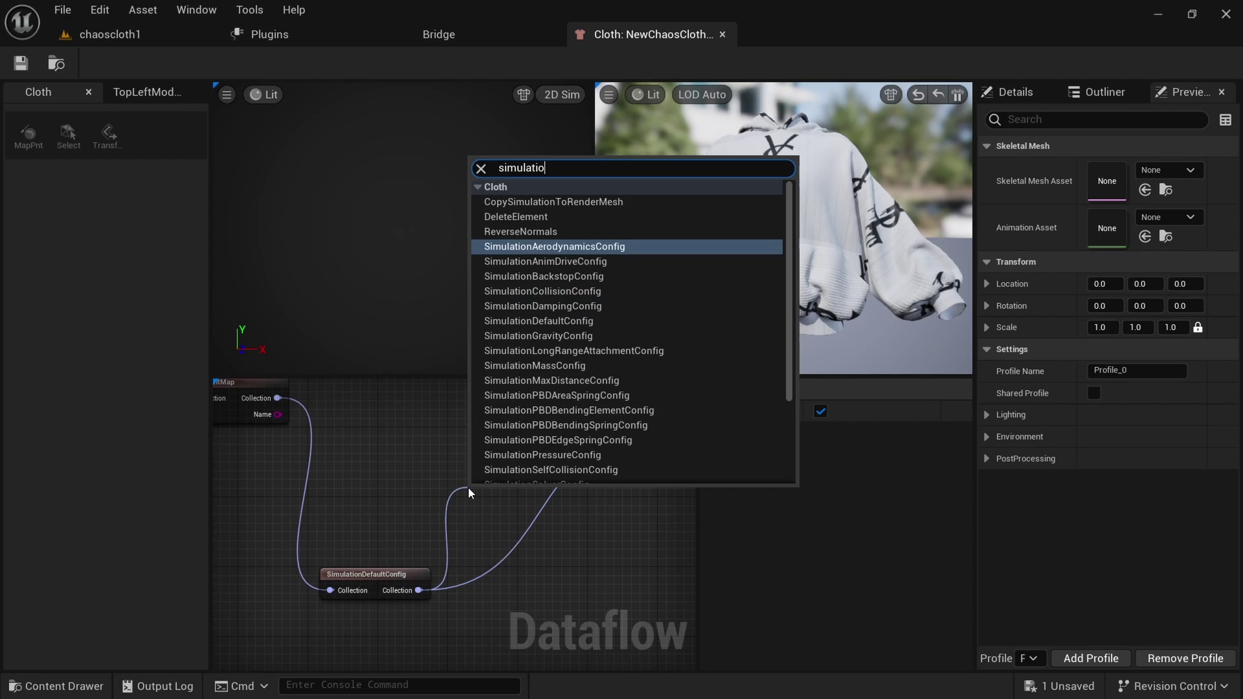
{"action": "type", "text": "nco"}
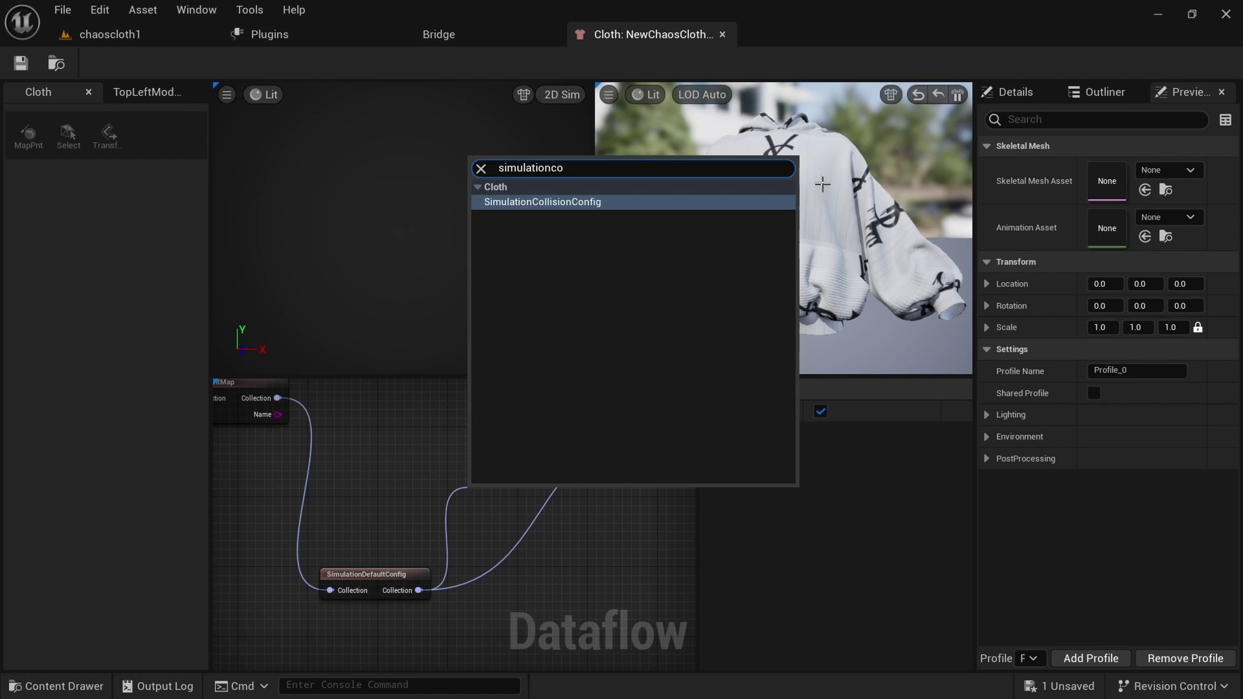
{"action": "left_click", "coordinate": [583, 207]}
{"action": "key", "text": "Return"}
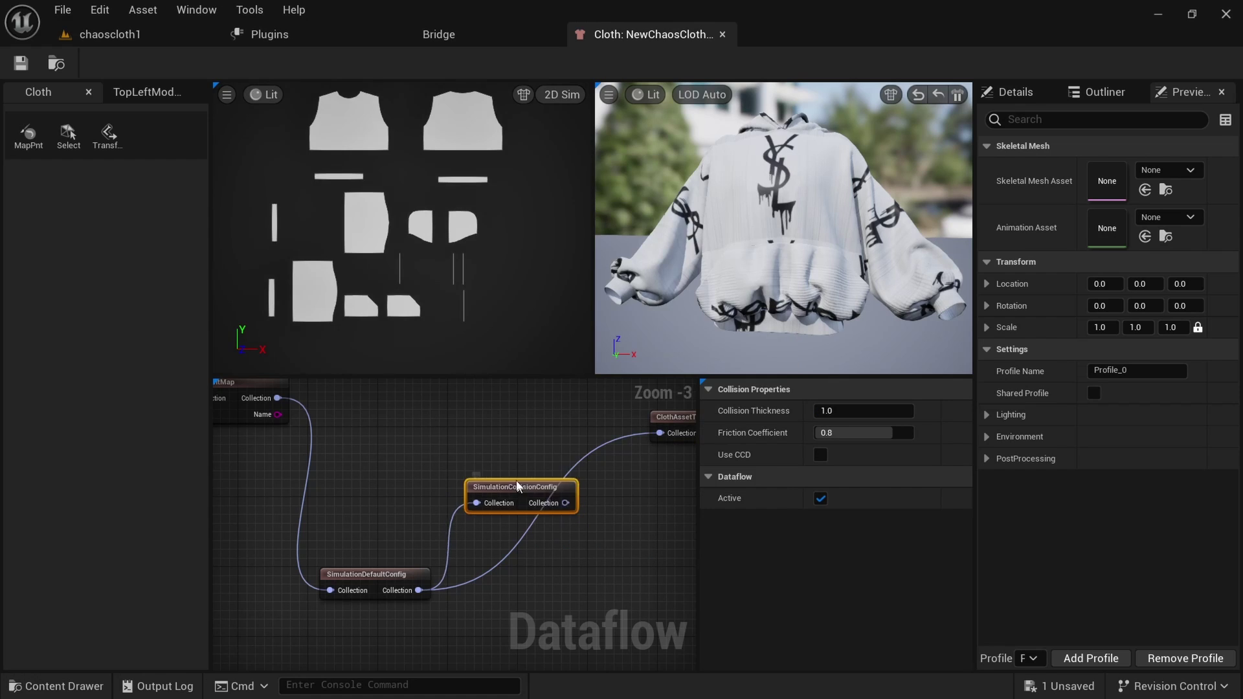
Rearrange the graph with SimulationCollisionConfig slightly higher and ClothAssetTerminal farther to its lower right.
{"action": "left_click_drag", "start_coordinate": [515, 481], "coordinate": [513, 455]}
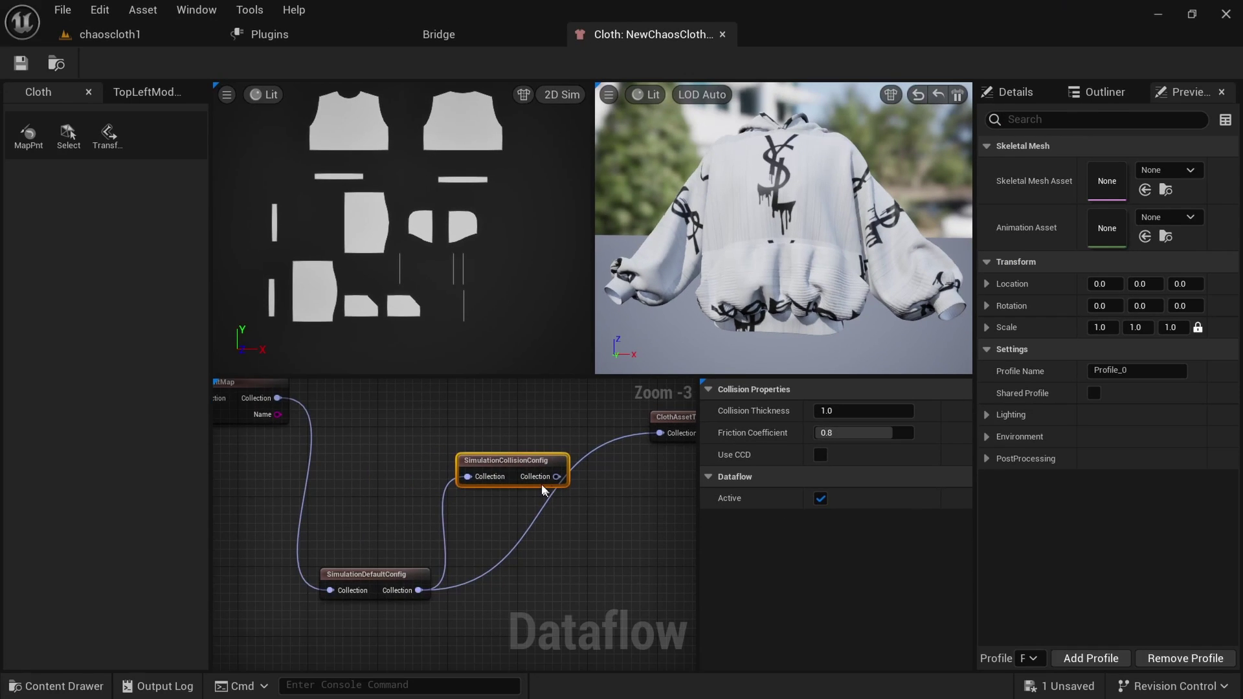
{"action": "scroll", "coordinate": [372, 655], "scroll_direction": "down", "scroll_amount": 1}
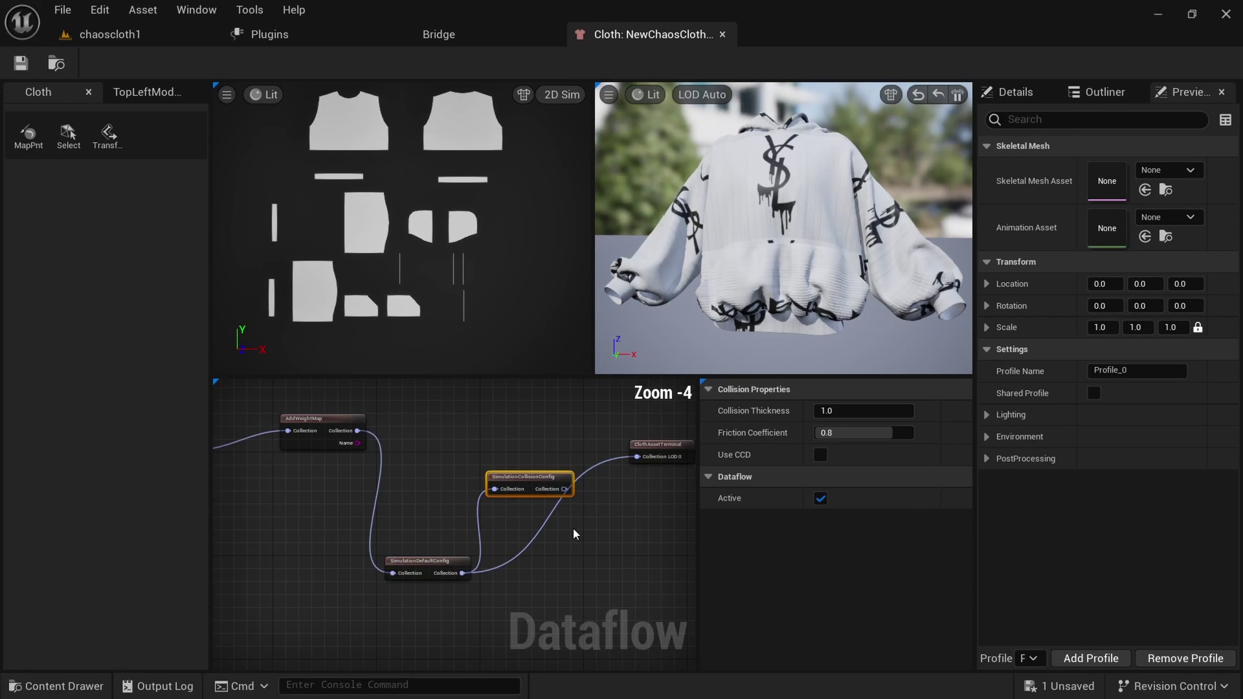
{"action": "left_click_drag", "start_coordinate": [591, 434], "coordinate": [624, 509]}
{"action": "right_click_drag", "start_coordinate": [544, 479], "coordinate": [508, 448]}
{"action": "left_click_drag", "start_coordinate": [587, 496], "coordinate": [626, 490]}
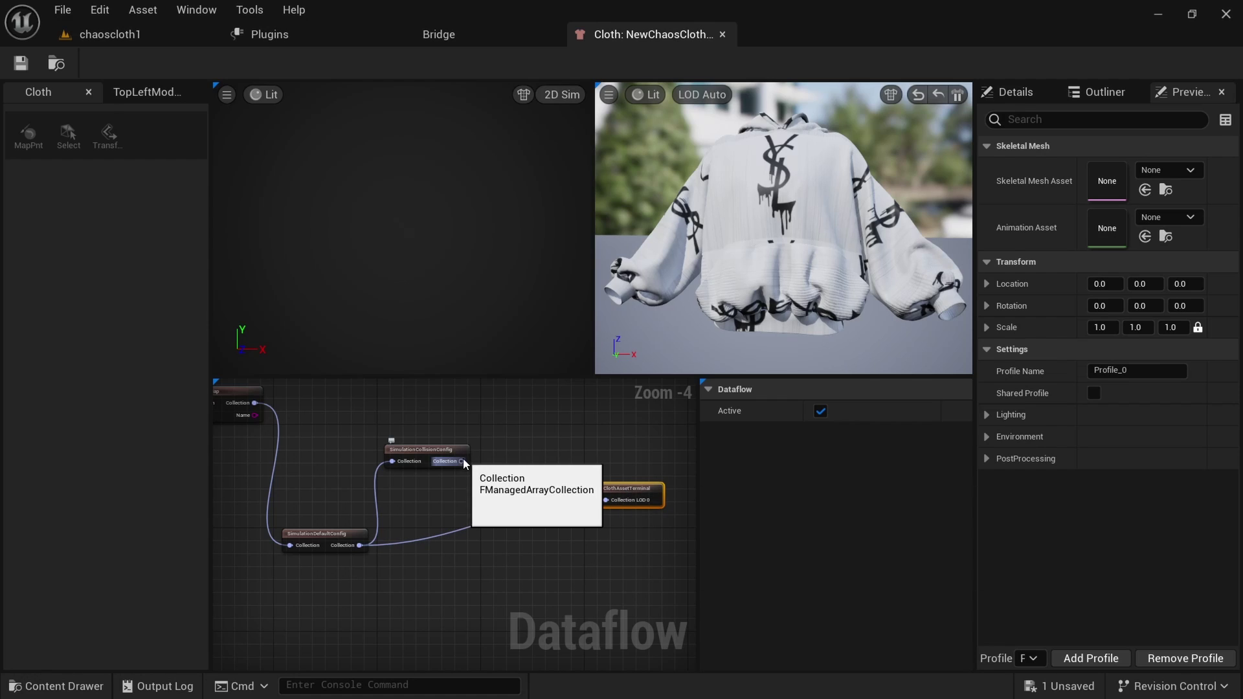
Add a SetPhysicsAsset node fed by the SimulationCollisionConfig node's Collection output.
{"action": "left_click_drag", "start_coordinate": [462, 460], "coordinate": [549, 428]}
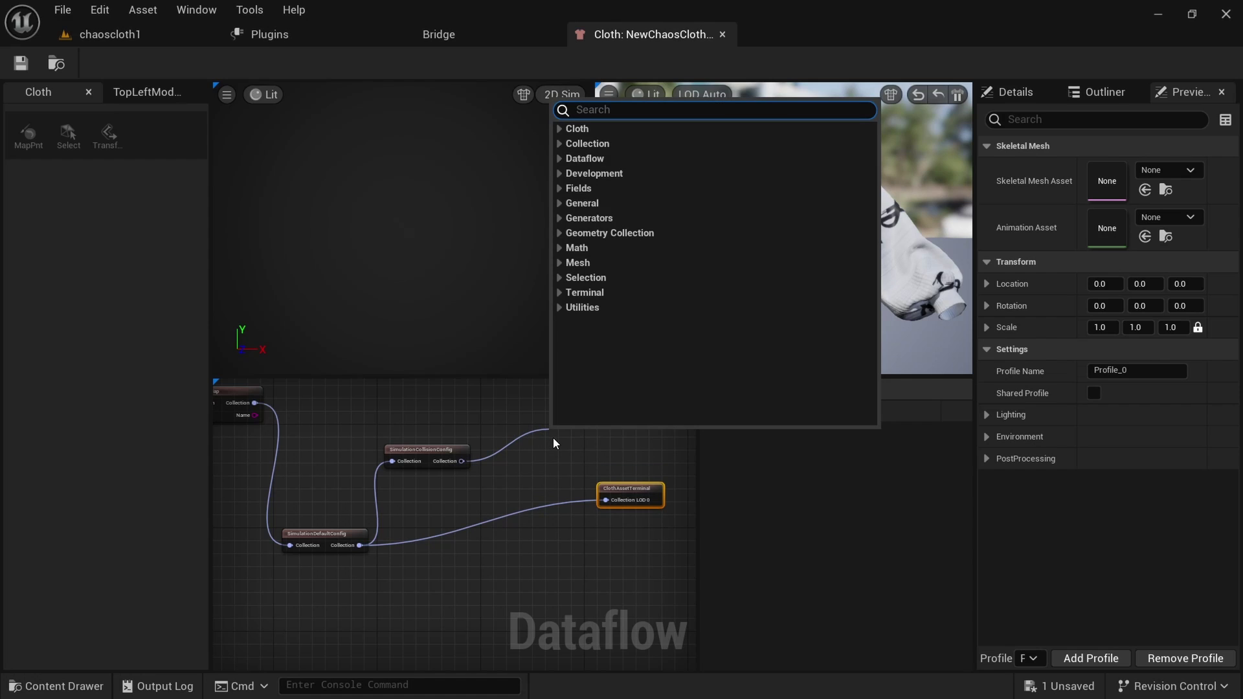
{"action": "type", "text": "set"}
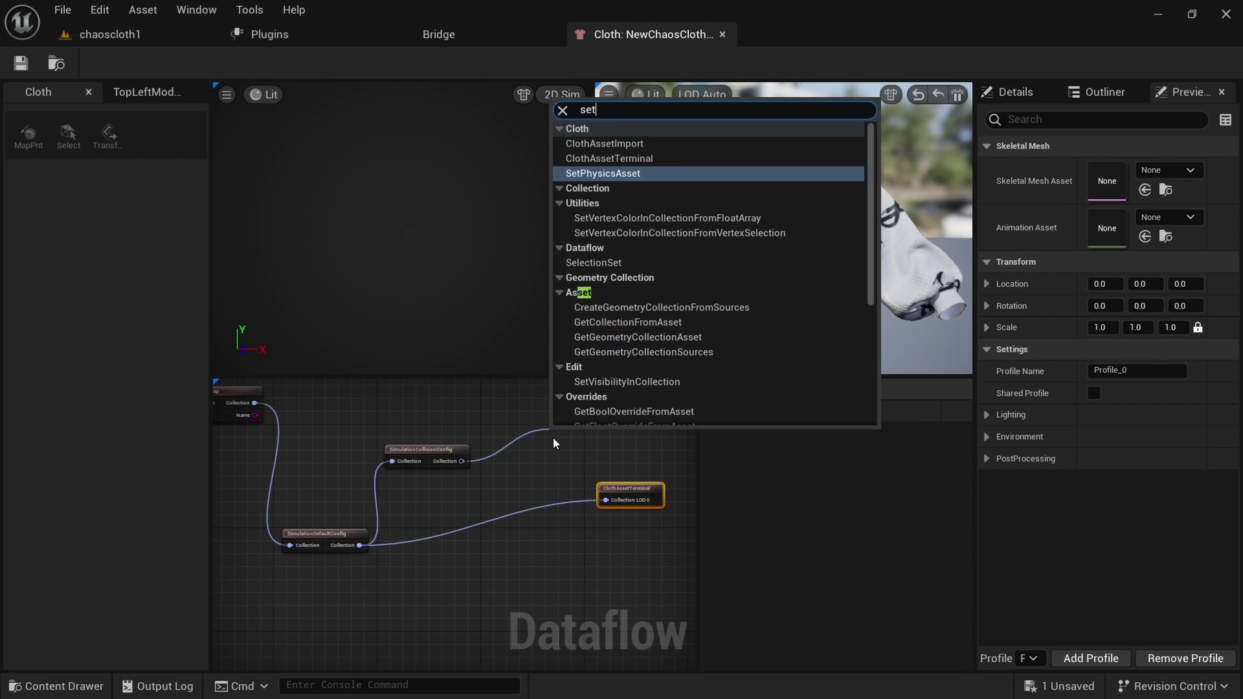
{"action": "type", "text": "ph"}
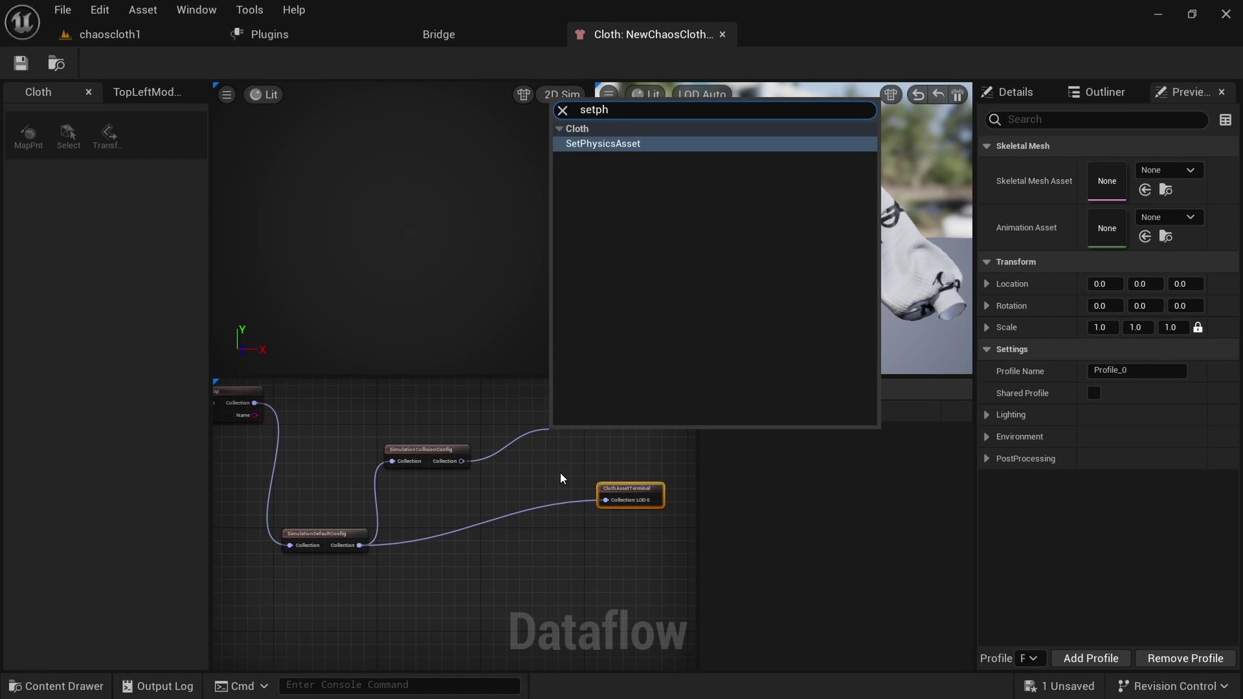
{"action": "left_click", "coordinate": [620, 144]}
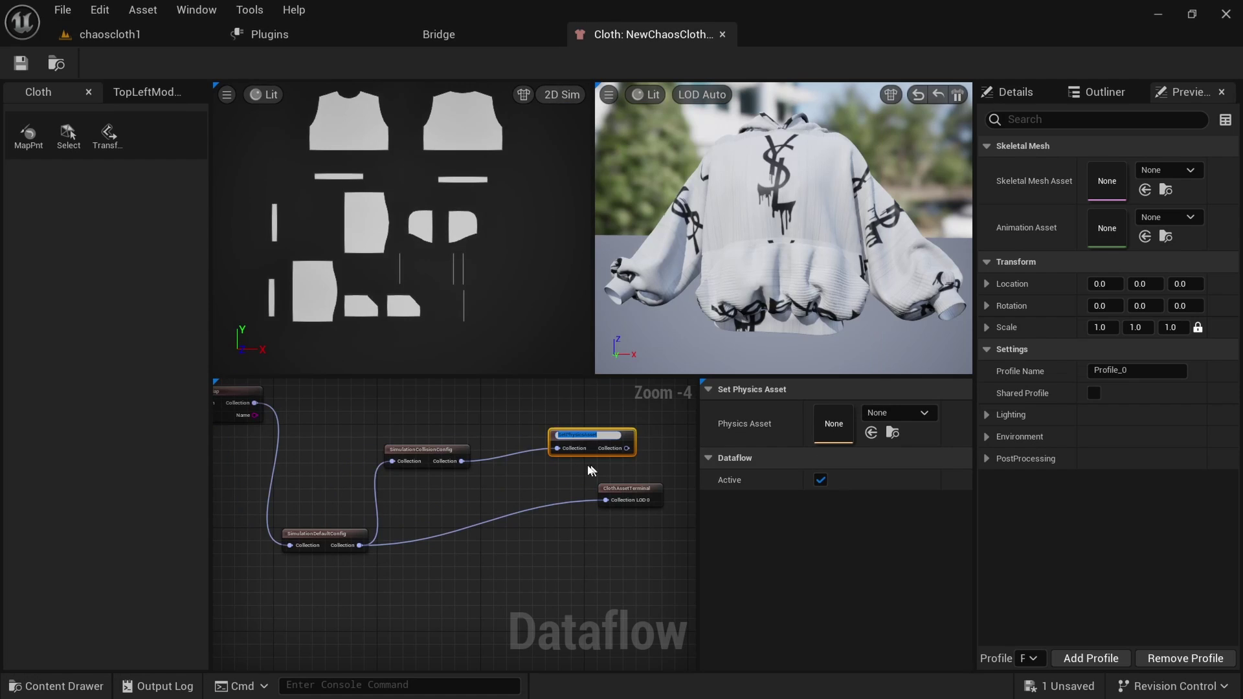
{"action": "scroll", "coordinate": [556, 482], "scroll_direction": "up", "scroll_amount": 3}
{"action": "right_click_drag", "start_coordinate": [570, 477], "coordinate": [450, 513]}
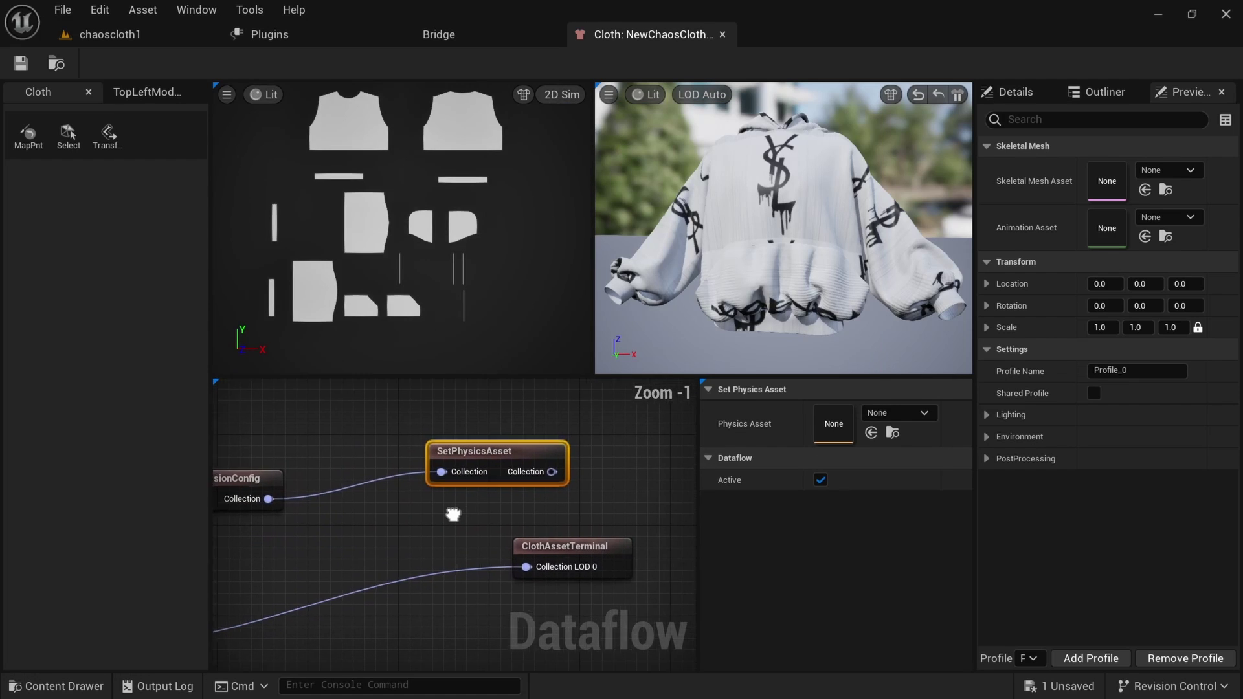
Assign PA_Mannequin as the physics asset of the SetPhysicsAsset node.
{"action": "left_click", "coordinate": [495, 451]}
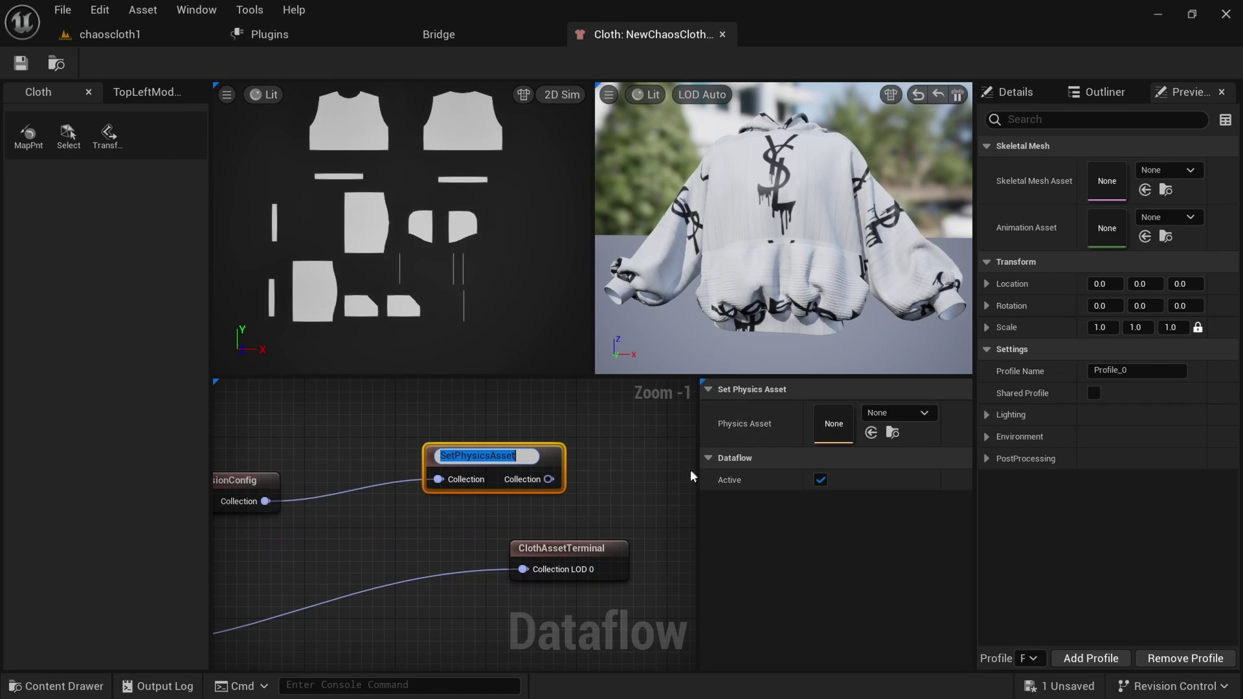
{"action": "left_click", "coordinate": [600, 459]}
{"action": "left_click", "coordinate": [518, 454]}
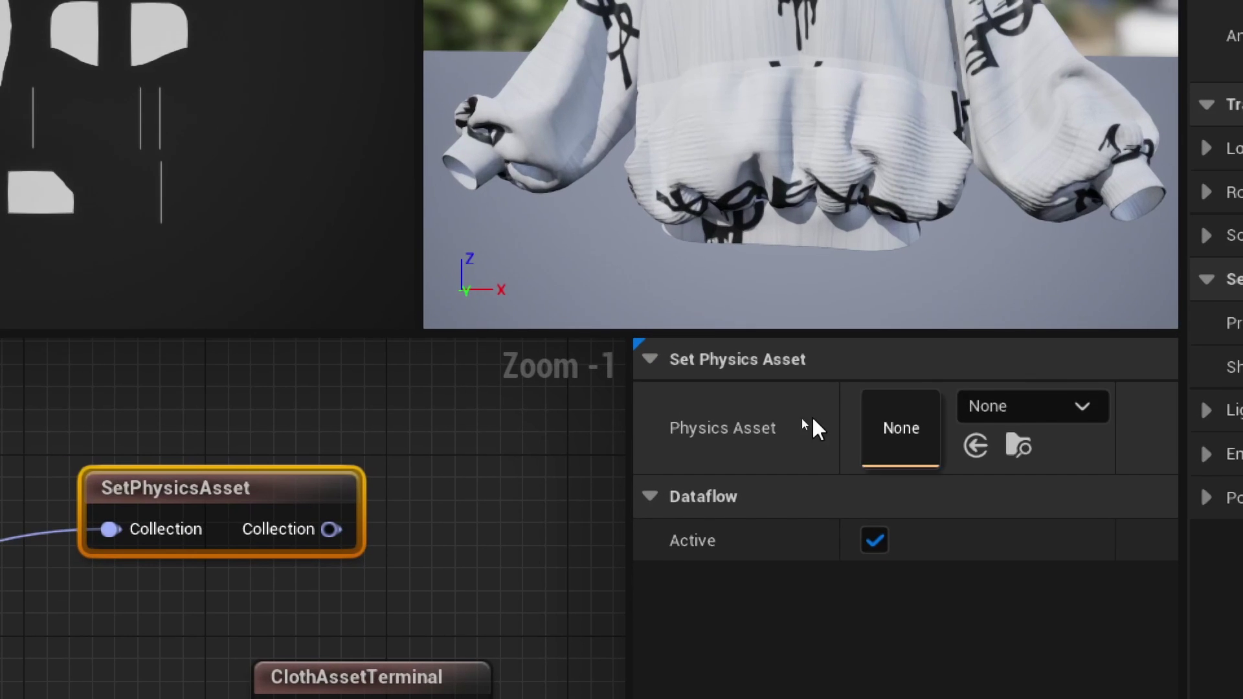
{"action": "left_click", "coordinate": [1092, 411]}
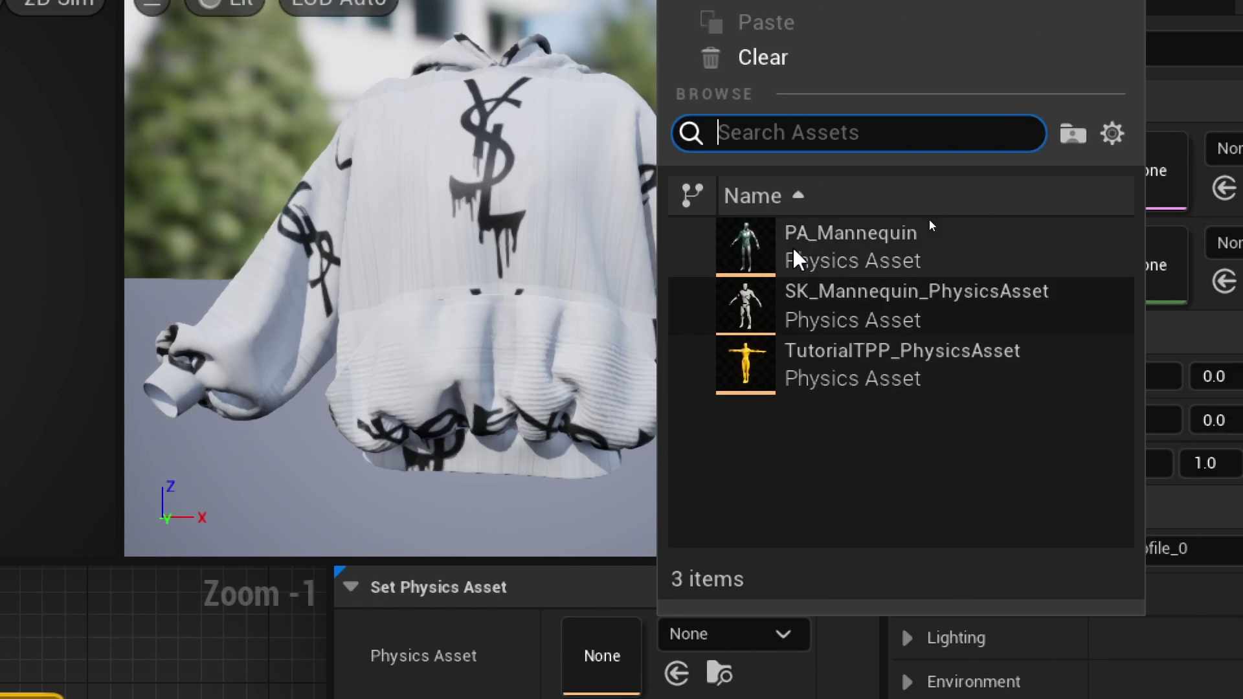
{"action": "left_click", "coordinate": [840, 253]}
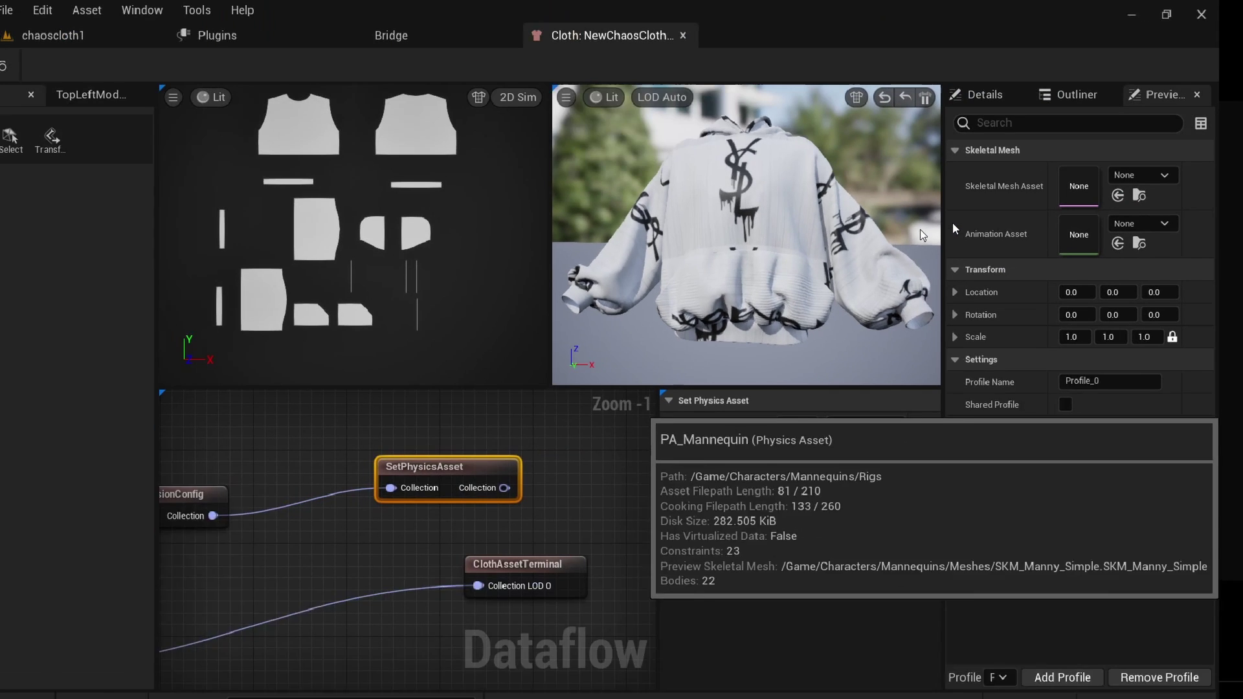
{"action": "scroll", "coordinate": [552, 522], "scroll_direction": "down", "scroll_amount": 2}
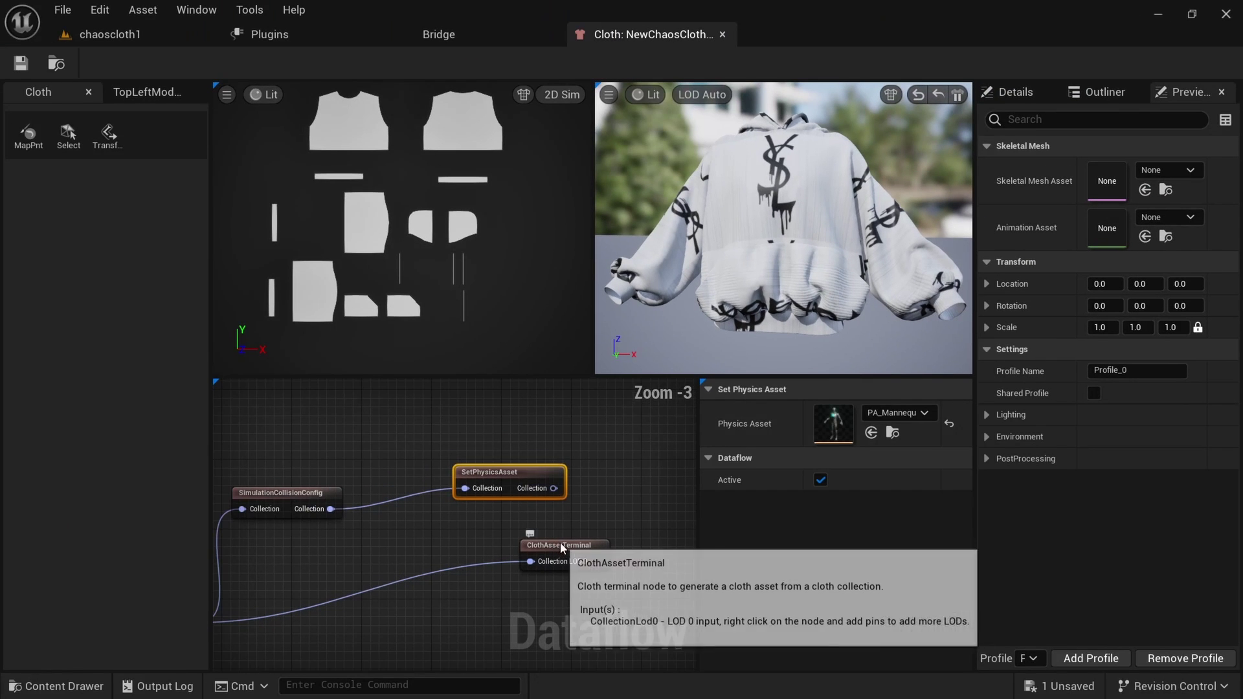
Move ClothAssetTerminal farther right and feed its Collection LOD 0 input from the SetPhysicsAsset node's Collection output.
{"action": "left_click_drag", "start_coordinate": [561, 542], "coordinate": [693, 507]}
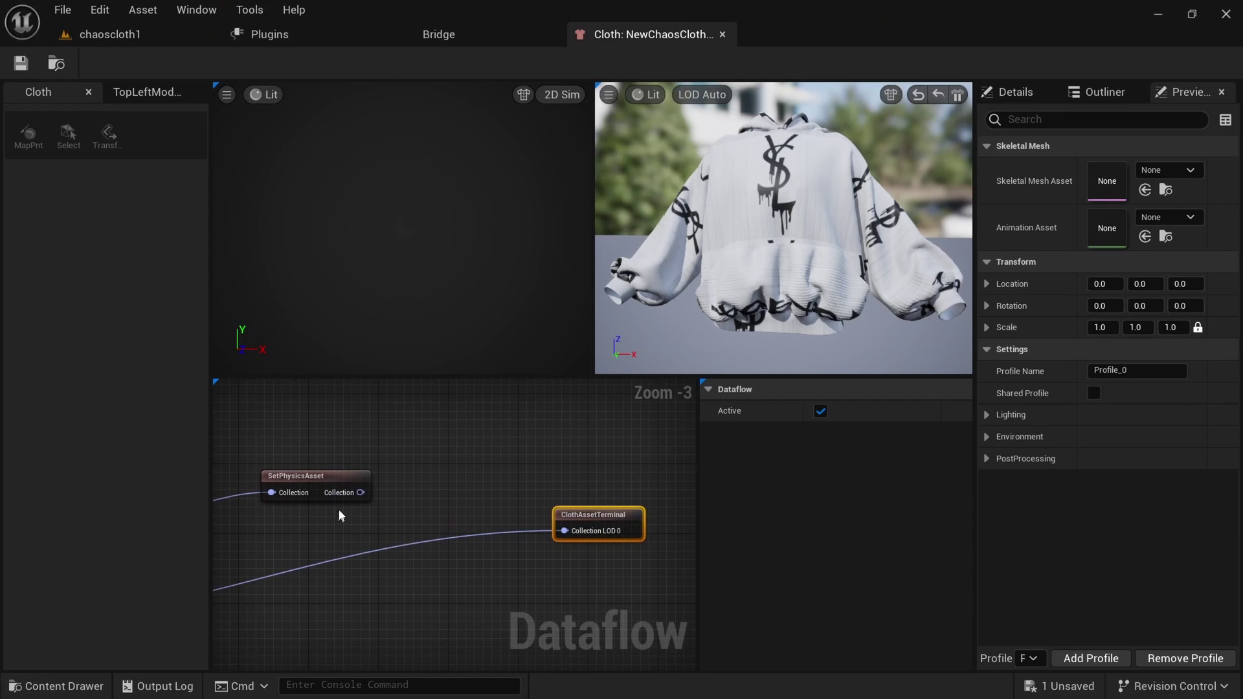
{"action": "left_click_drag", "start_coordinate": [361, 492], "coordinate": [562, 531]}
{"action": "scroll", "coordinate": [593, 520], "scroll_direction": "up", "scroll_amount": 3}
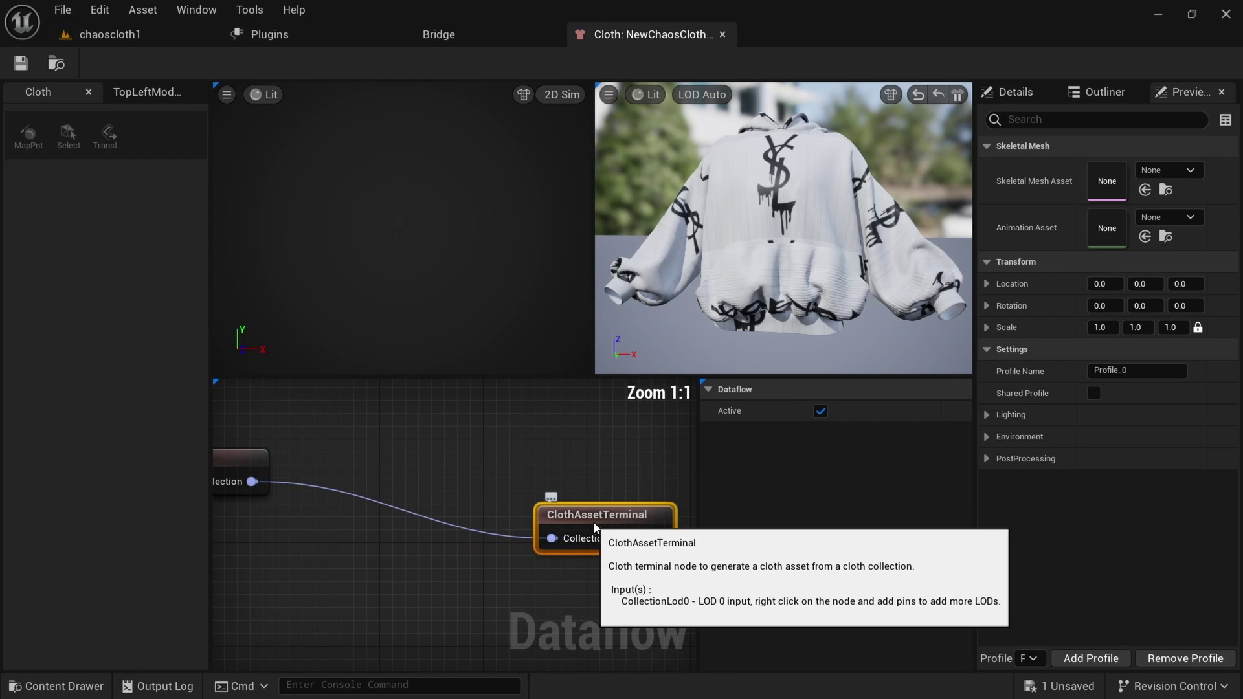
Examine the full Dataflow node chain up to ClothAssetTerminal and the cloth asset's skeleton and physics asset details.
{"action": "scroll", "coordinate": [595, 526], "scroll_direction": "down", "scroll_amount": 4}
{"action": "scroll", "coordinate": [453, 518], "scroll_direction": "down", "scroll_amount": 2}
{"action": "right_click_drag", "start_coordinate": [406, 544], "coordinate": [527, 563]}
{"action": "scroll", "coordinate": [484, 523], "scroll_direction": "up", "scroll_amount": 4}
{"action": "scroll", "coordinate": [484, 522], "scroll_direction": "down", "scroll_amount": 5}
{"action": "scroll", "coordinate": [479, 516], "scroll_direction": "down", "scroll_amount": 2}
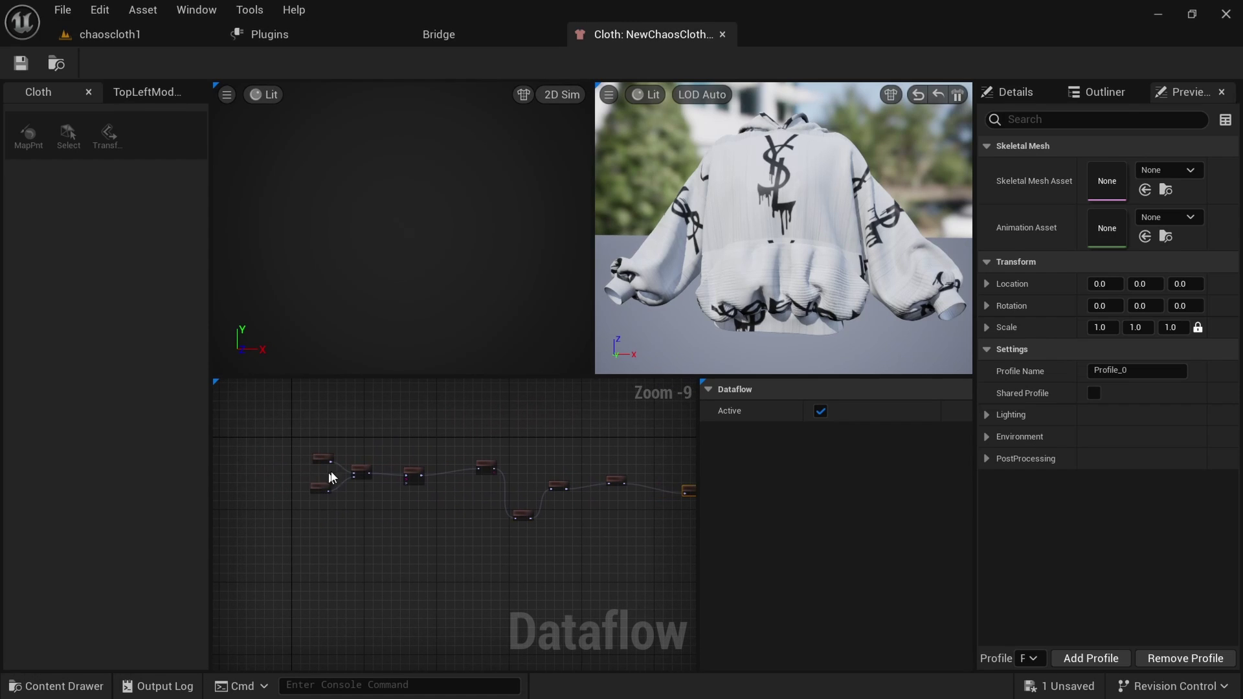
{"action": "right_click_drag", "start_coordinate": [585, 520], "coordinate": [445, 527]}
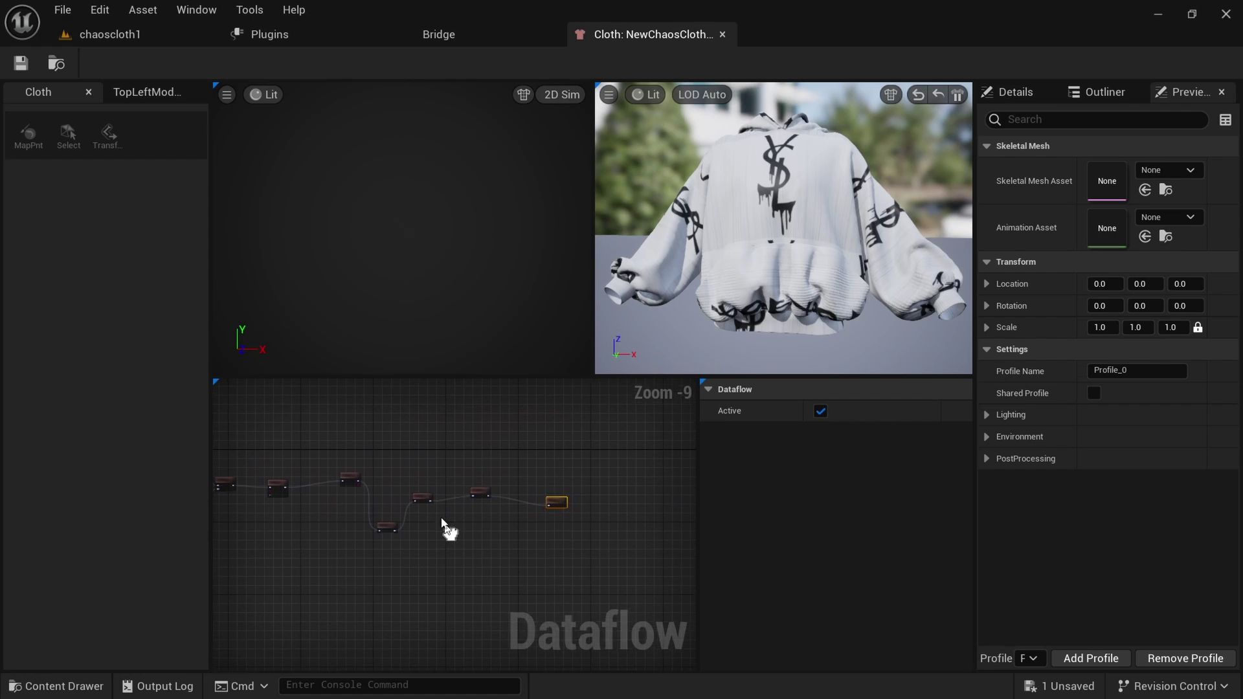
{"action": "scroll", "coordinate": [565, 504], "scroll_direction": "up", "scroll_amount": 7}
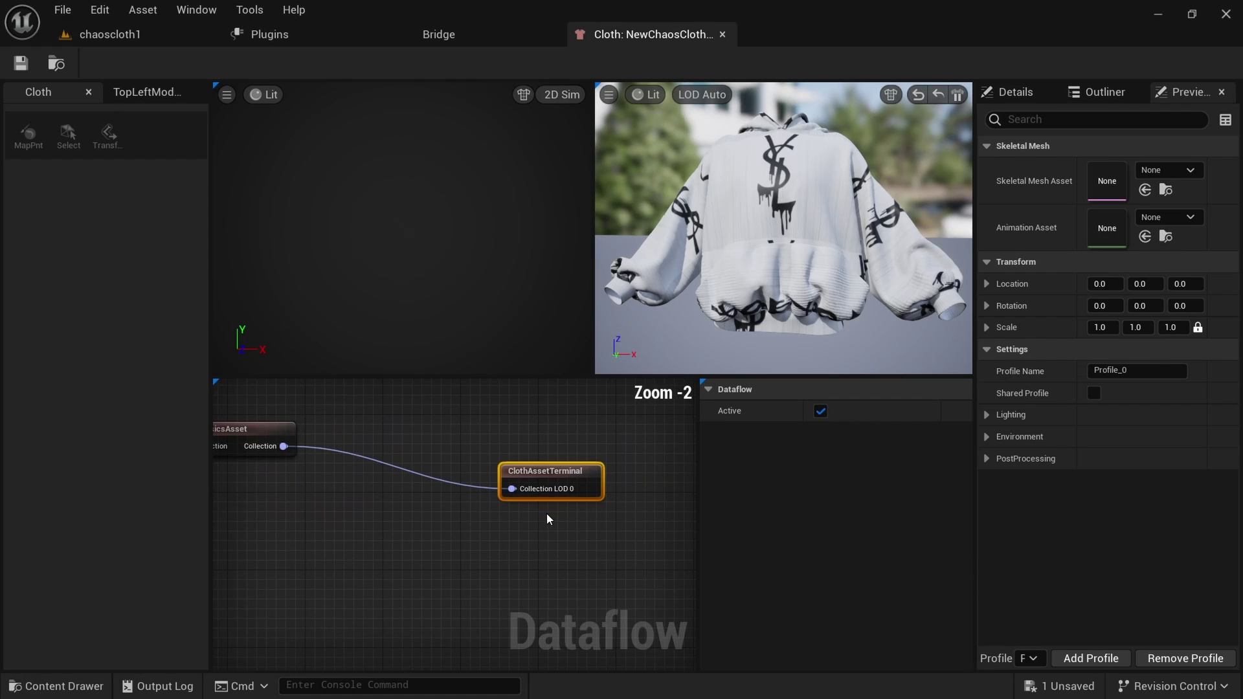
{"action": "right_click_drag", "start_coordinate": [584, 534], "coordinate": [501, 558]}
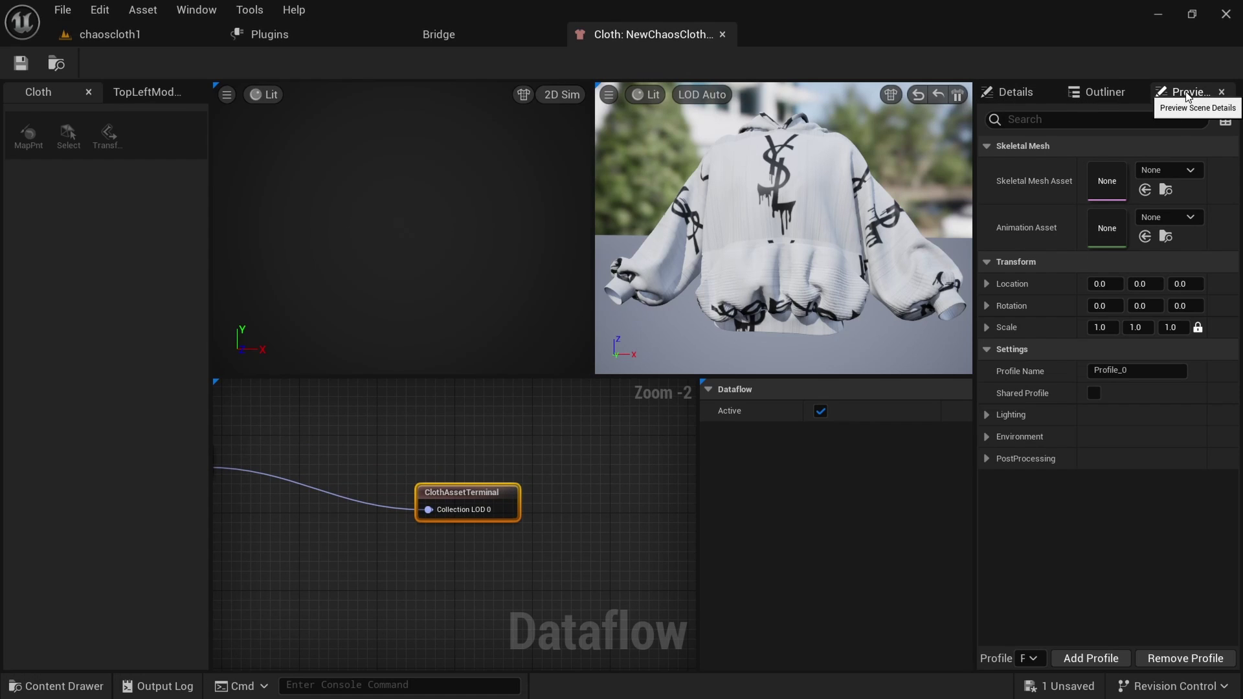
{"action": "left_click", "coordinate": [1020, 96]}
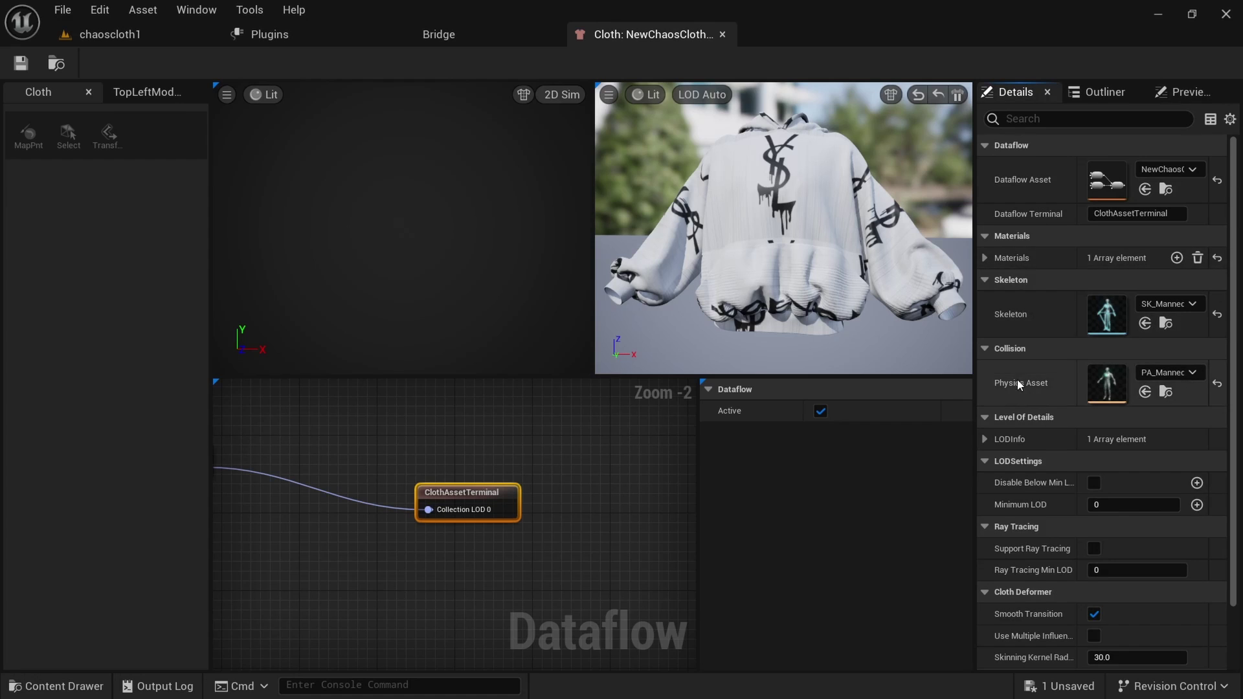
{"action": "scroll", "coordinate": [1015, 389], "scroll_direction": "down", "scroll_amount": 3}
{"action": "scroll", "coordinate": [1014, 399], "scroll_direction": "up", "scroll_amount": 3}
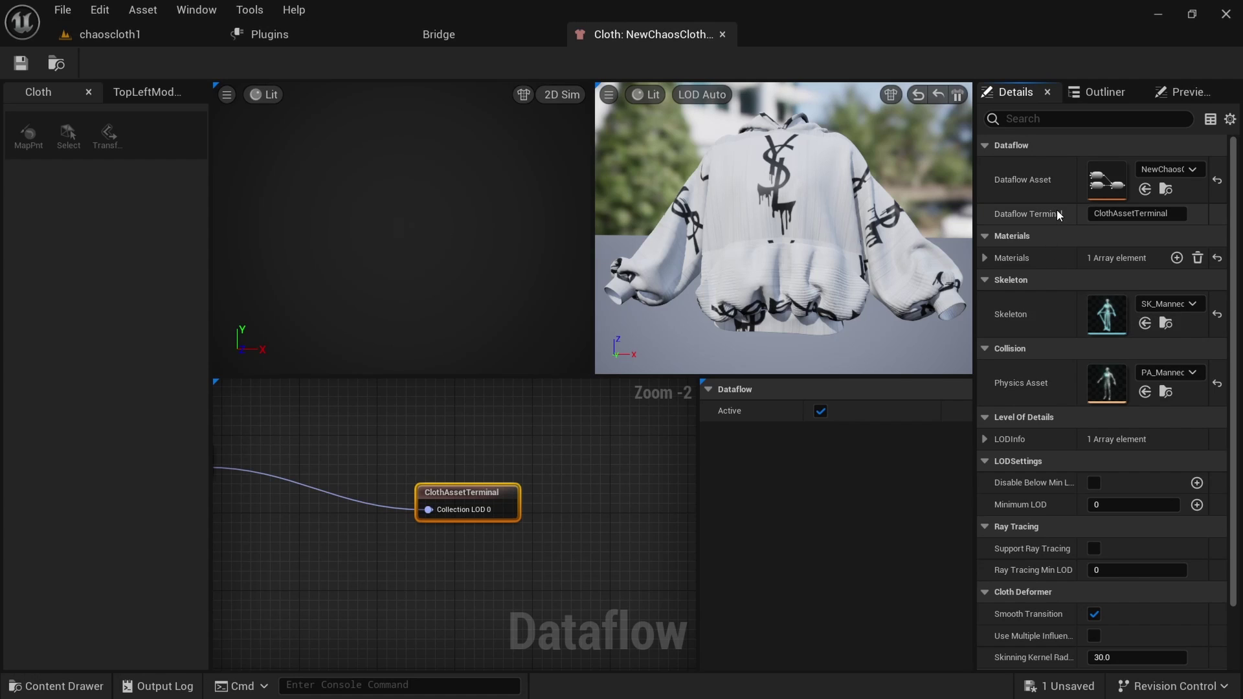
Assign SKM_Quinn as the preview scene's skeletal mesh asset and show the mannequin wearing the hoodie.
{"action": "left_click", "coordinate": [1186, 92]}
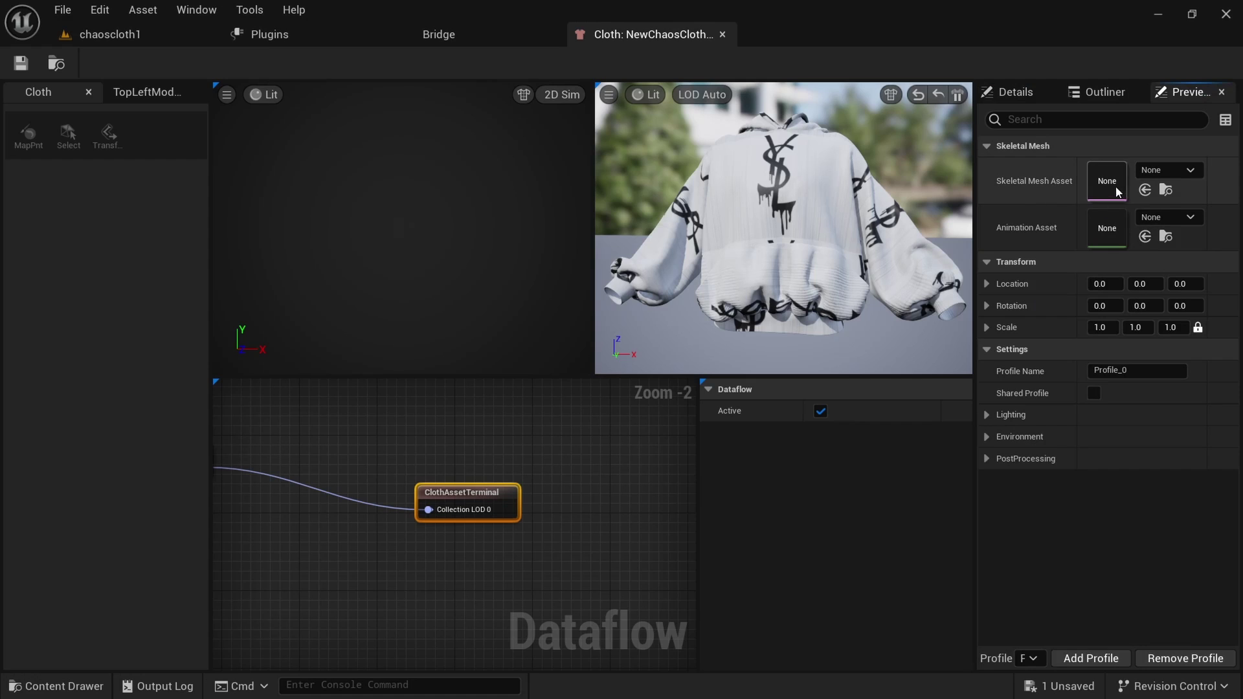
{"action": "left_click", "coordinate": [1168, 170]}
{"action": "scroll", "coordinate": [1062, 453], "scroll_direction": "down", "scroll_amount": 2}
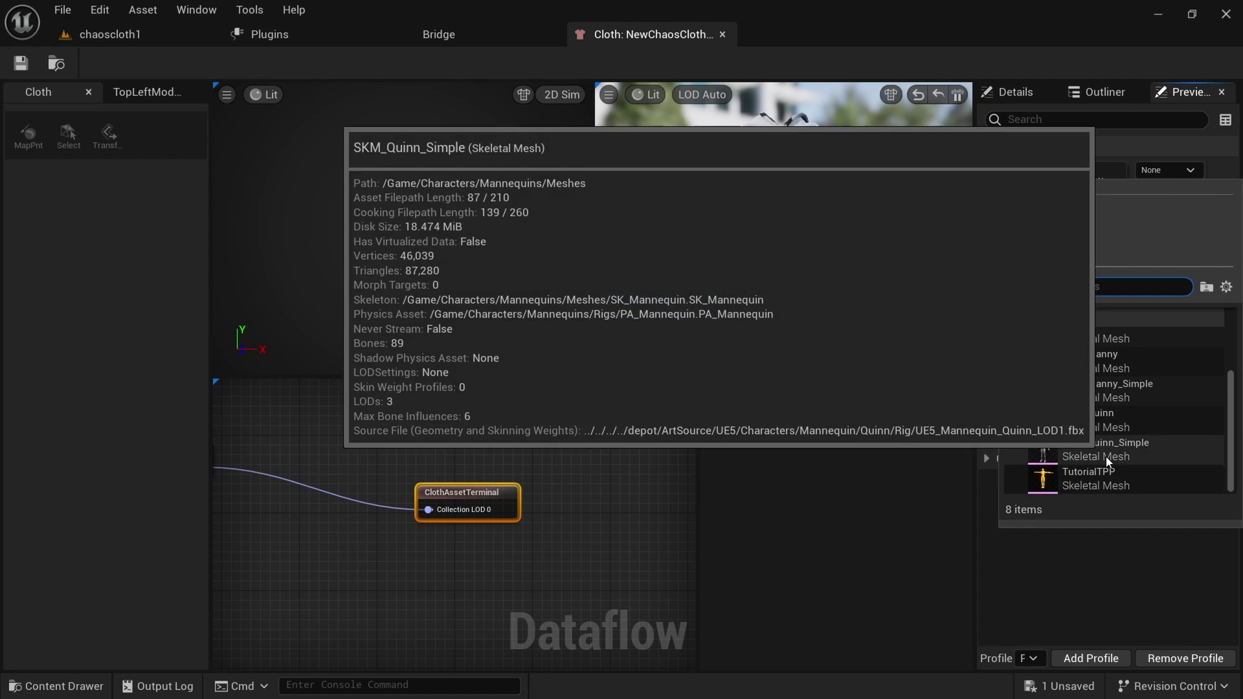
{"action": "mouse_move", "coordinate": [1094, 424]}
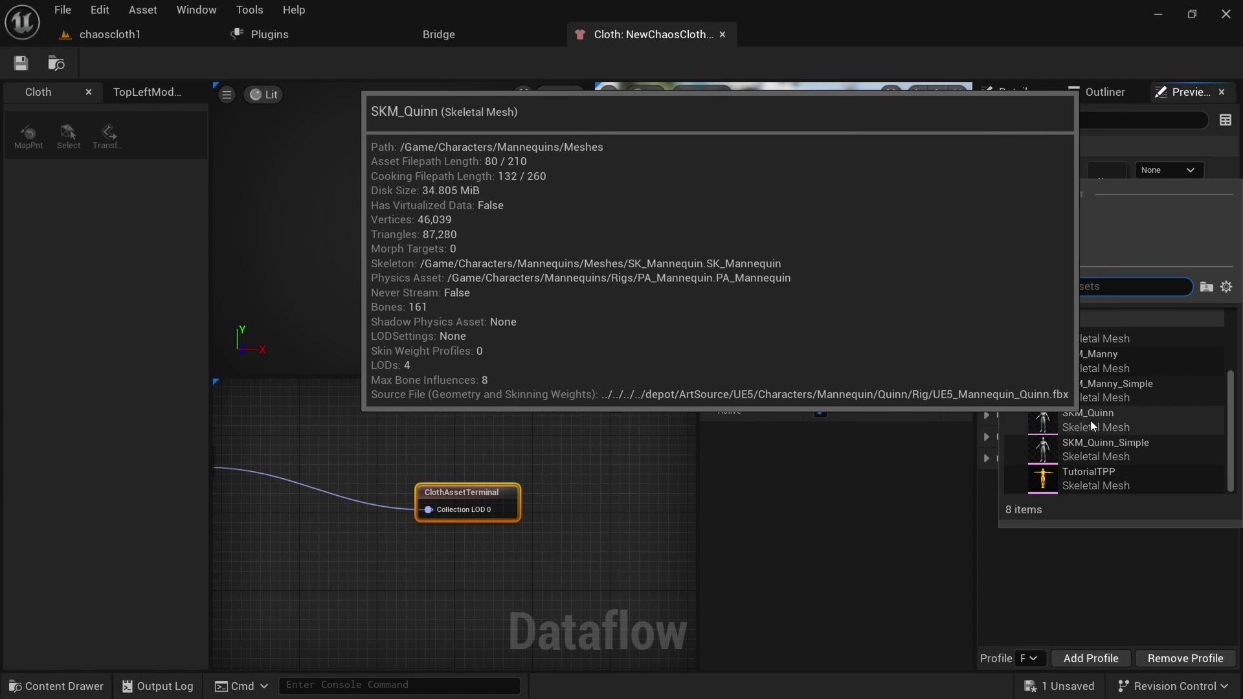
{"action": "left_click", "coordinate": [1091, 421]}
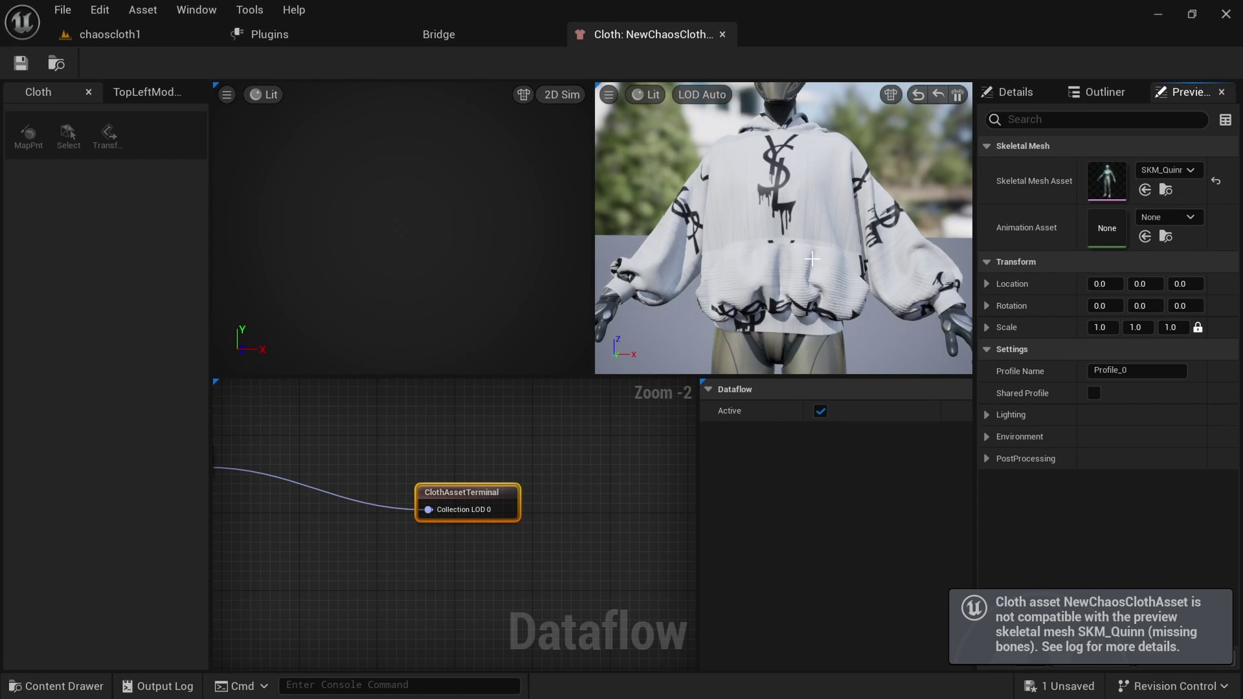
{"action": "scroll", "coordinate": [812, 259], "scroll_direction": "down", "scroll_amount": 5}
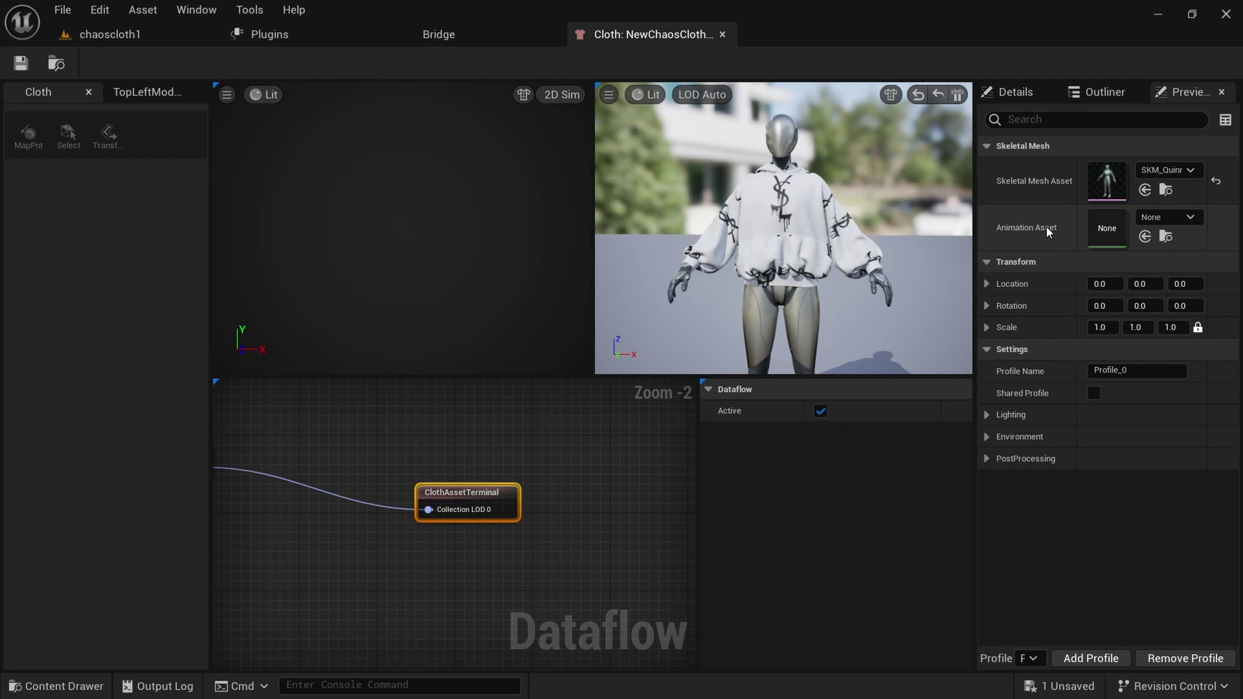
Suspend and resume the cloth simulation, and inspect the hoodie on the mannequin from several sides.
{"action": "left_click", "coordinate": [1188, 219]}
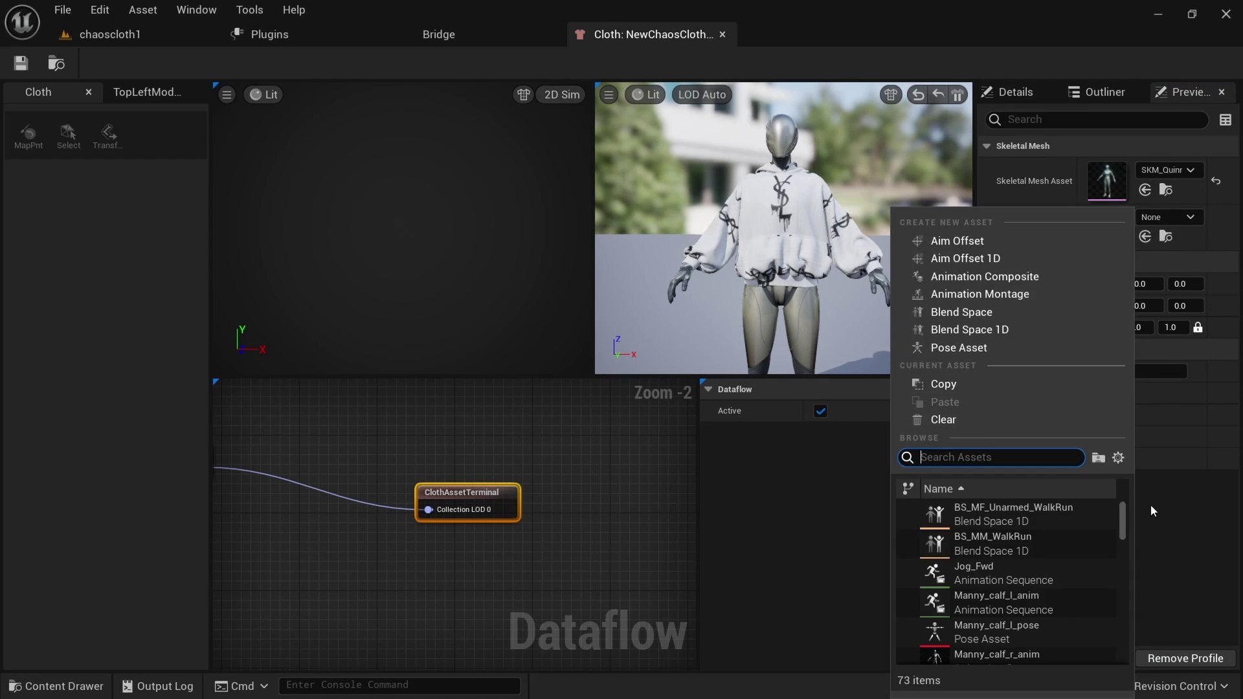
{"action": "left_click", "coordinate": [1019, 15]}
{"action": "left_click", "coordinate": [957, 96]}
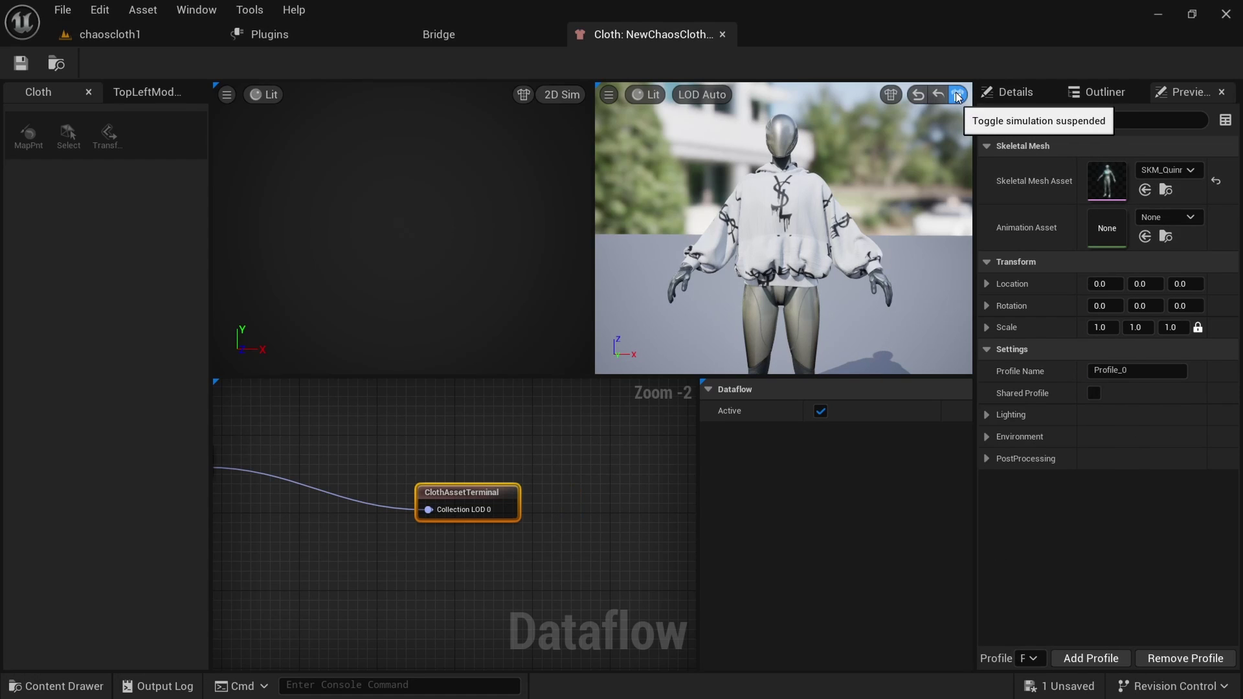
{"action": "left_click", "coordinate": [957, 96]}
{"action": "left_click_drag", "start_coordinate": [943, 233], "coordinate": [602, 255], "text": "alt"}
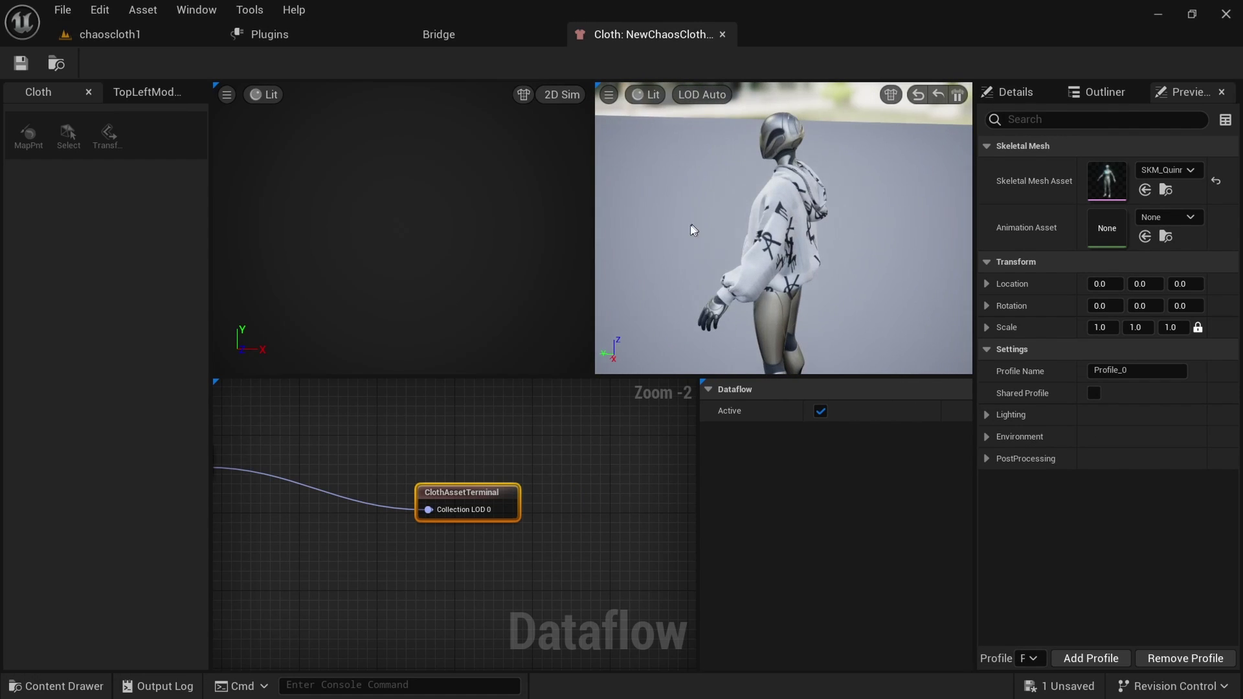
{"action": "left_click_drag", "start_coordinate": [650, 234], "coordinate": [816, 230], "text": "alt"}
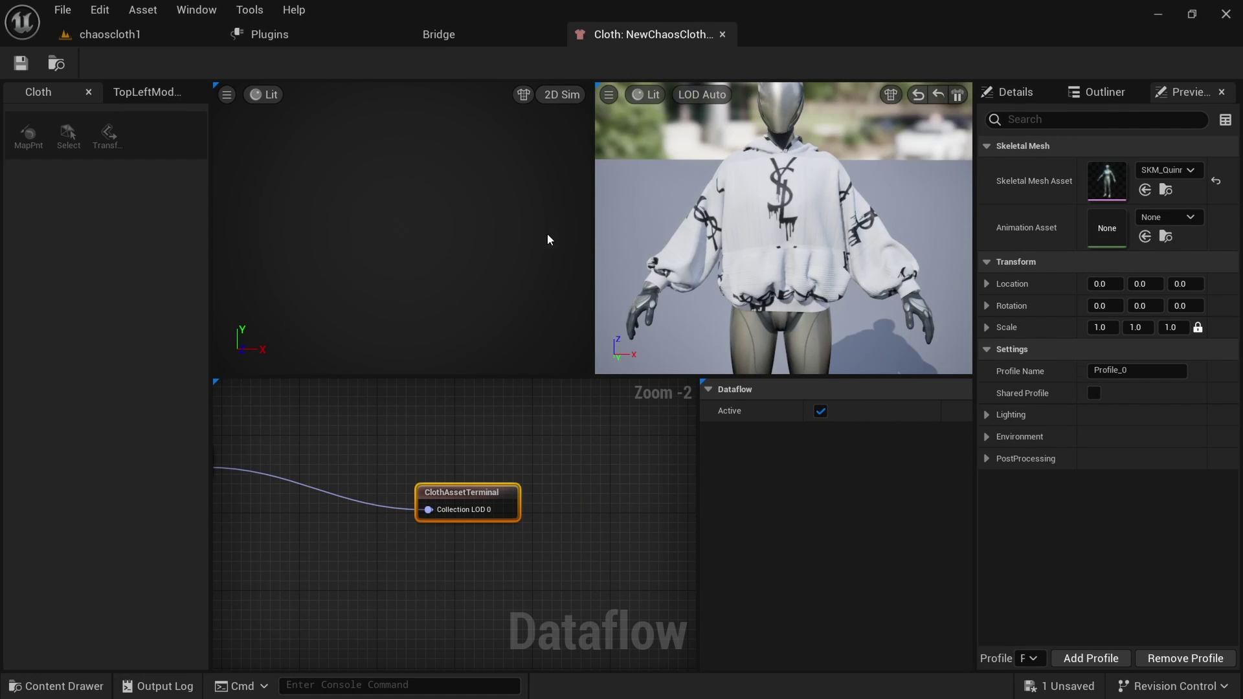
{"action": "right_click_drag", "start_coordinate": [614, 243], "coordinate": [666, 257], "text": "alt"}
{"action": "left_click_drag", "start_coordinate": [666, 258], "coordinate": [791, 306], "text": "alt"}
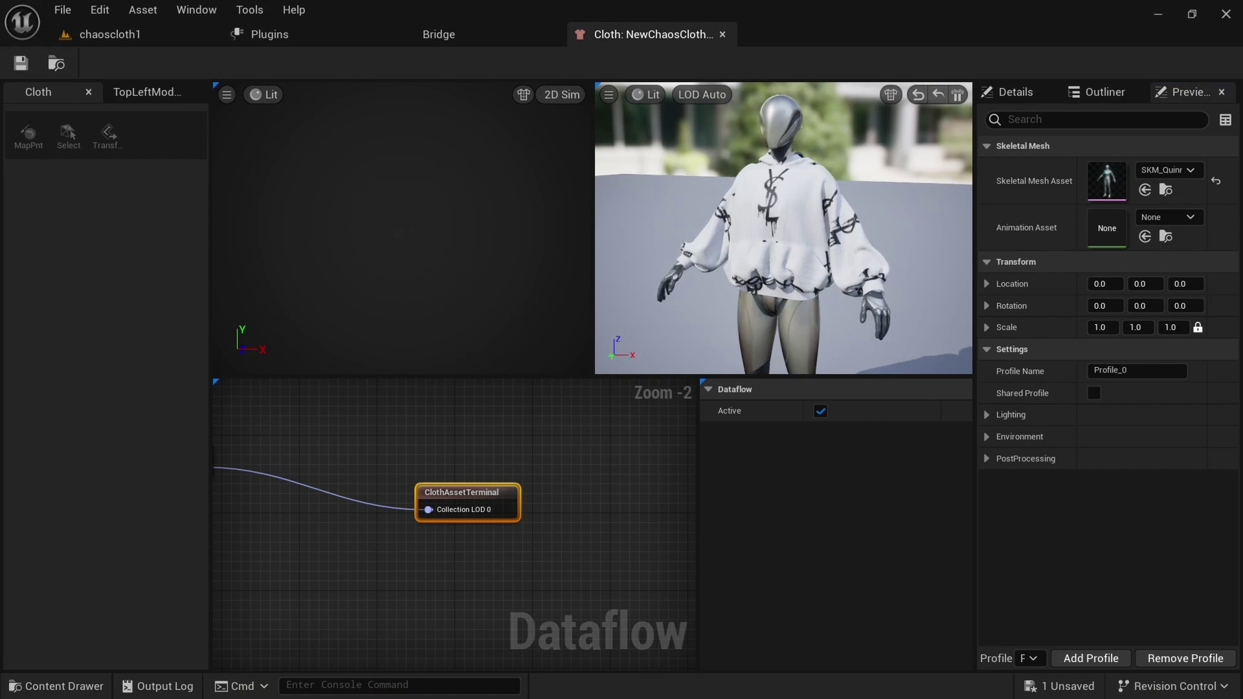
{"action": "left_click_drag", "start_coordinate": [736, 257], "coordinate": [785, 265], "text": "alt"}
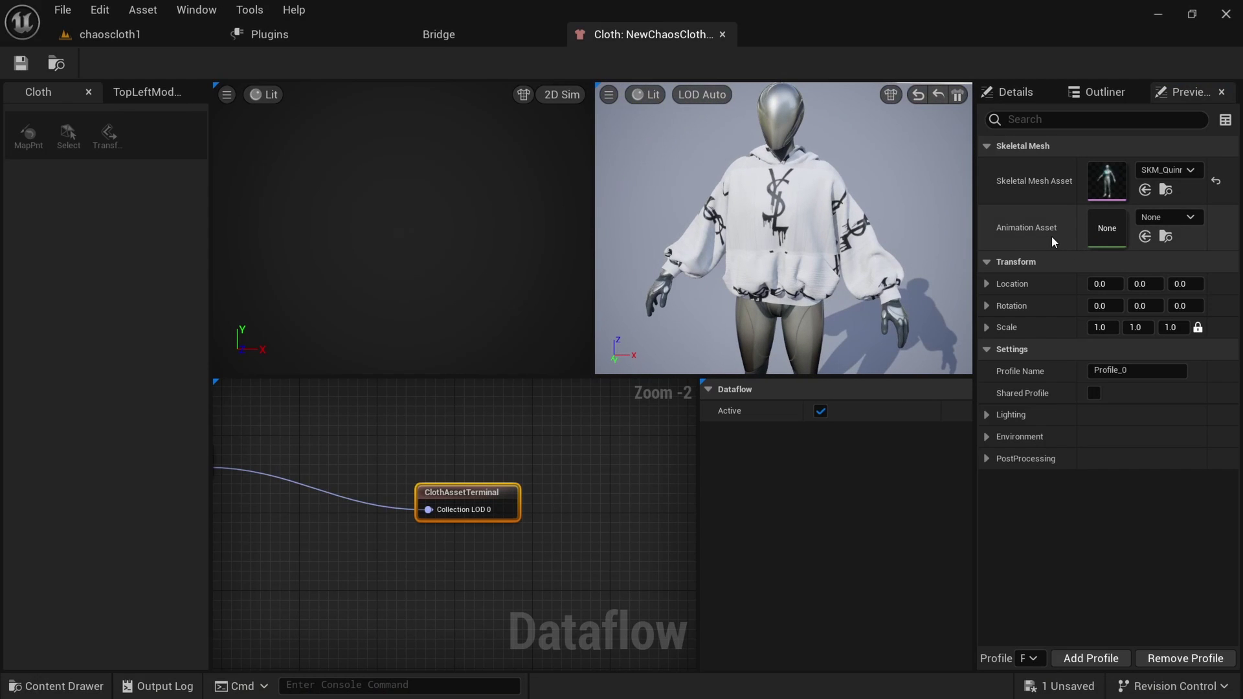
Assign BS_MM_WalkRun as the preview animation asset, check the hoodie's motion from the side and front, and rewind playback to the start.
{"action": "left_click", "coordinate": [1178, 221]}
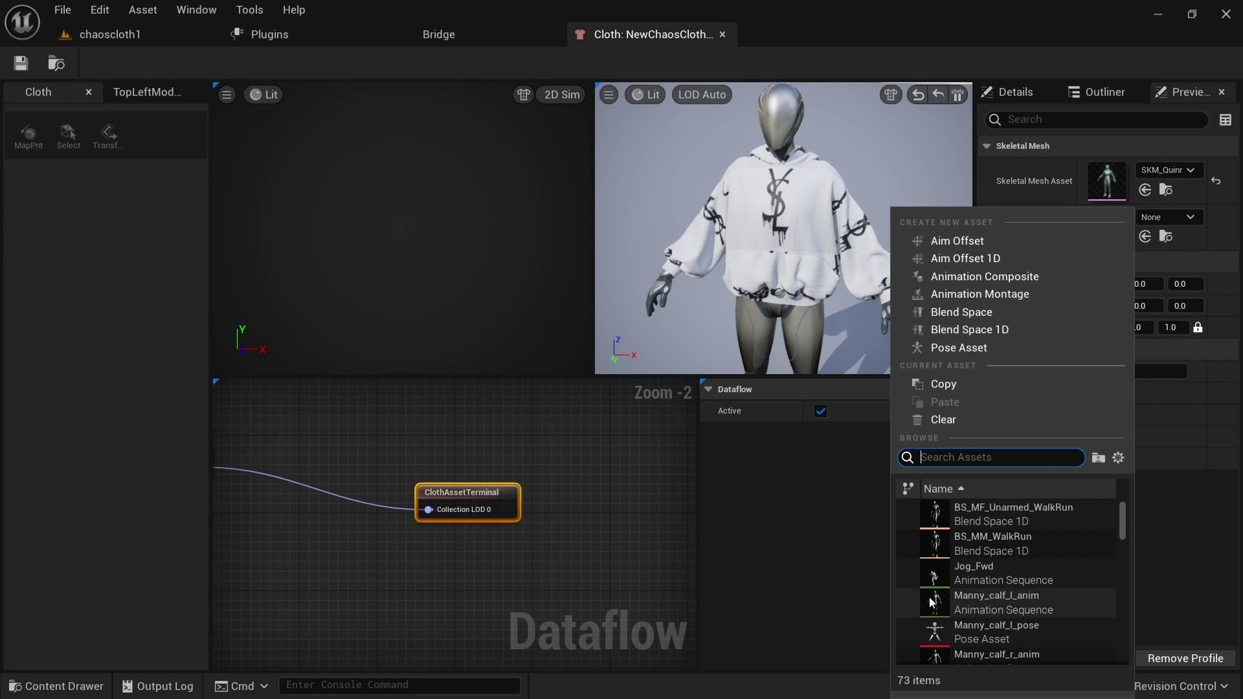
{"action": "left_click", "coordinate": [978, 545]}
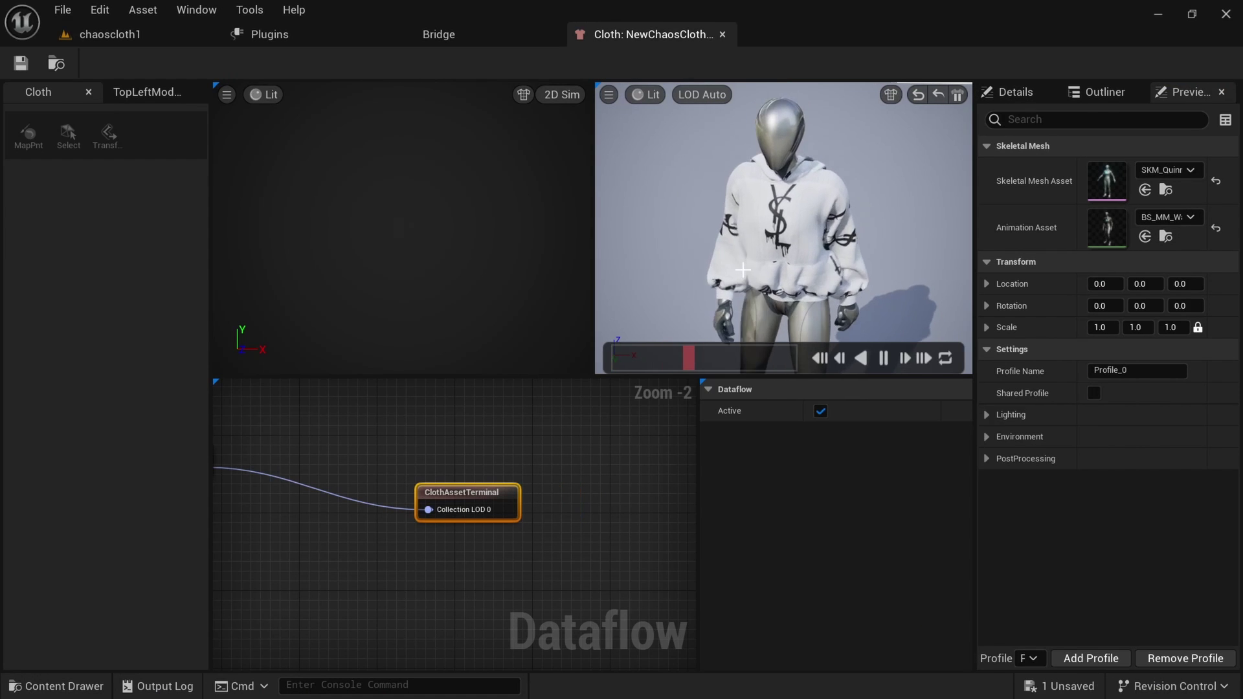
{"action": "mouse_move", "coordinate": [715, 291]}
{"action": "left_mouse_down", "text": "alt"}
{"action": "mouse_move", "coordinate": [745, 262]}
{"action": "mouse_move", "coordinate": [929, 257]}
{"action": "mouse_move", "coordinate": [699, 283]}
{"action": "left_mouse_up", "text": "alt"}
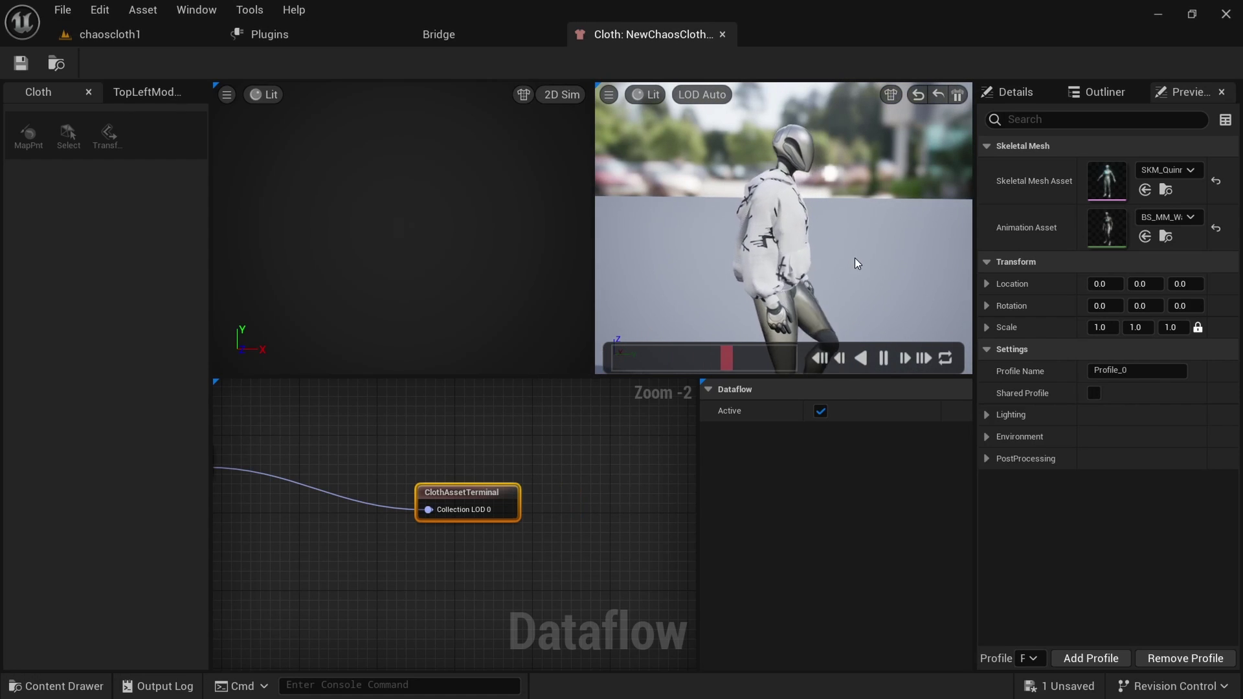
{"action": "left_click_drag", "start_coordinate": [857, 263], "coordinate": [767, 282], "text": "alt"}
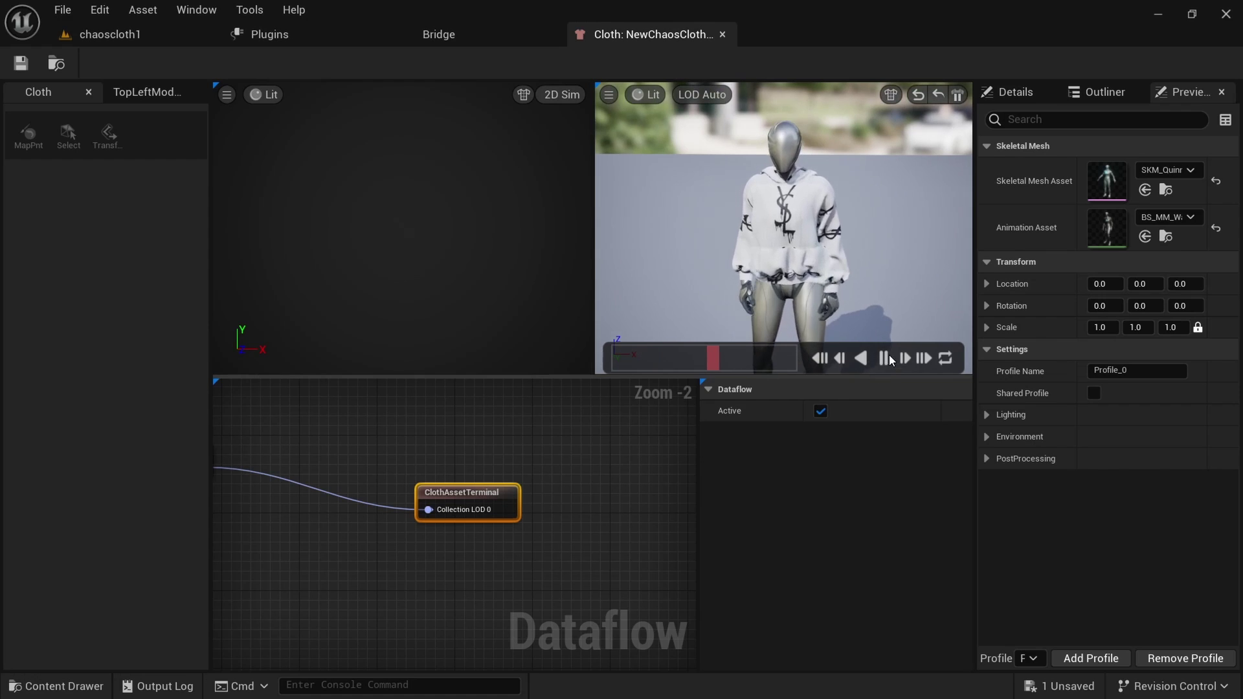
{"action": "left_click", "coordinate": [815, 358]}
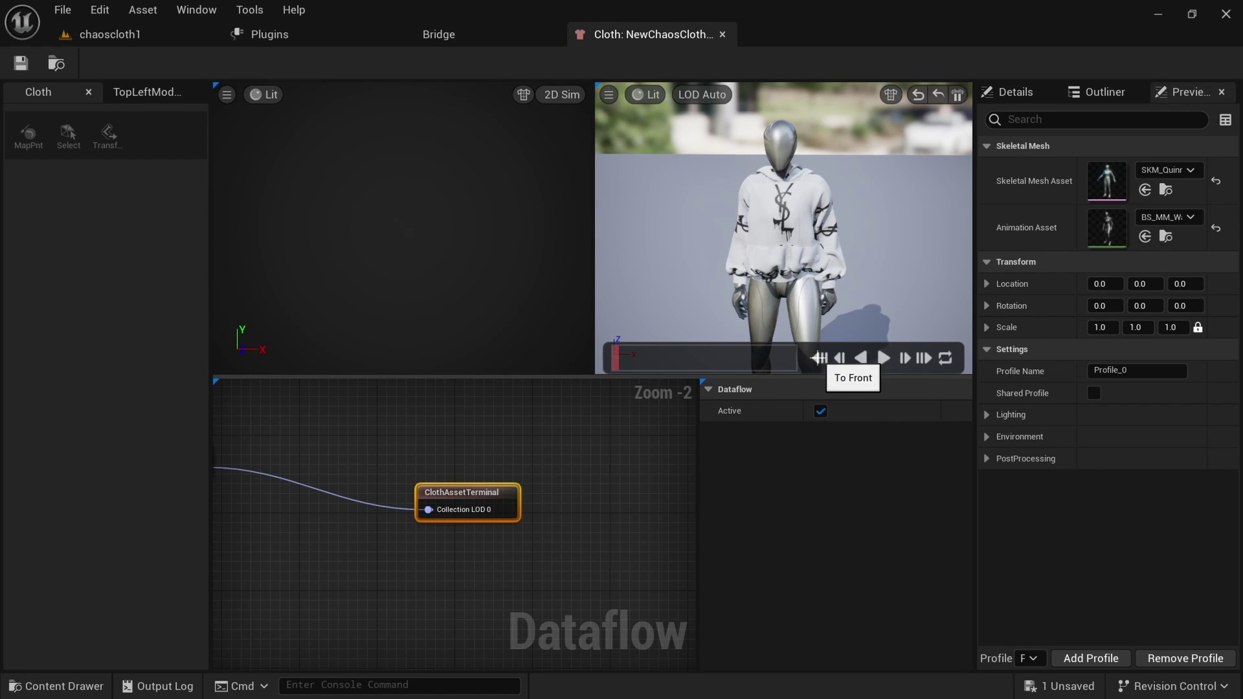
Set the SimulationDefaultConfig node's Iteration Count to 4 and Subdivision Count to 3.
{"action": "scroll", "coordinate": [349, 586], "scroll_direction": "down", "scroll_amount": 2}
{"action": "right_click_drag", "start_coordinate": [345, 589], "coordinate": [632, 532]}
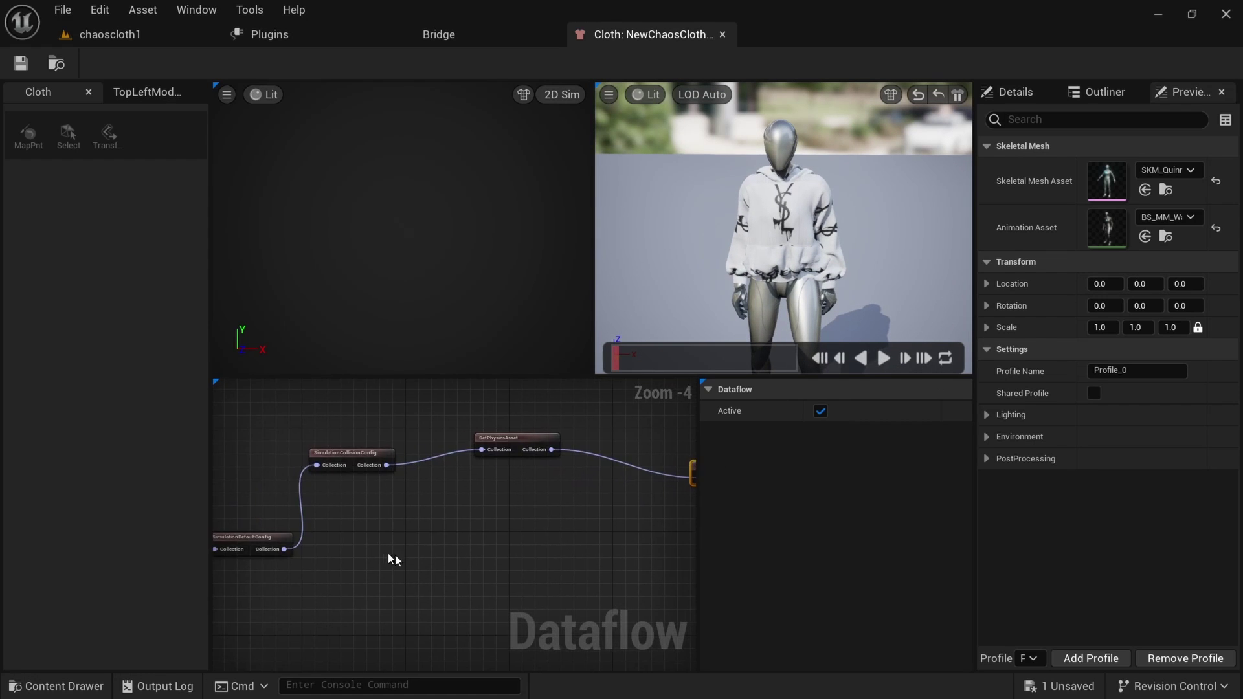
{"action": "right_click_drag", "start_coordinate": [393, 556], "coordinate": [529, 554]}
{"action": "scroll", "coordinate": [393, 563], "scroll_direction": "up", "scroll_amount": 5}
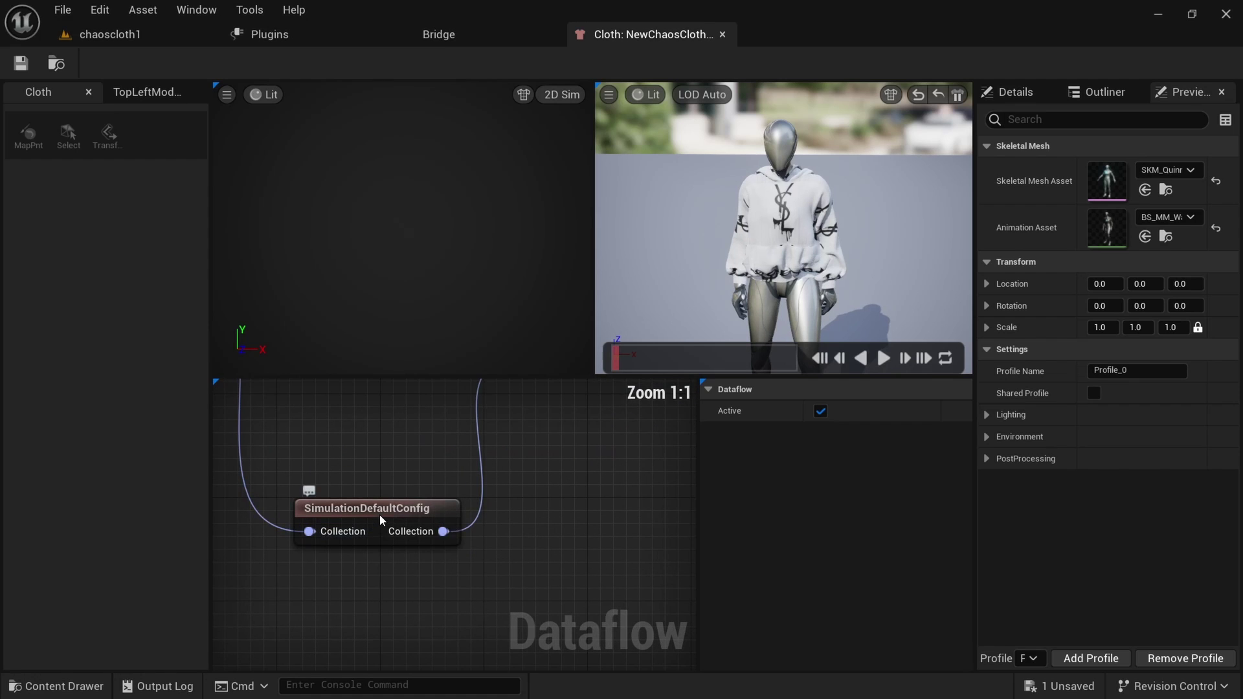
{"action": "left_click", "coordinate": [382, 512]}
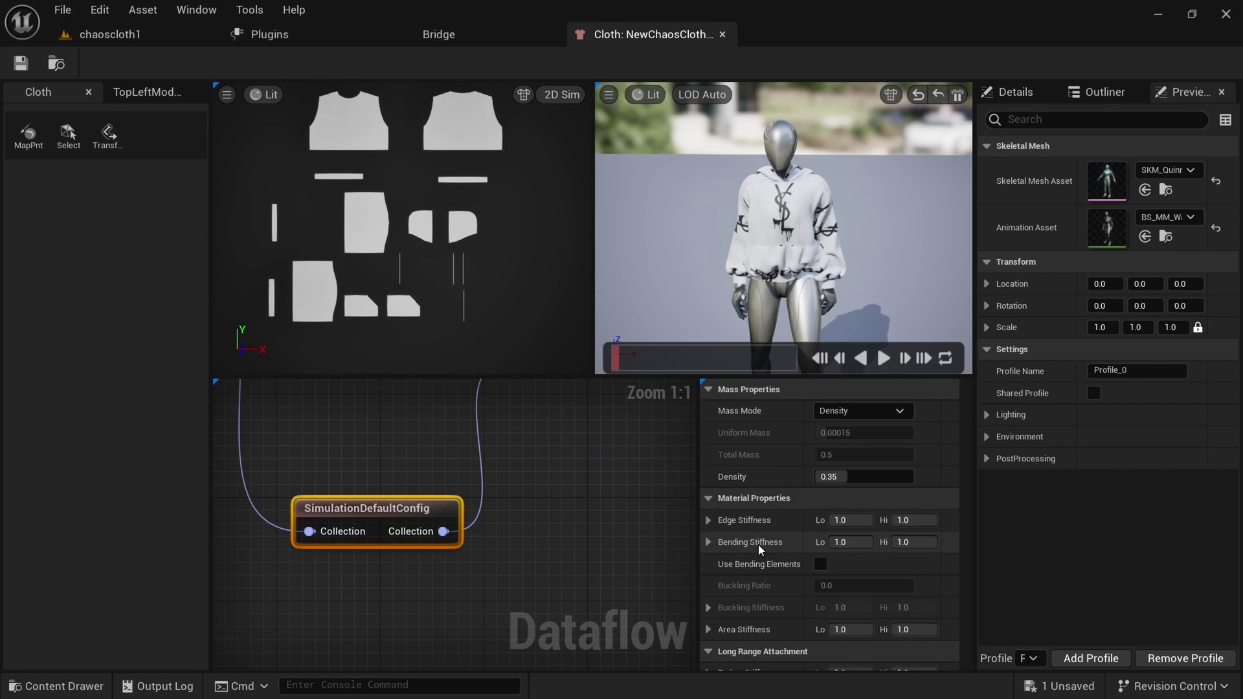
{"action": "scroll", "coordinate": [765, 581], "scroll_direction": "down", "scroll_amount": 10}
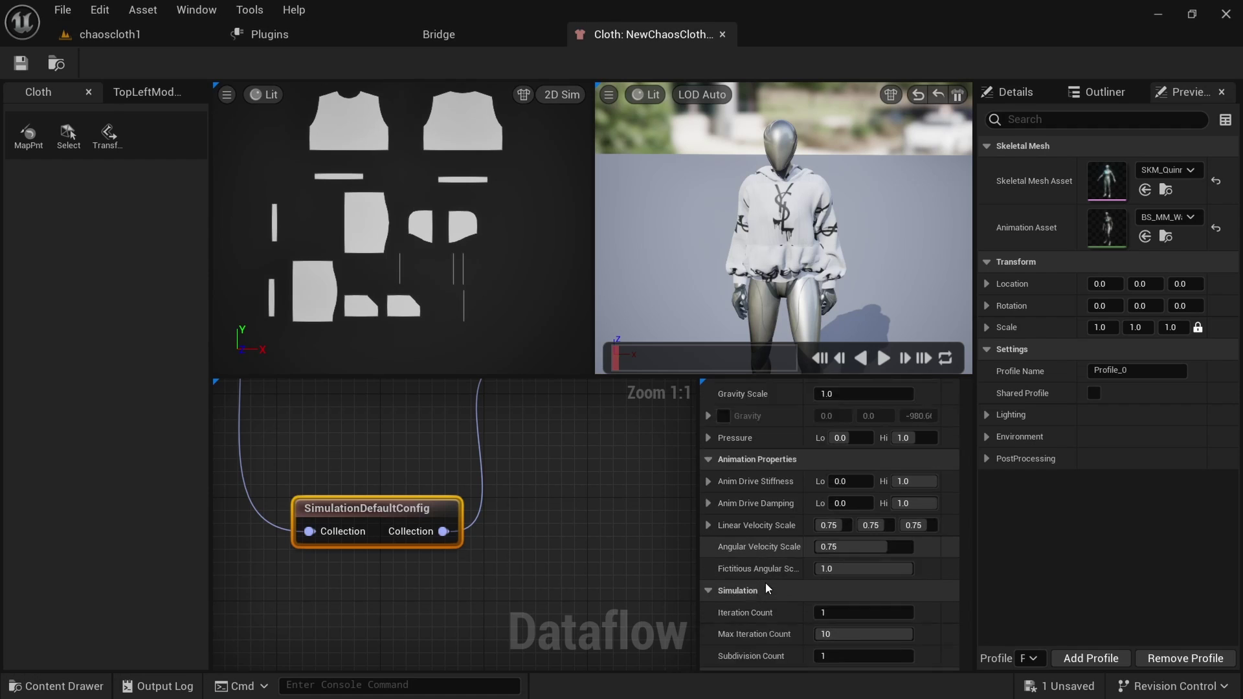
{"action": "scroll", "coordinate": [766, 589], "scroll_direction": "down", "scroll_amount": 2}
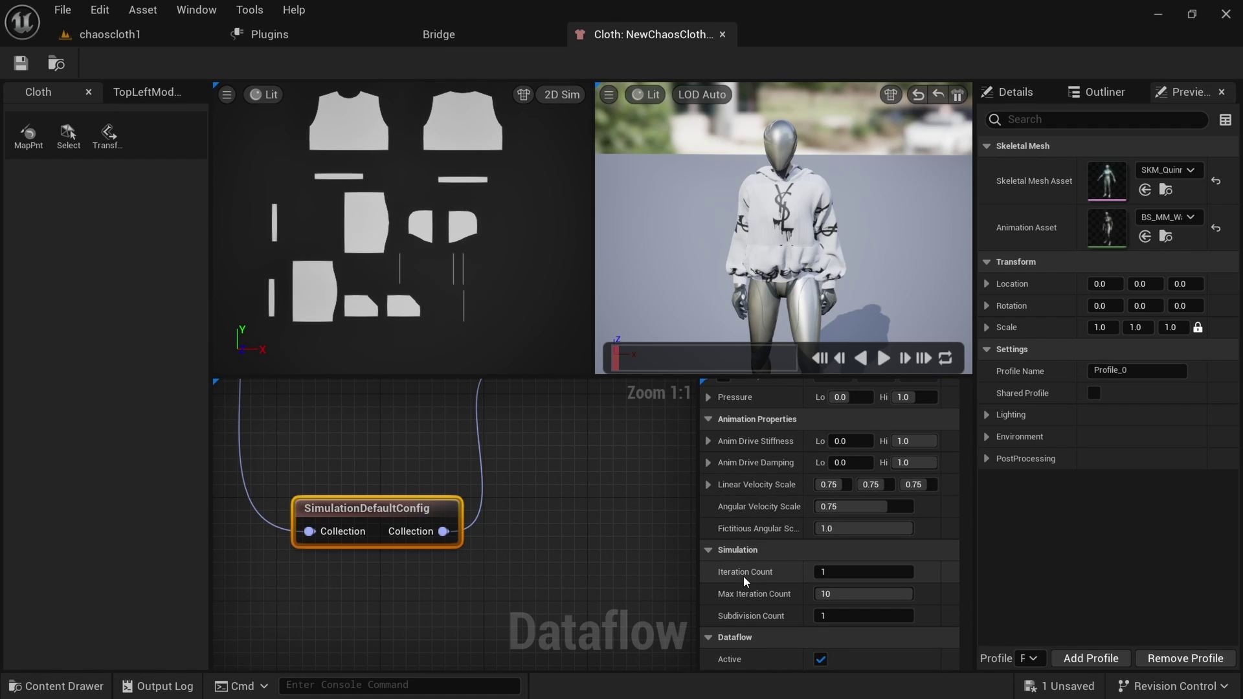
{"action": "mouse_move", "coordinate": [744, 576]}
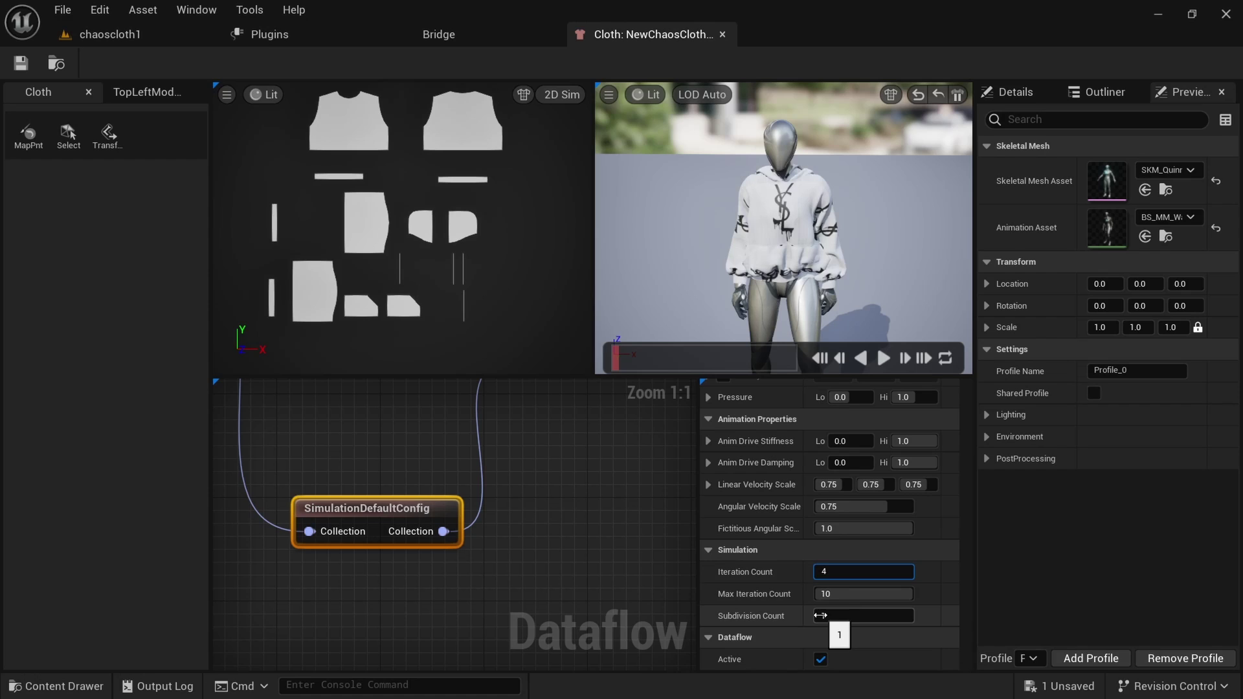
{"action": "left_click", "coordinate": [821, 616]}
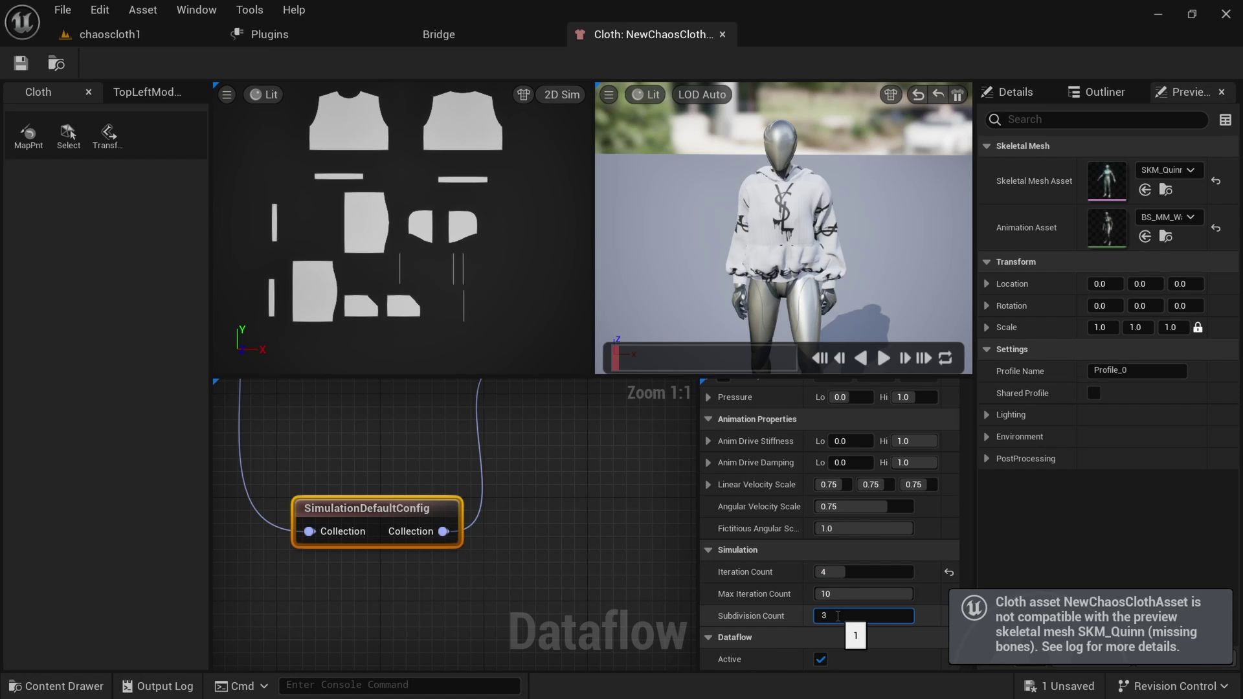
{"action": "key", "text": "Return"}
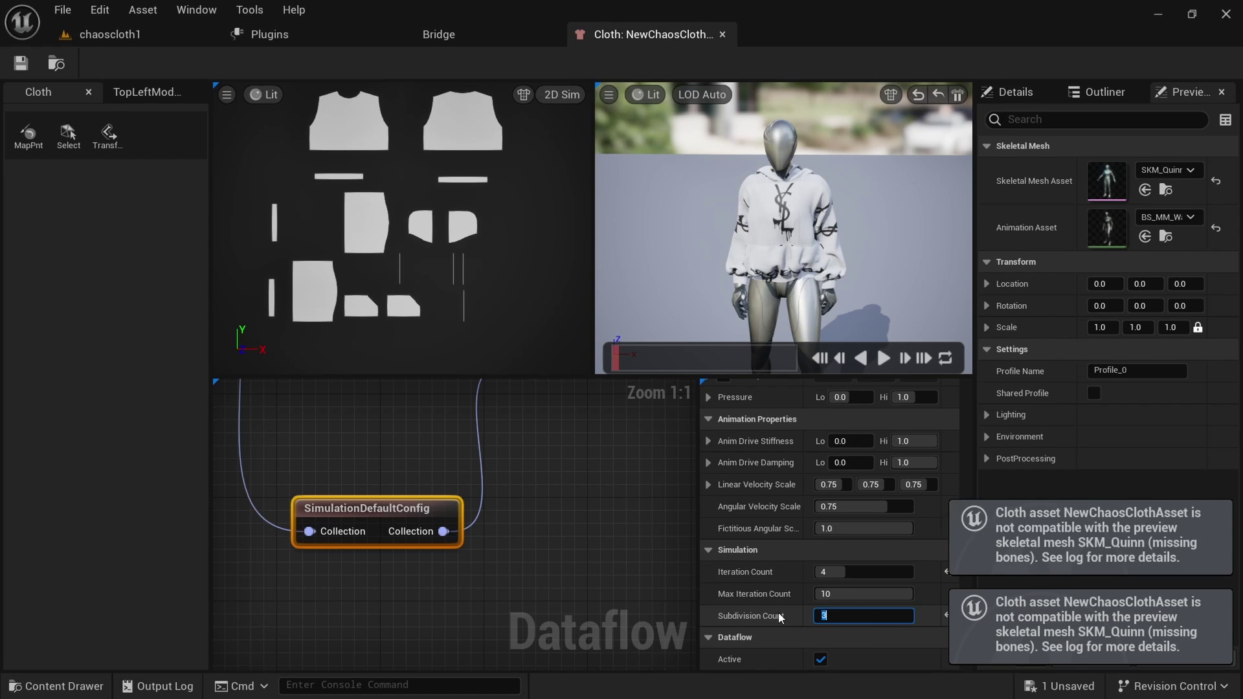
Play the walk animation to check the hoodie simulation, pause it, and show the SimulationDefaultConfig node's mass properties.
{"action": "scroll", "coordinate": [769, 562], "scroll_direction": "up", "scroll_amount": 8}
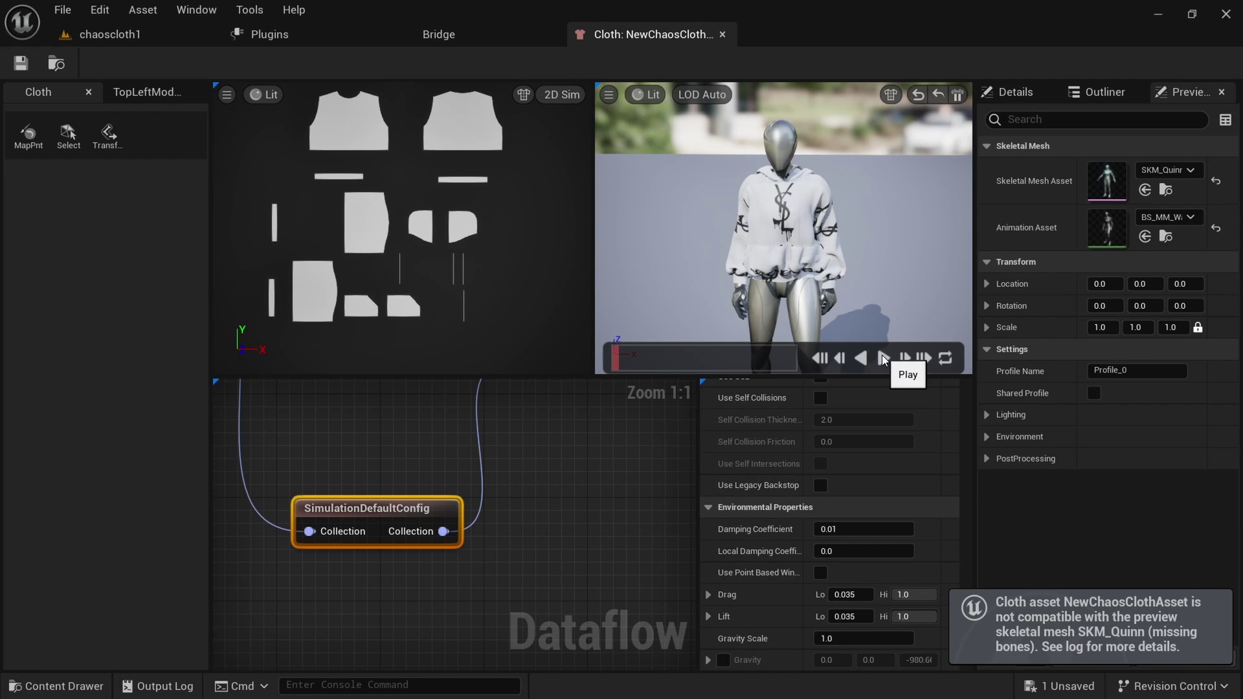
{"action": "left_click", "coordinate": [883, 359]}
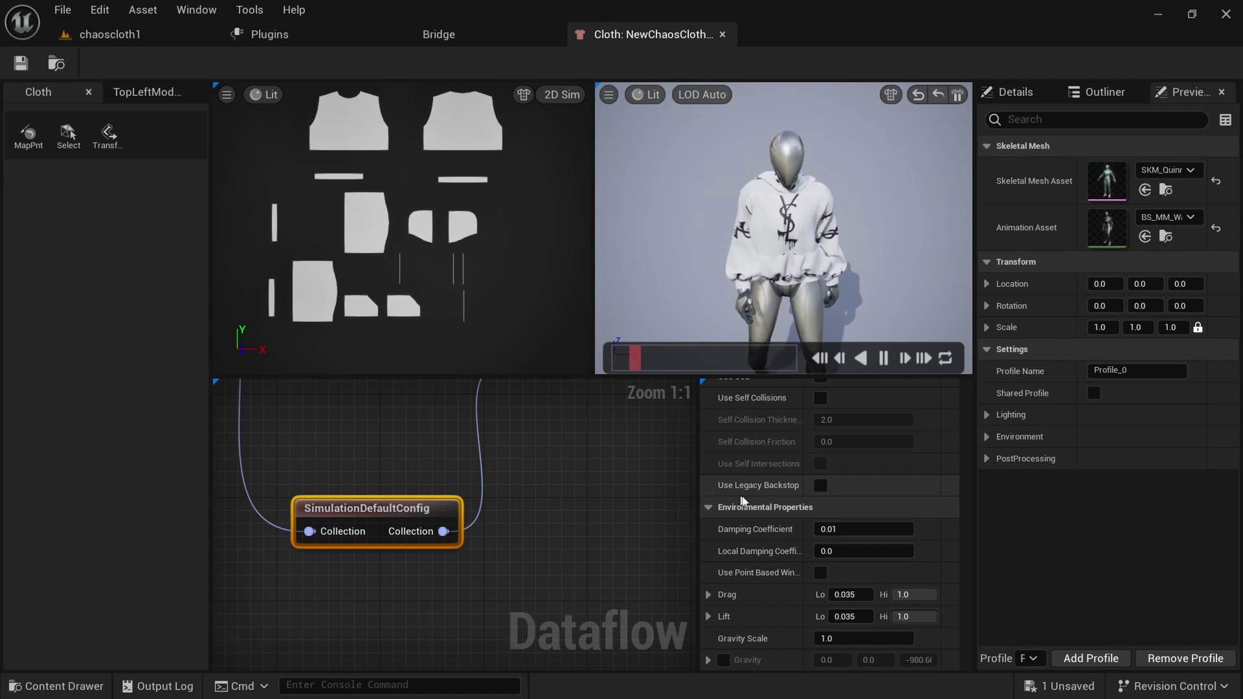
{"action": "left_click", "coordinate": [882, 360]}
{"action": "scroll", "coordinate": [768, 588], "scroll_direction": "up", "scroll_amount": 8}
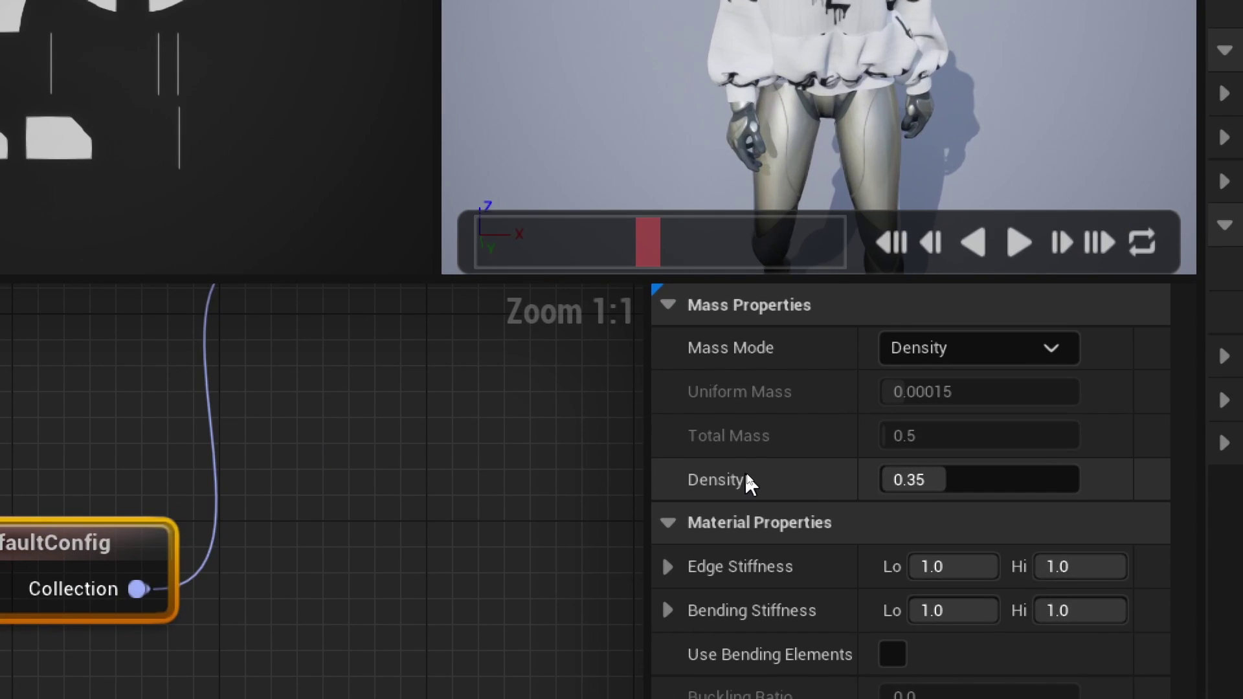
Check the Density setting's reference values and the hoodie on the running mannequin, and pause and rewind the animation to the start.
{"action": "mouse_move", "coordinate": [747, 477]}
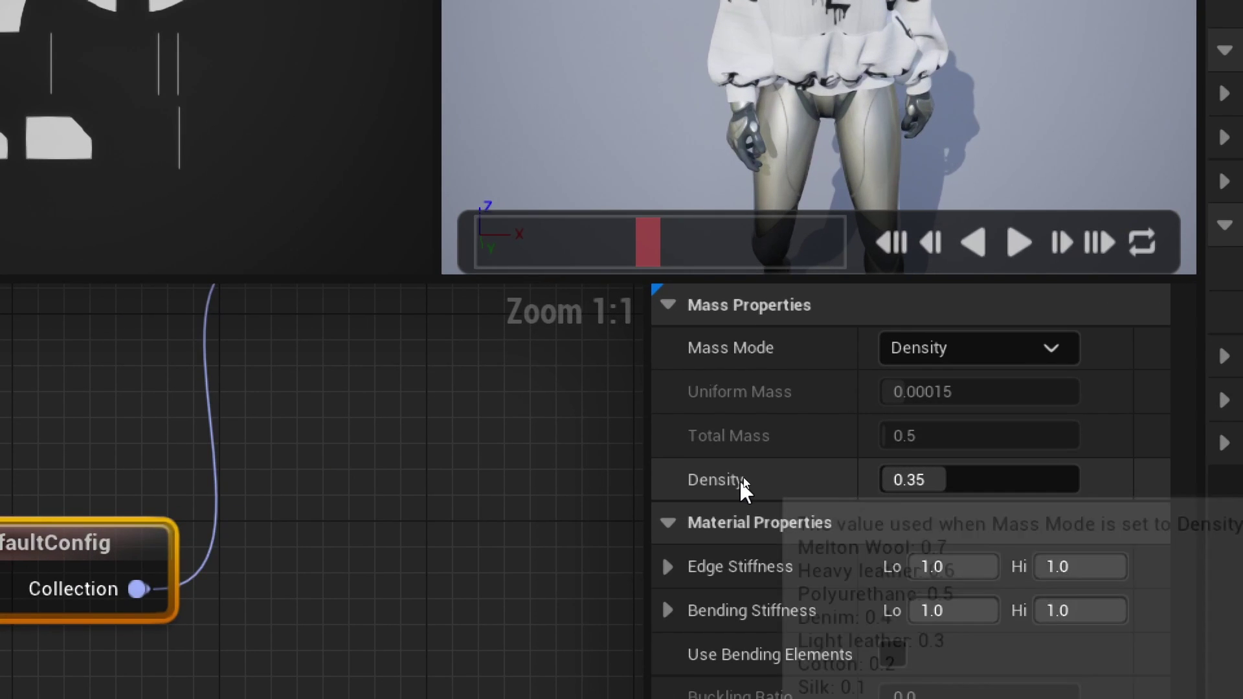
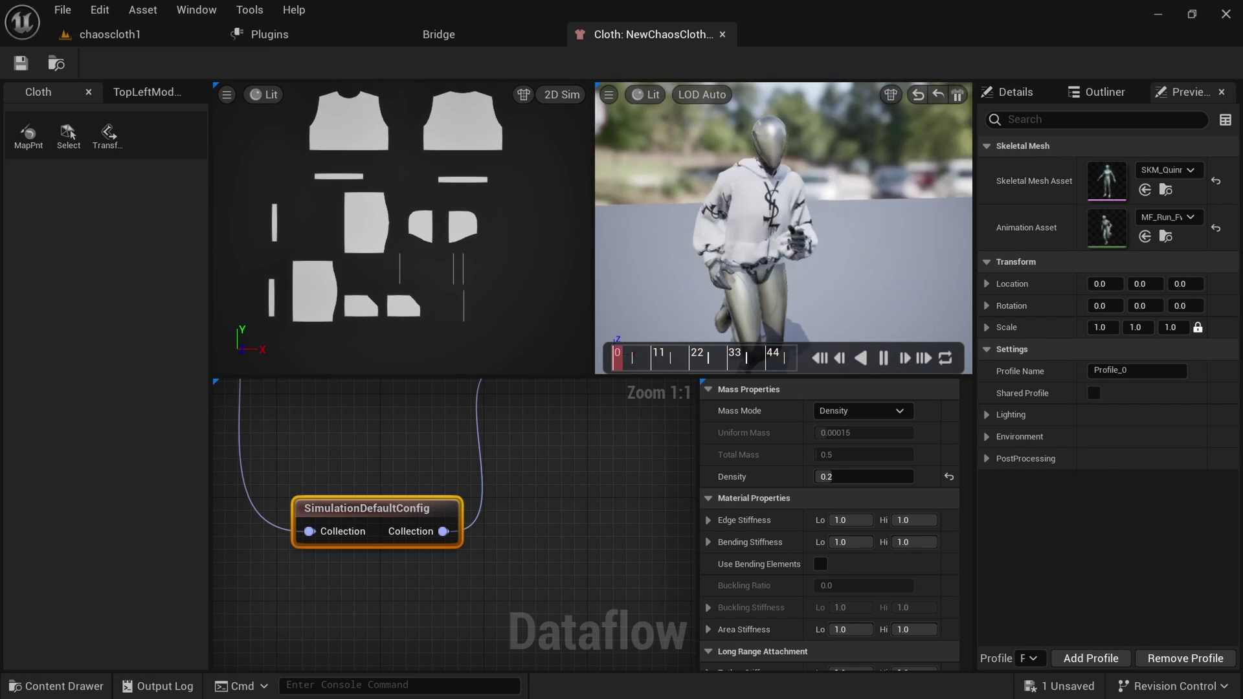
{"action": "left_click_drag", "start_coordinate": [849, 322], "coordinate": [844, 329], "text": "alt"}
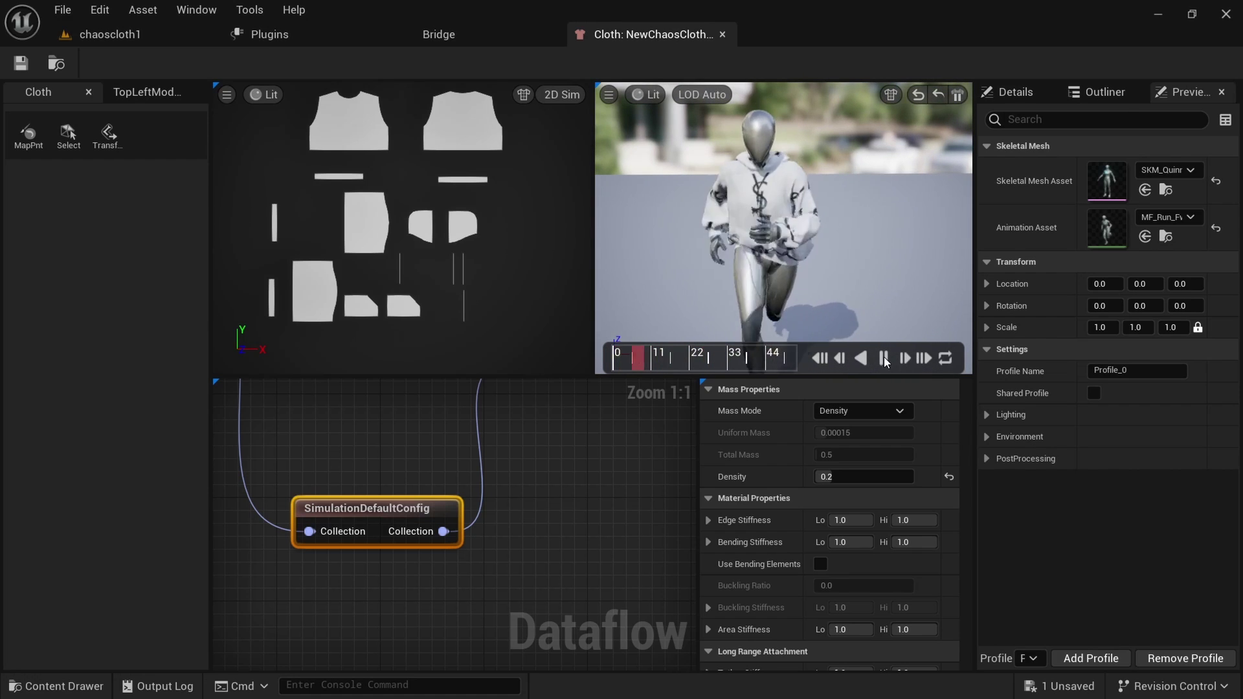
{"action": "left_click", "coordinate": [884, 359]}
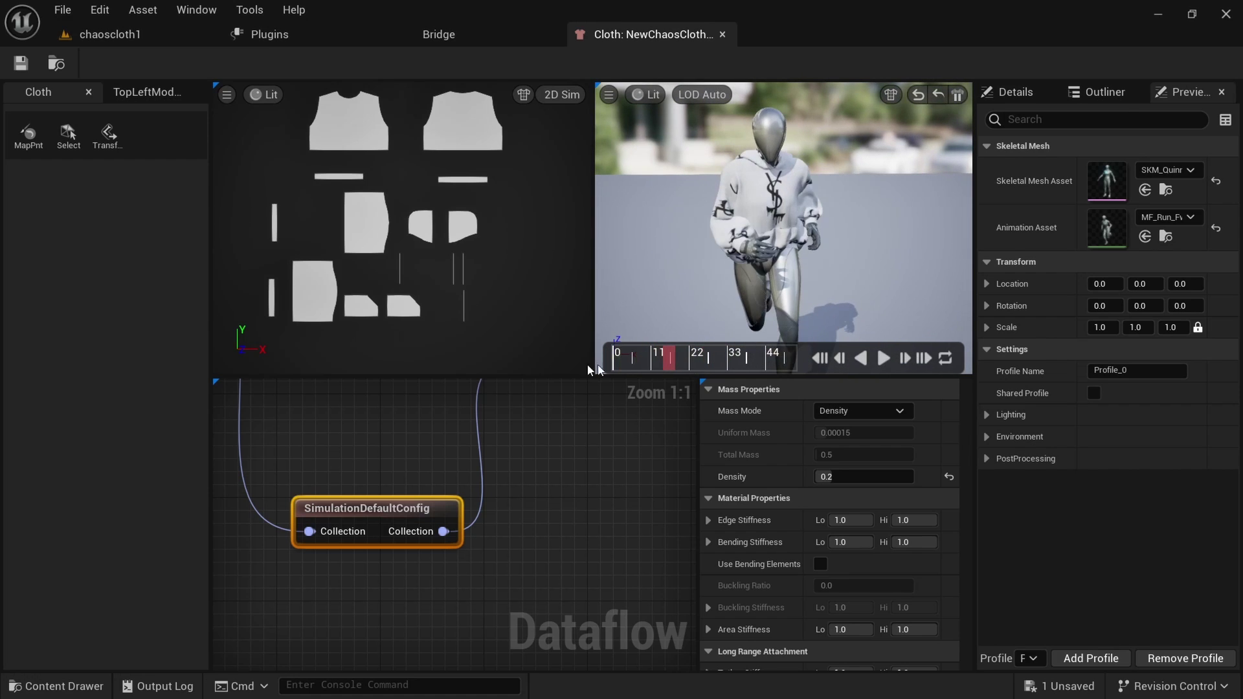
{"action": "left_click", "coordinate": [817, 358]}
{"action": "scroll", "coordinate": [538, 541], "scroll_direction": "down", "scroll_amount": 10}
{"action": "scroll", "coordinate": [538, 546], "scroll_direction": "up", "scroll_amount": 3}
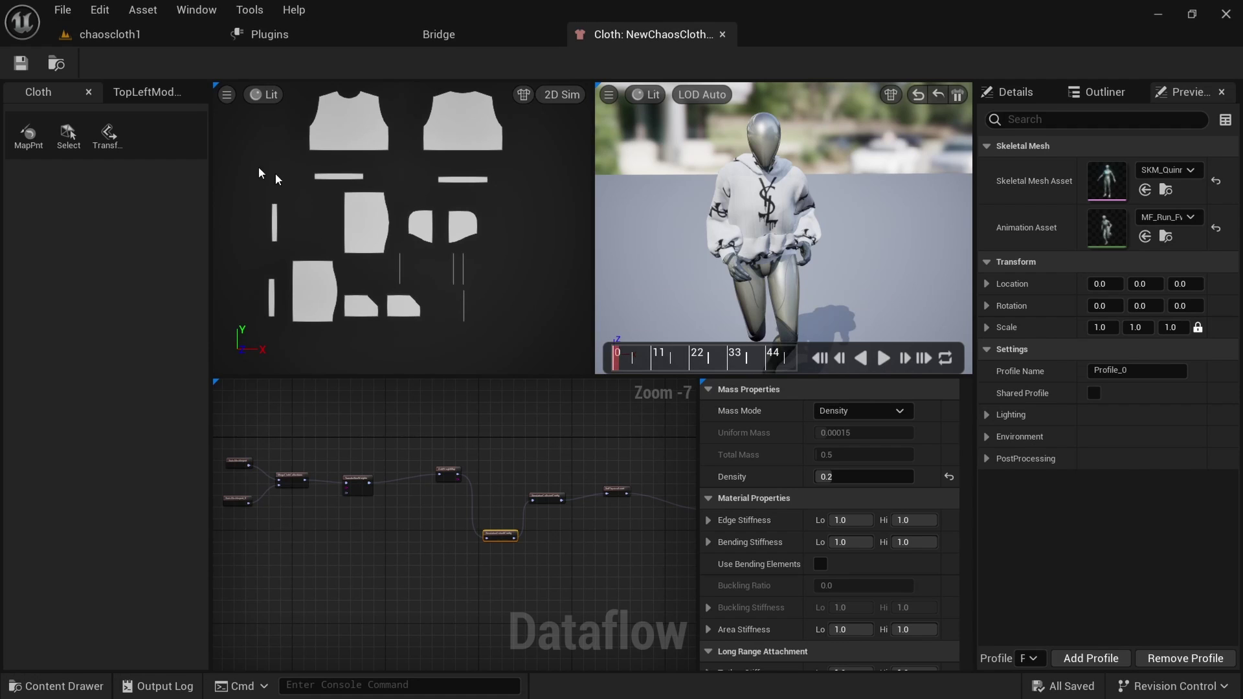
Switch to the chaoscloth1 level and add a Chaos Cloth Component to the SKM_Quinn actor.
{"action": "left_click", "coordinate": [127, 38]}
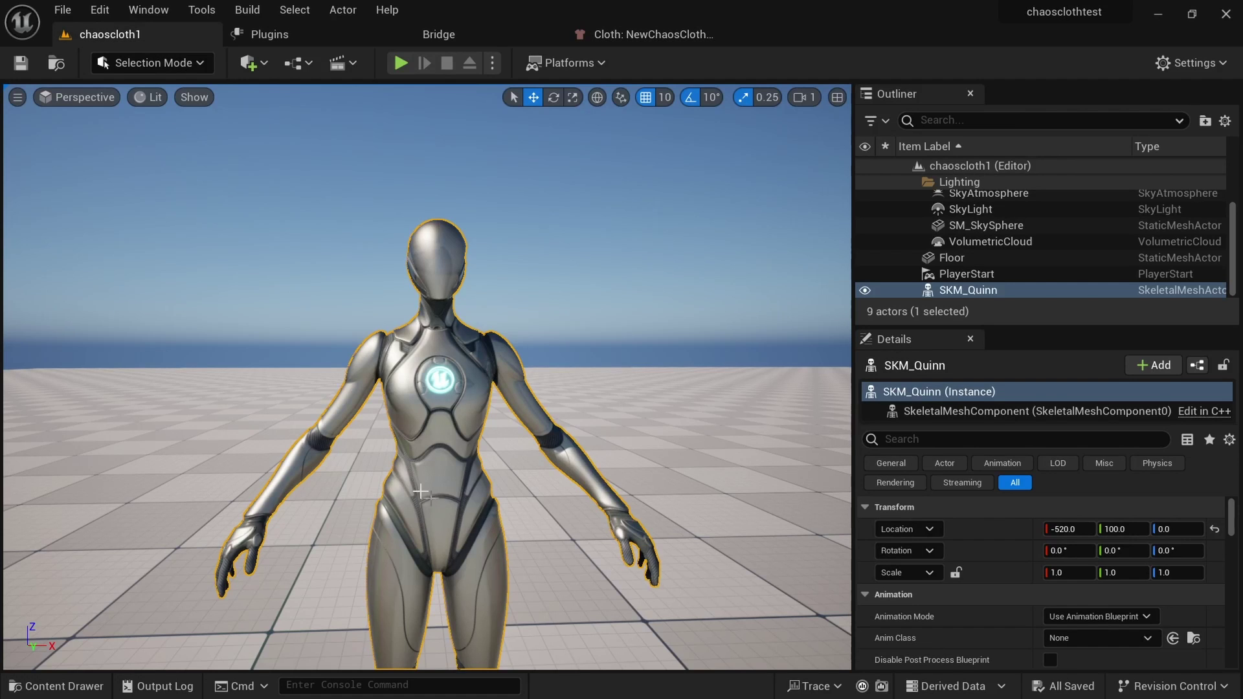
{"action": "scroll", "coordinate": [415, 483], "scroll_direction": "down", "scroll_amount": 4}
{"action": "scroll", "coordinate": [415, 484], "scroll_direction": "up", "scroll_amount": 2}
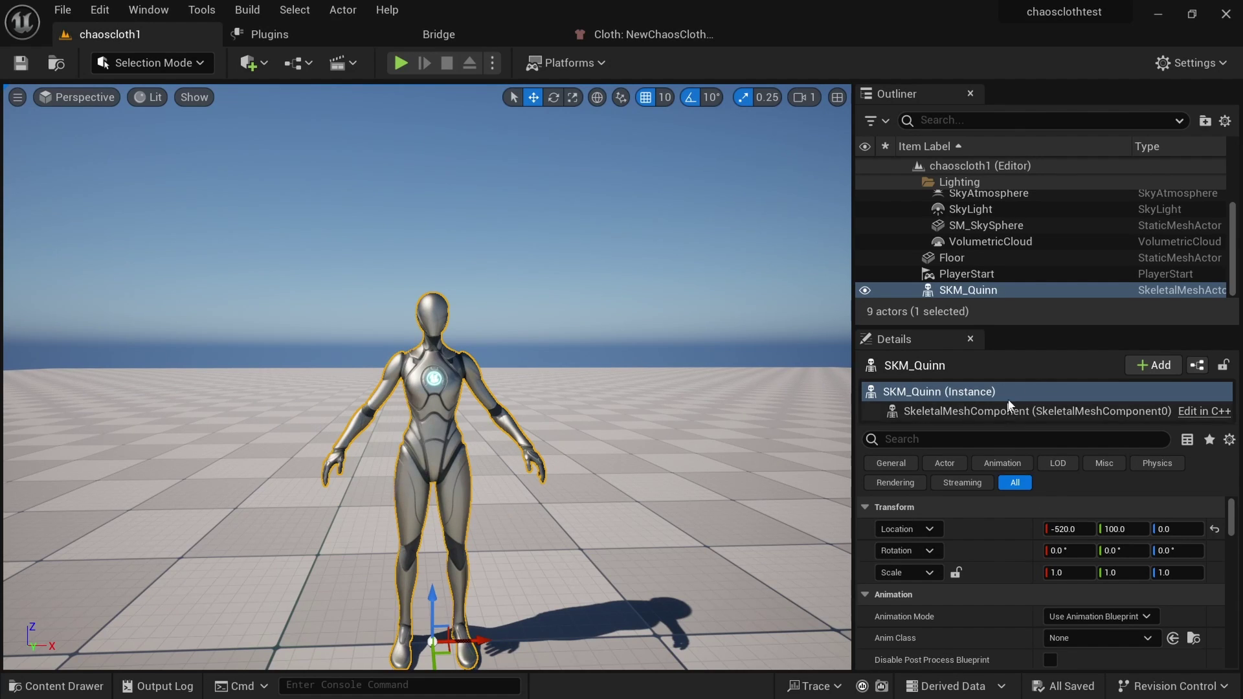
{"action": "left_click", "coordinate": [1167, 367]}
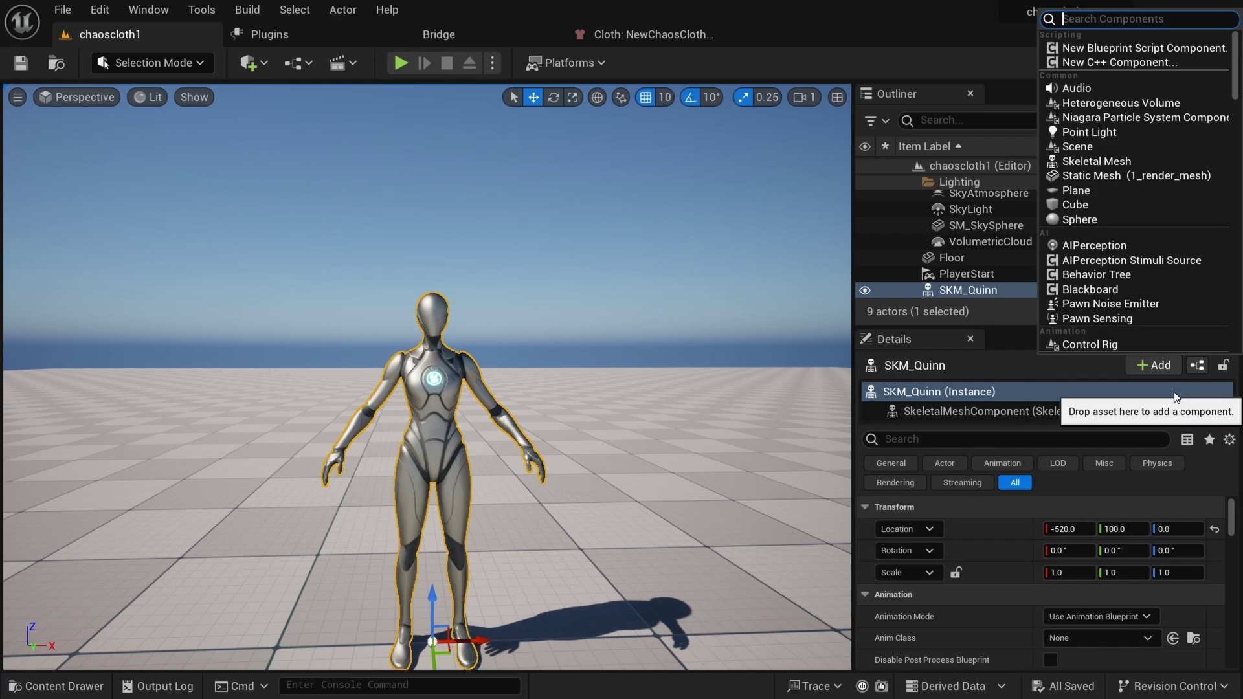
{"action": "type", "text": "clot"}
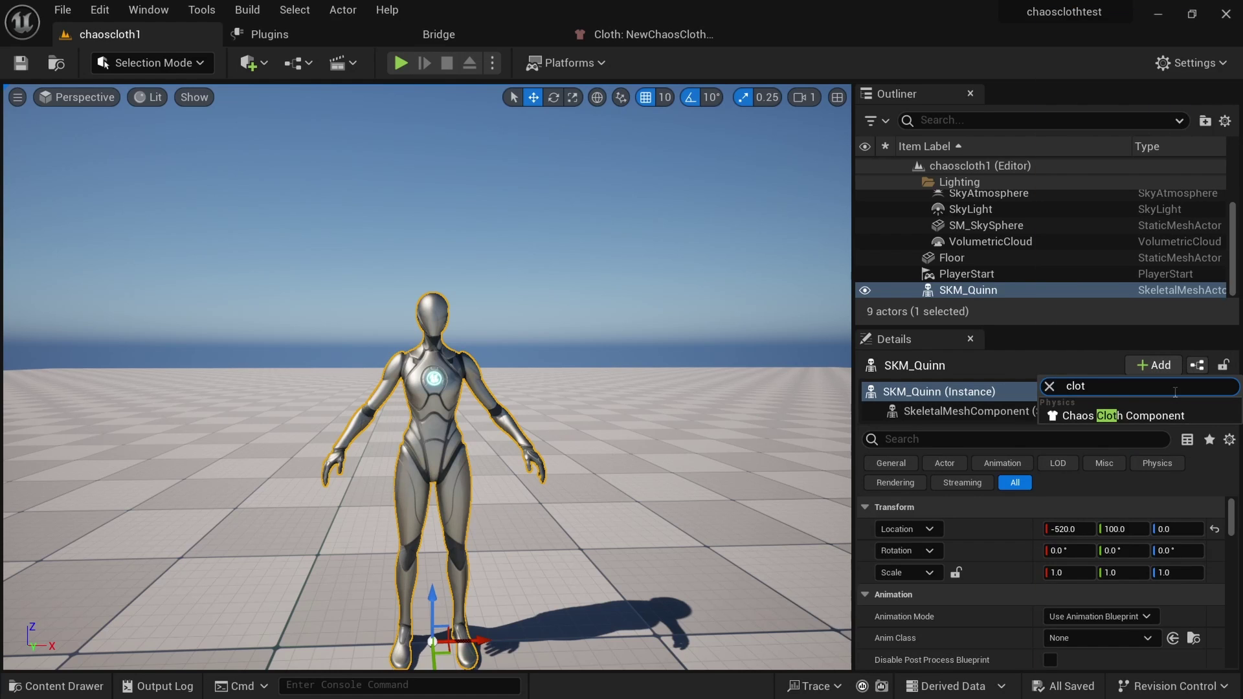
{"action": "left_click", "coordinate": [1059, 418]}
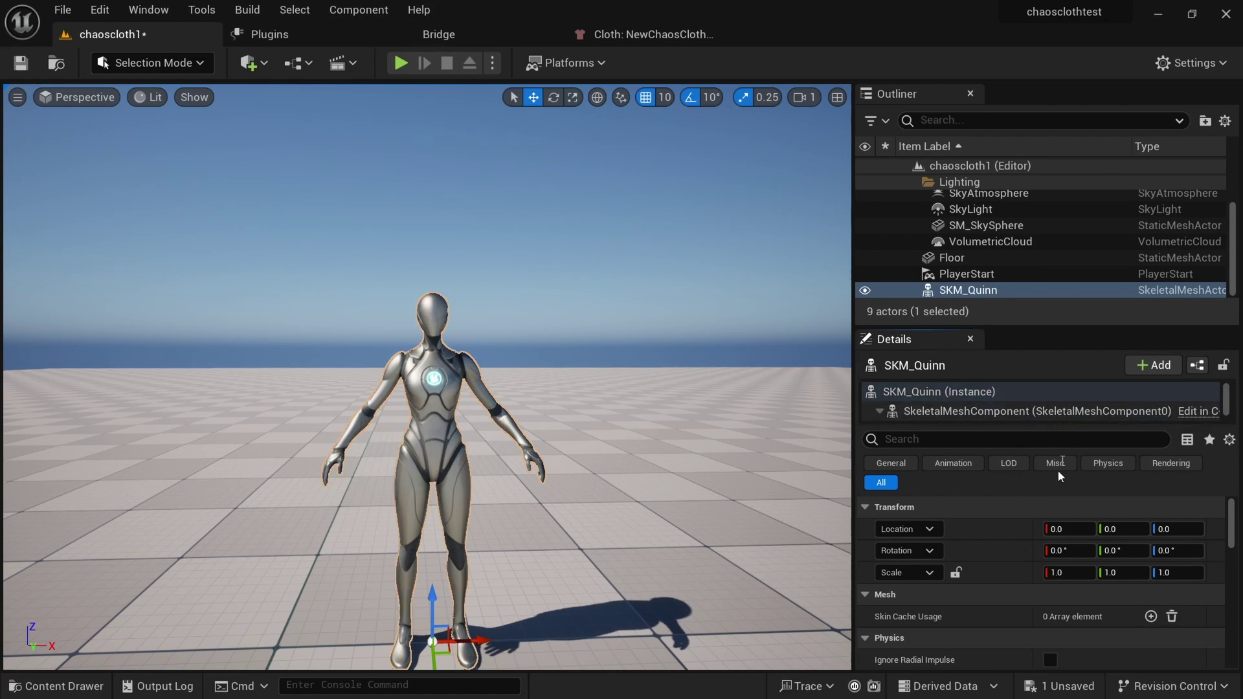
Assign NewChaosClothAsset006 as the ChaosCloth component's cloth asset and inspect the hoodie on the mannequin.
{"action": "scroll", "coordinate": [1001, 563], "scroll_direction": "down", "scroll_amount": 6}
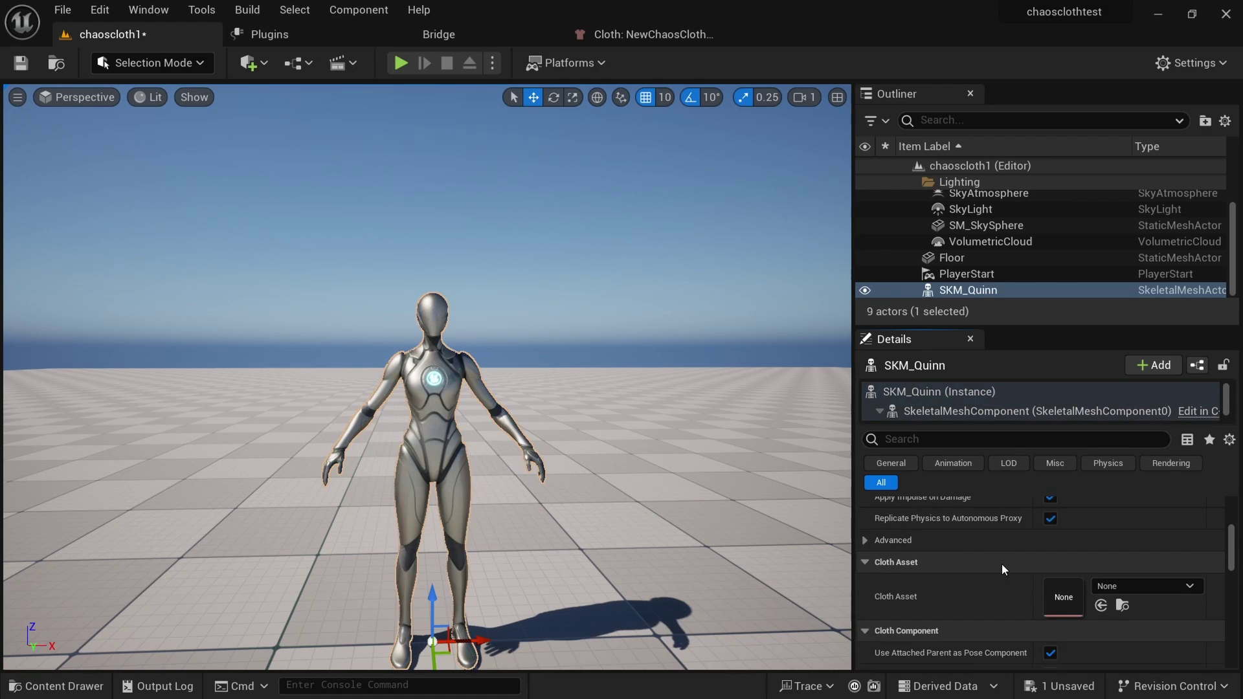
{"action": "scroll", "coordinate": [1001, 564], "scroll_direction": "down", "scroll_amount": 1}
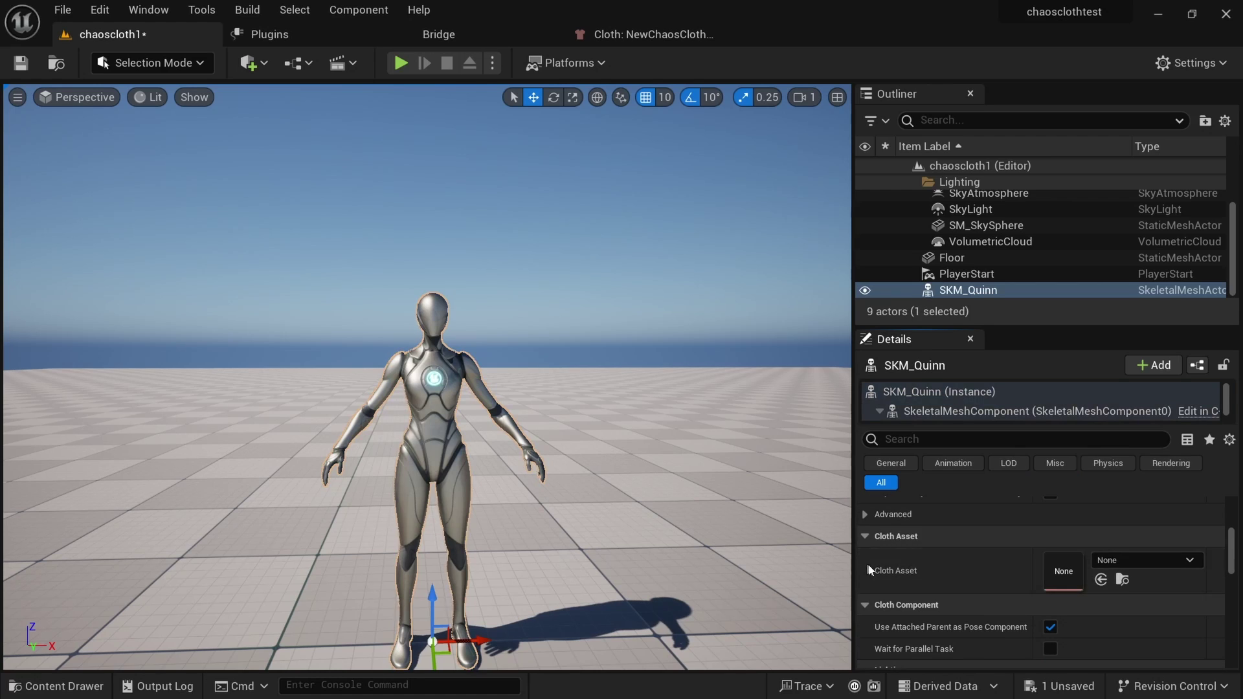
{"action": "left_click", "coordinate": [1137, 559]}
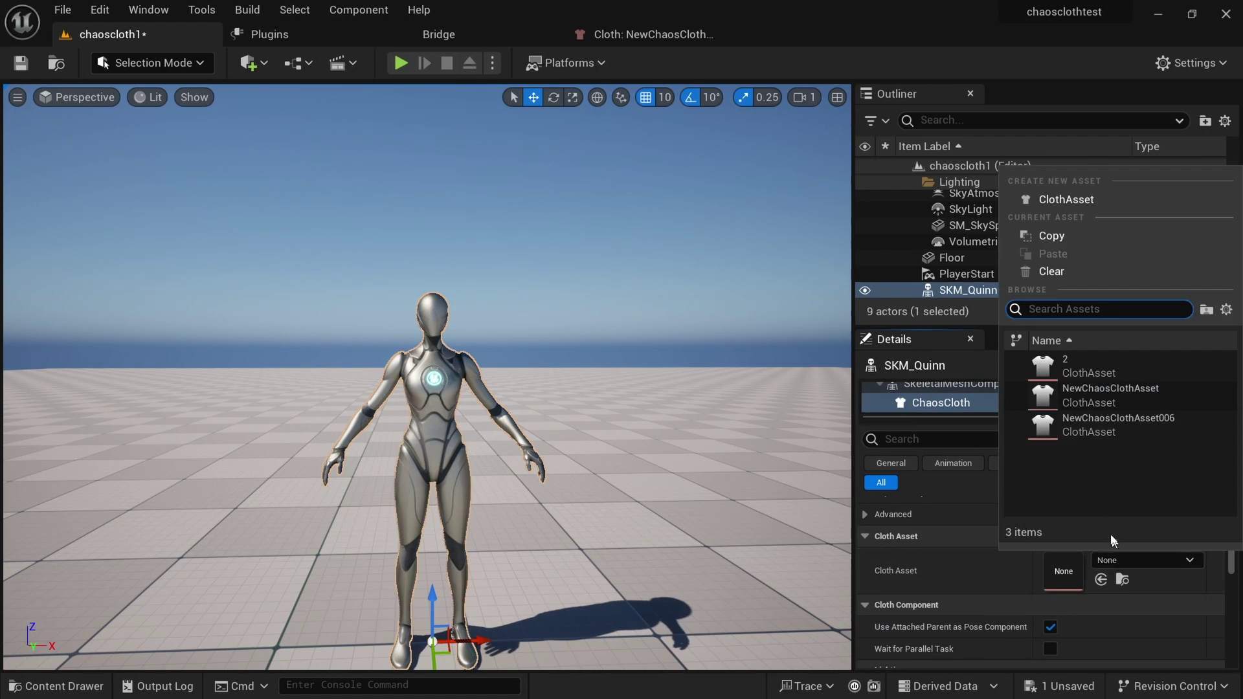
{"action": "left_click", "coordinate": [1098, 428]}
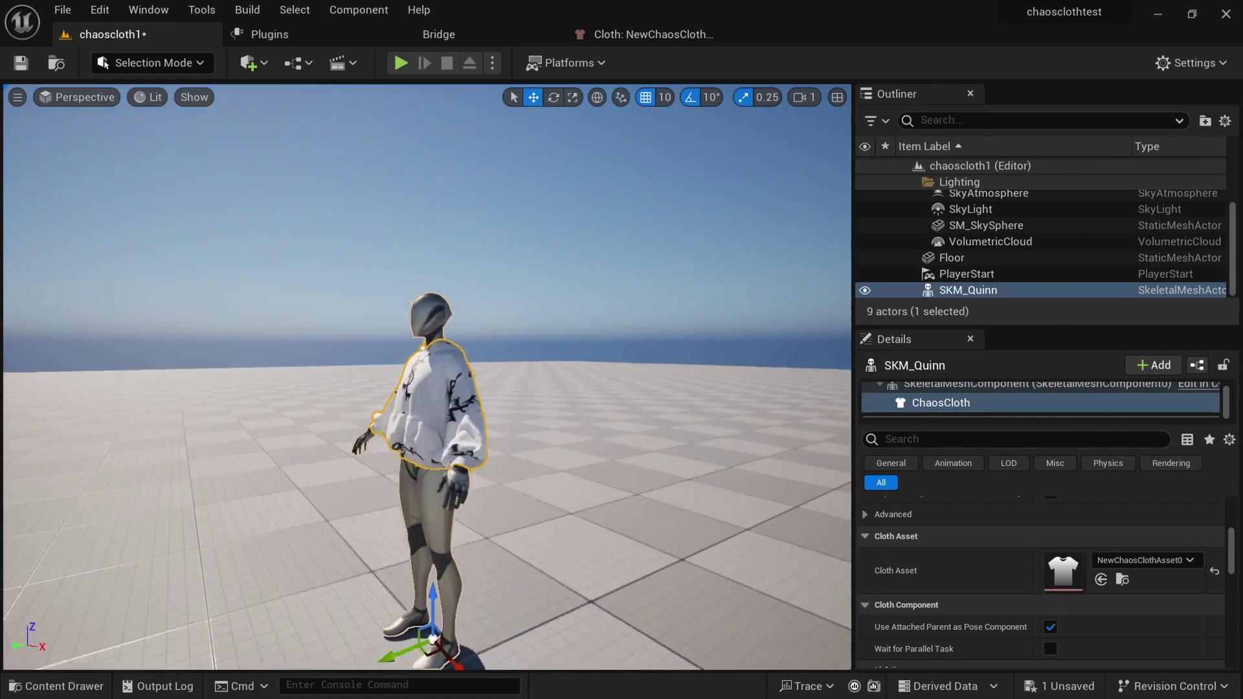
{"action": "mouse_move", "coordinate": [369, 441]}
{"action": "left_mouse_down", "text": "alt"}
{"action": "mouse_move", "coordinate": [337, 442]}
{"action": "mouse_move", "coordinate": [479, 428]}
{"action": "mouse_move", "coordinate": [372, 428]}
{"action": "left_mouse_up", "text": "alt"}
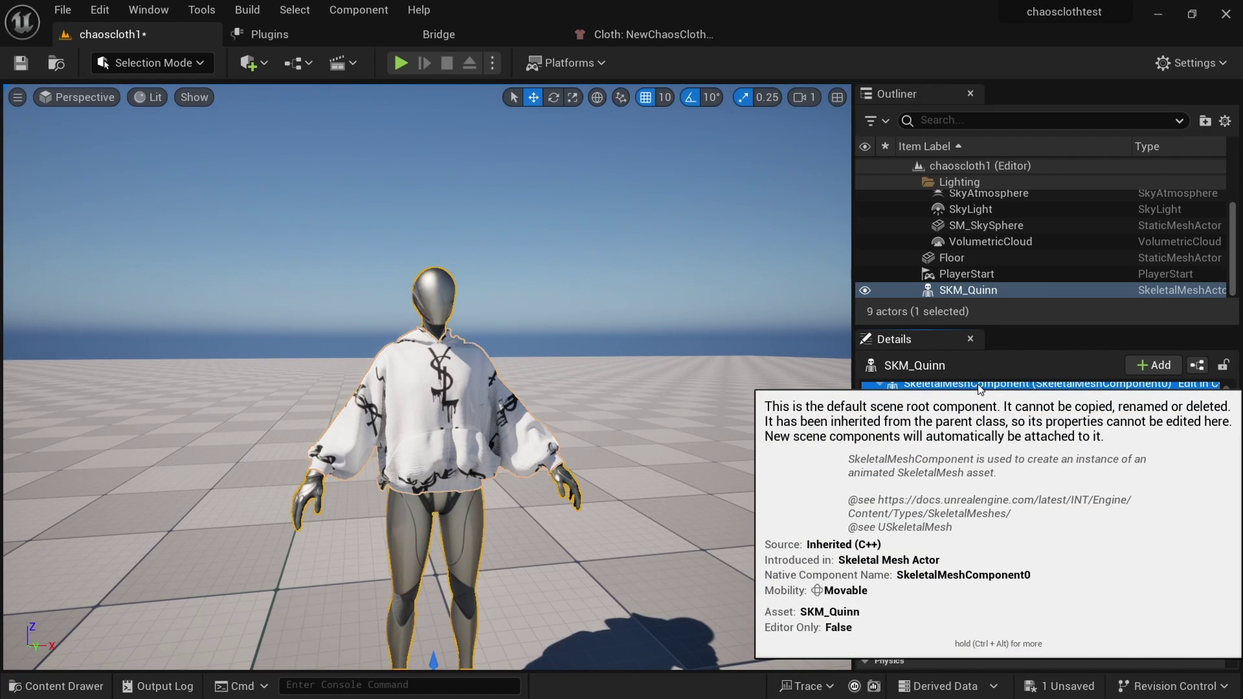
Set the Animation Mode of SKM_Quinn's skeletal mesh component to Use Animation Asset.
{"action": "left_click", "coordinate": [978, 383]}
{"action": "scroll", "coordinate": [969, 578], "scroll_direction": "up", "scroll_amount": 5}
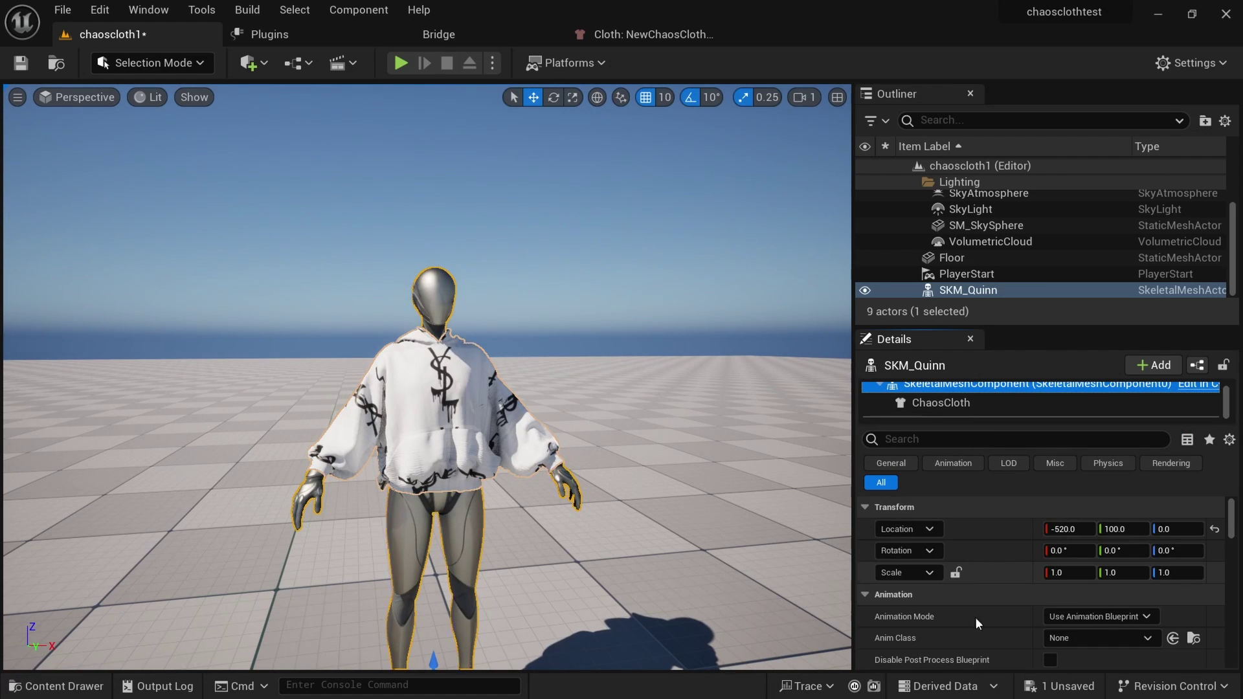
{"action": "scroll", "coordinate": [981, 618], "scroll_direction": "down", "scroll_amount": 2}
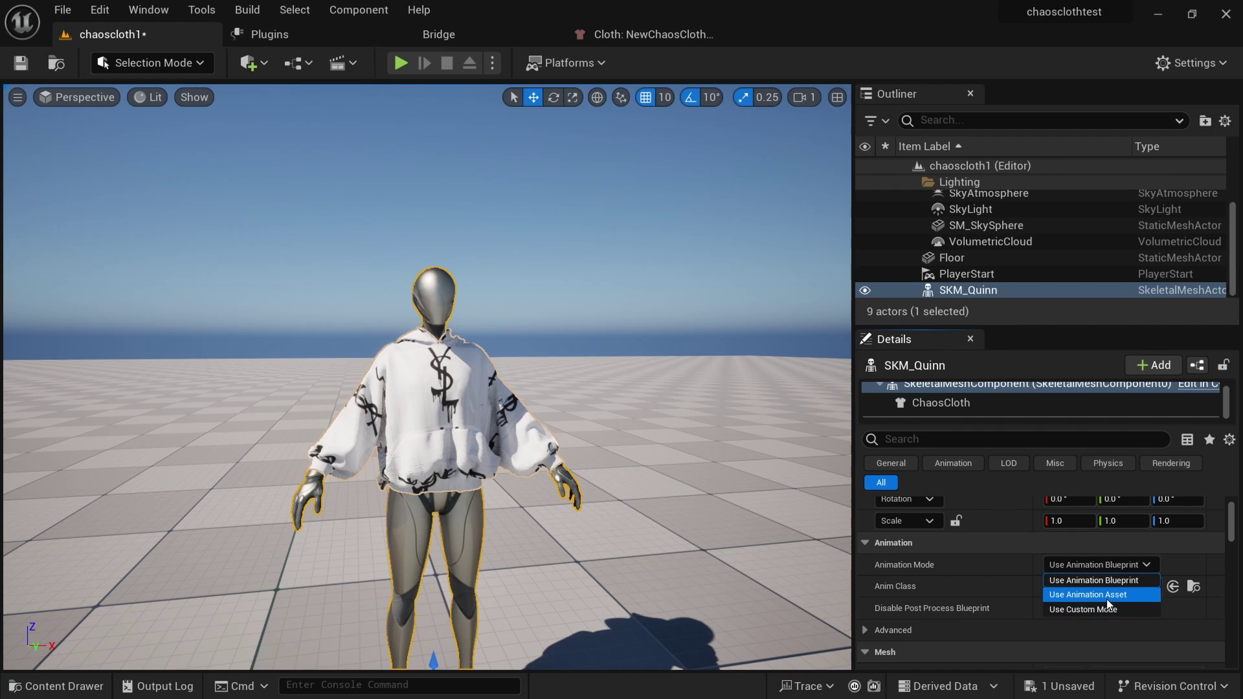
{"action": "left_click", "coordinate": [976, 538]}
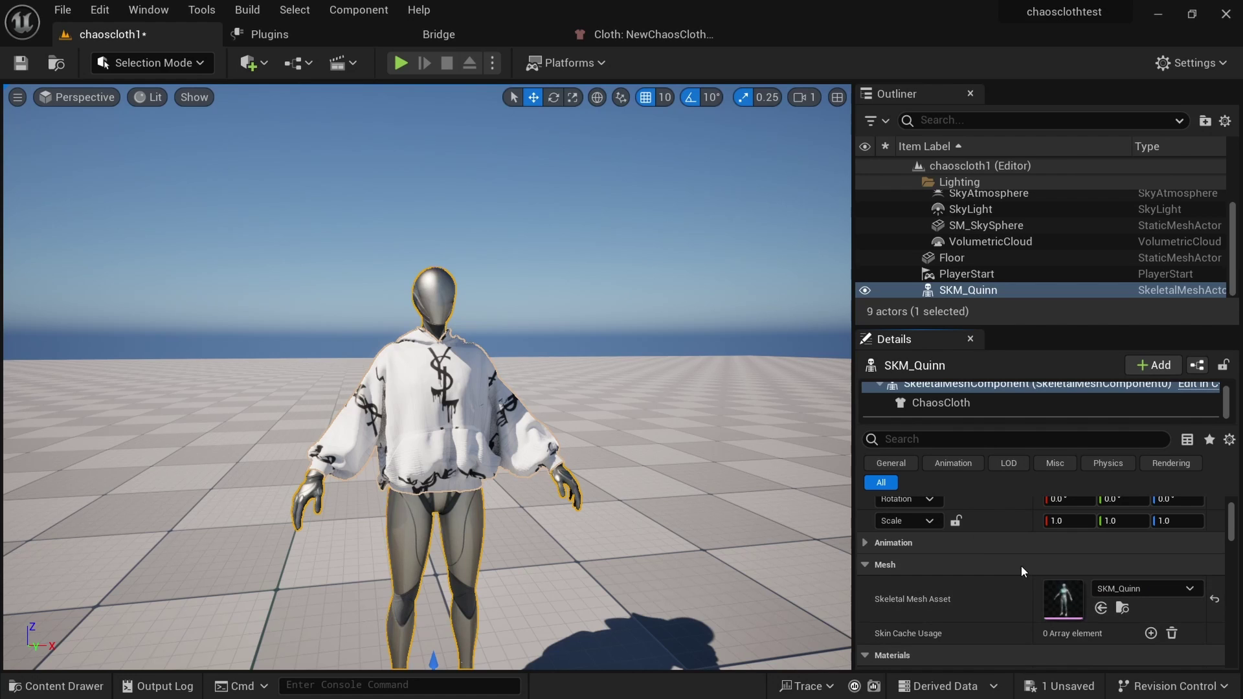
{"action": "left_click", "coordinate": [869, 544]}
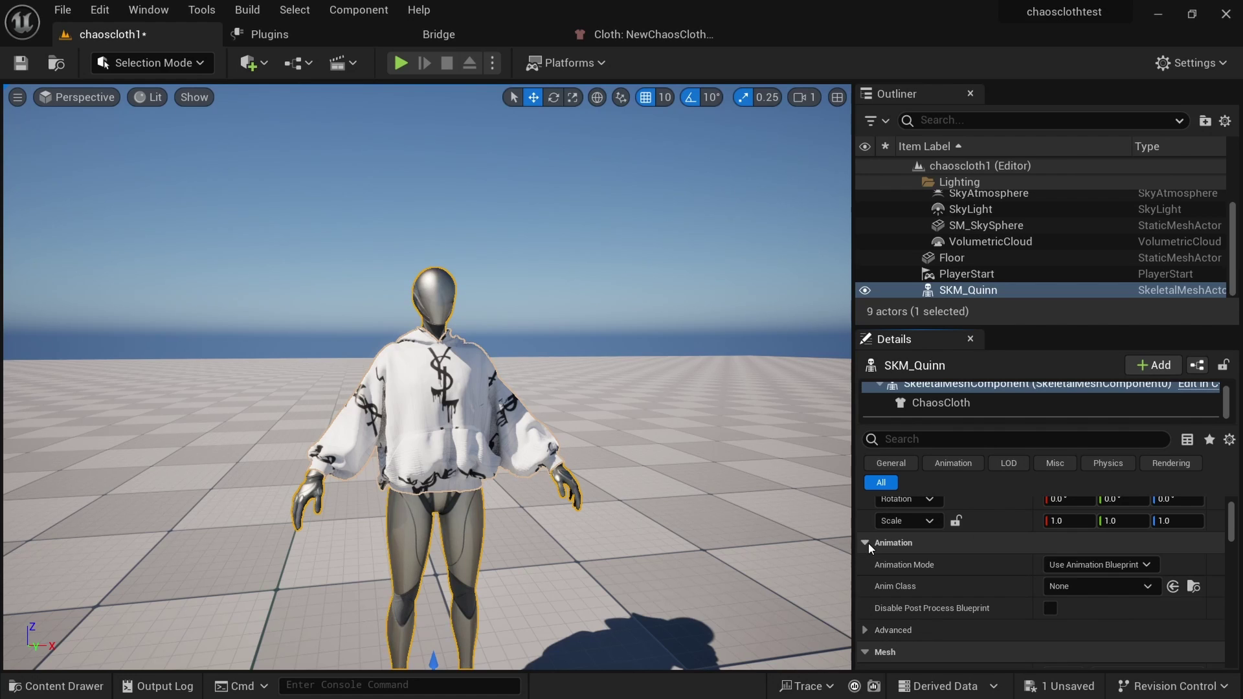
{"action": "left_click", "coordinate": [1124, 568]}
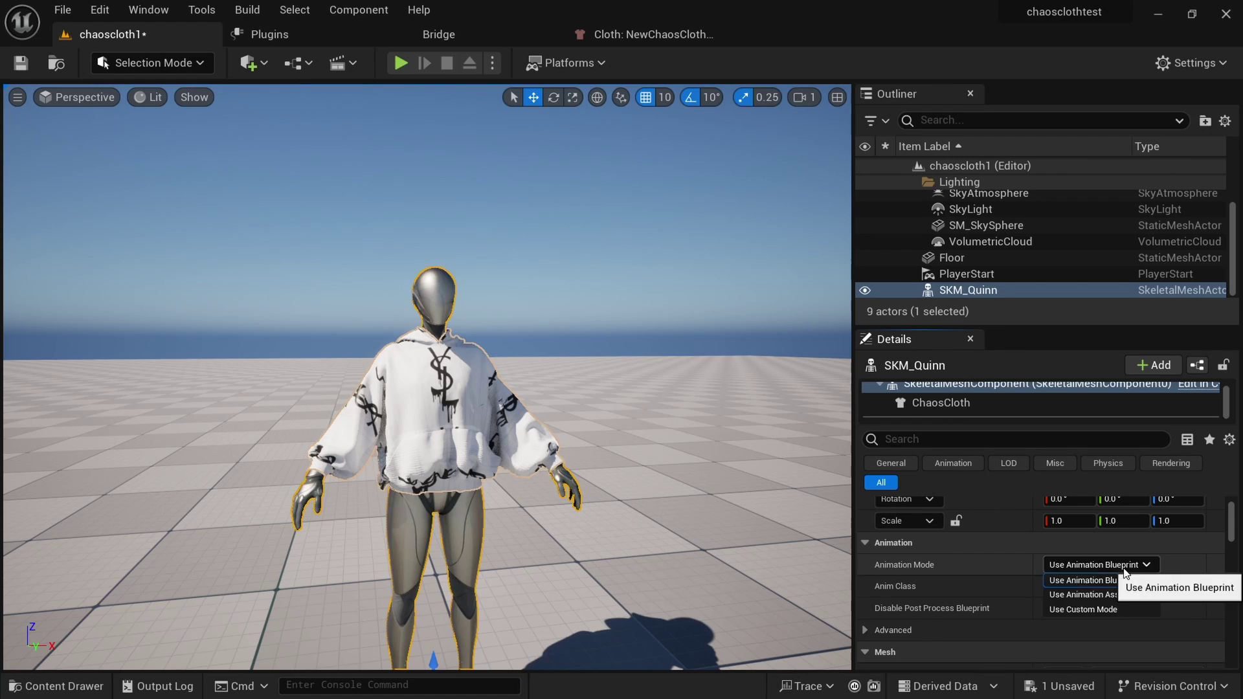
{"action": "left_click", "coordinate": [1092, 595]}
{"action": "scroll", "coordinate": [976, 609], "scroll_direction": "down", "scroll_amount": 2}
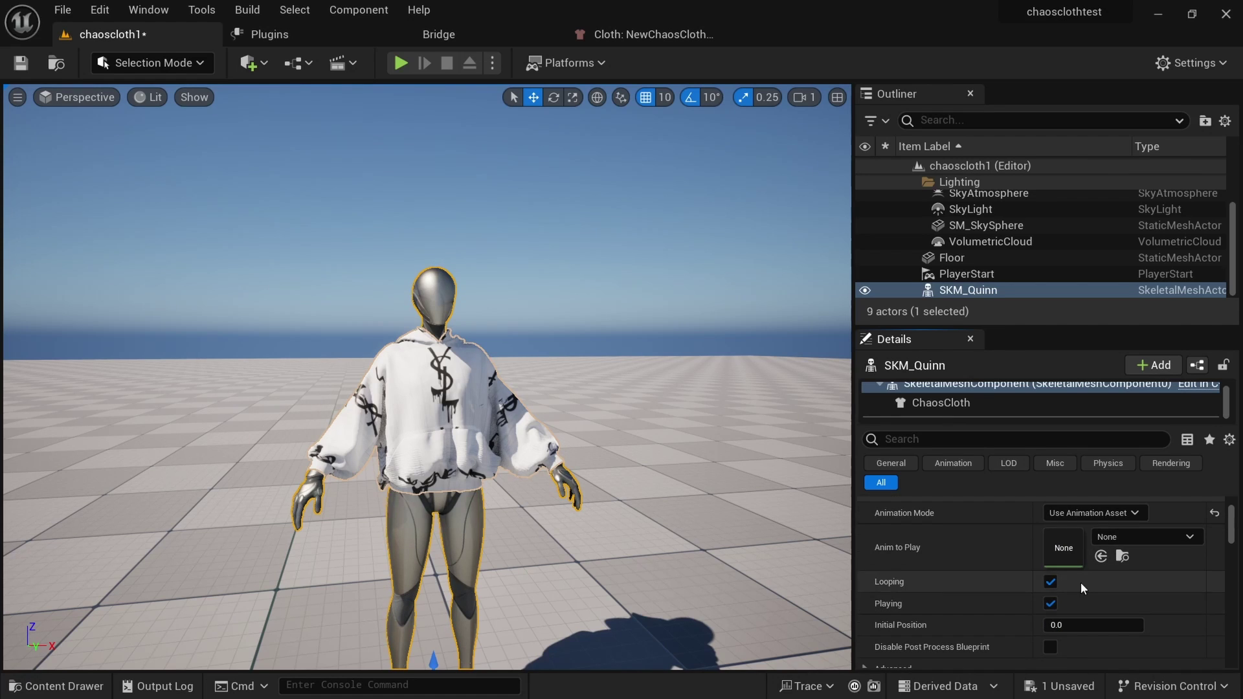
{"action": "scroll", "coordinate": [397, 472], "scroll_direction": "down", "scroll_amount": 3}
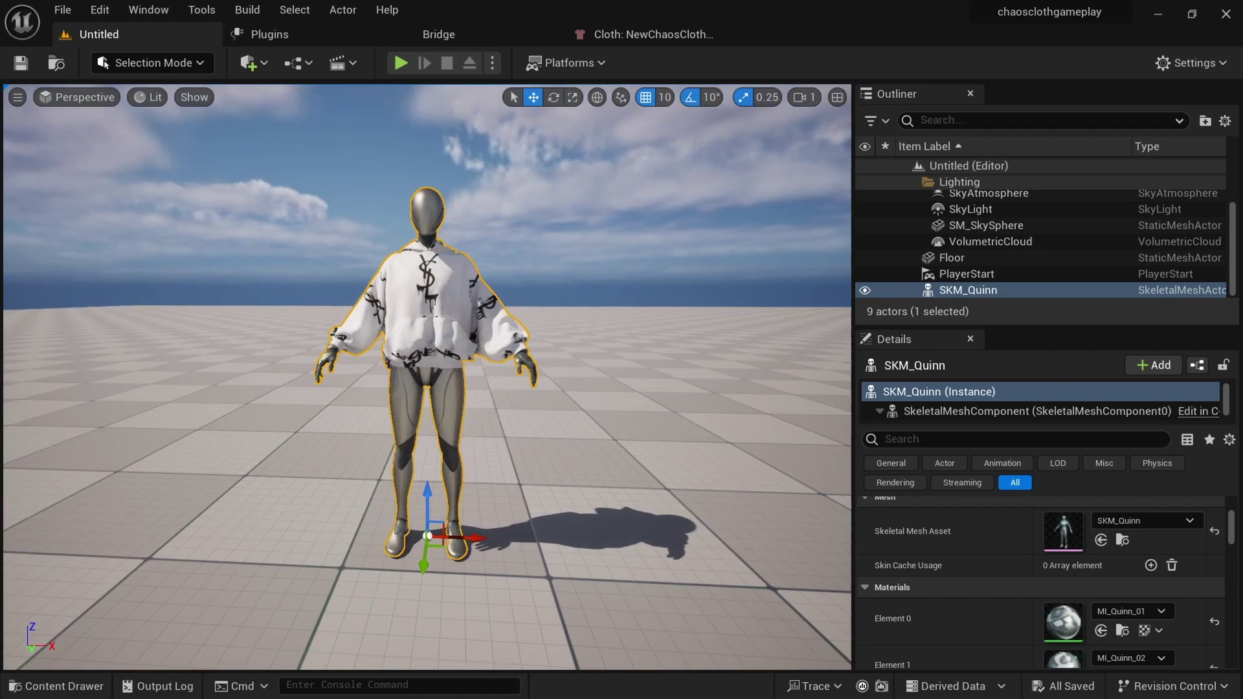
Play the chaosclothgameplay level, run the third-person character around the mannequin wearing the hoodie, and stop the play session.
{"action": "left_click_drag", "start_coordinate": [424, 185], "coordinate": [424, 238], "text": "alt"}
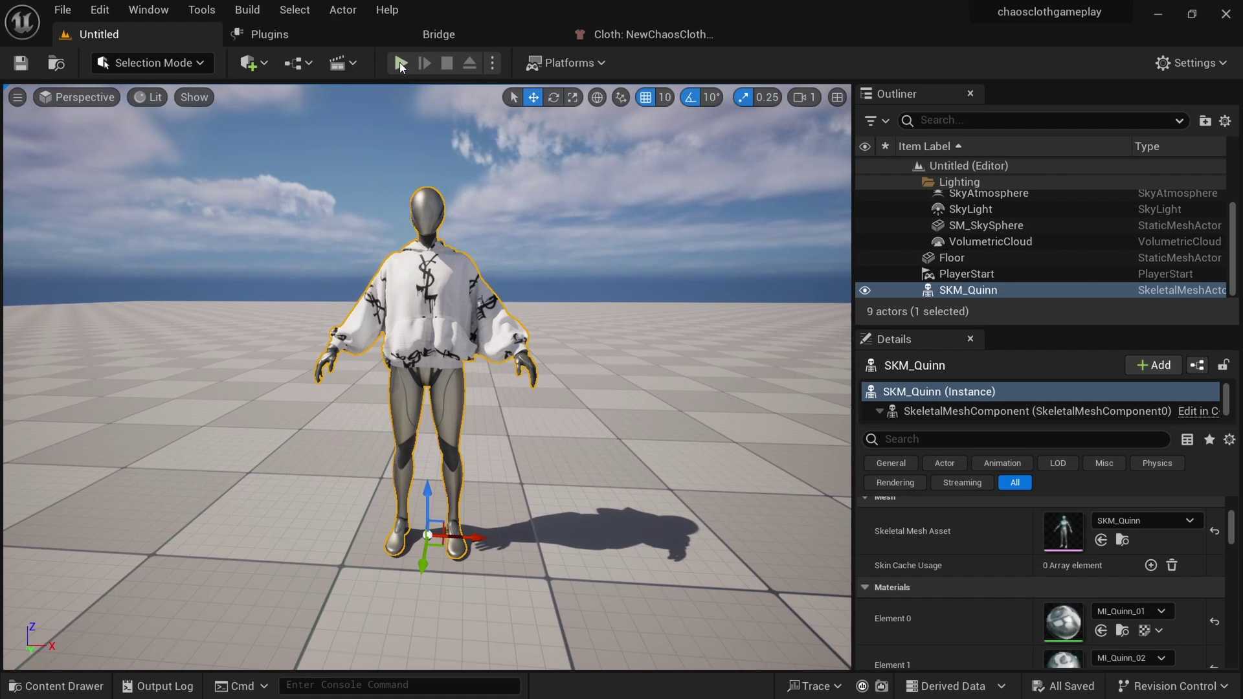
{"action": "left_click", "coordinate": [401, 63]}
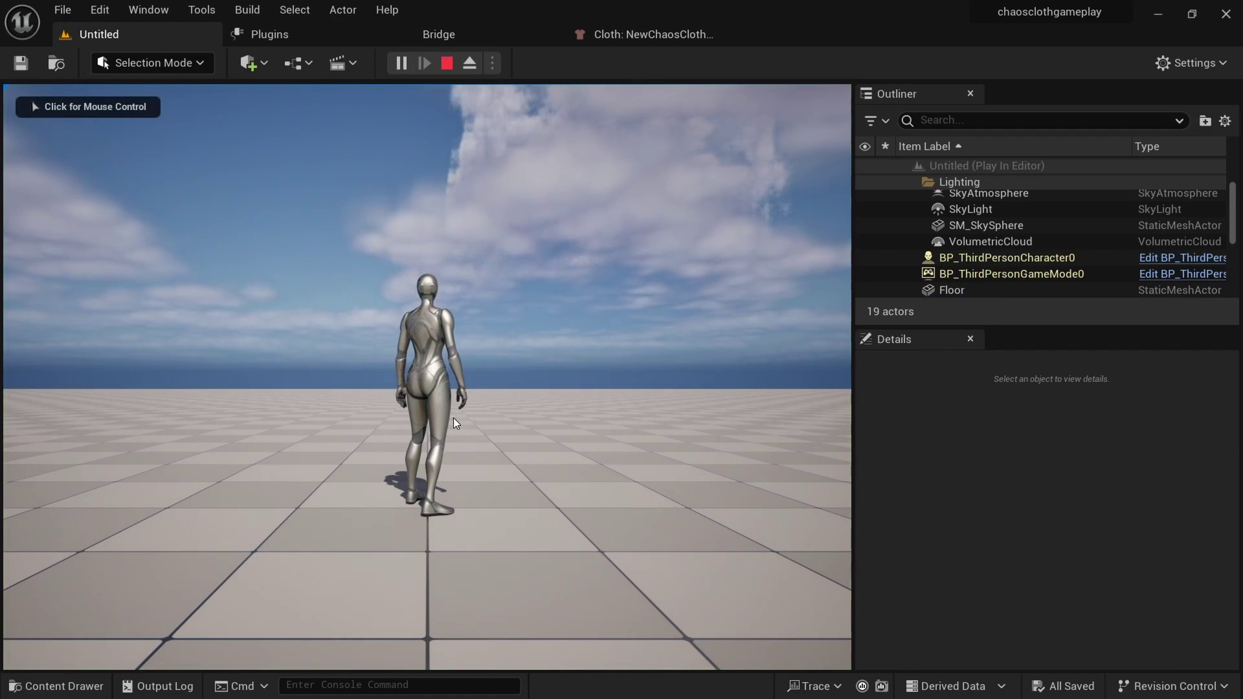
{"action": "key", "text": "w"}
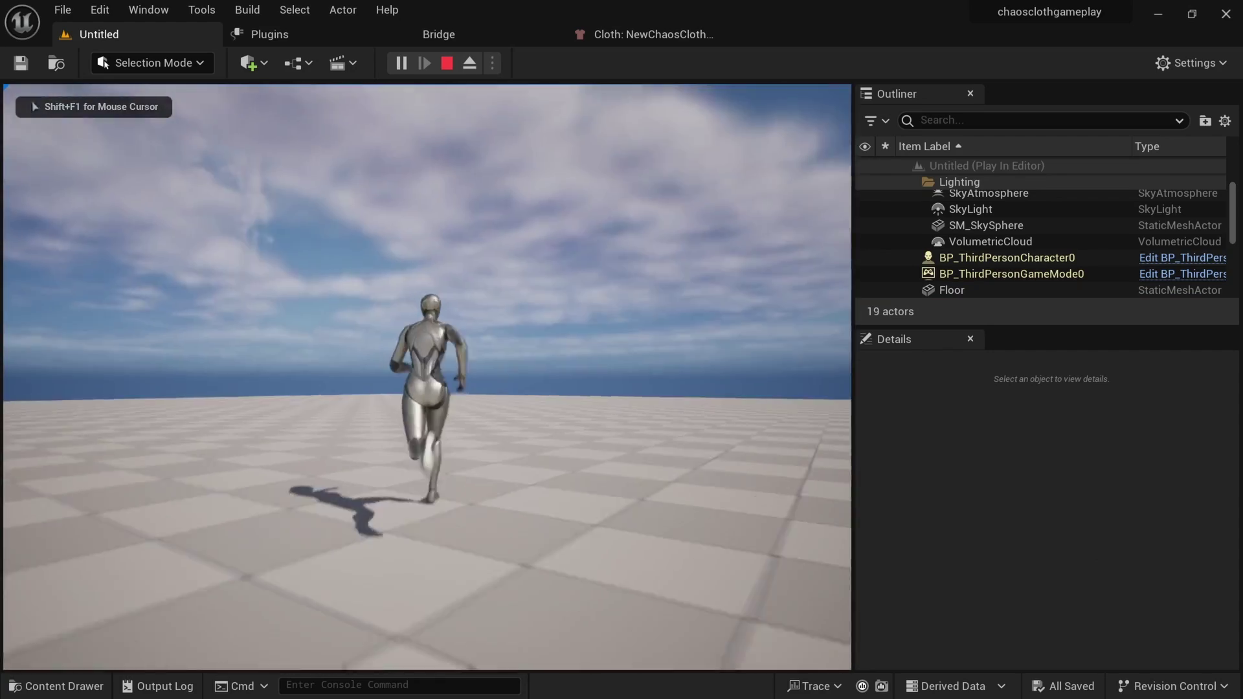
{"action": "key", "text": "w"}
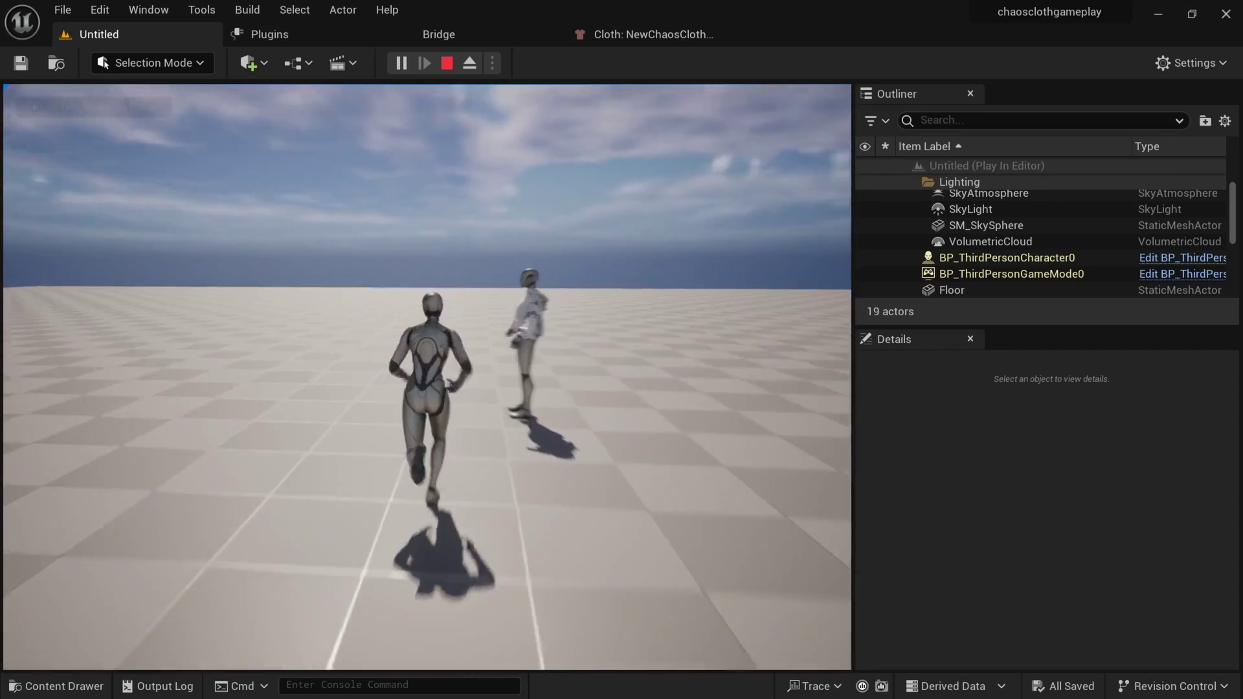
{"action": "key", "text": "w"}
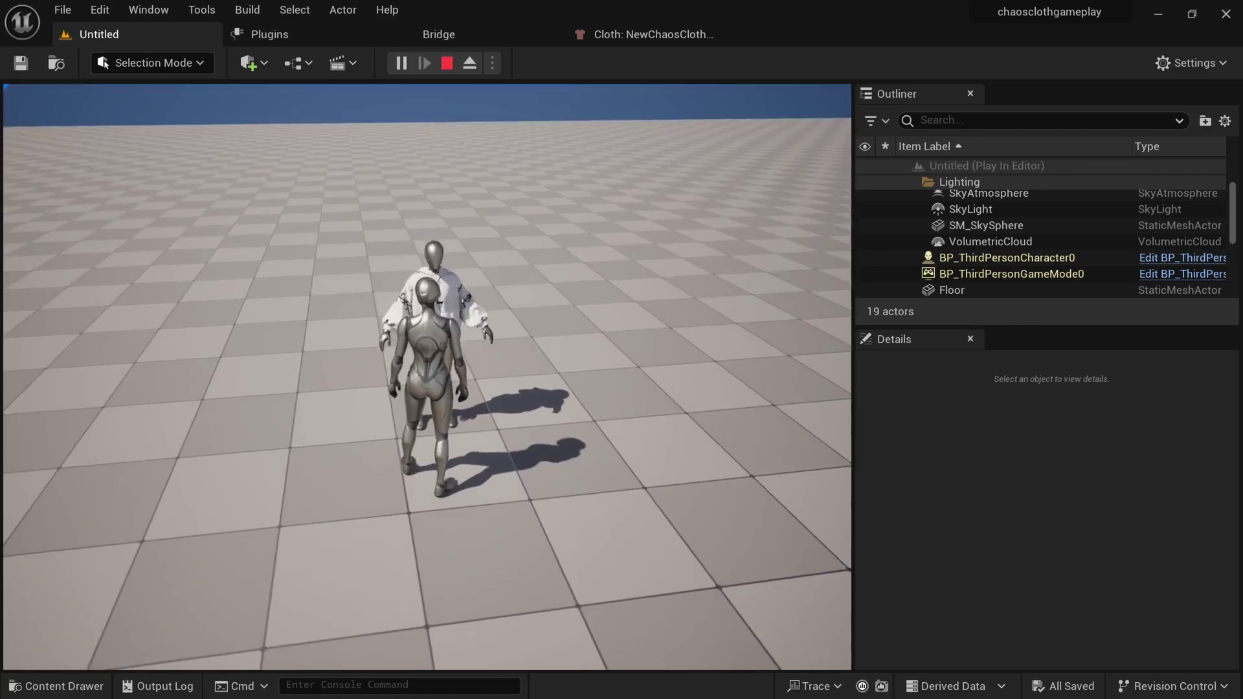
{"action": "key", "text": "w"}
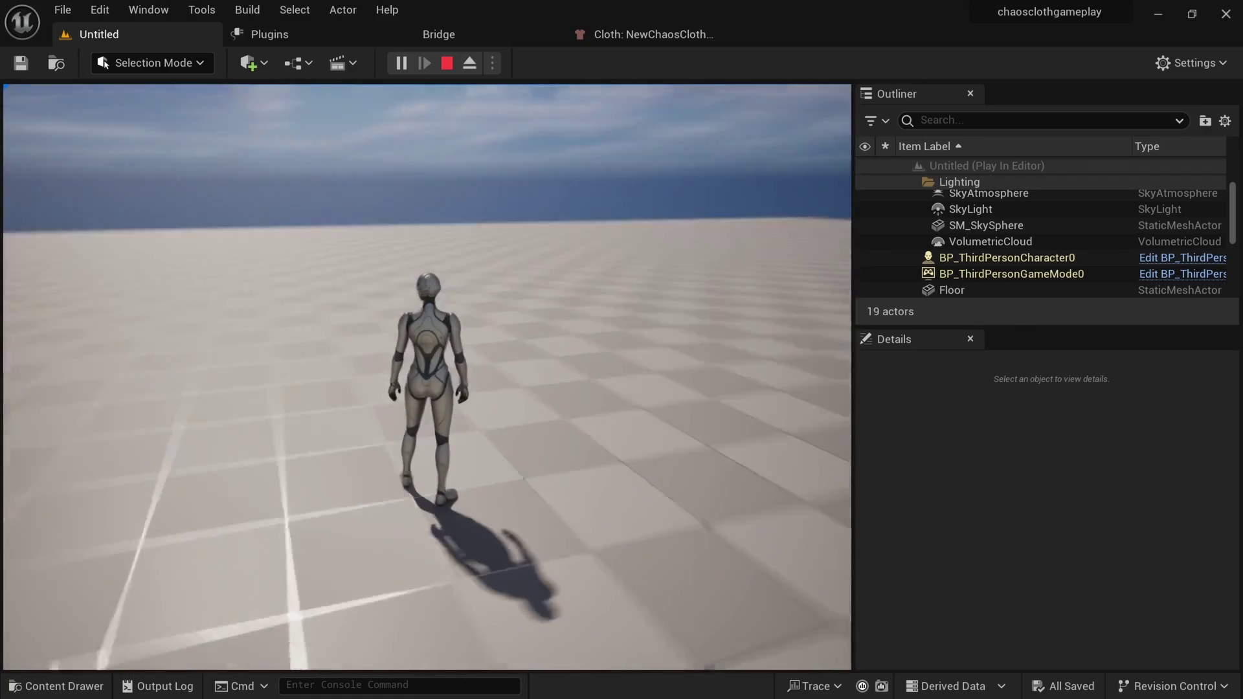
{"action": "key", "text": "w"}
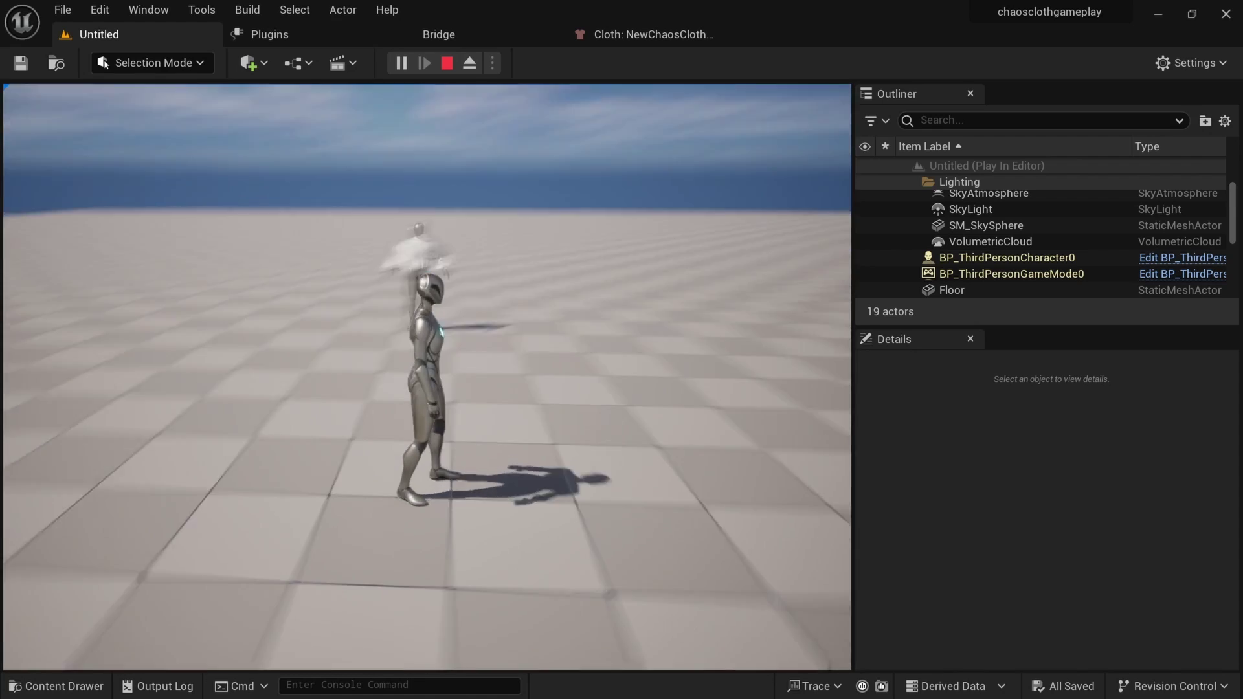
{"action": "key", "text": "w"}
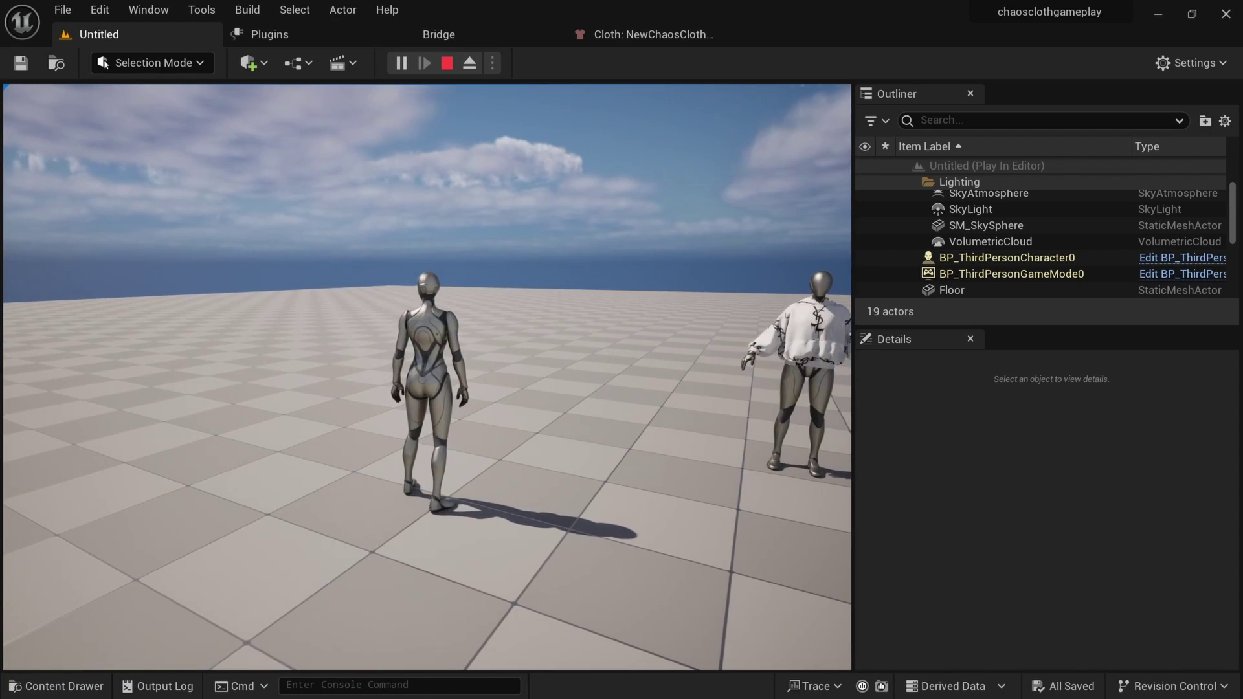
{"action": "key", "text": "Escape"}
Open the BP_ThirdPersonCharacter blueprint from the ThirdPerson Blueprints folder and show the character in its viewport.
{"action": "key", "text": "d"}
{"action": "right_click_drag", "start_coordinate": [617, 417], "coordinate": [617, 418]}
{"action": "key", "text": "s"}
{"action": "key", "text": "ctrl+space"}
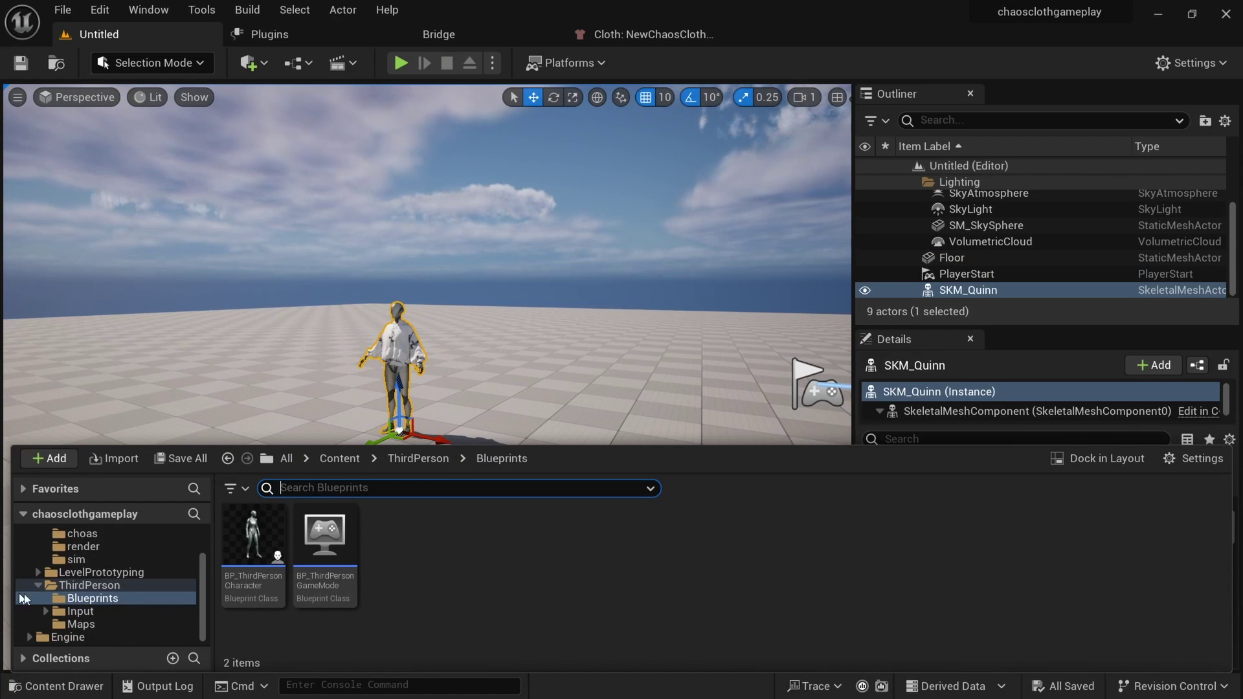
{"action": "left_click", "coordinate": [75, 586]}
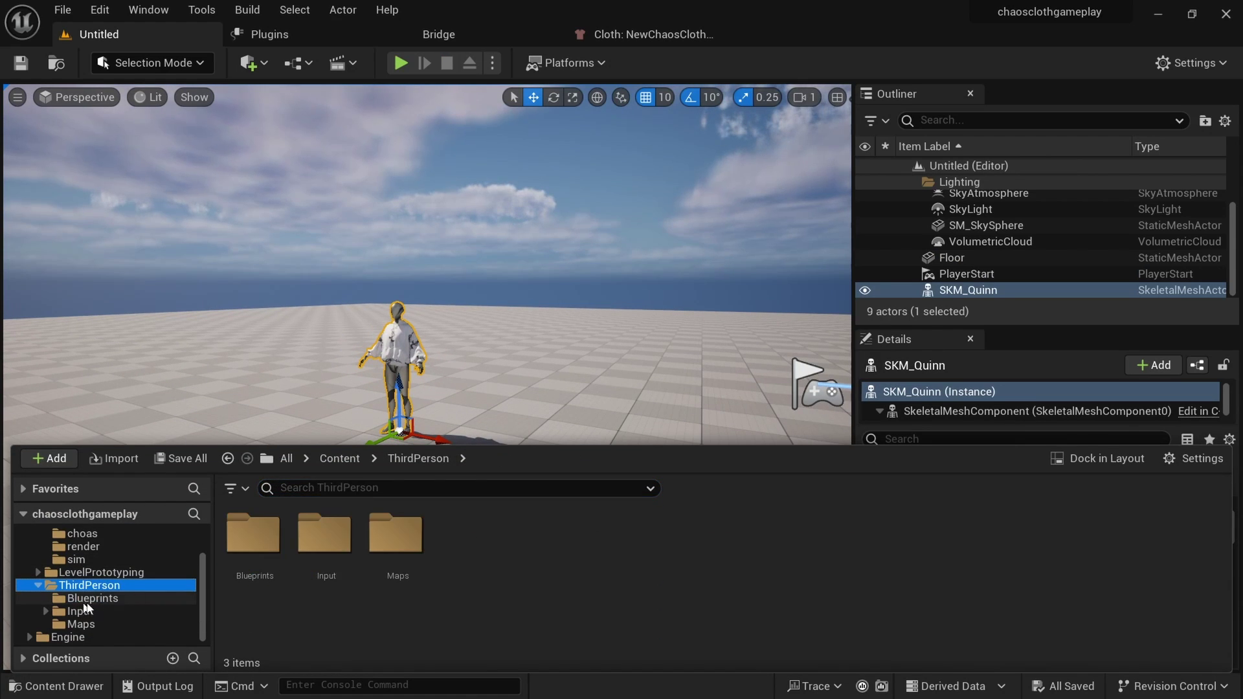
{"action": "left_click", "coordinate": [86, 602]}
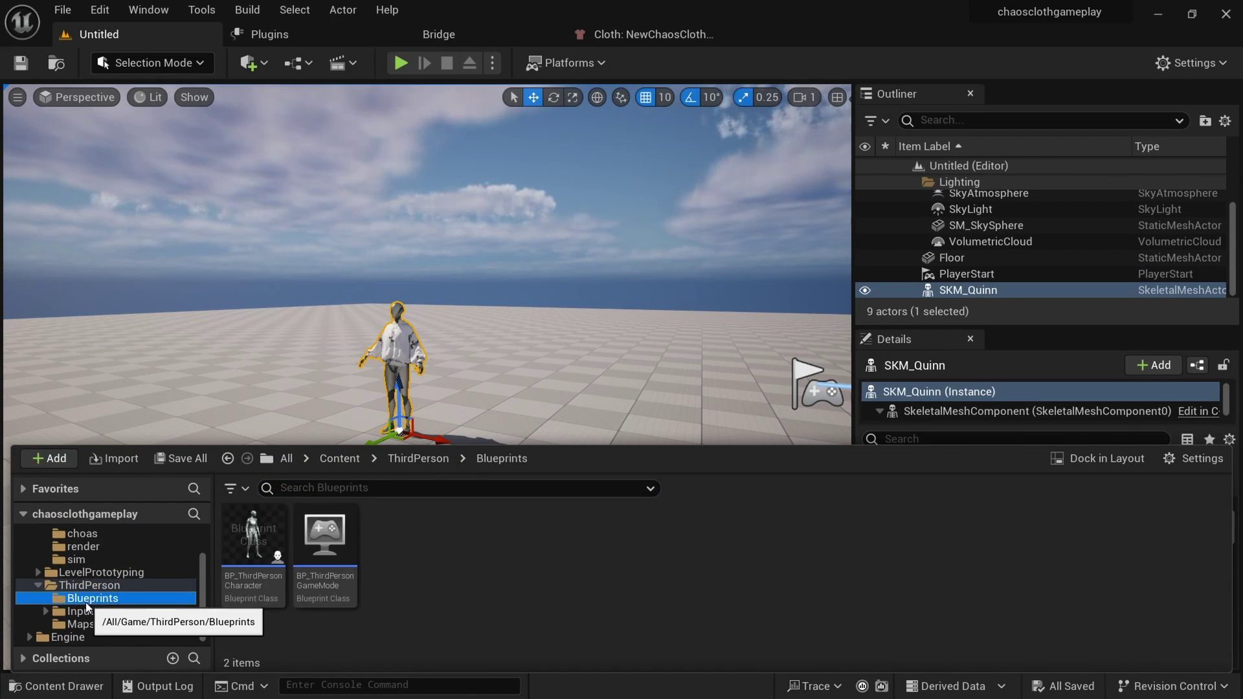
{"action": "double_click", "coordinate": [252, 537]}
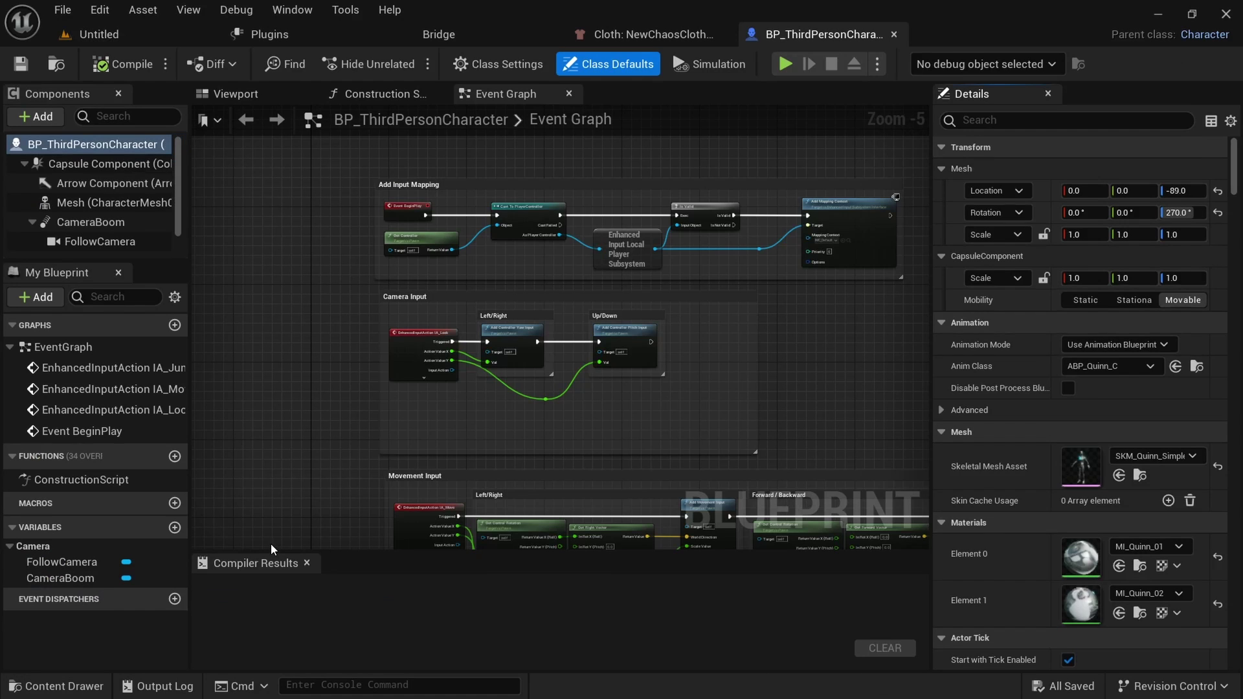
{"action": "left_click", "coordinate": [227, 95]}
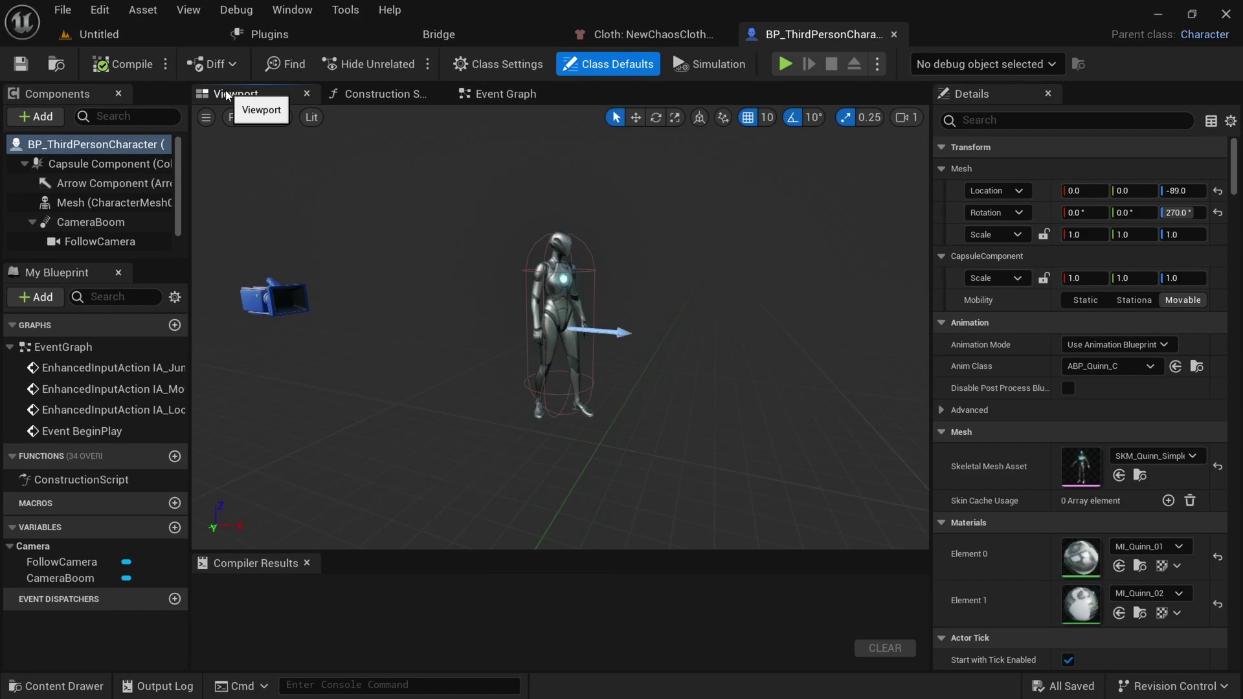
Add a Chaos Cloth component under the character's Mesh component, keeping the default name ChaosCloth.
{"action": "mouse_move", "coordinate": [103, 203]}
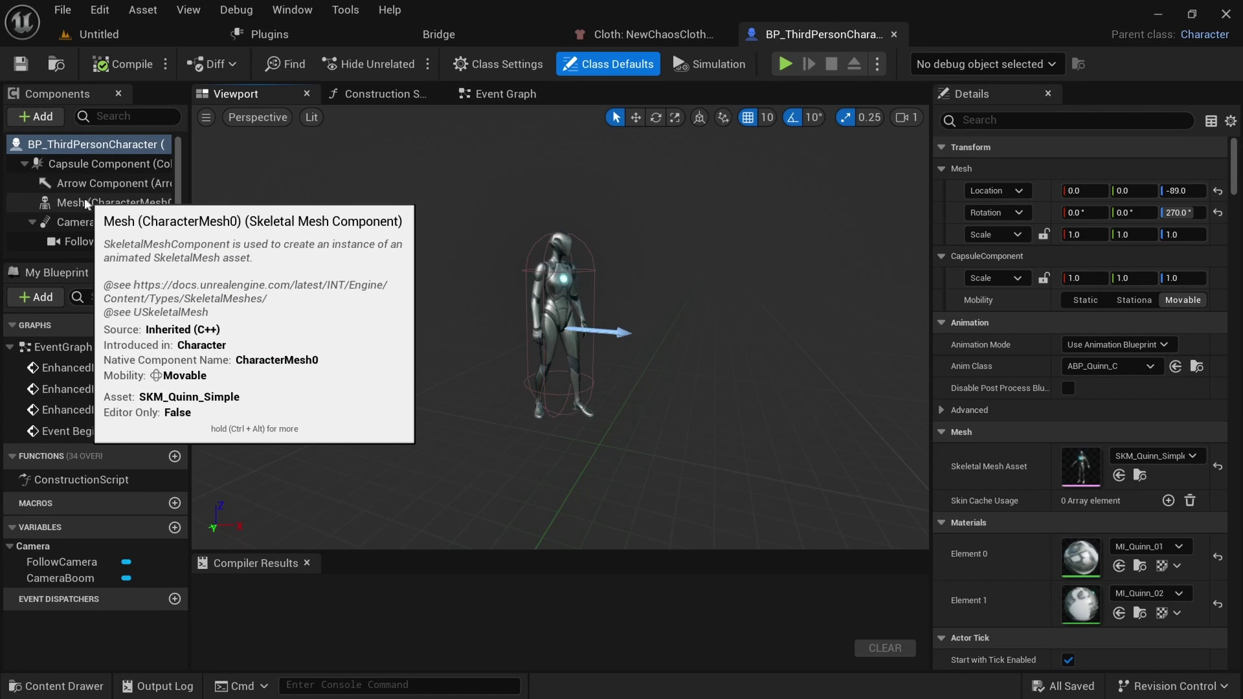
{"action": "left_click", "coordinate": [81, 205]}
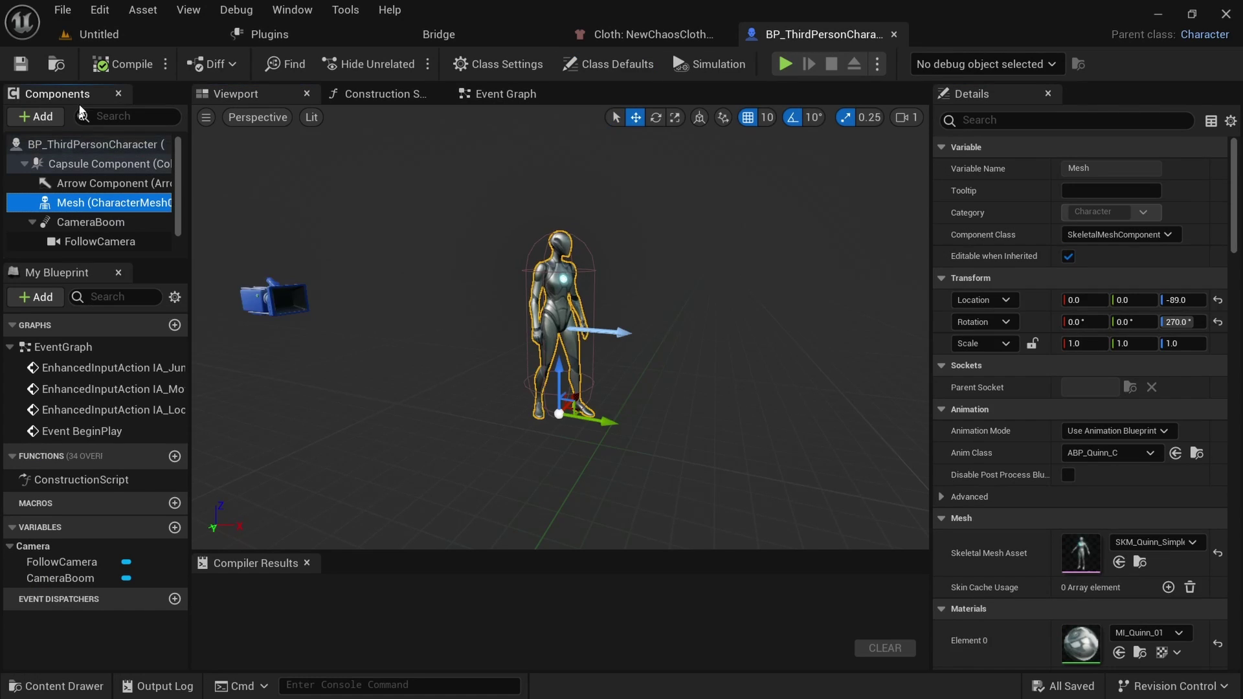
{"action": "left_click", "coordinate": [39, 117]}
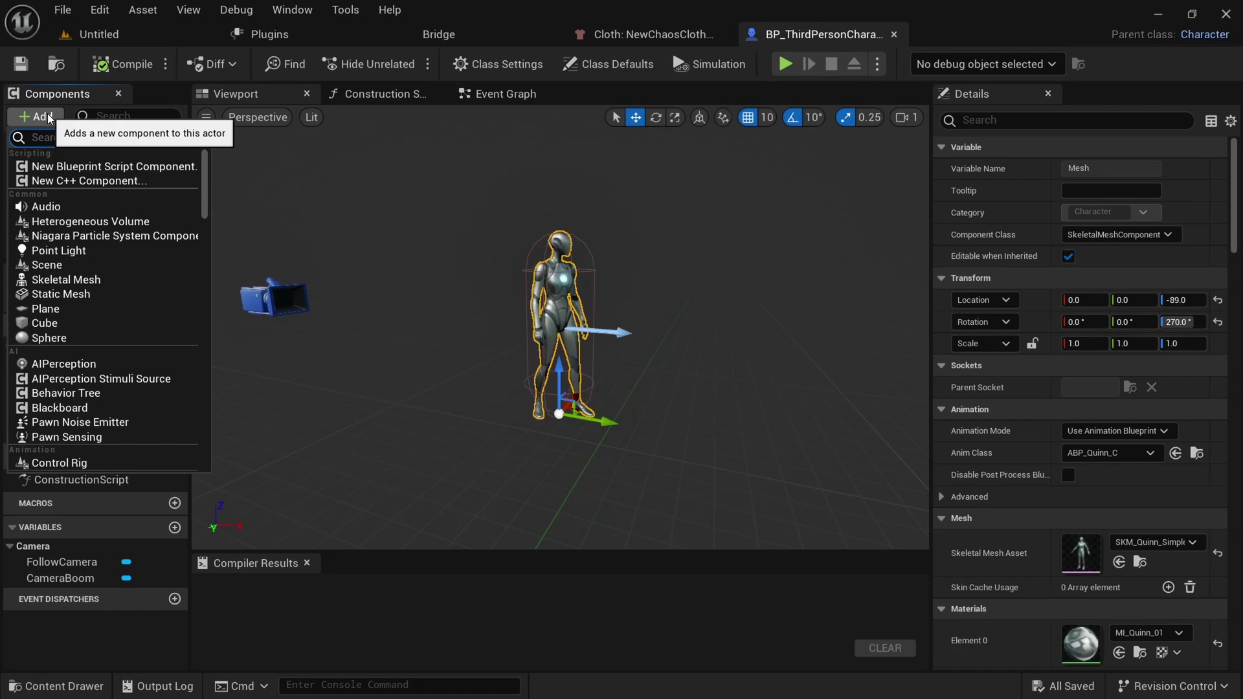
{"action": "type", "text": "clot"}
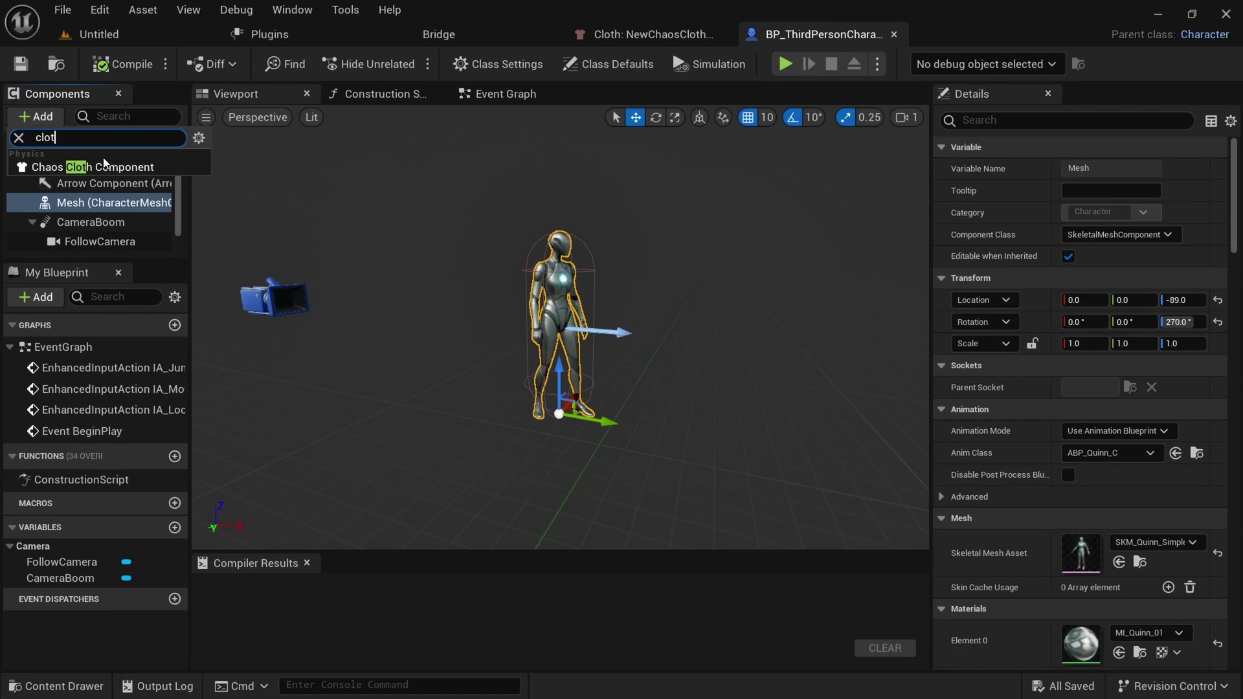
{"action": "left_click", "coordinate": [70, 168]}
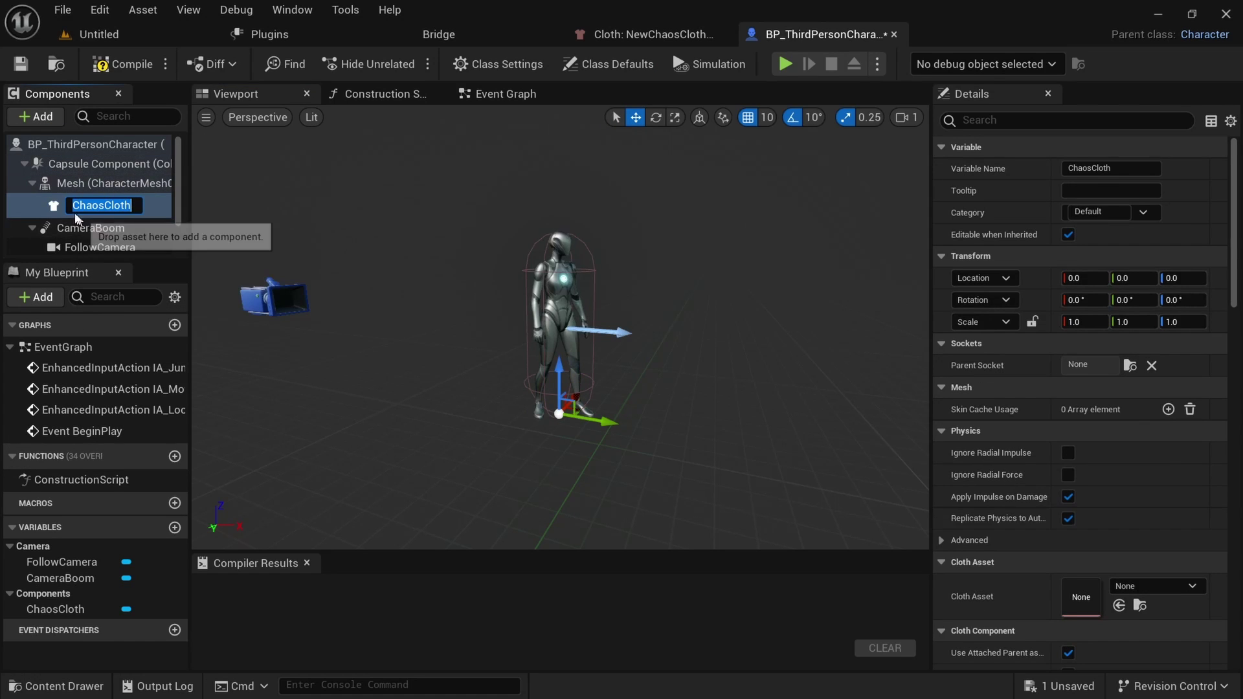
{"action": "key", "text": "Return"}
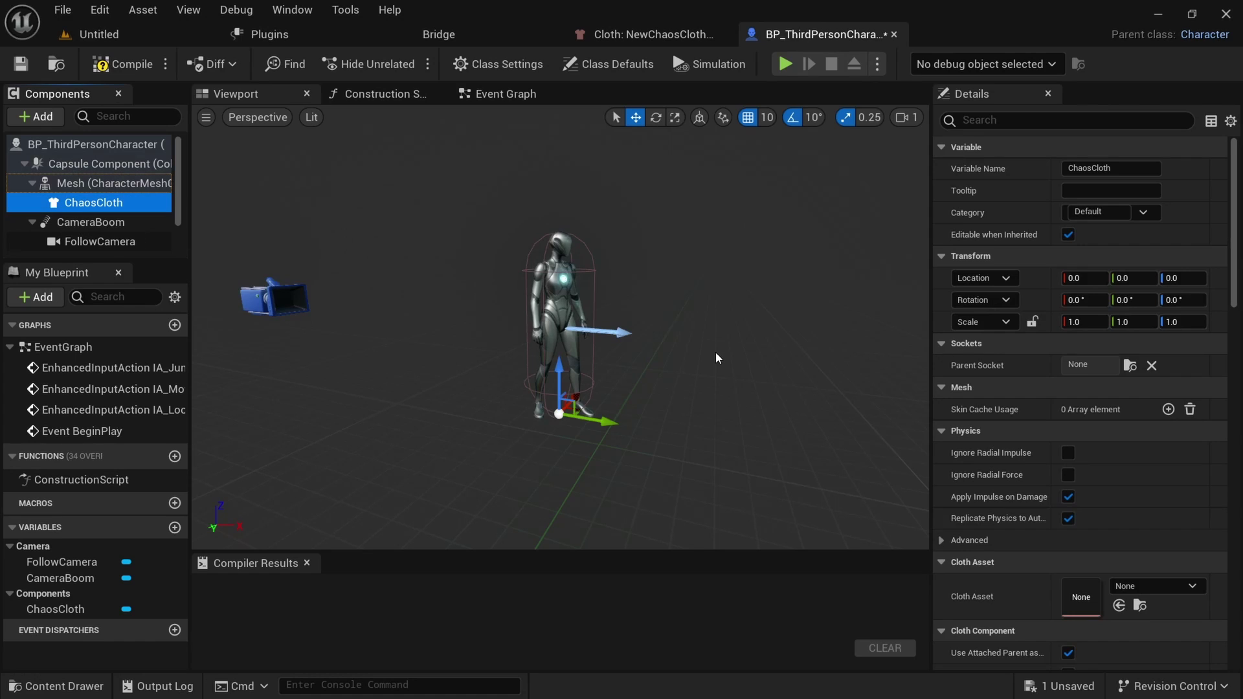
Assign NewChaosClothAsset006 as the ChaosCloth component's cloth asset, and compile and save the BP_ThirdPersonCharacter blueprint.
{"action": "scroll", "coordinate": [958, 518], "scroll_direction": "down", "scroll_amount": 2}
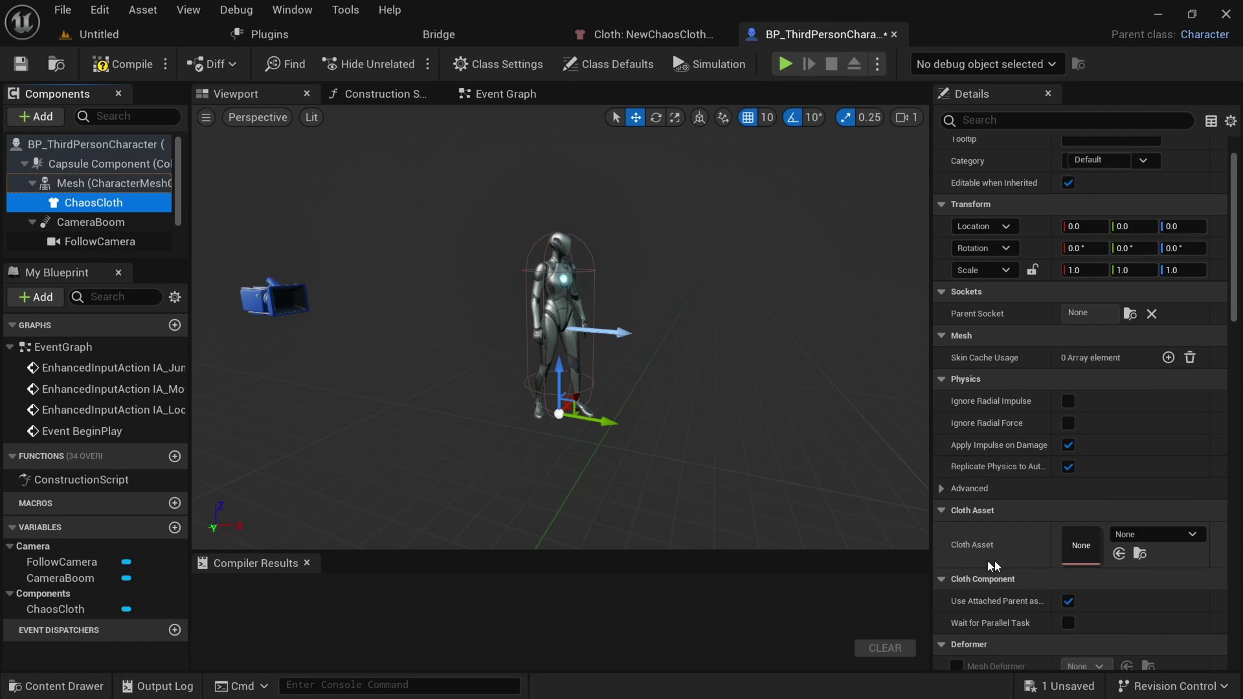
{"action": "left_click", "coordinate": [1152, 534]}
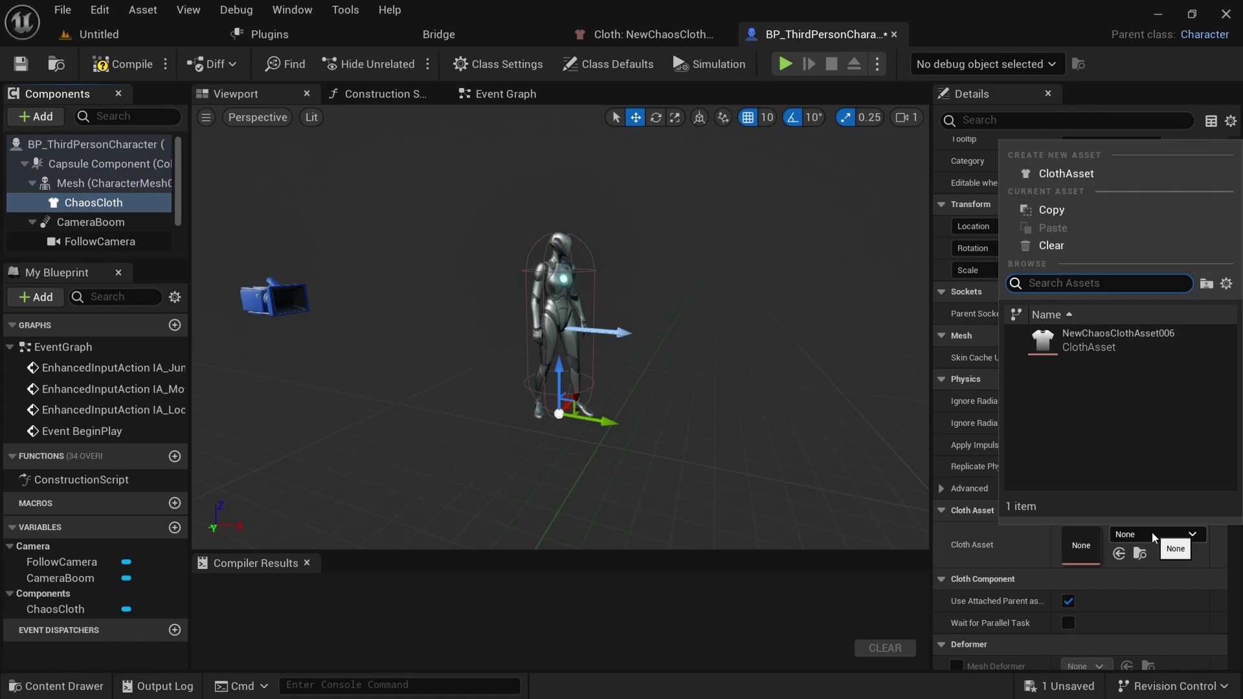
{"action": "left_click", "coordinate": [1074, 350]}
{"action": "left_click_drag", "start_coordinate": [723, 351], "coordinate": [429, 299], "text": "alt"}
{"action": "scroll", "coordinate": [628, 353], "scroll_direction": "up", "scroll_amount": 5}
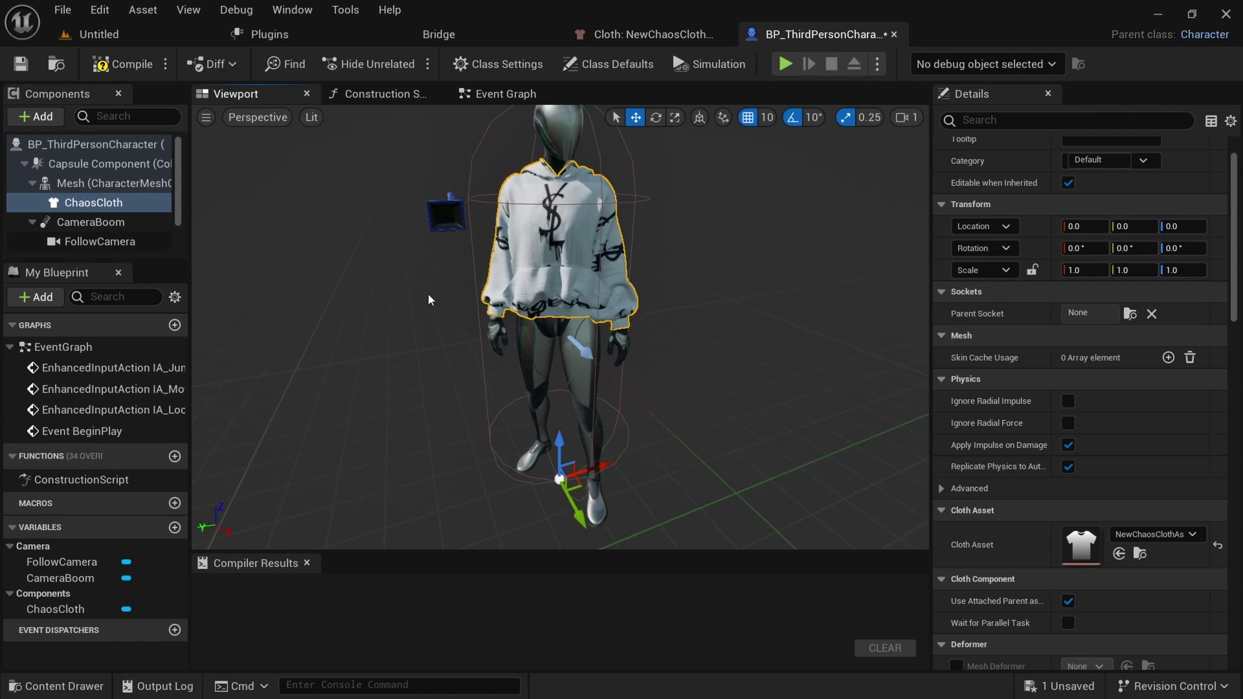
{"action": "left_click", "coordinate": [120, 68]}
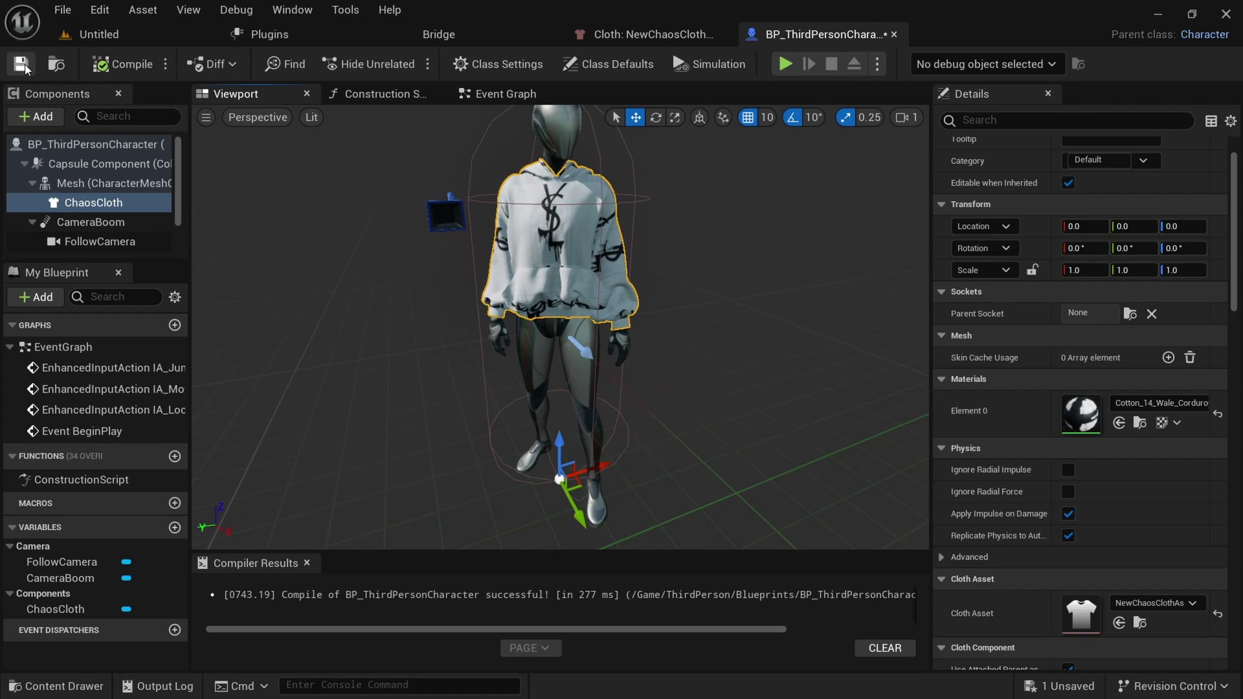
{"action": "left_click", "coordinate": [21, 65]}
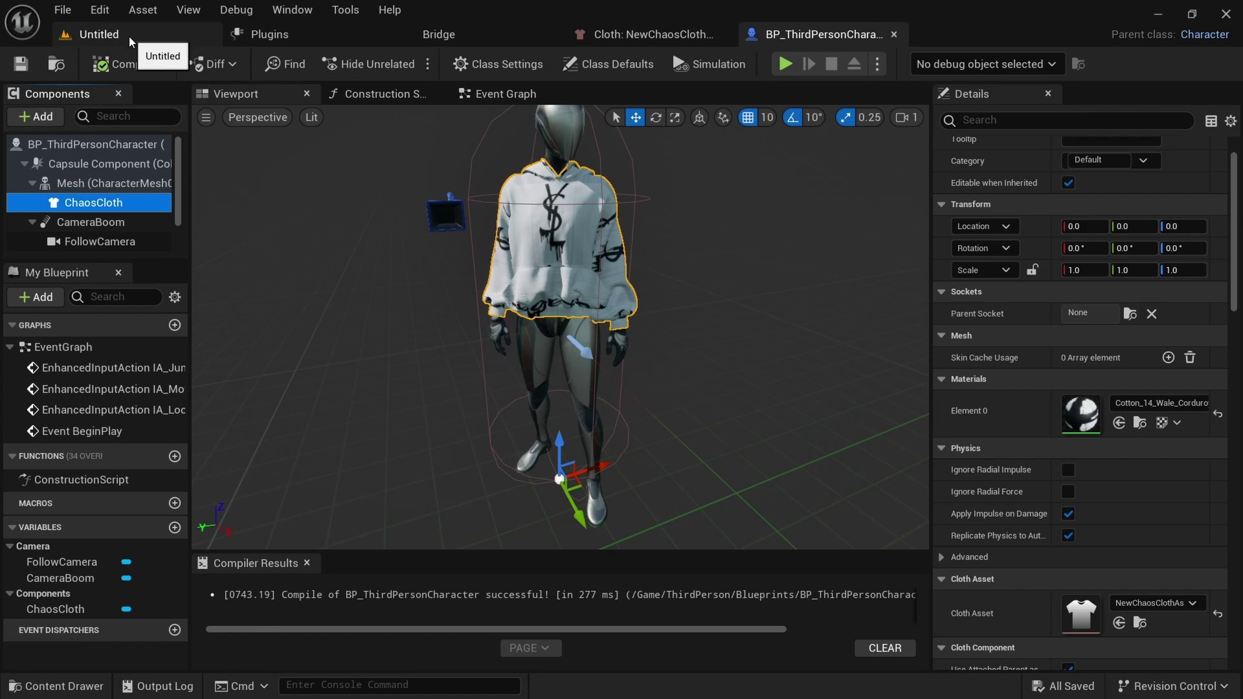
Return to the chaosclothgameplay level, play it, and run the hoodie-wearing third-person character forward across the floor.
{"action": "left_click", "coordinate": [130, 41]}
{"action": "left_click", "coordinate": [421, 116]}
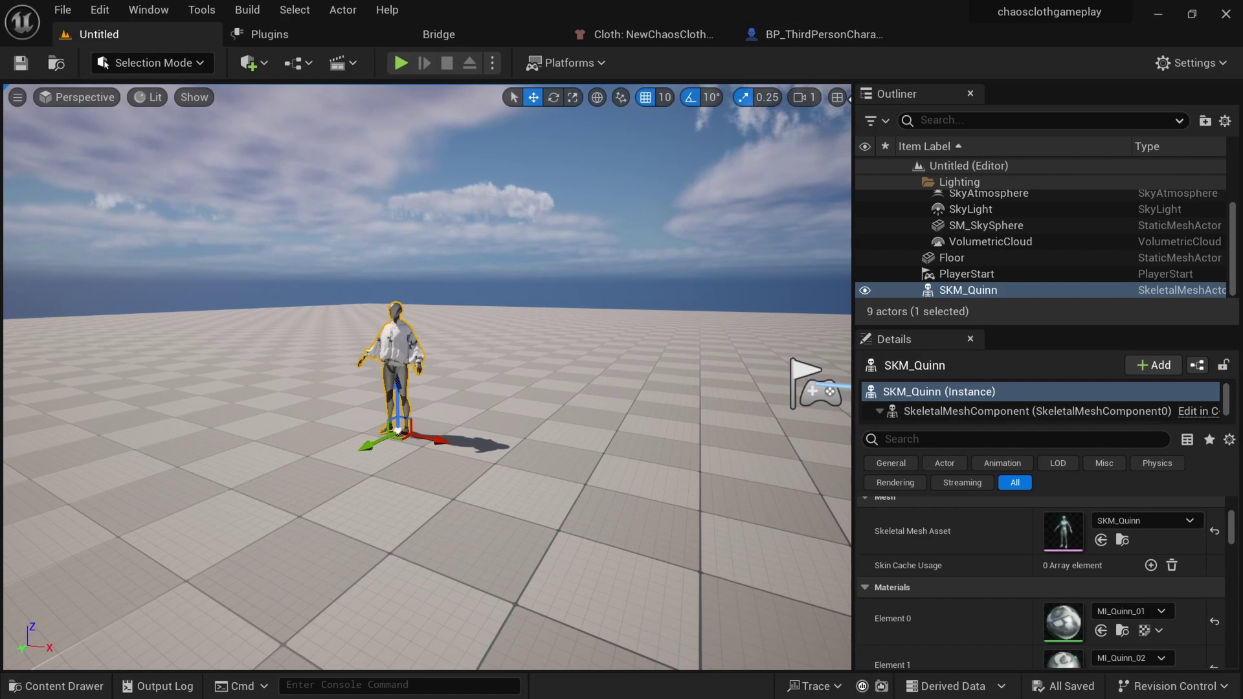
{"action": "left_click", "coordinate": [400, 63]}
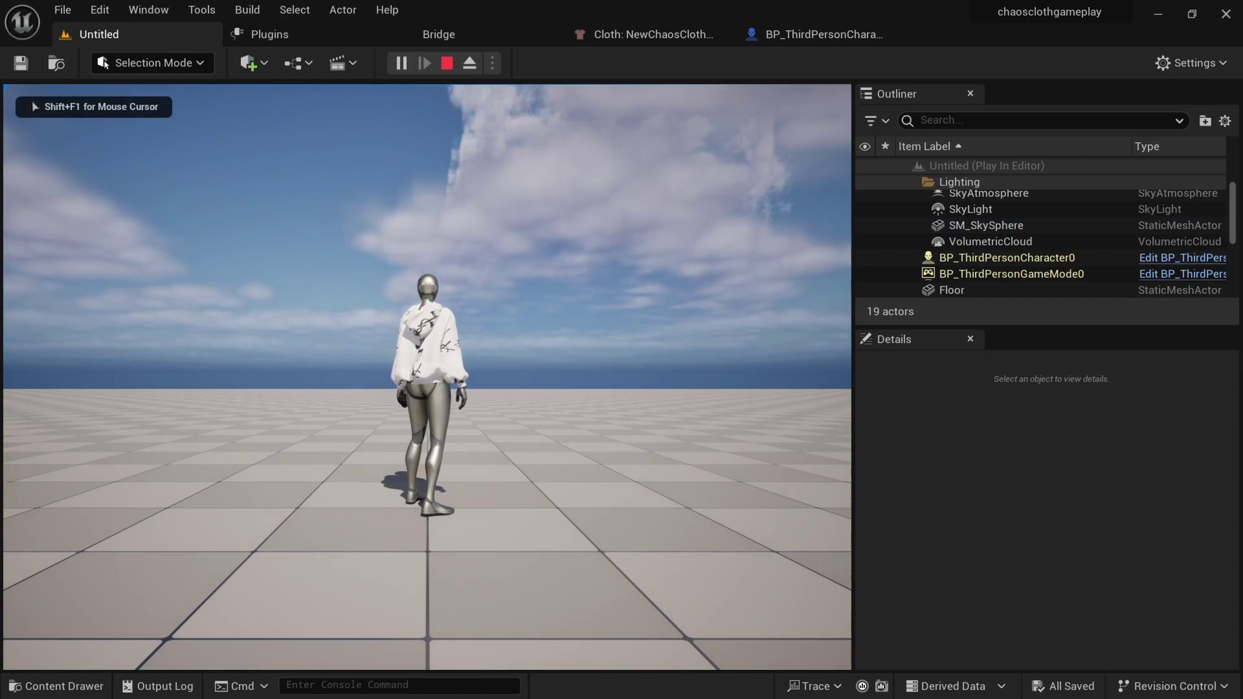
{"action": "key", "text": "w"}
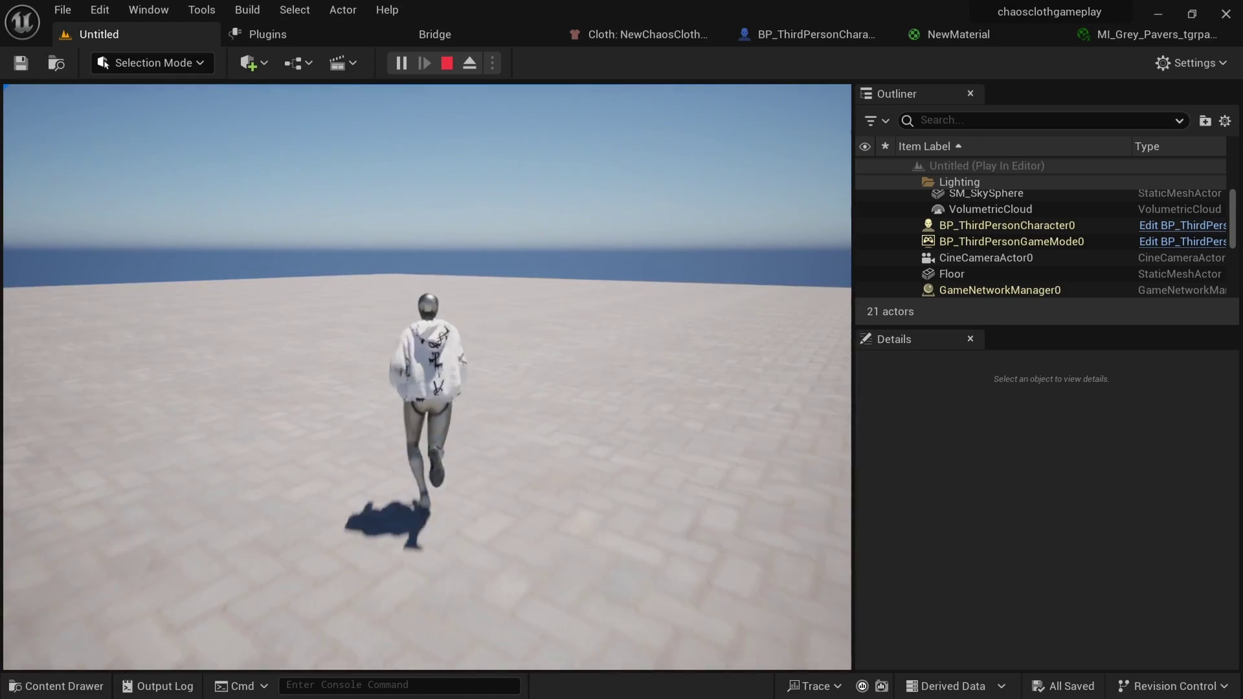
{"action": "key", "text": "w"}
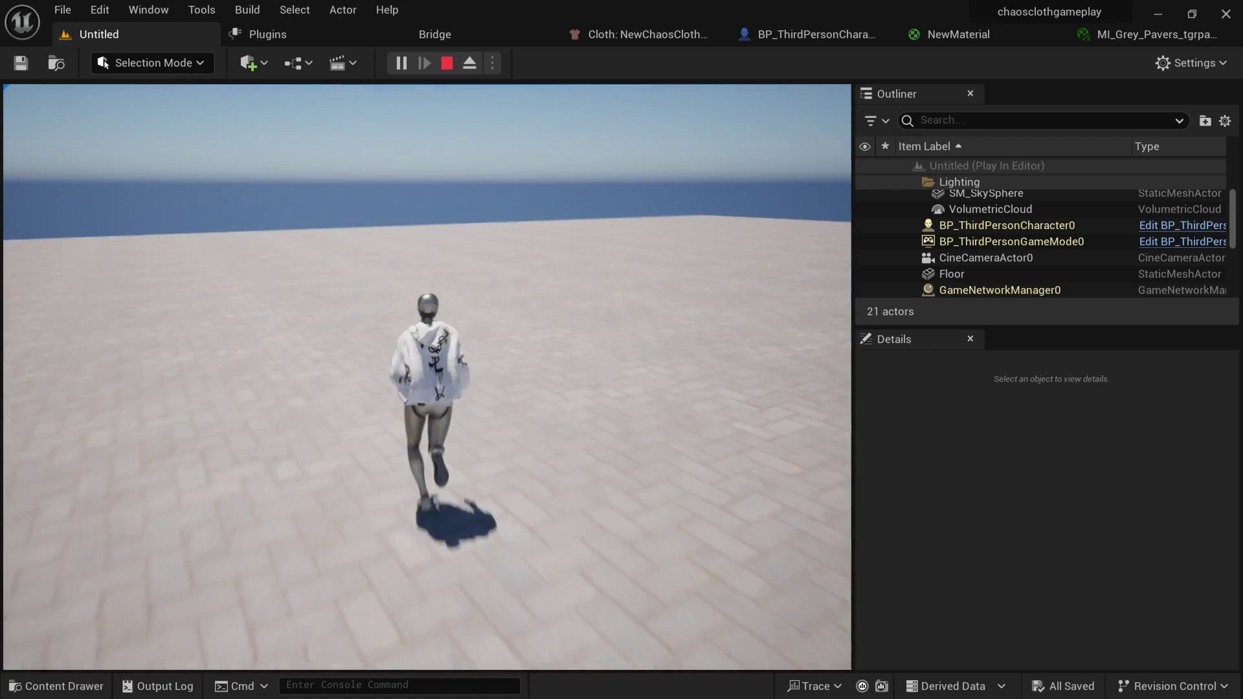